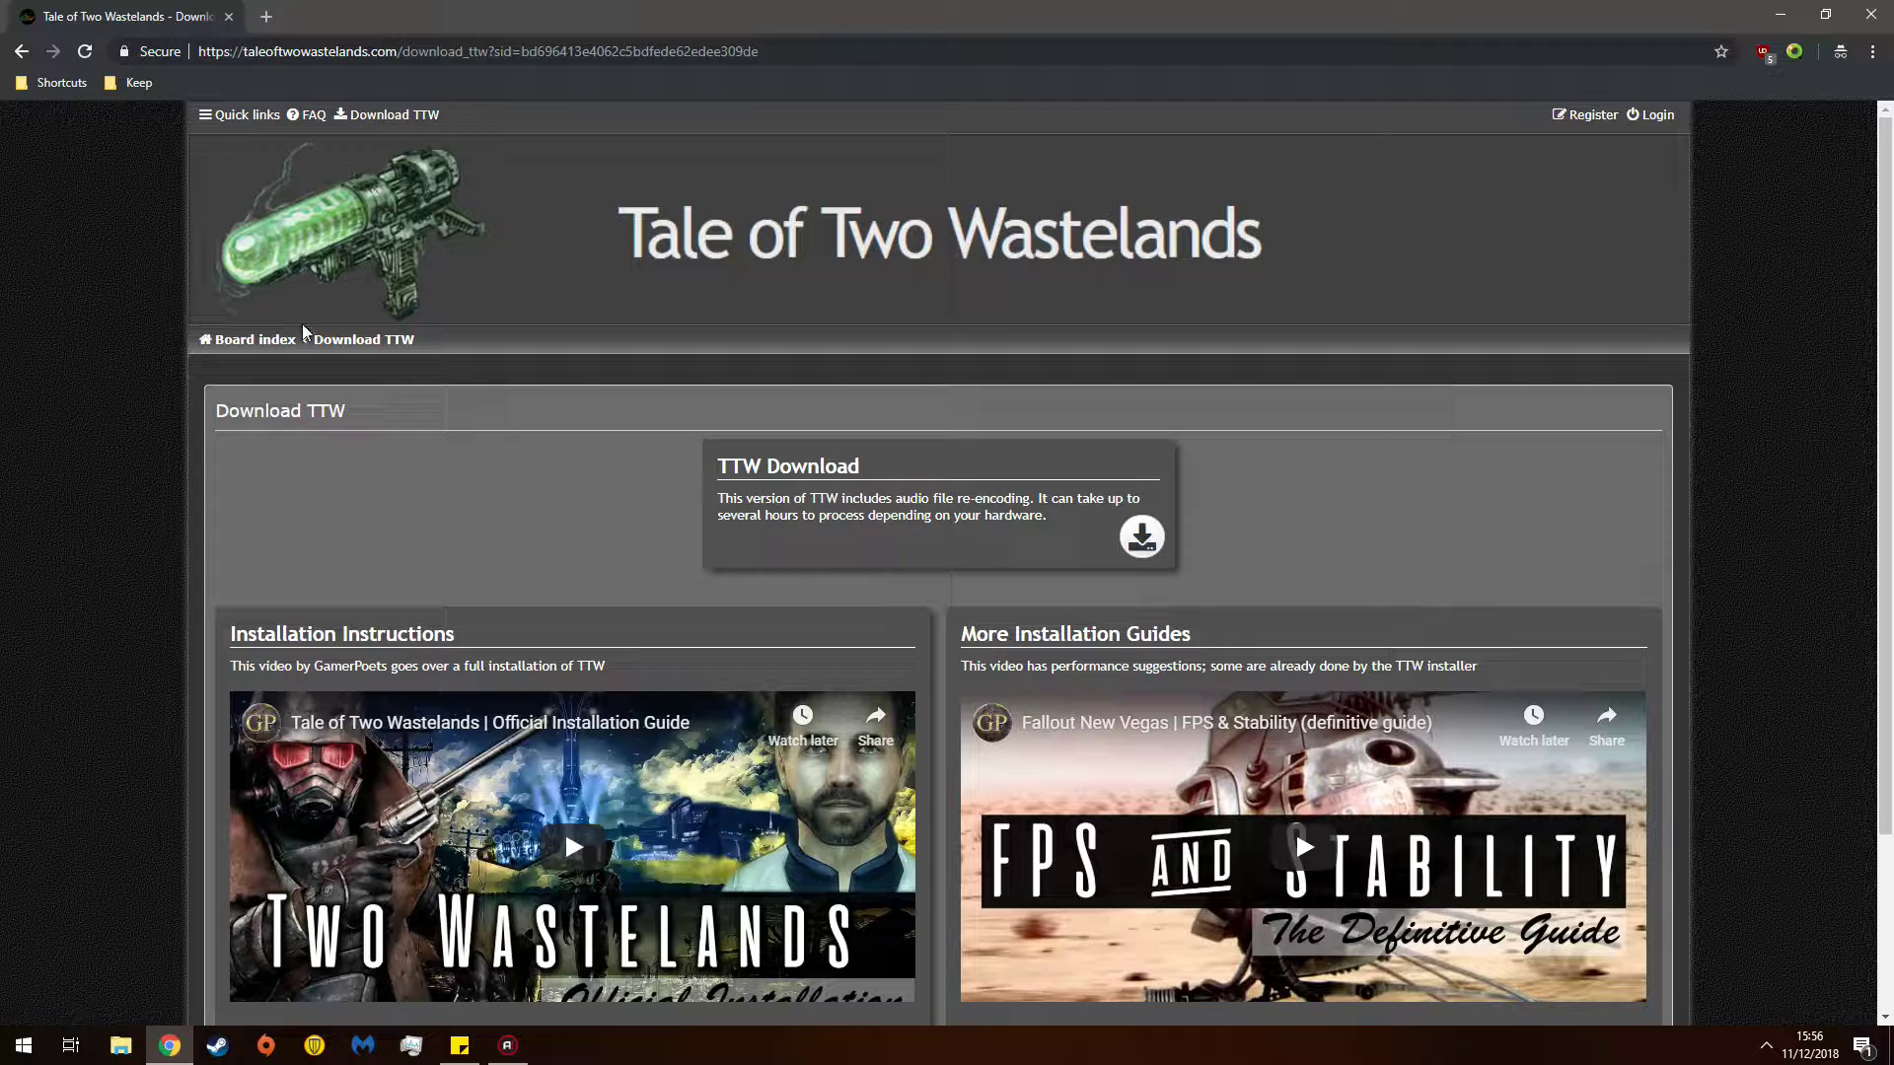
left_click(247, 340)
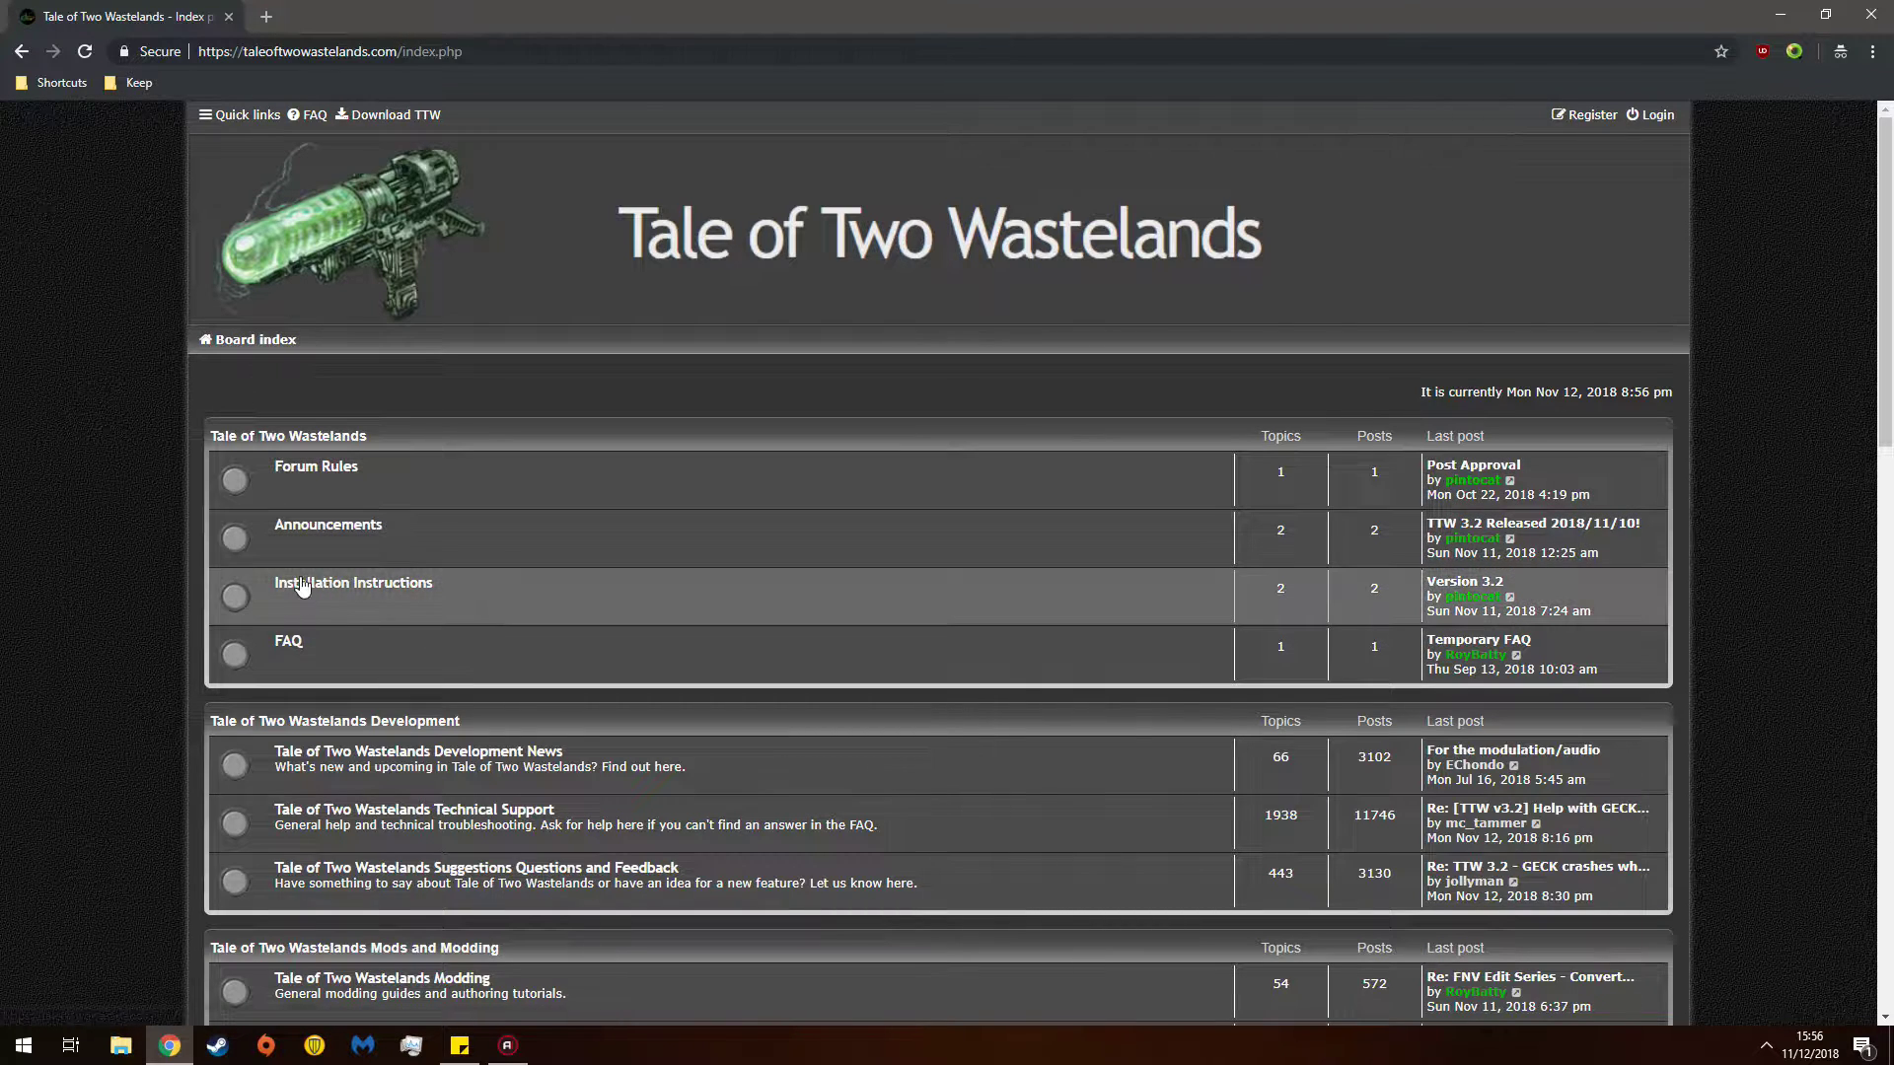
middle_click(303, 587)
key("ctrl+Tab")
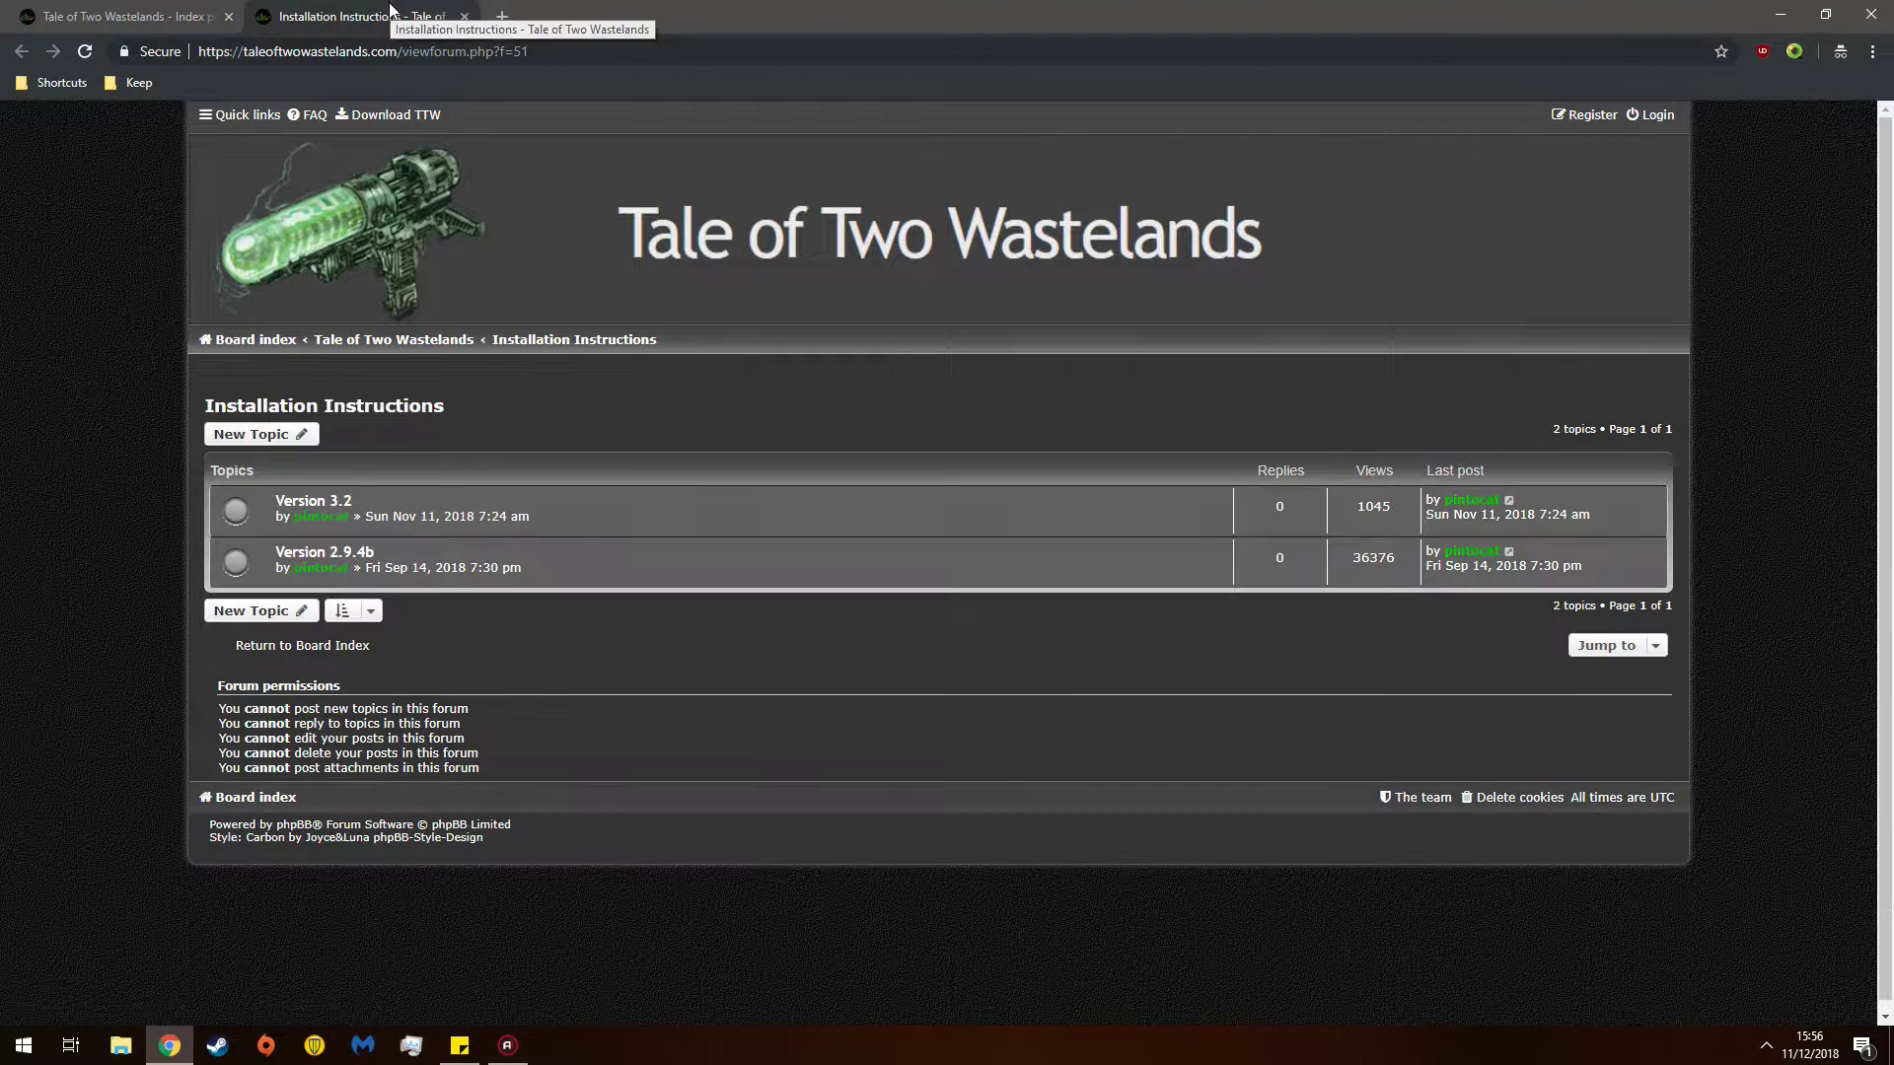
left_click(323, 502)
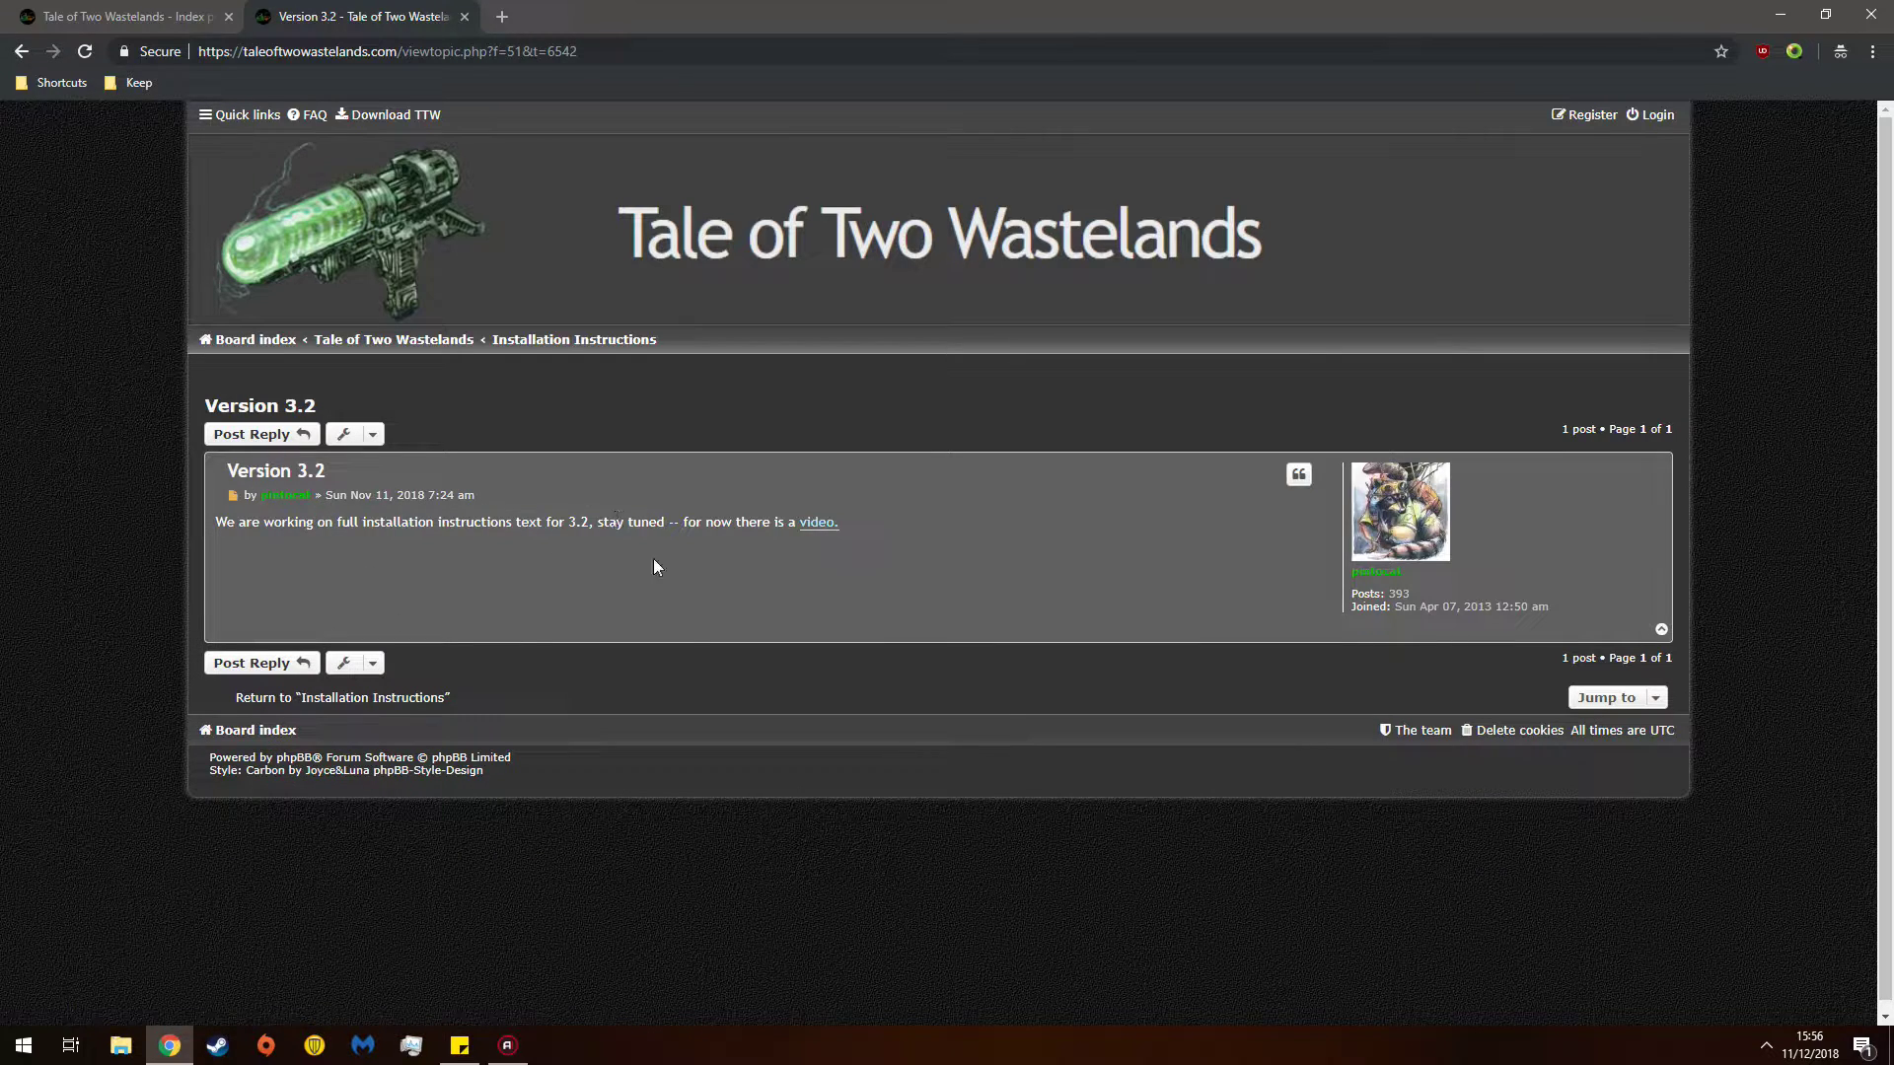
left_click(845, 634)
key("ctrl+w")
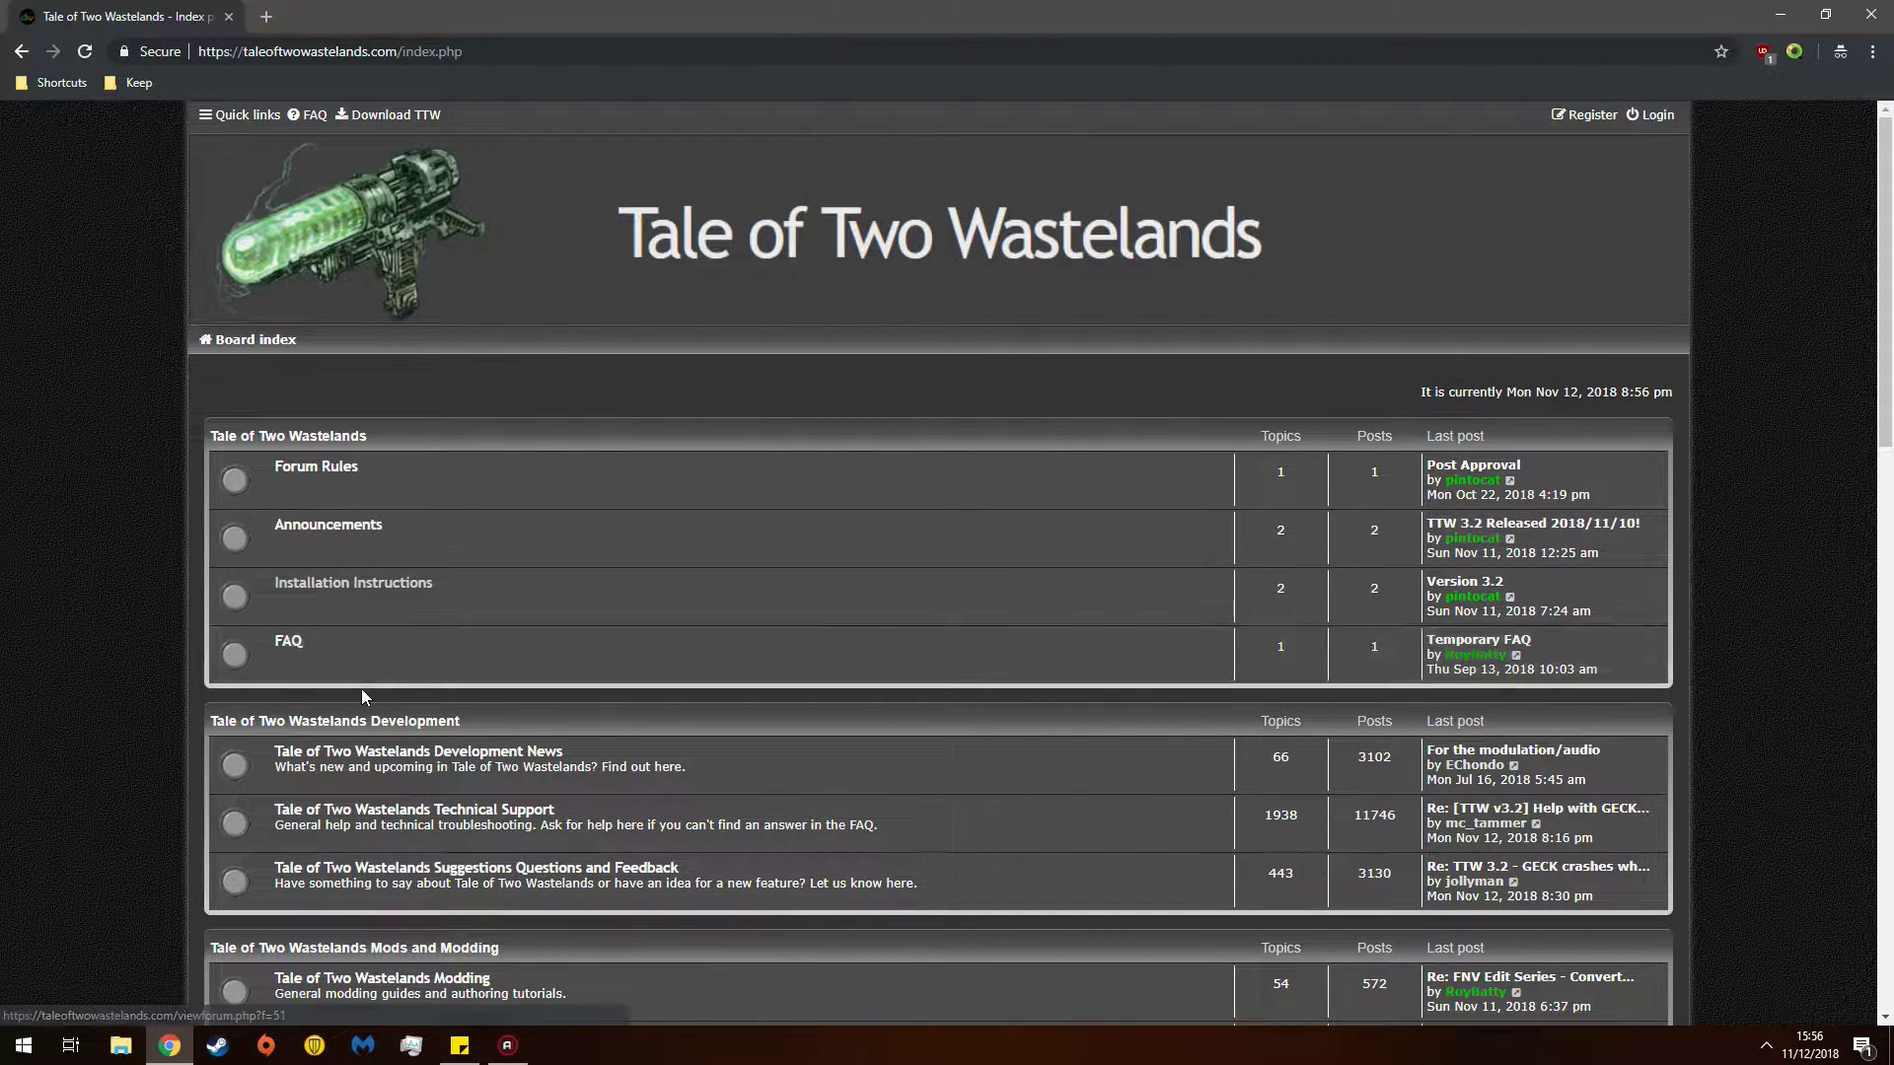
left_click(368, 116)
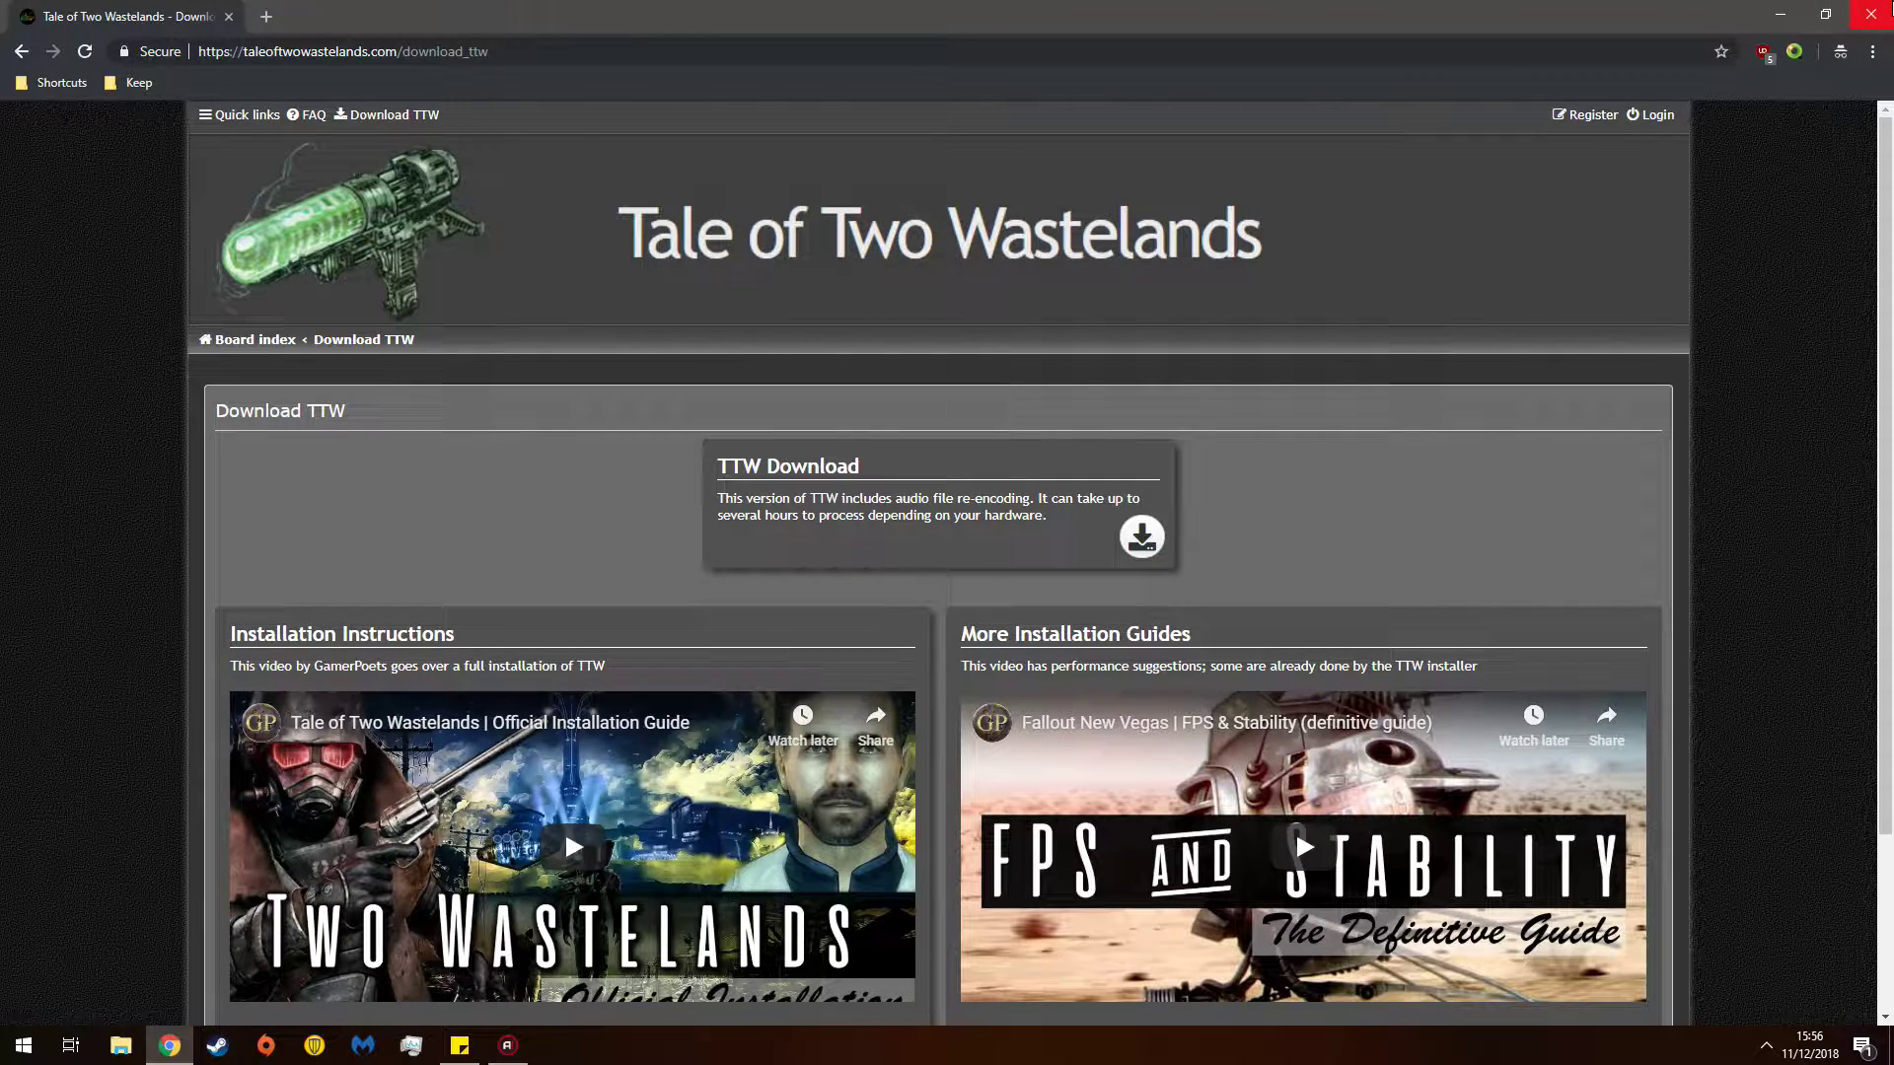
- Minimize Chrome and open the Downloads folder in File Explorer
left_click(1780, 14)
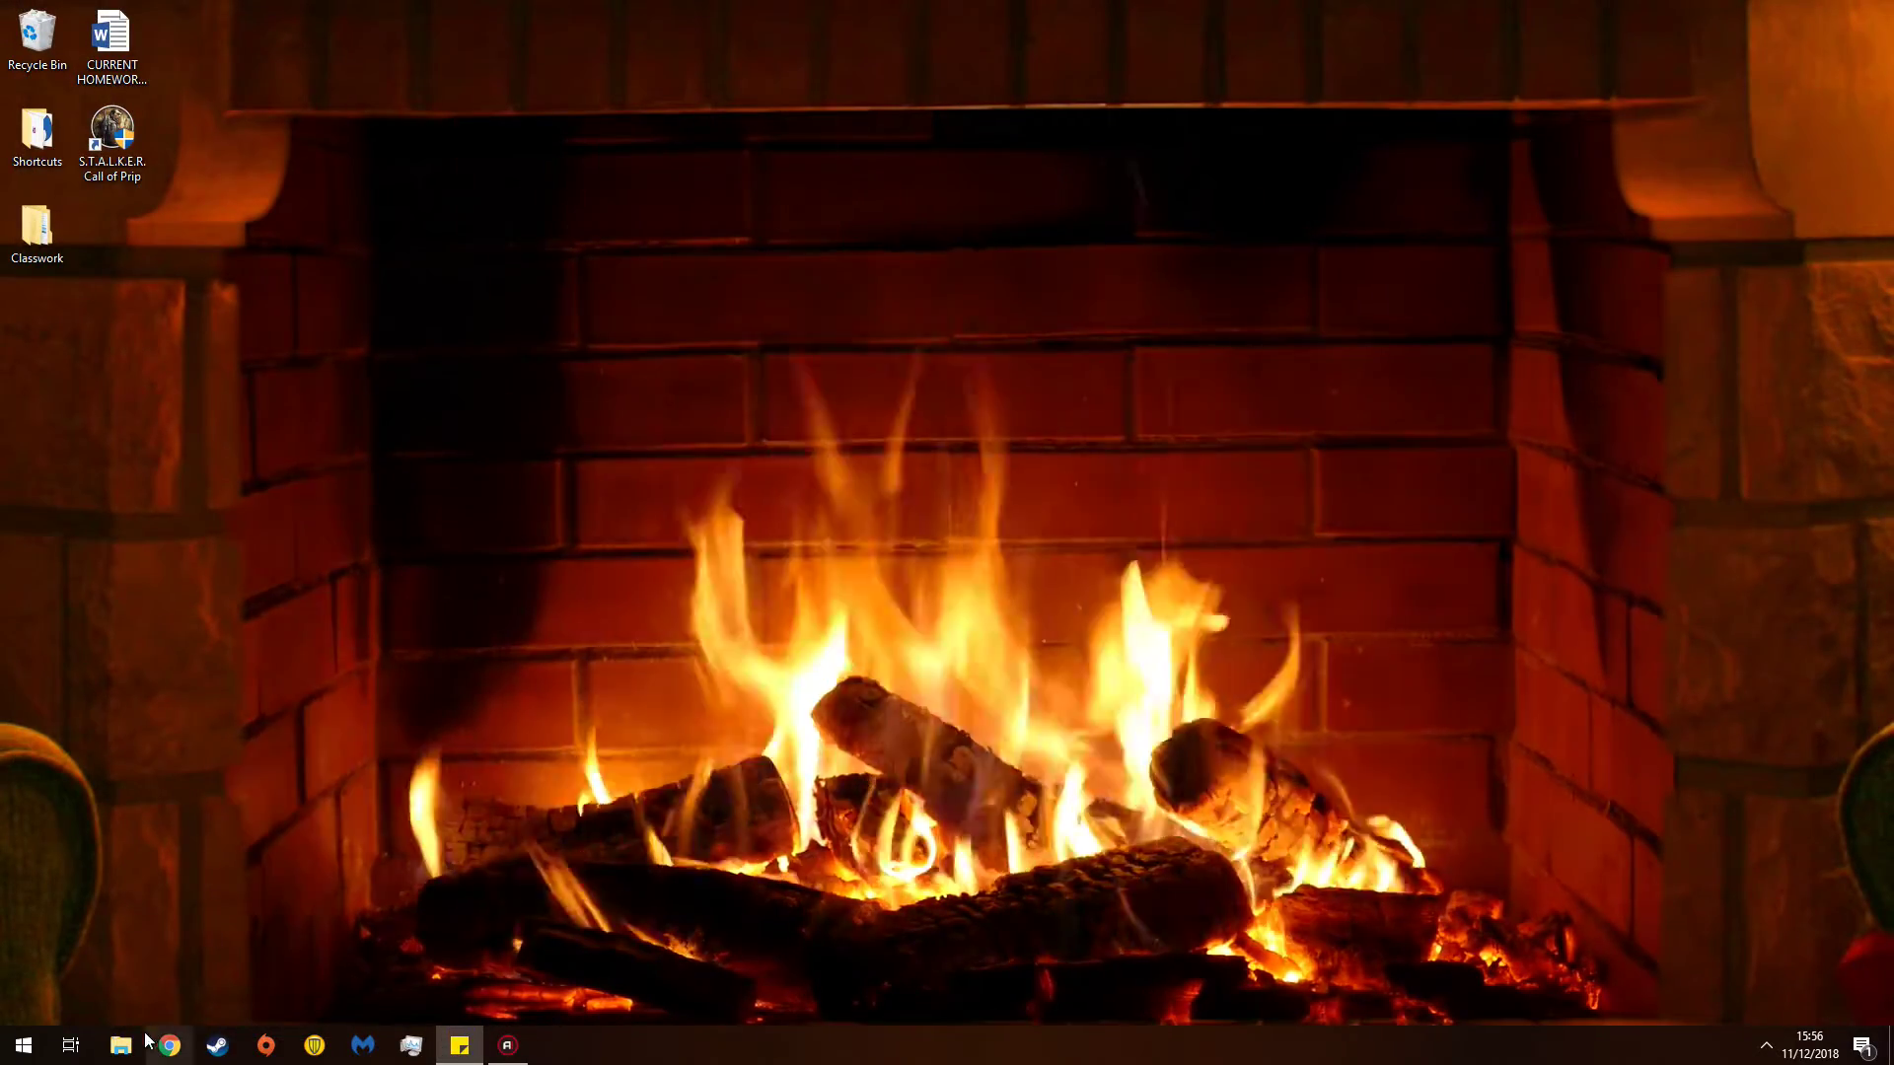
left_click(121, 1044)
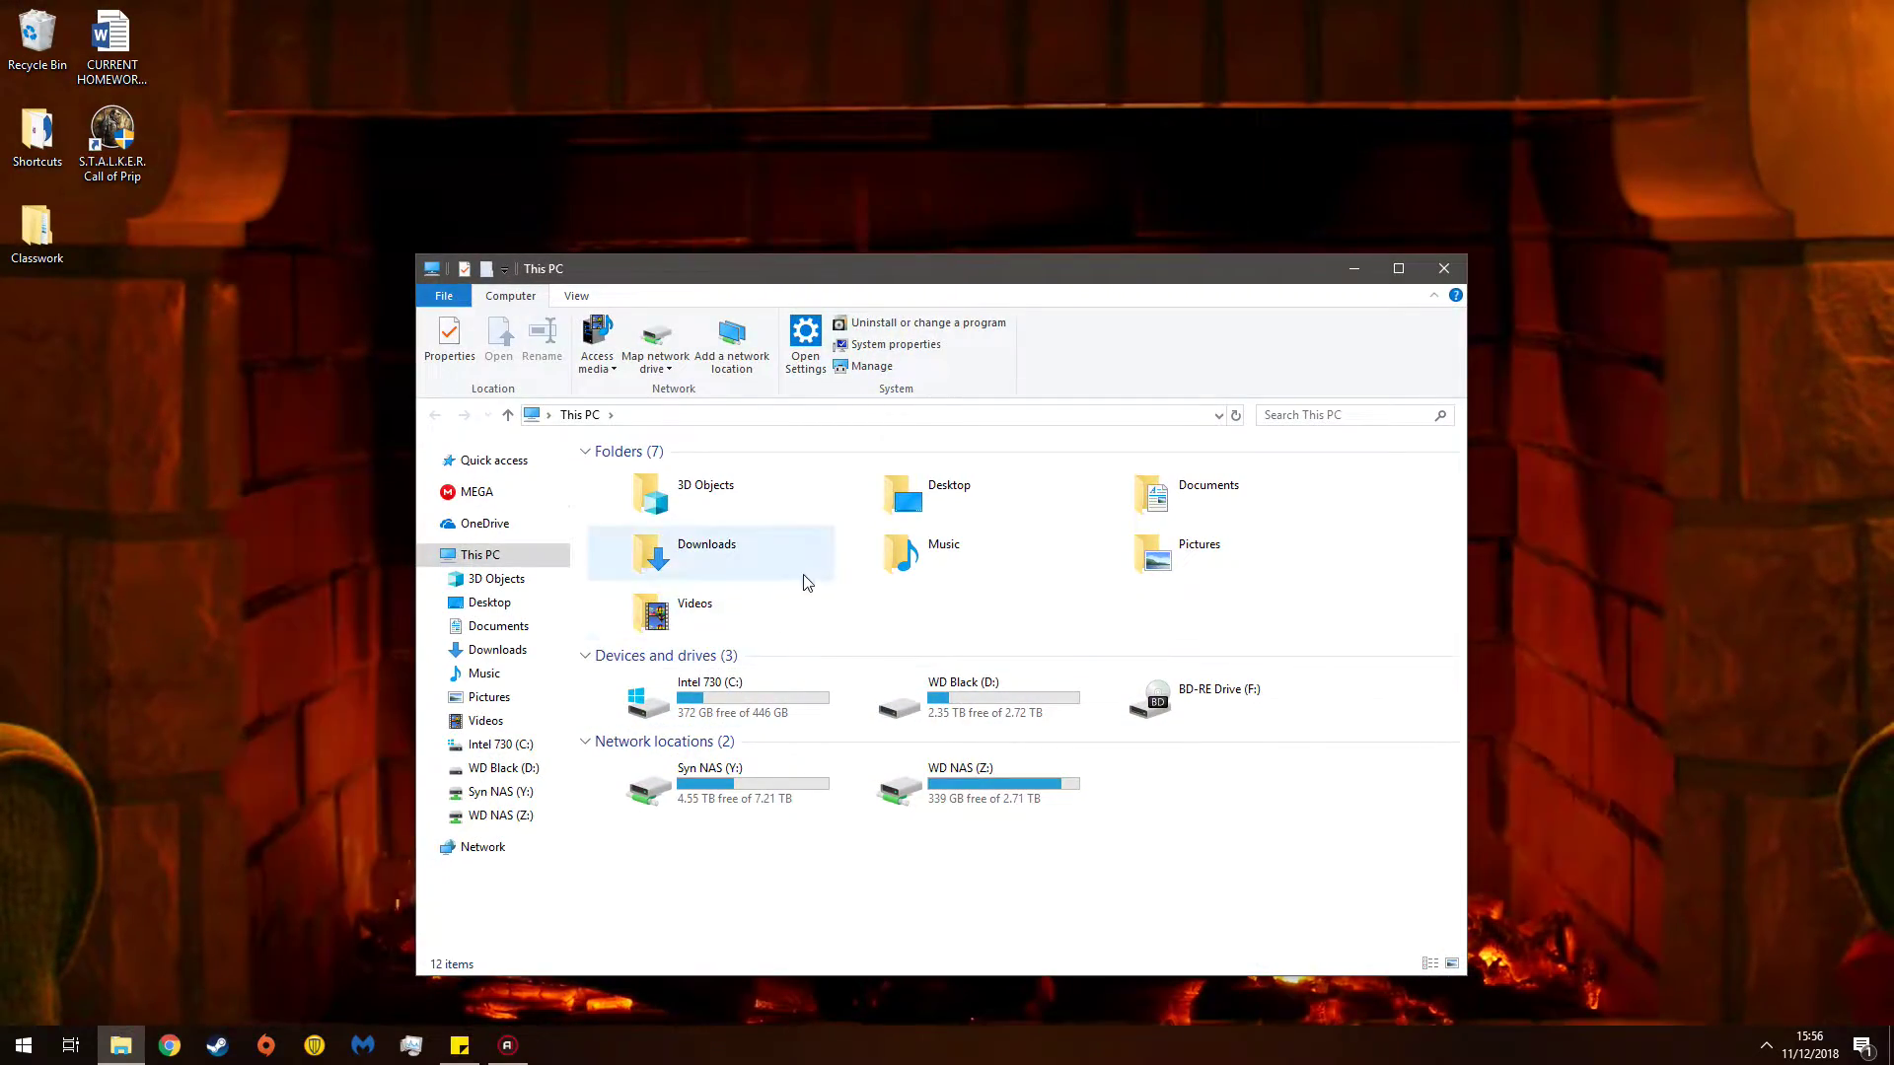
double_click(714, 556)
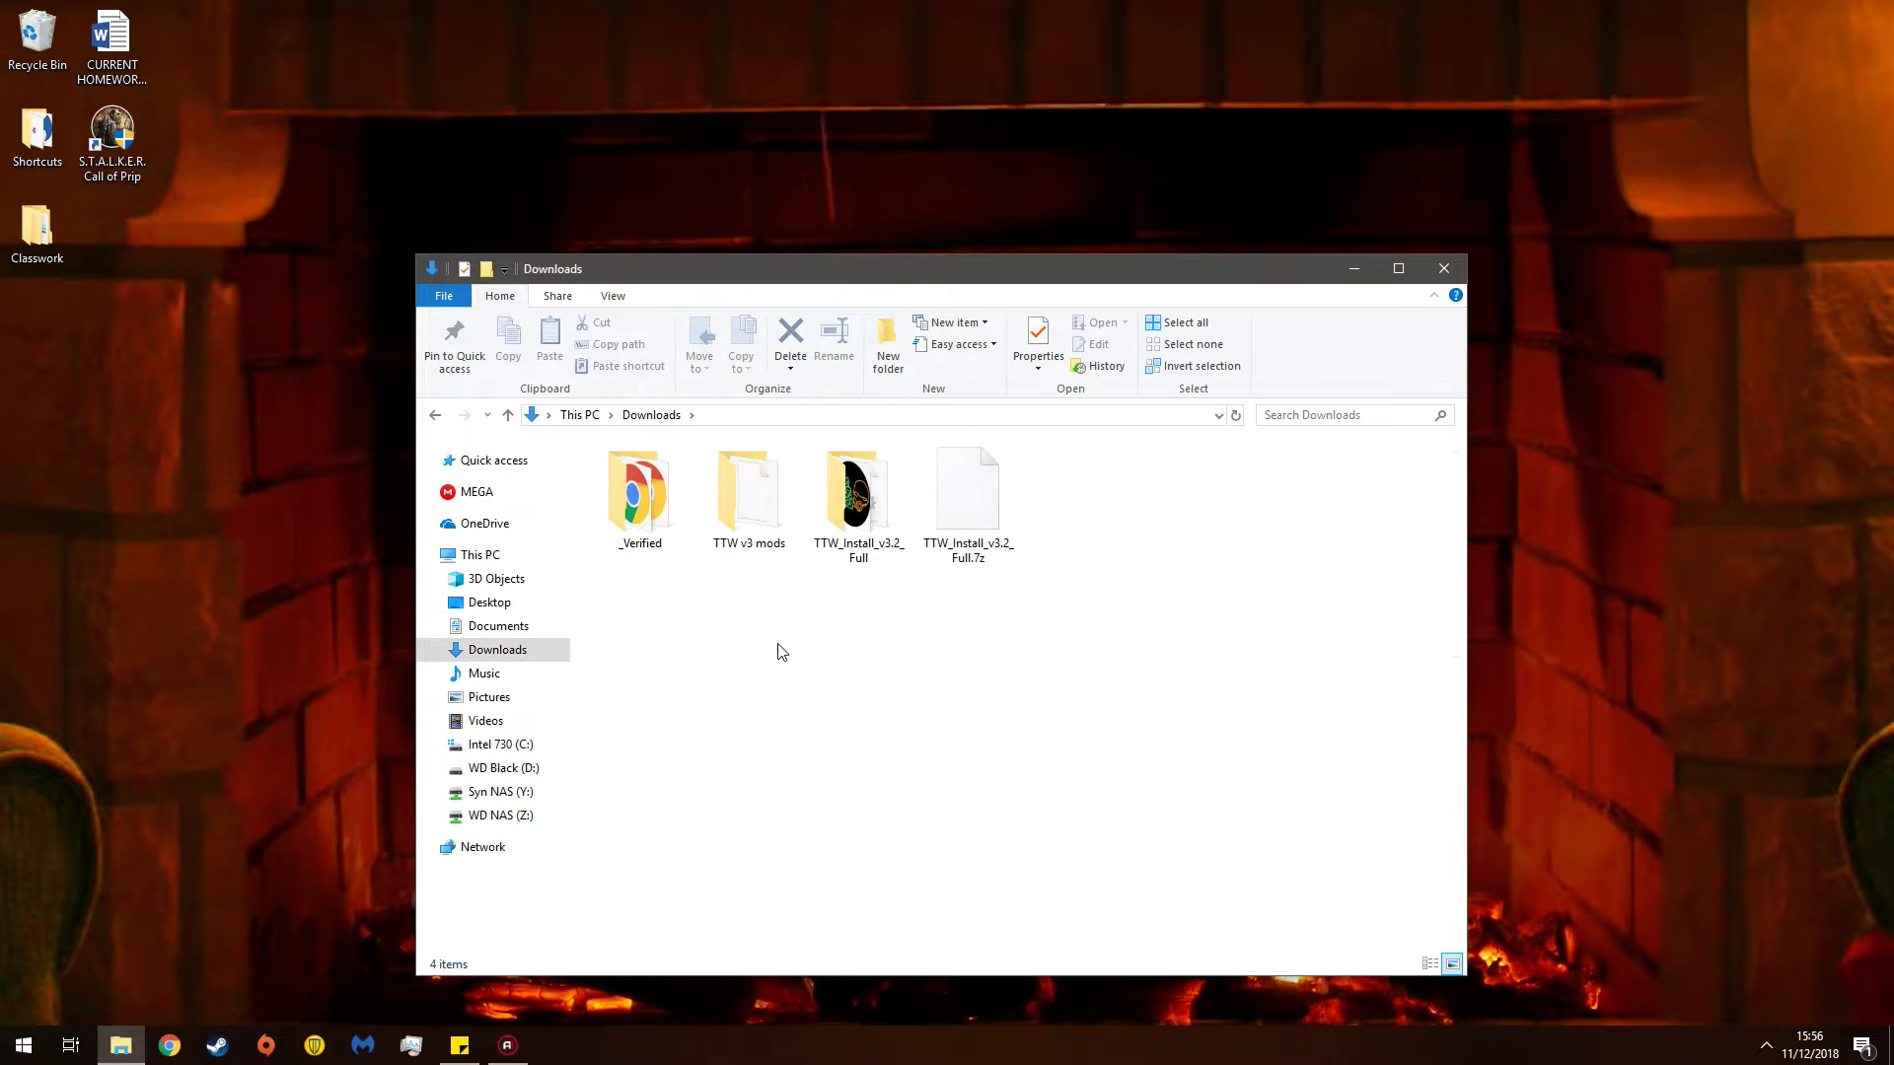
- Bring up the 7-Zip context submenu for TTW_Install_v3.2_Full.7z
left_click(982, 521)
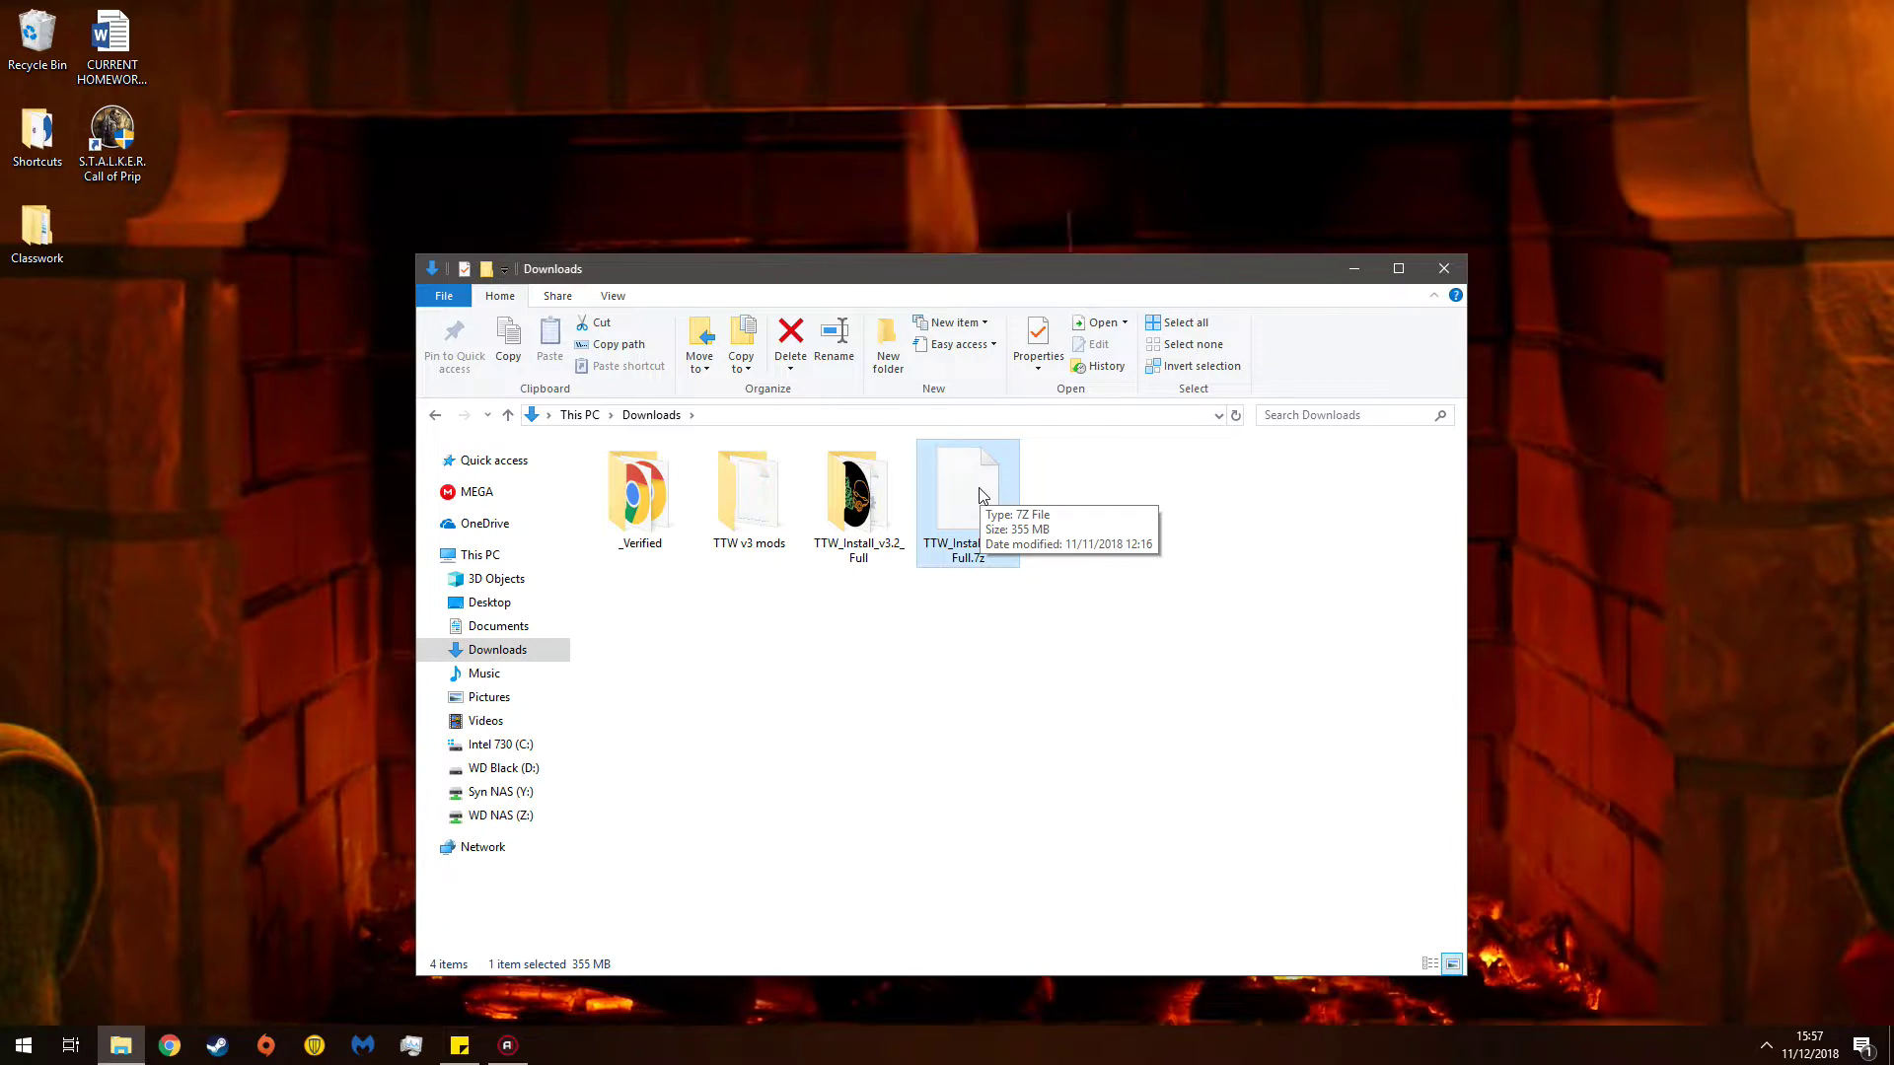
right_click(983, 495)
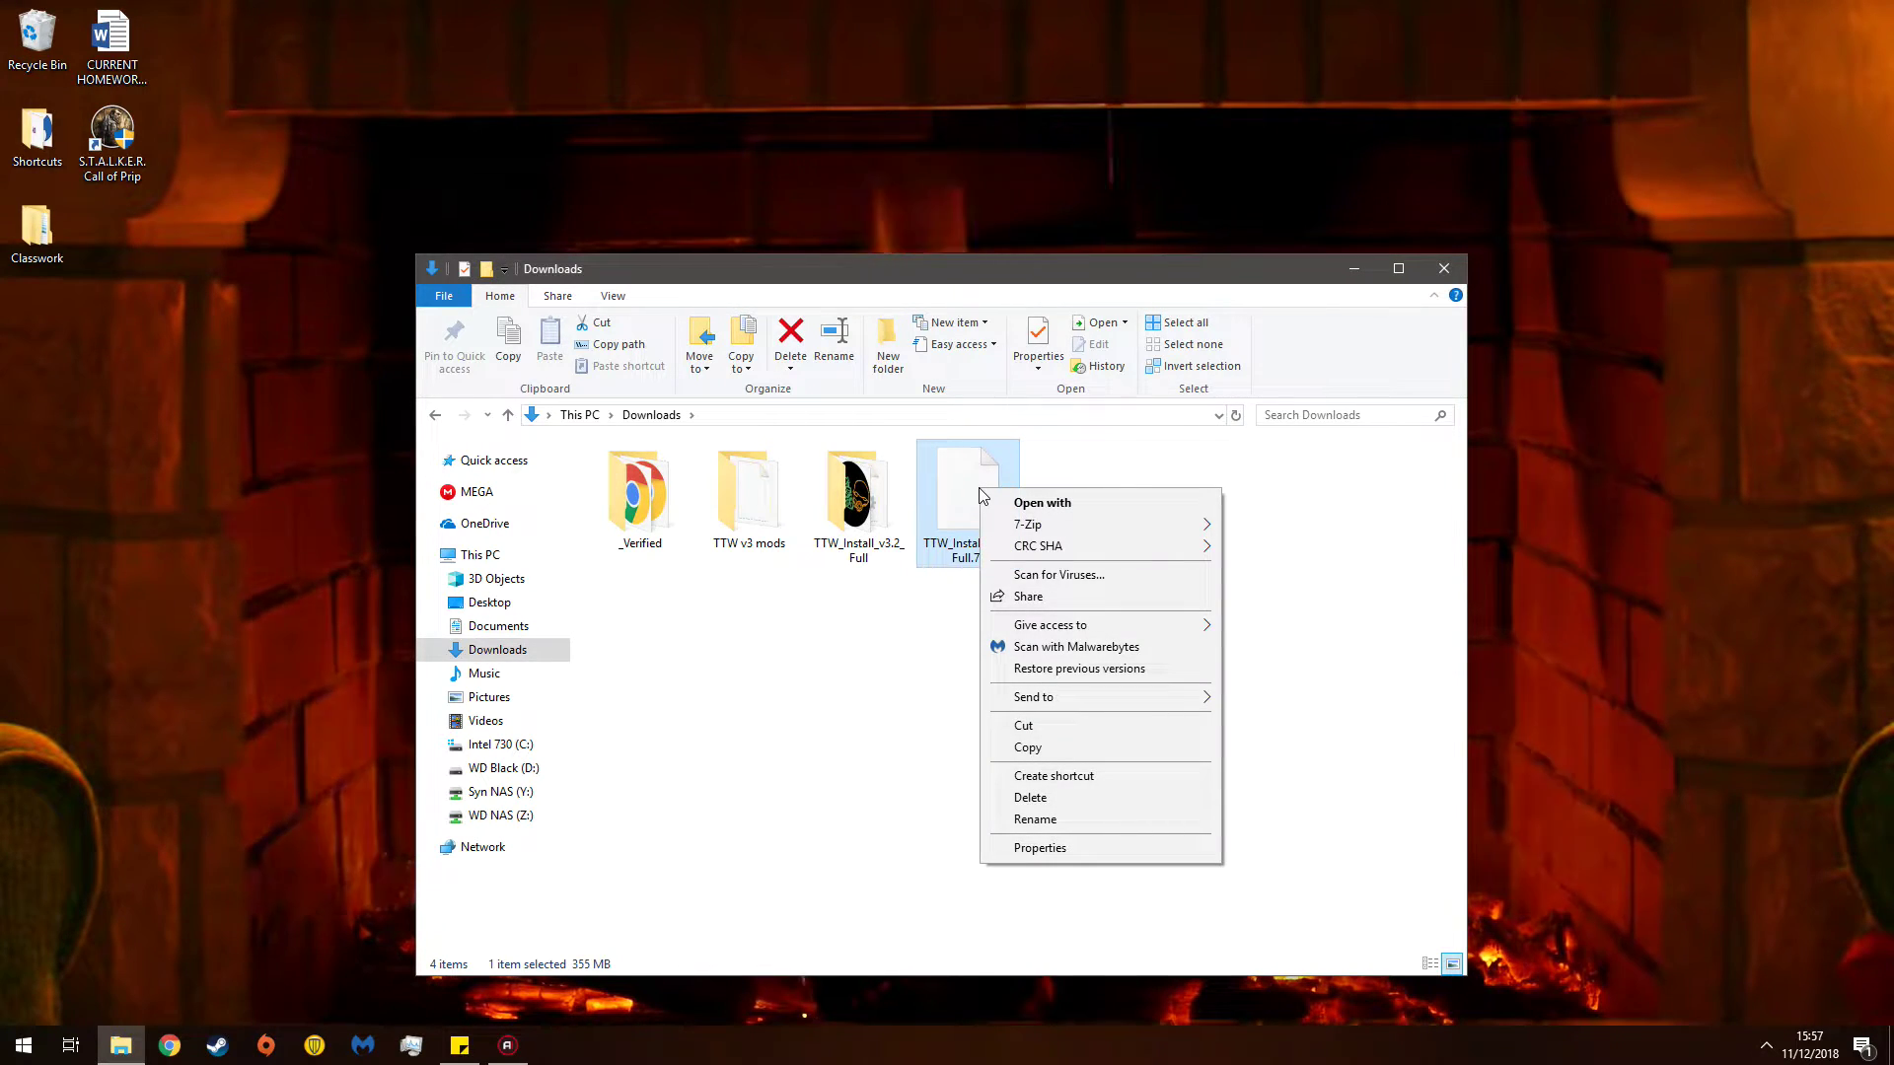
mouse_move(1058, 527)
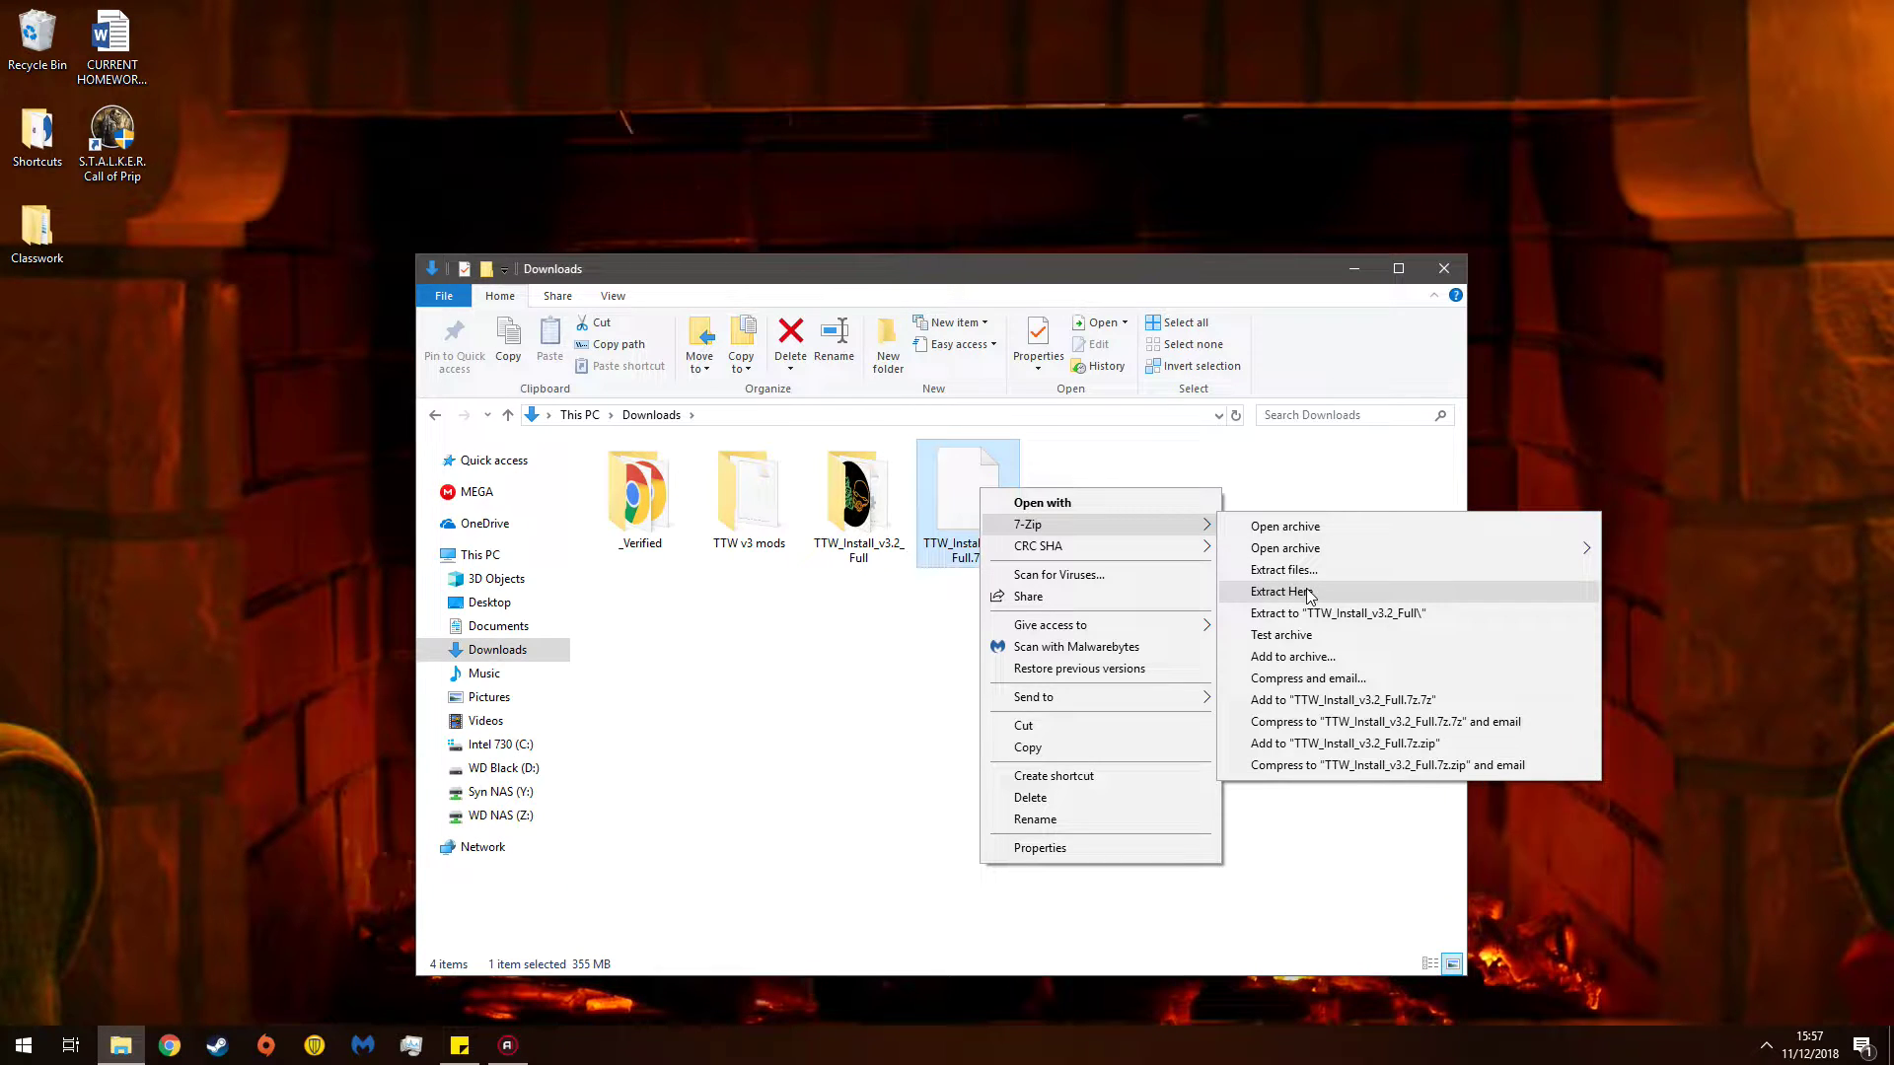
- Extract TTW_Install_v3.2_Full.7z into a TTW_Install_v3.2_Full folder in Downloads and open it
left_click(1283, 570)
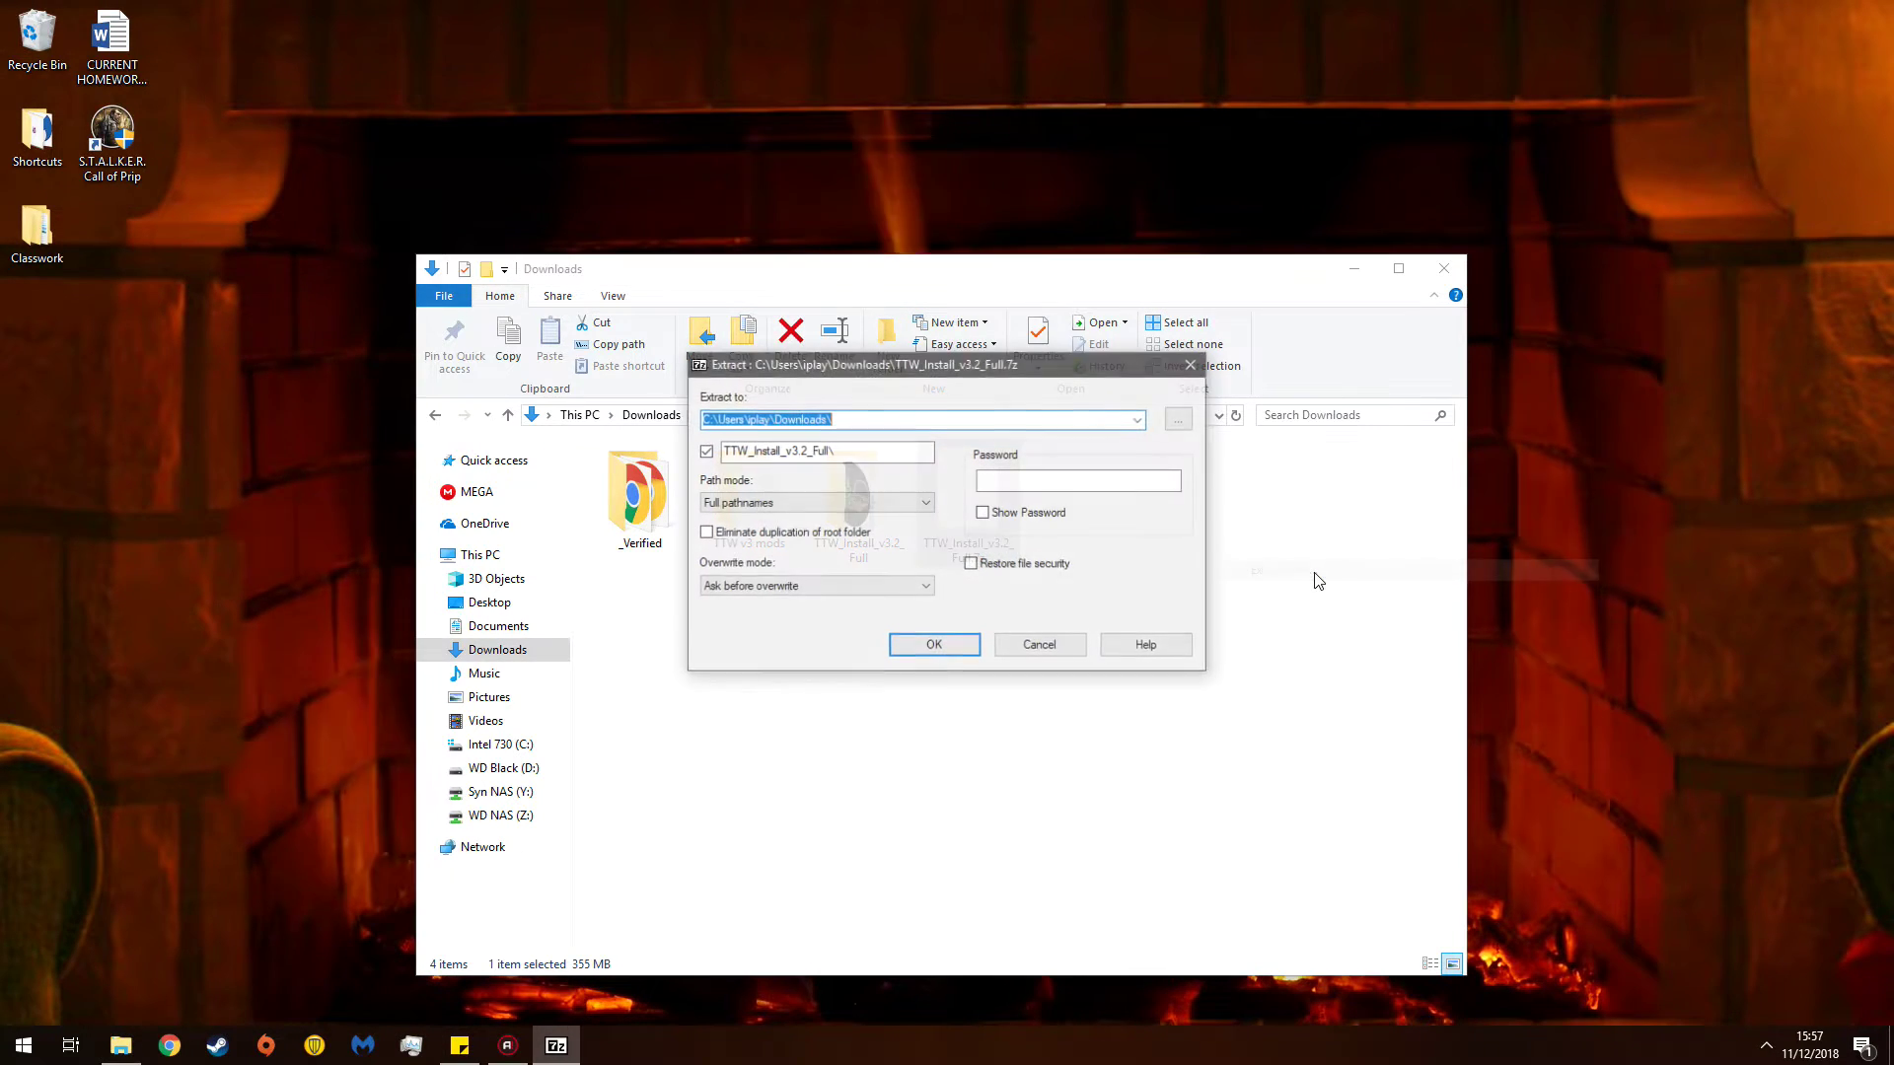
left_click(929, 643)
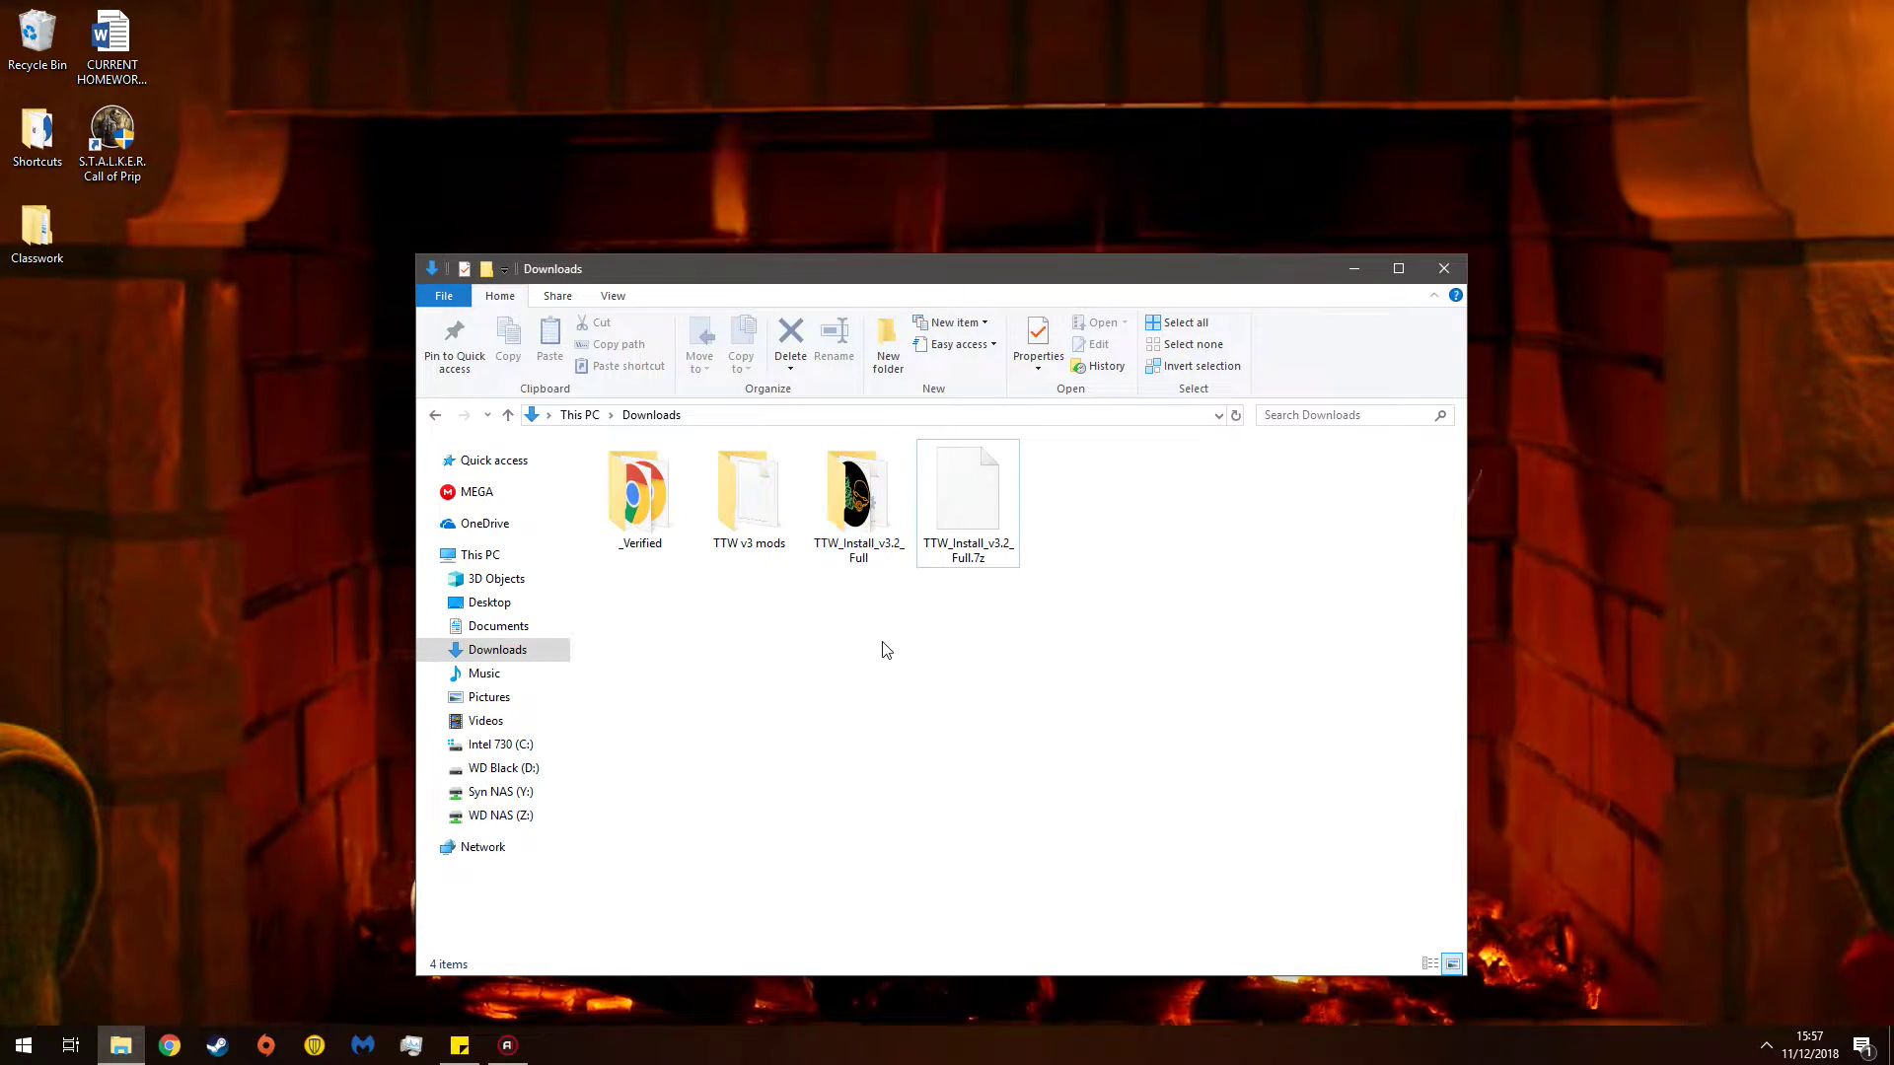
double_click(845, 507)
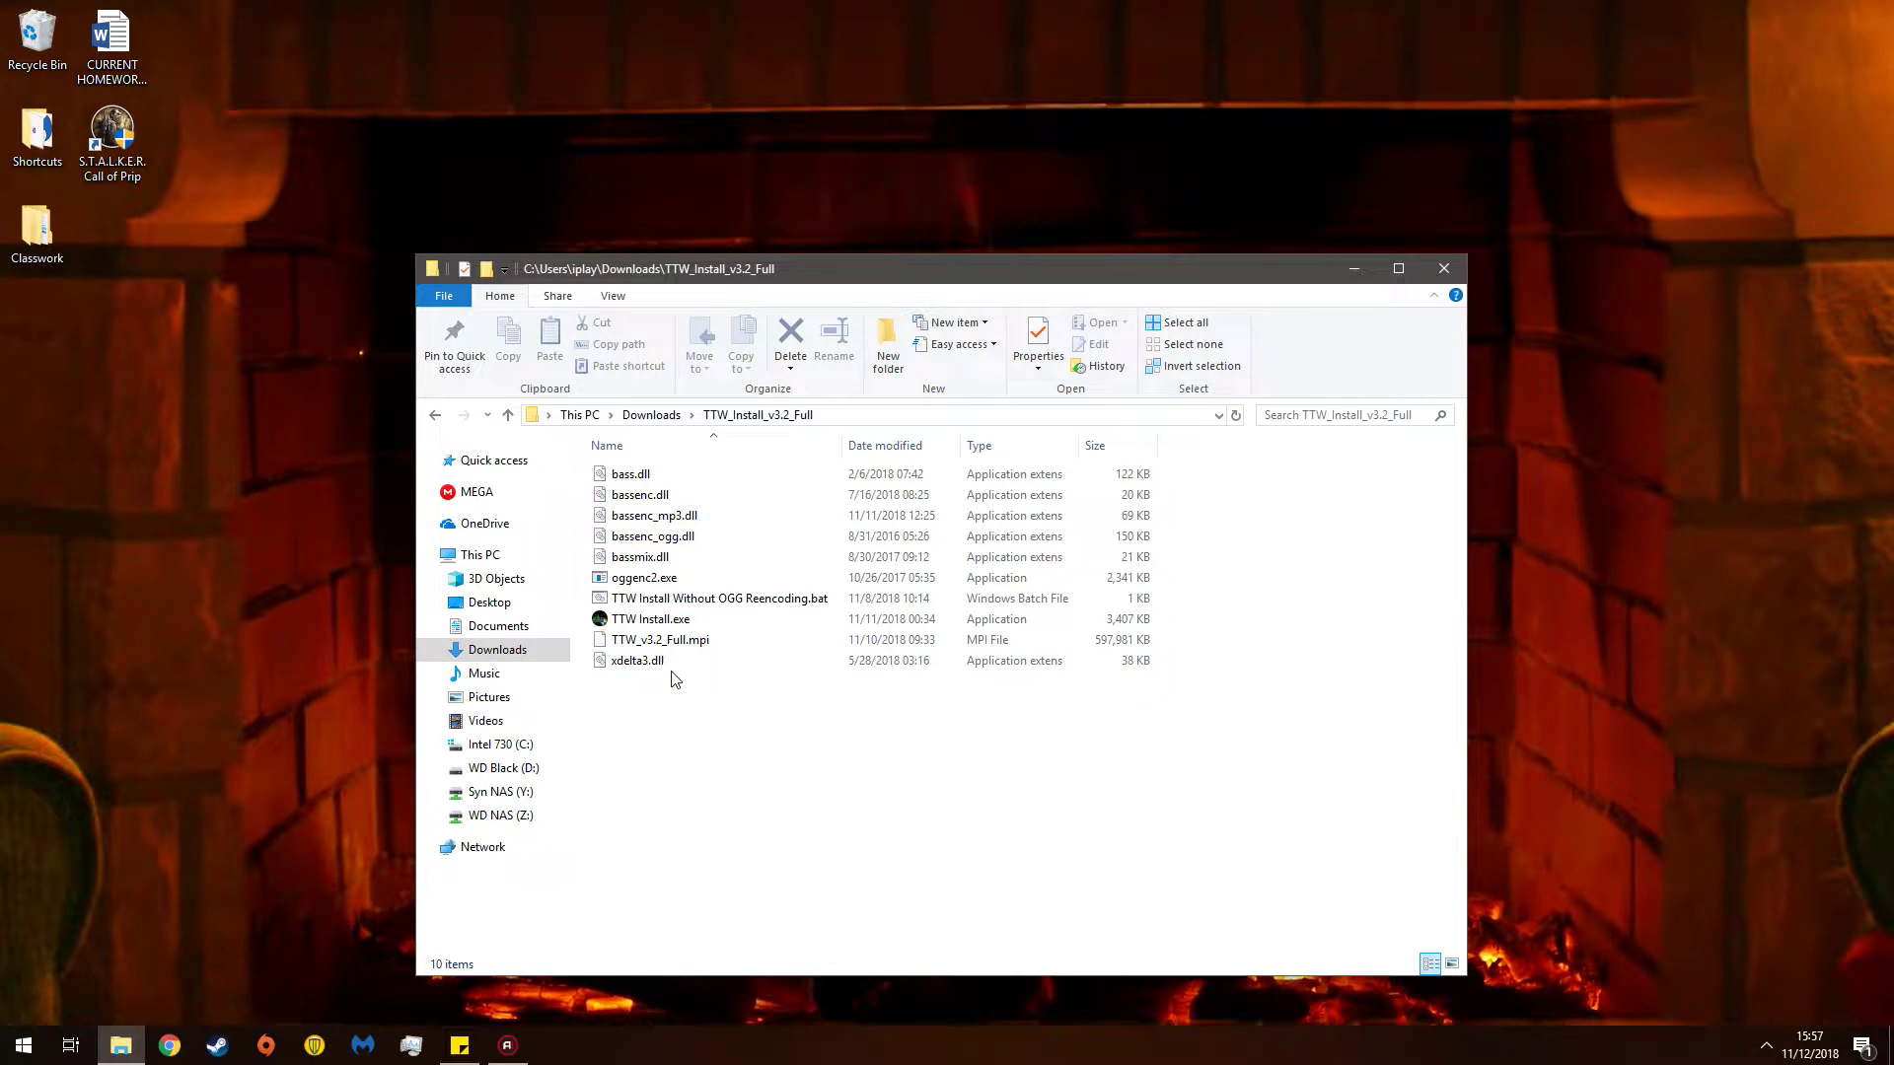
- Select TTW Install.exe among the extracted installer files, briefly checking the OGG-reencoding .bat alternative
left_click(647, 619)
left_click(714, 777)
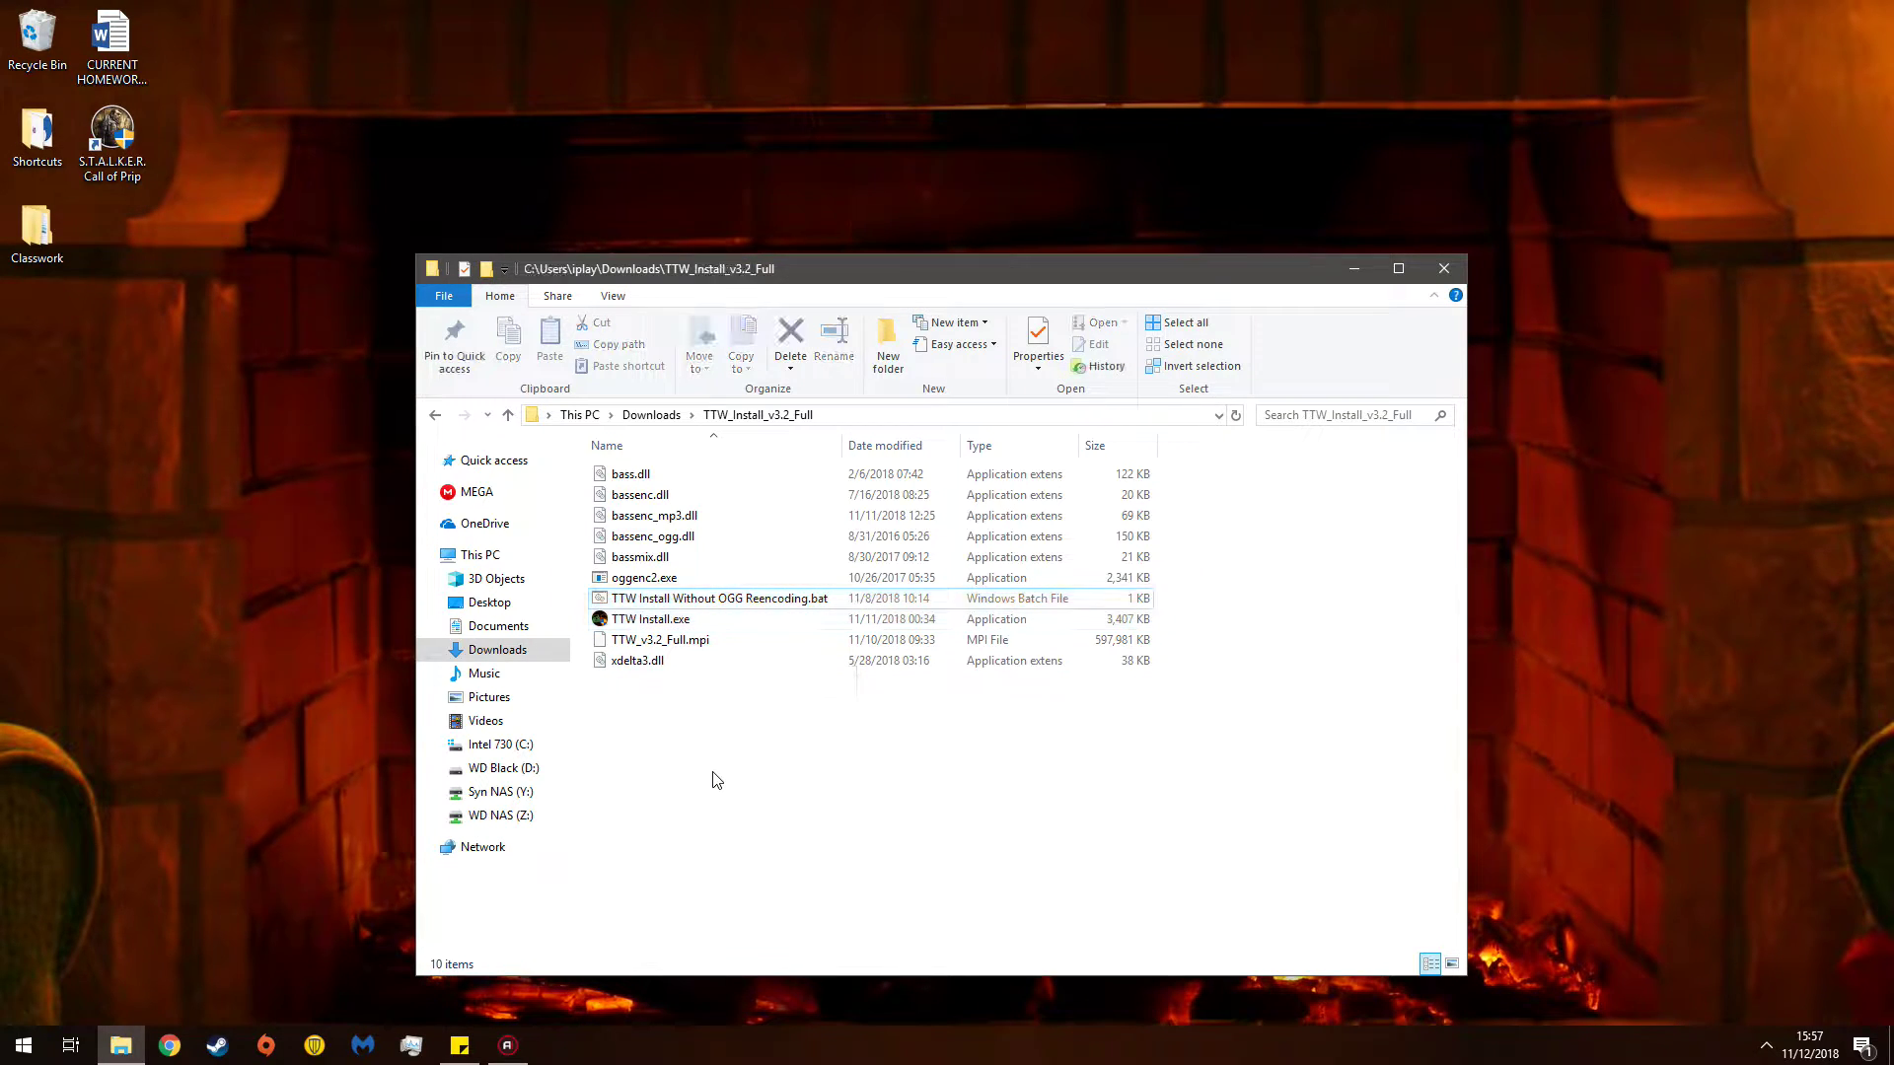
left_click(651, 621)
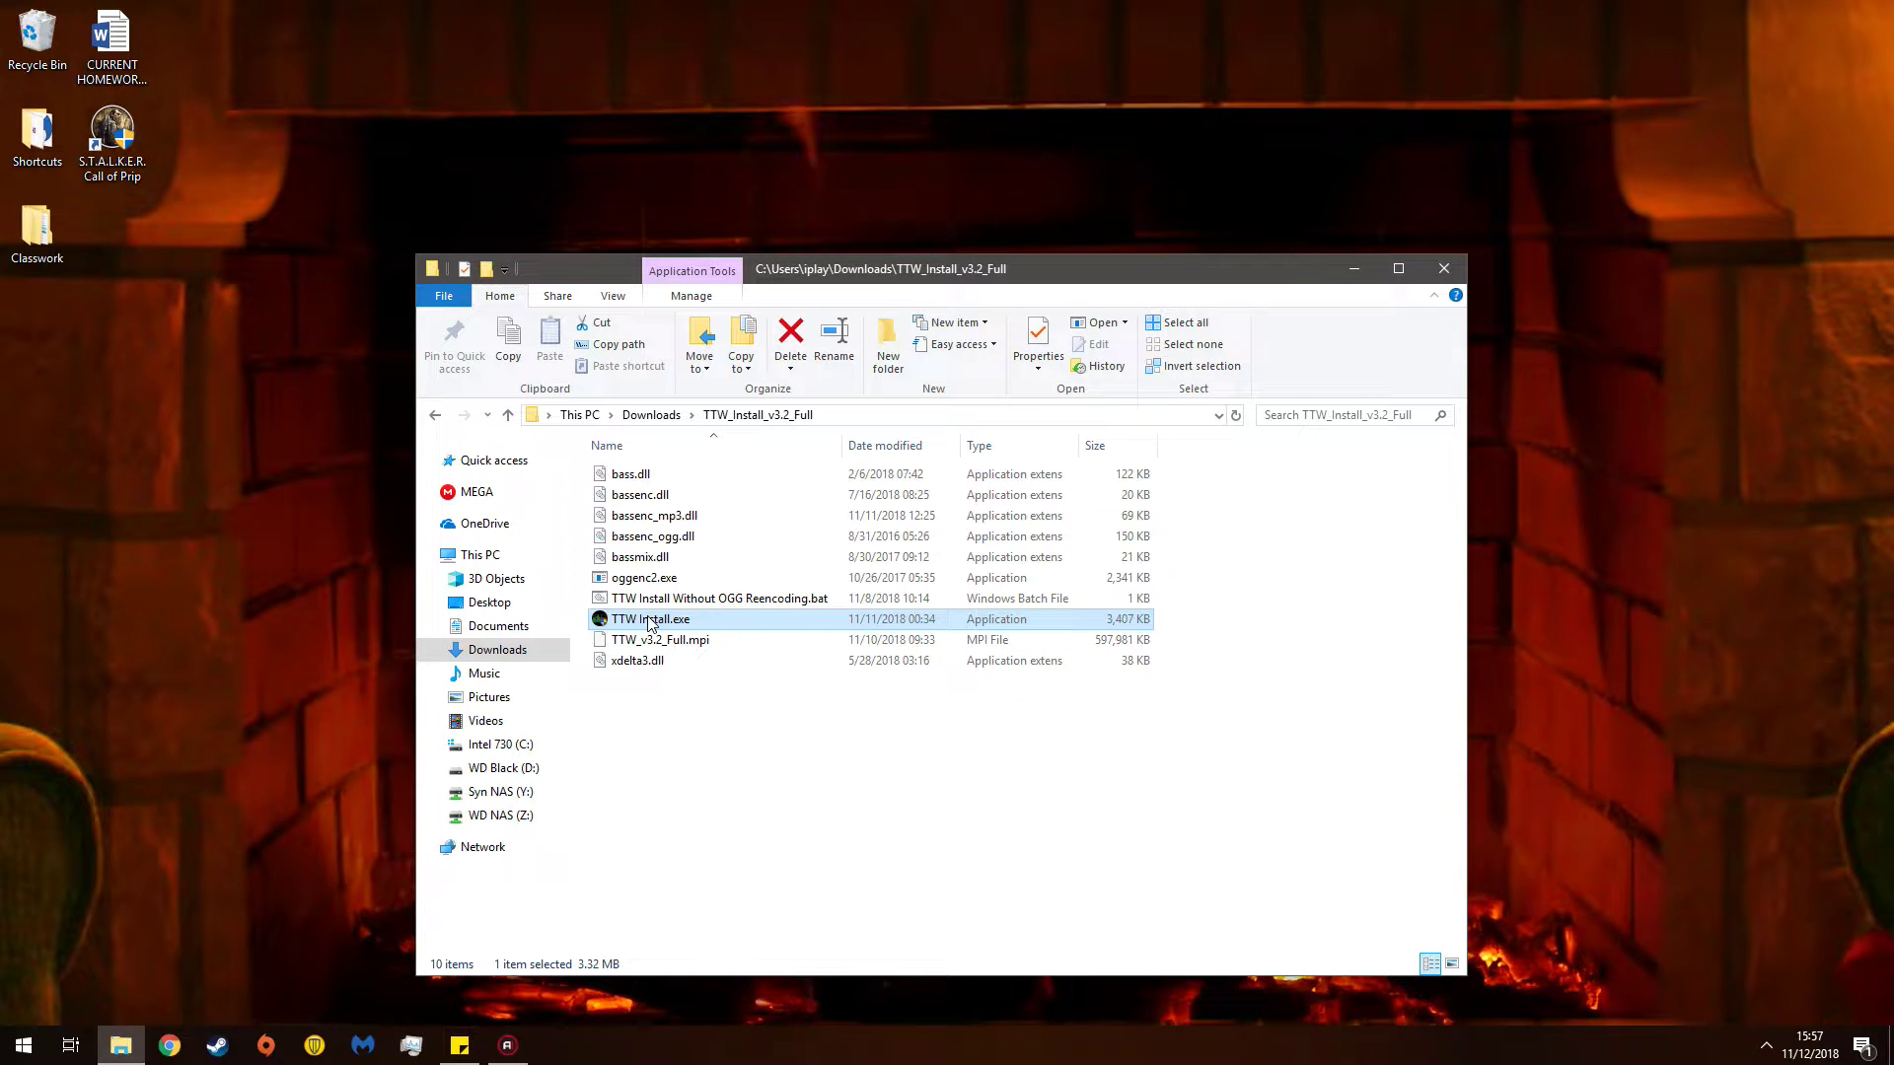
left_click(647, 600)
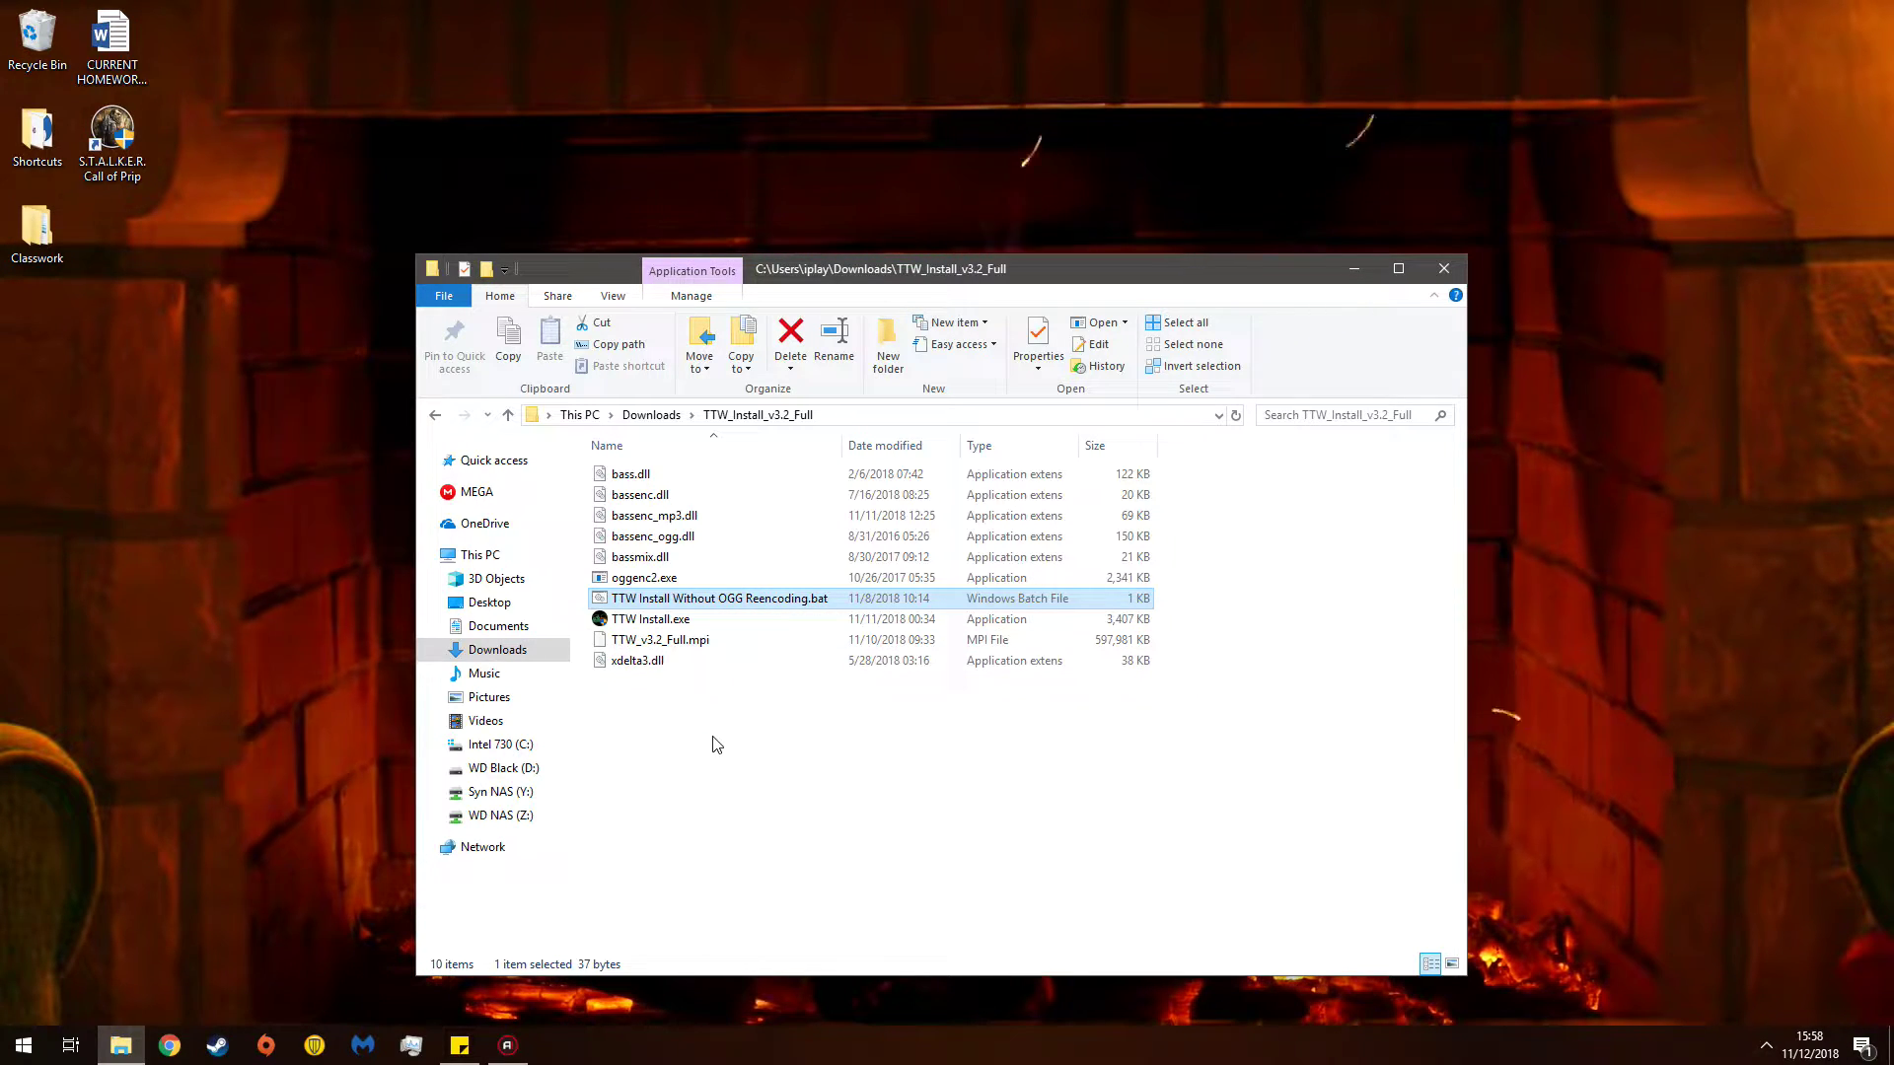
left_click(661, 620)
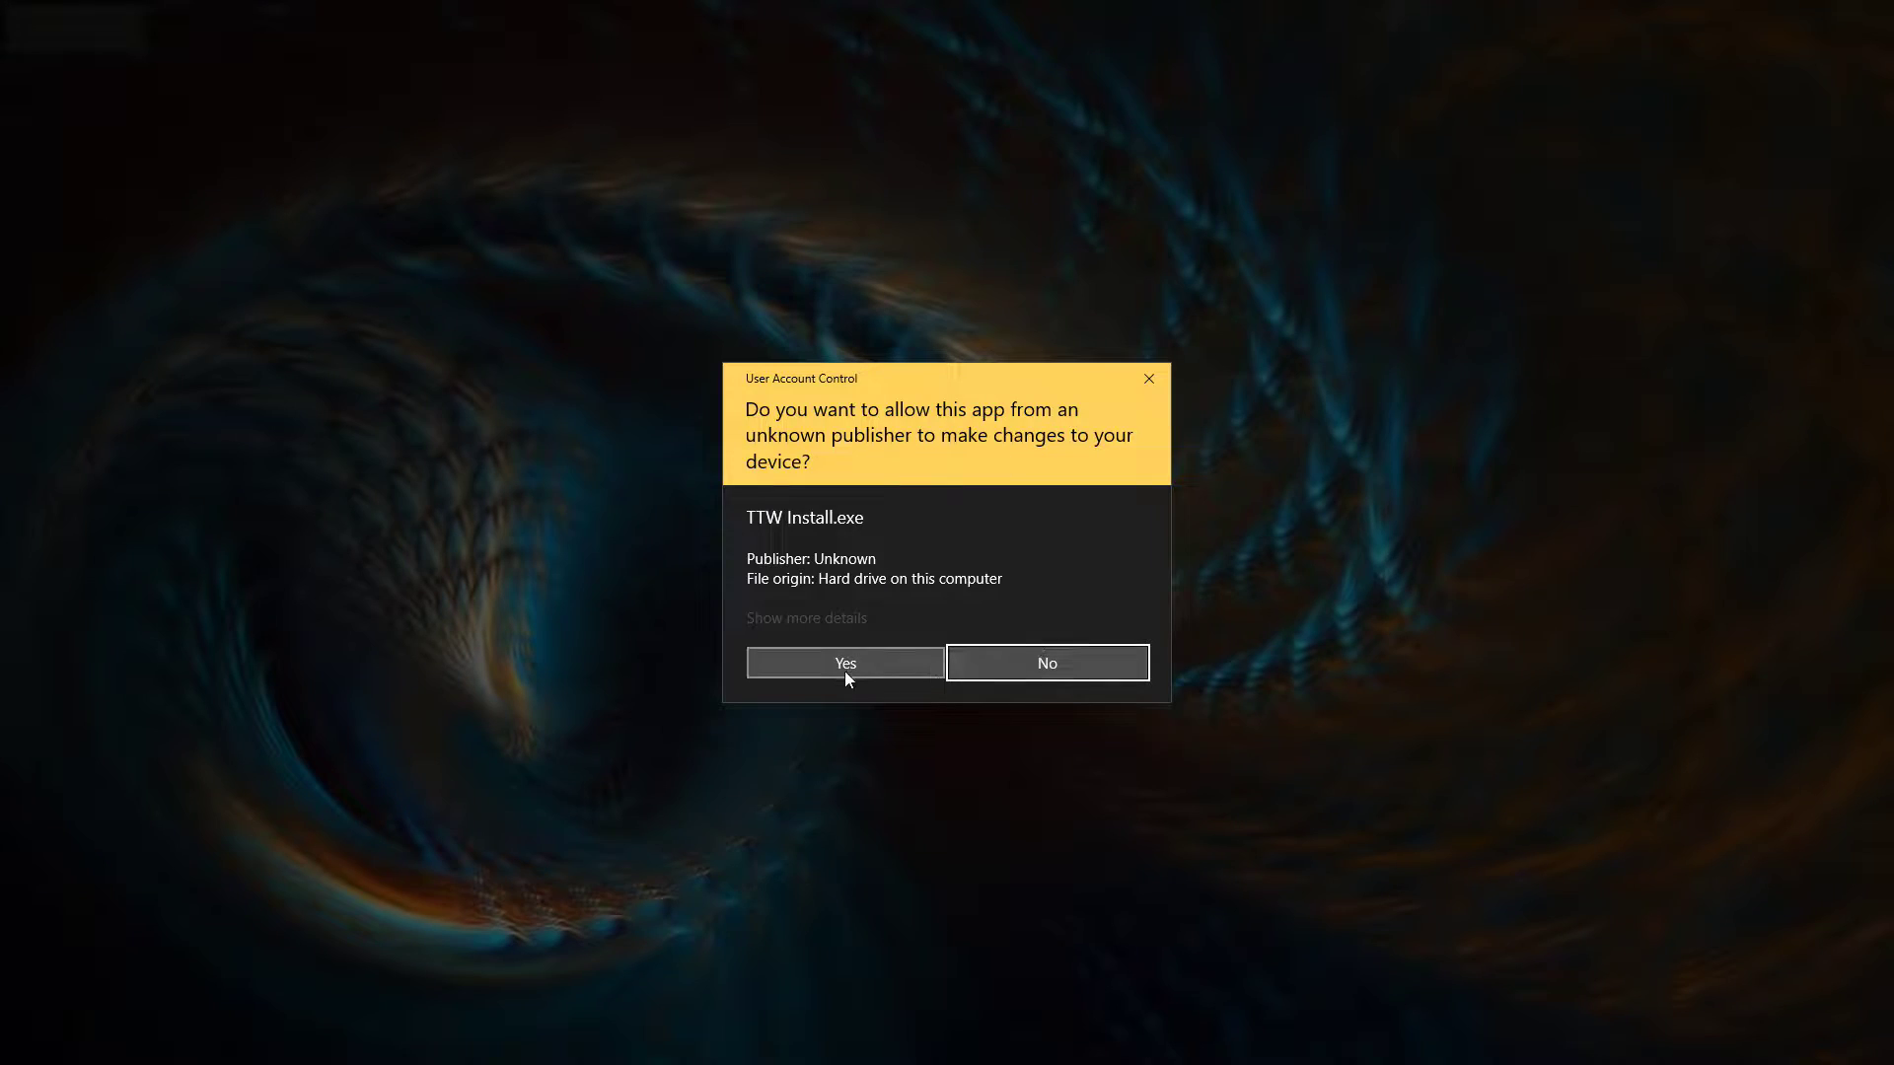
- Allow TTW Install.exe through UAC, then exit the v3.2 installer without installing
left_click(845, 665)
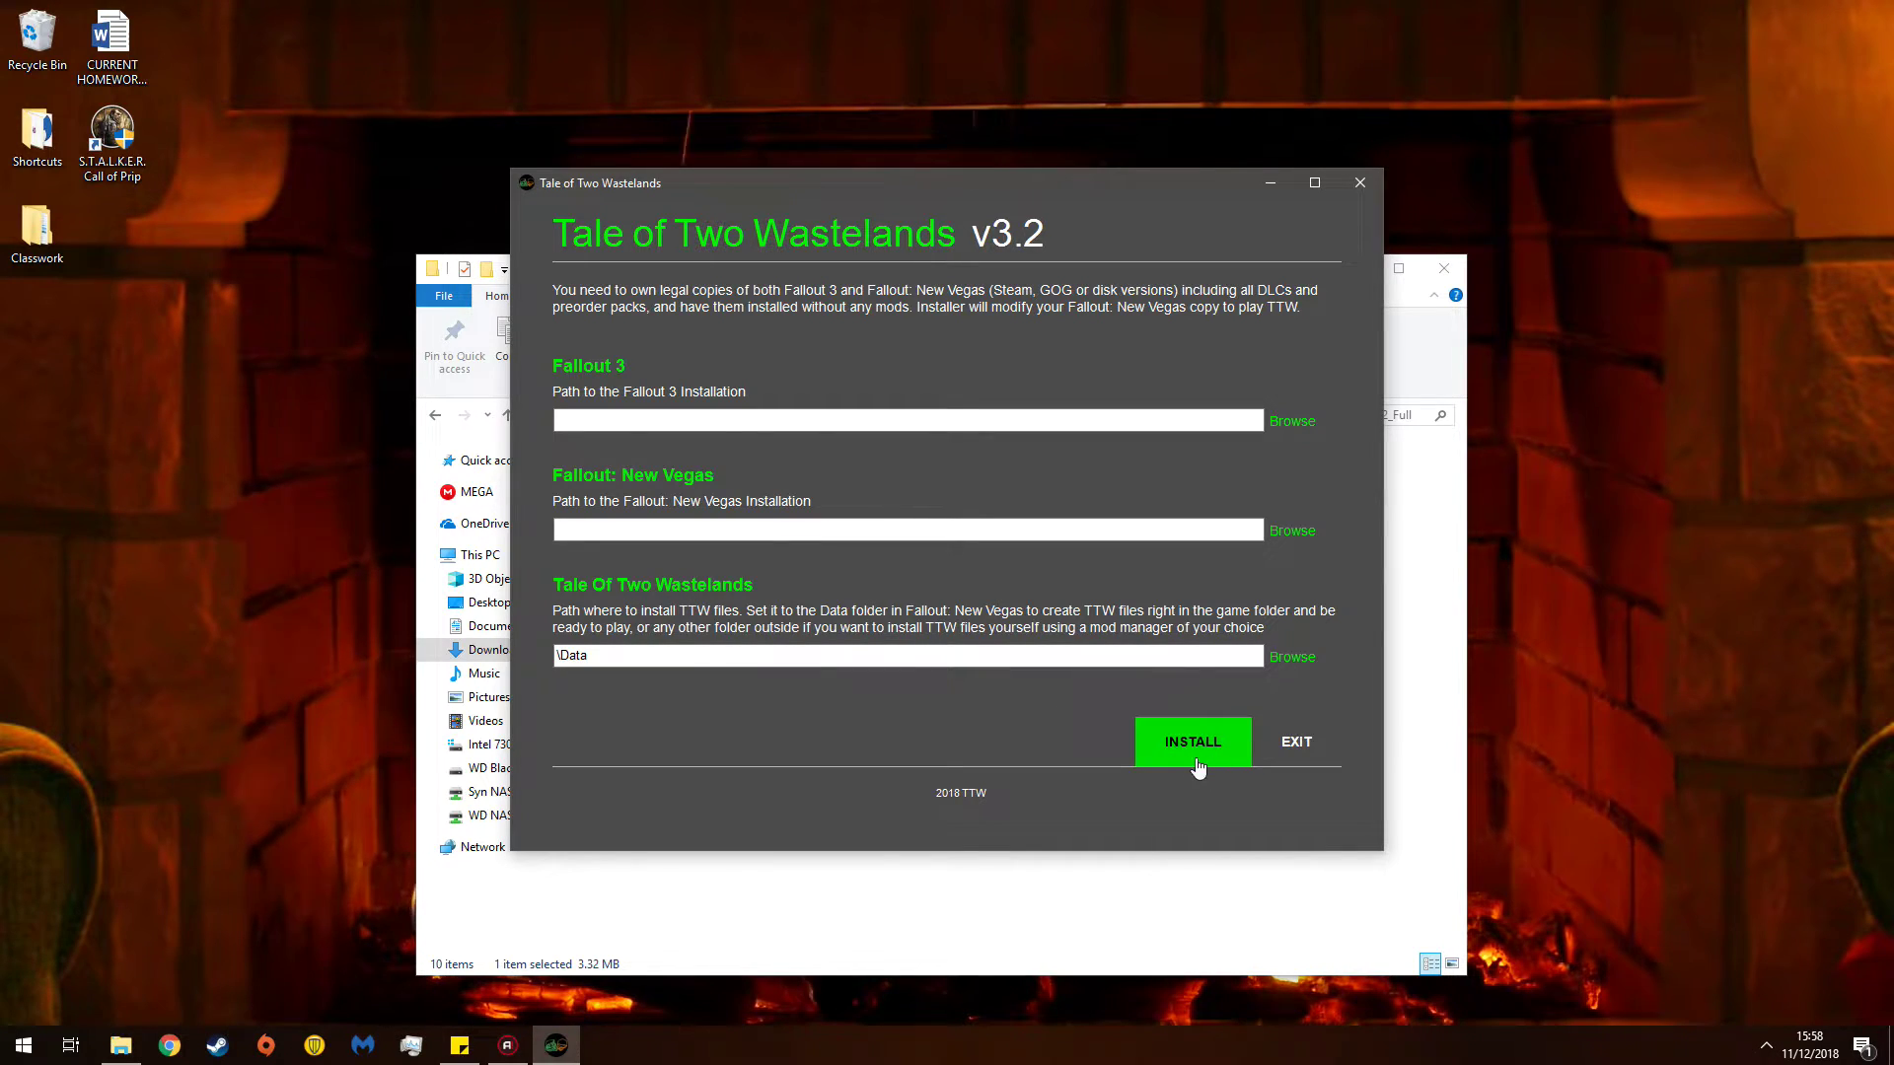
left_click(1296, 741)
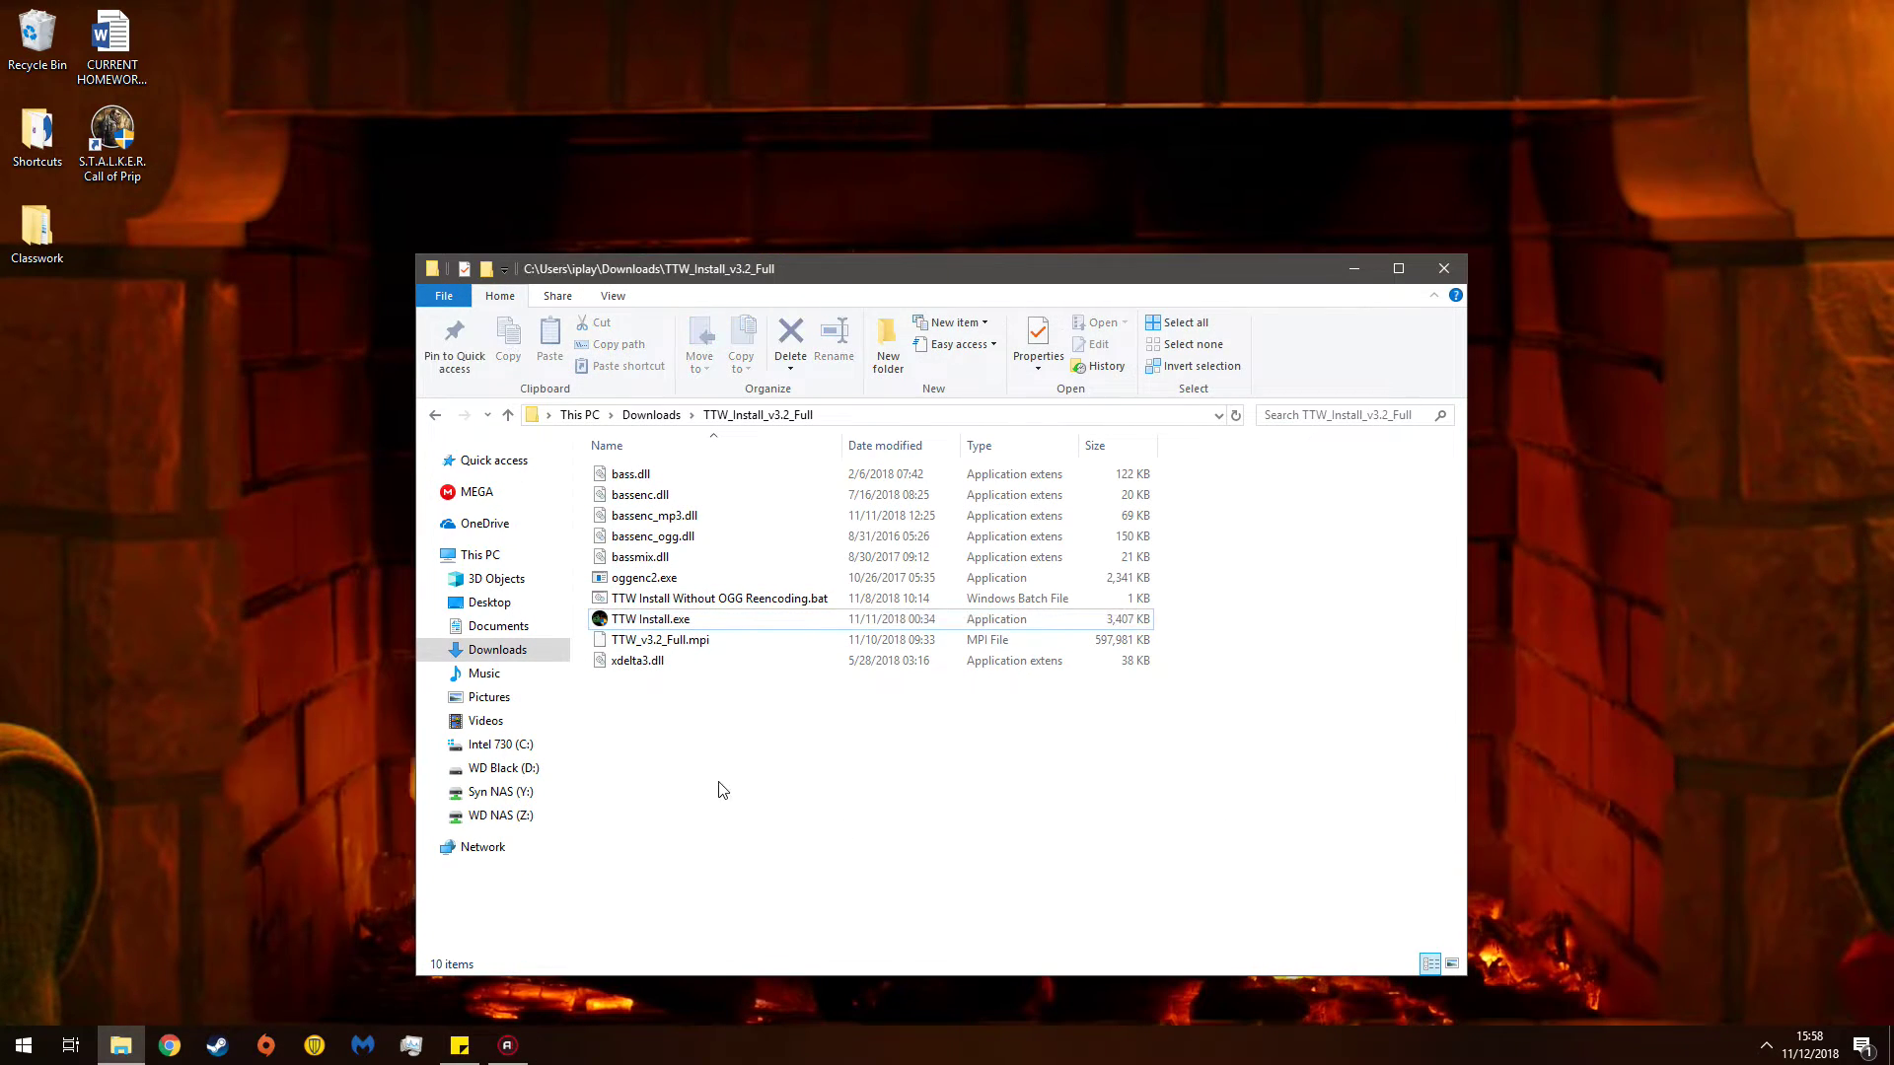
- Open a second Explorer window and browse to D:\Program Files (x86)\Steam\steamapps\common
right_click(120, 1046)
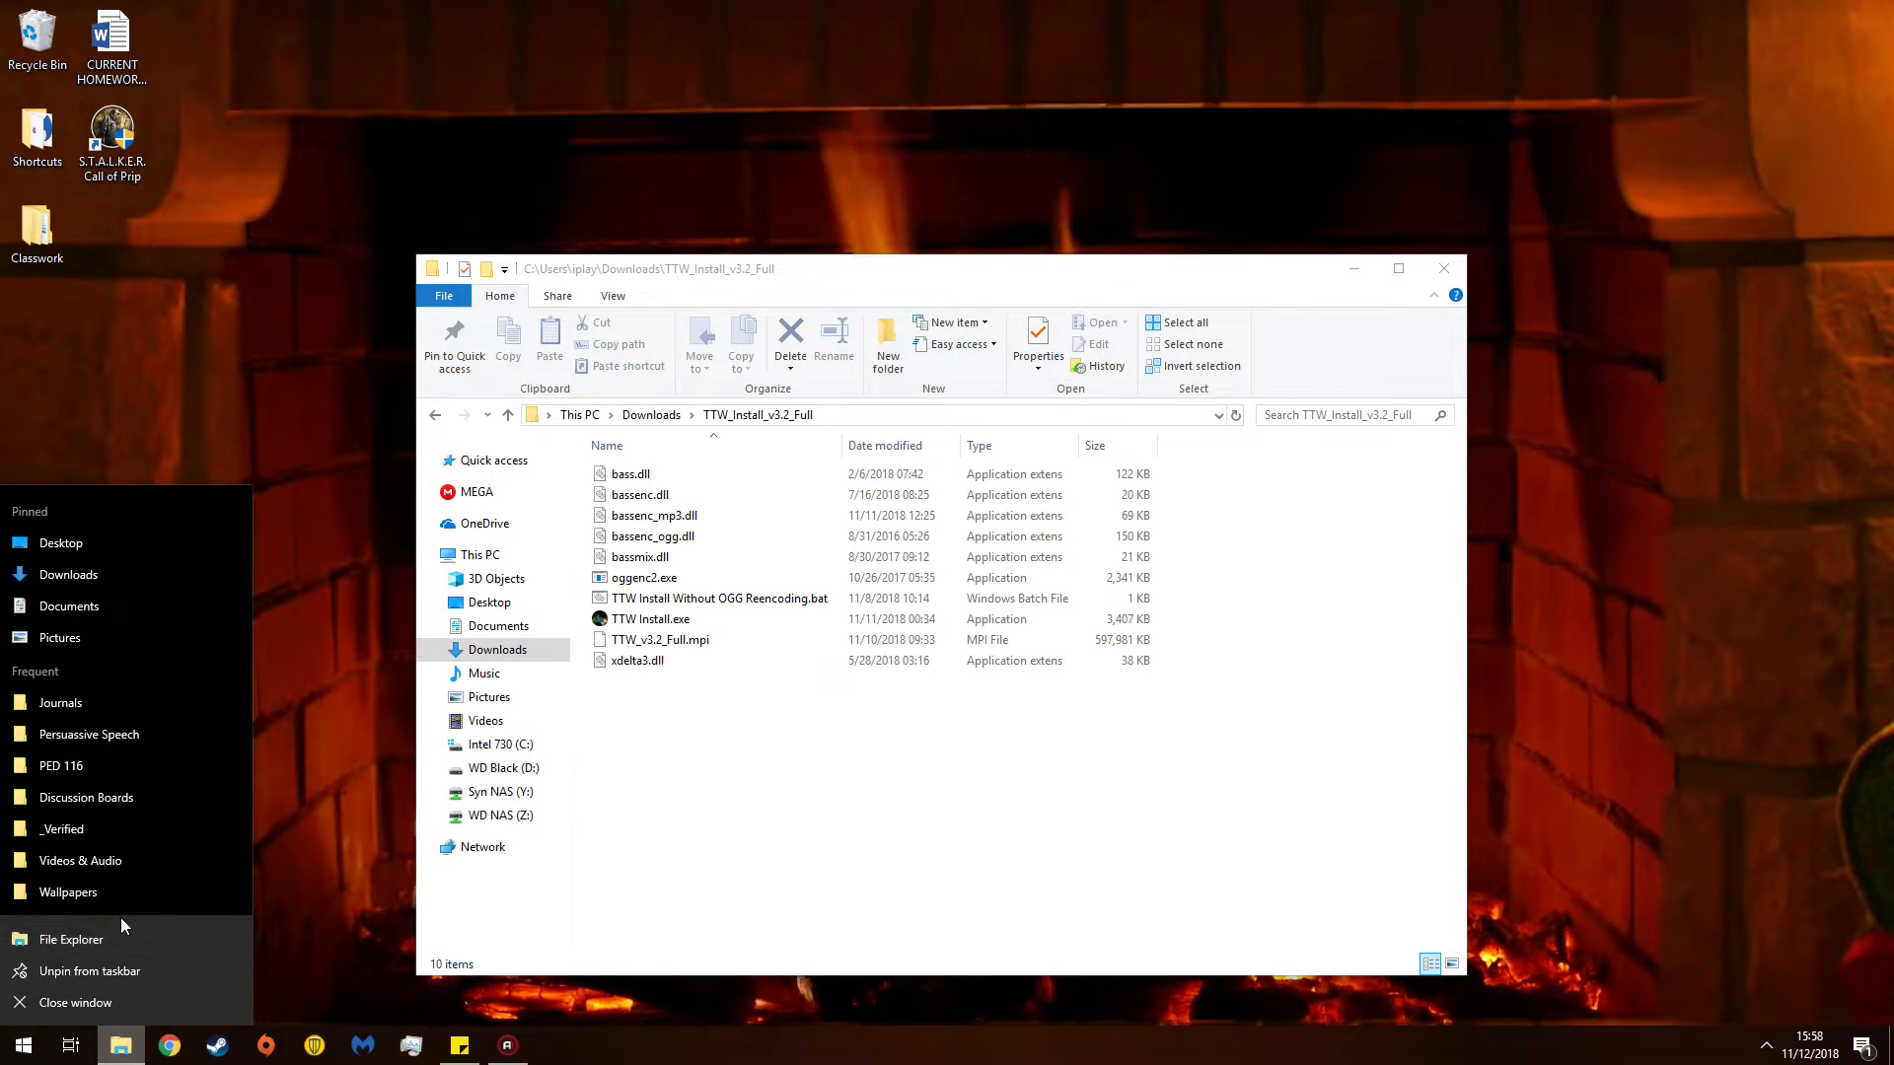
left_click(158, 931)
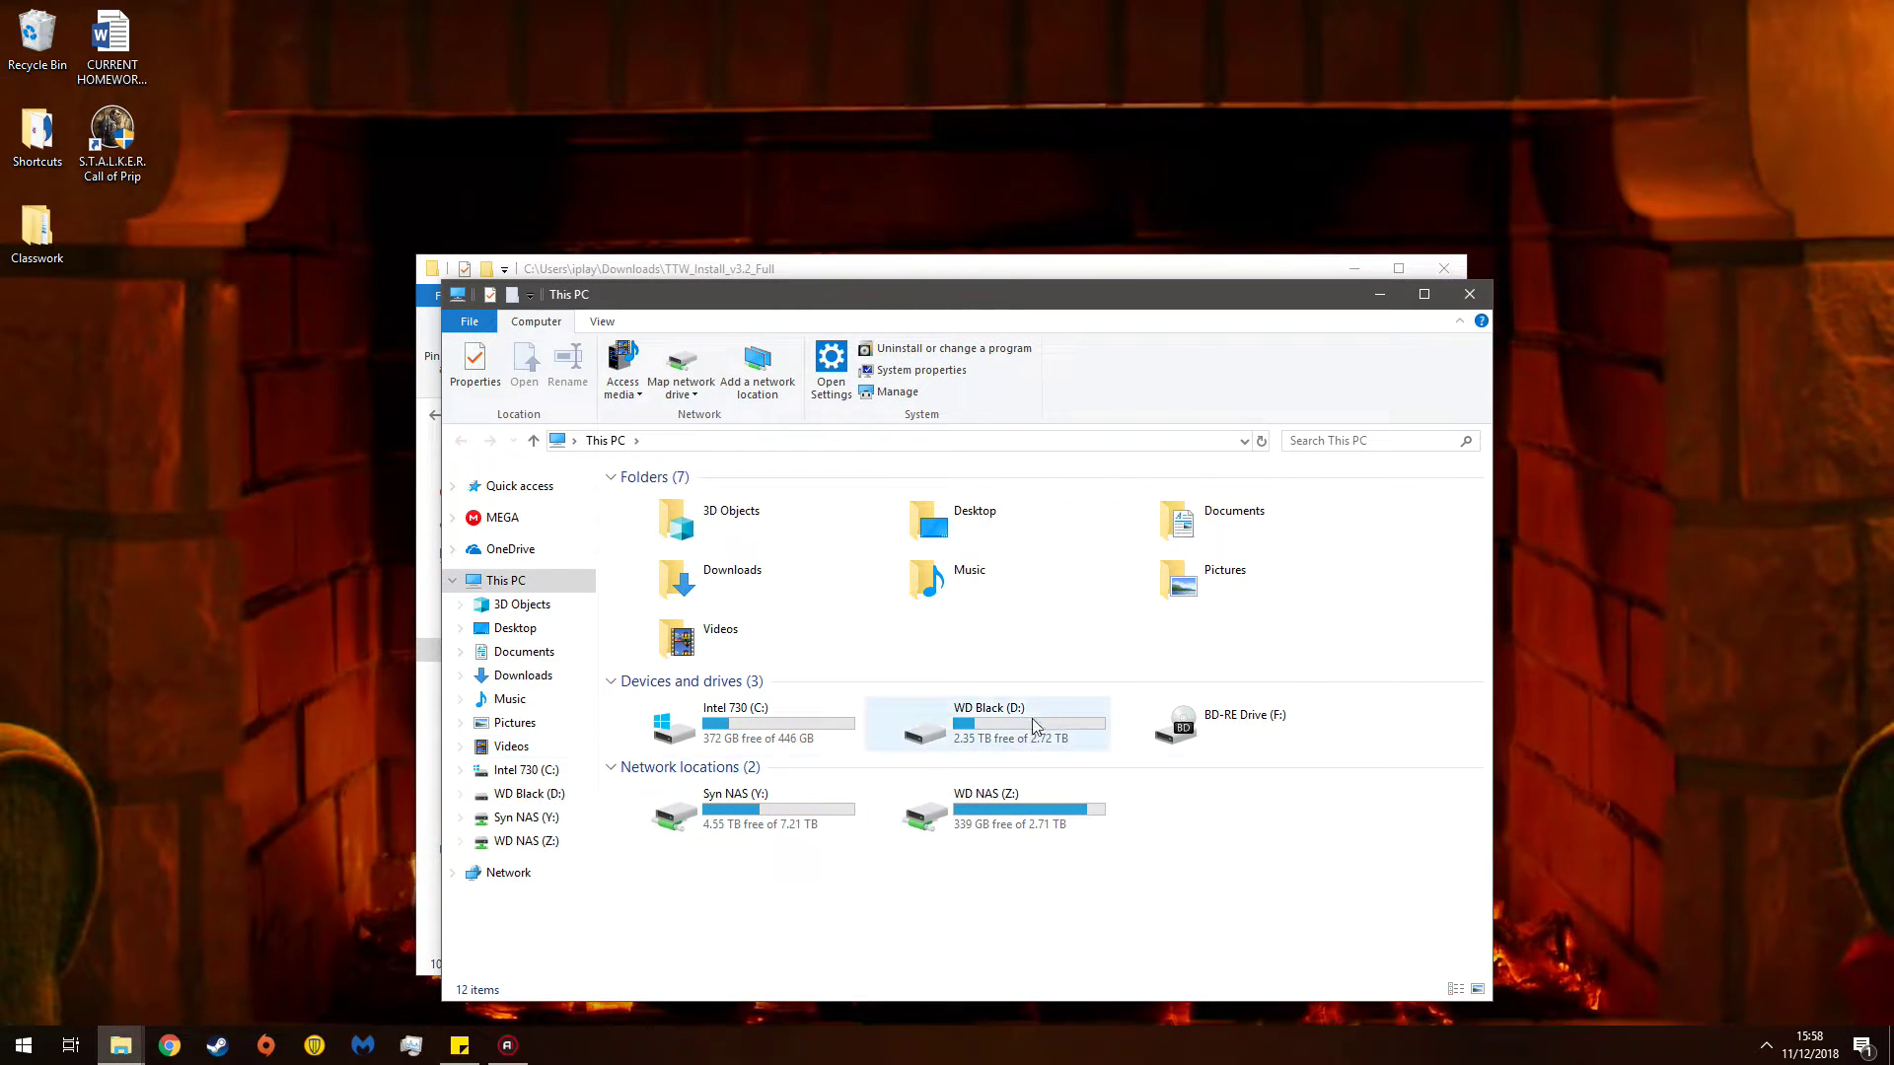
double_click(1009, 720)
double_click(710, 562)
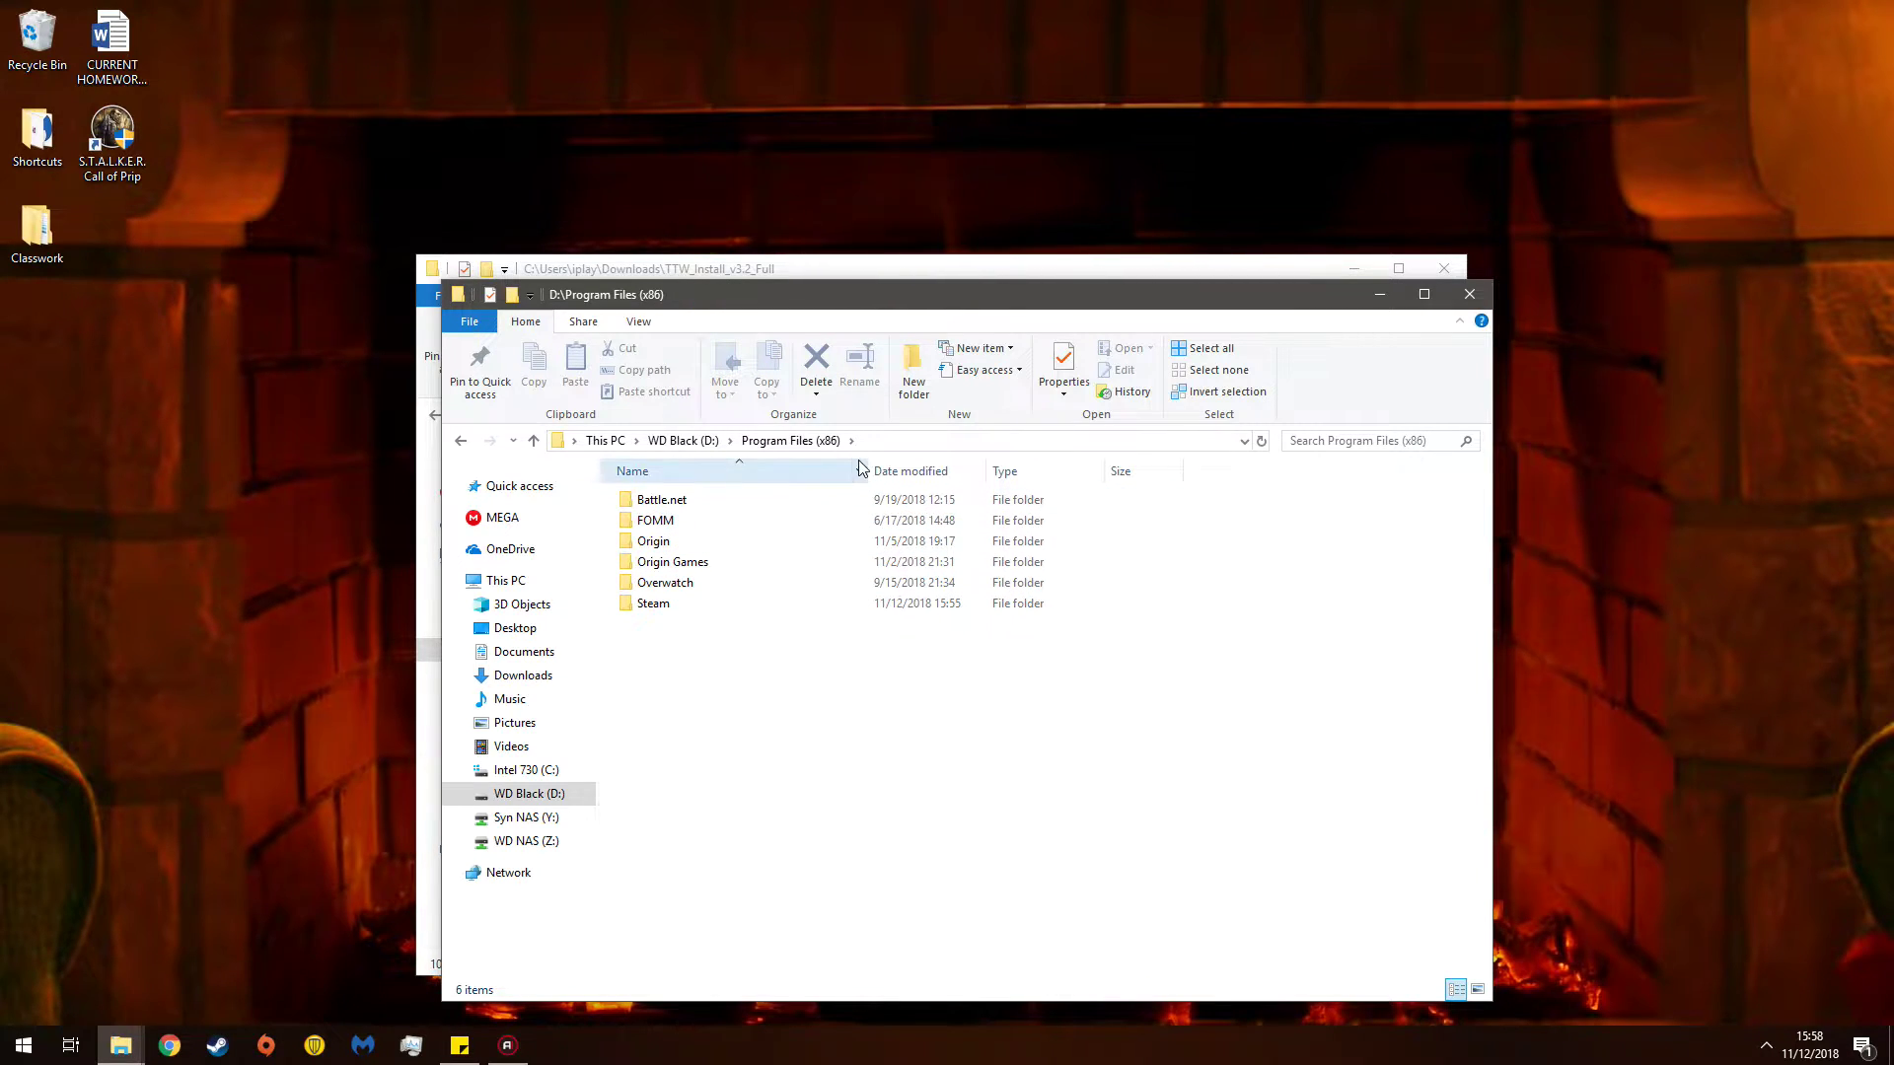
double_click(696, 604)
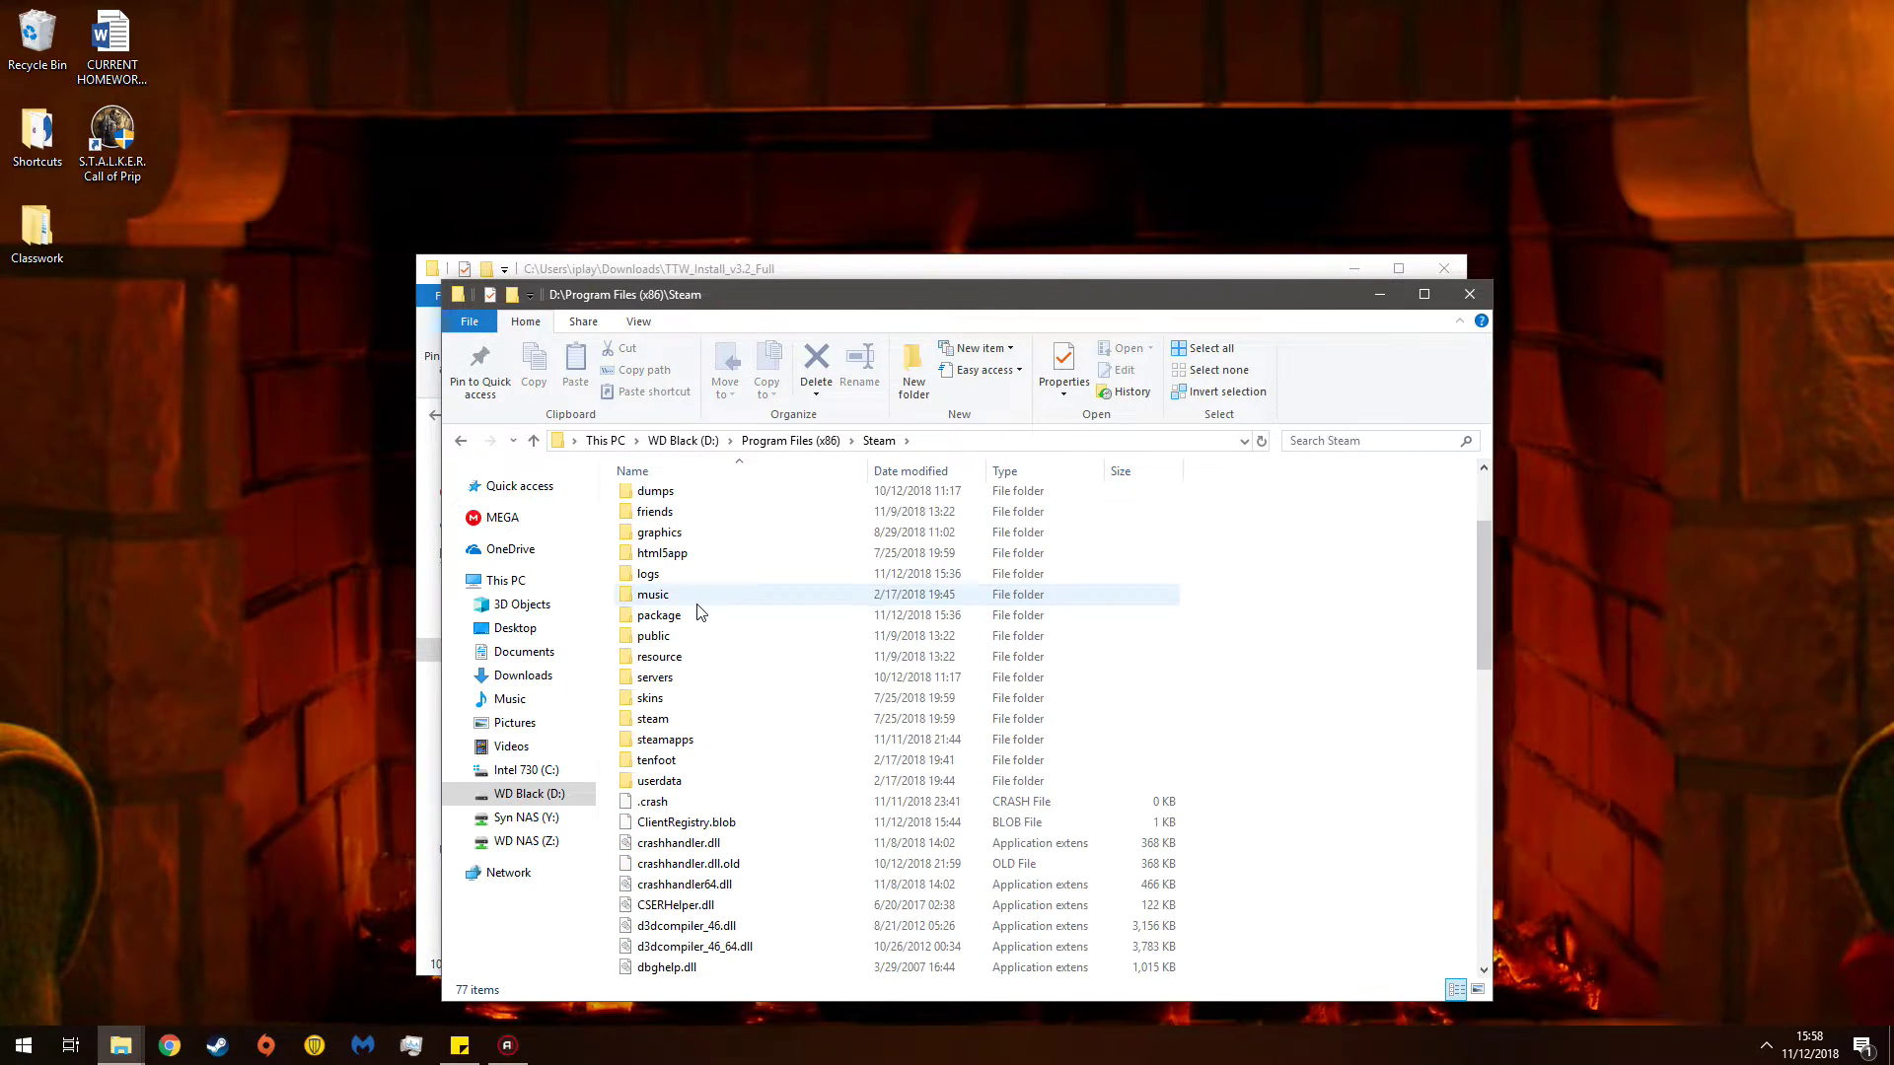
double_click(670, 739)
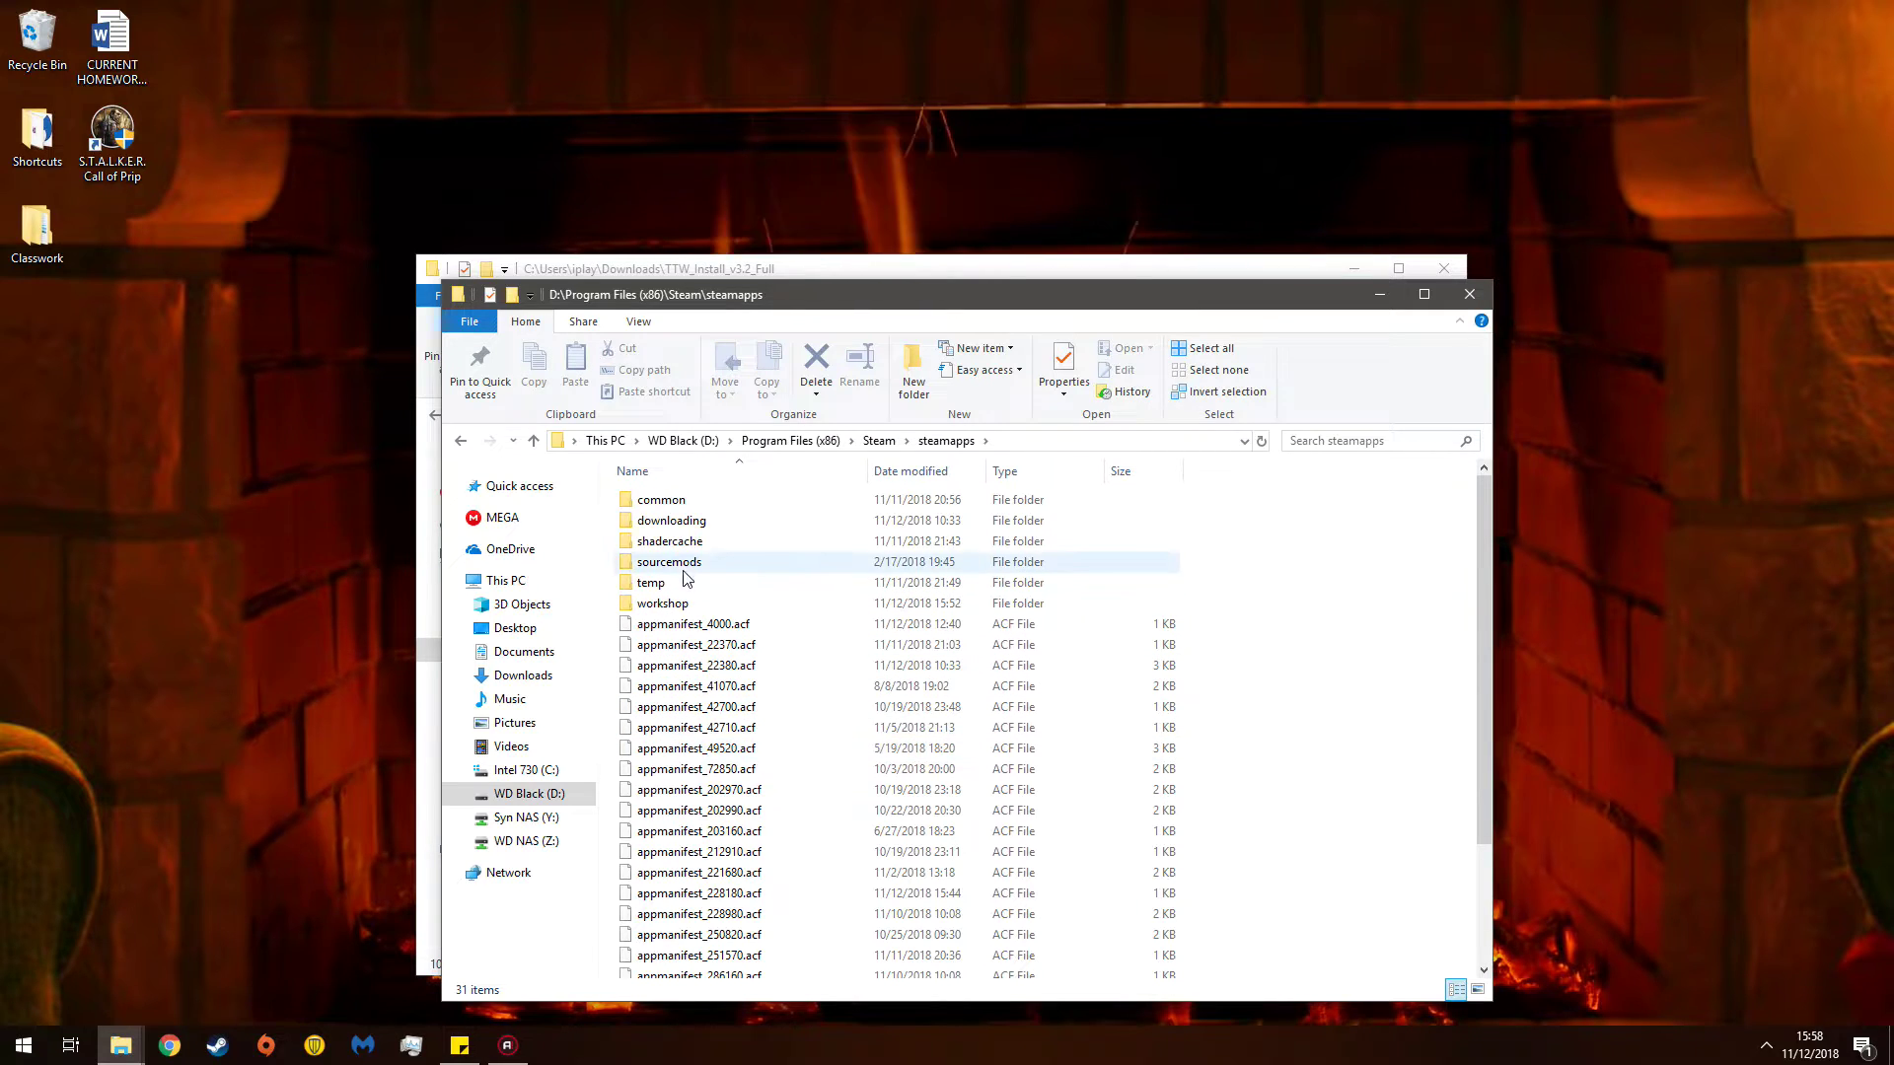
double_click(647, 505)
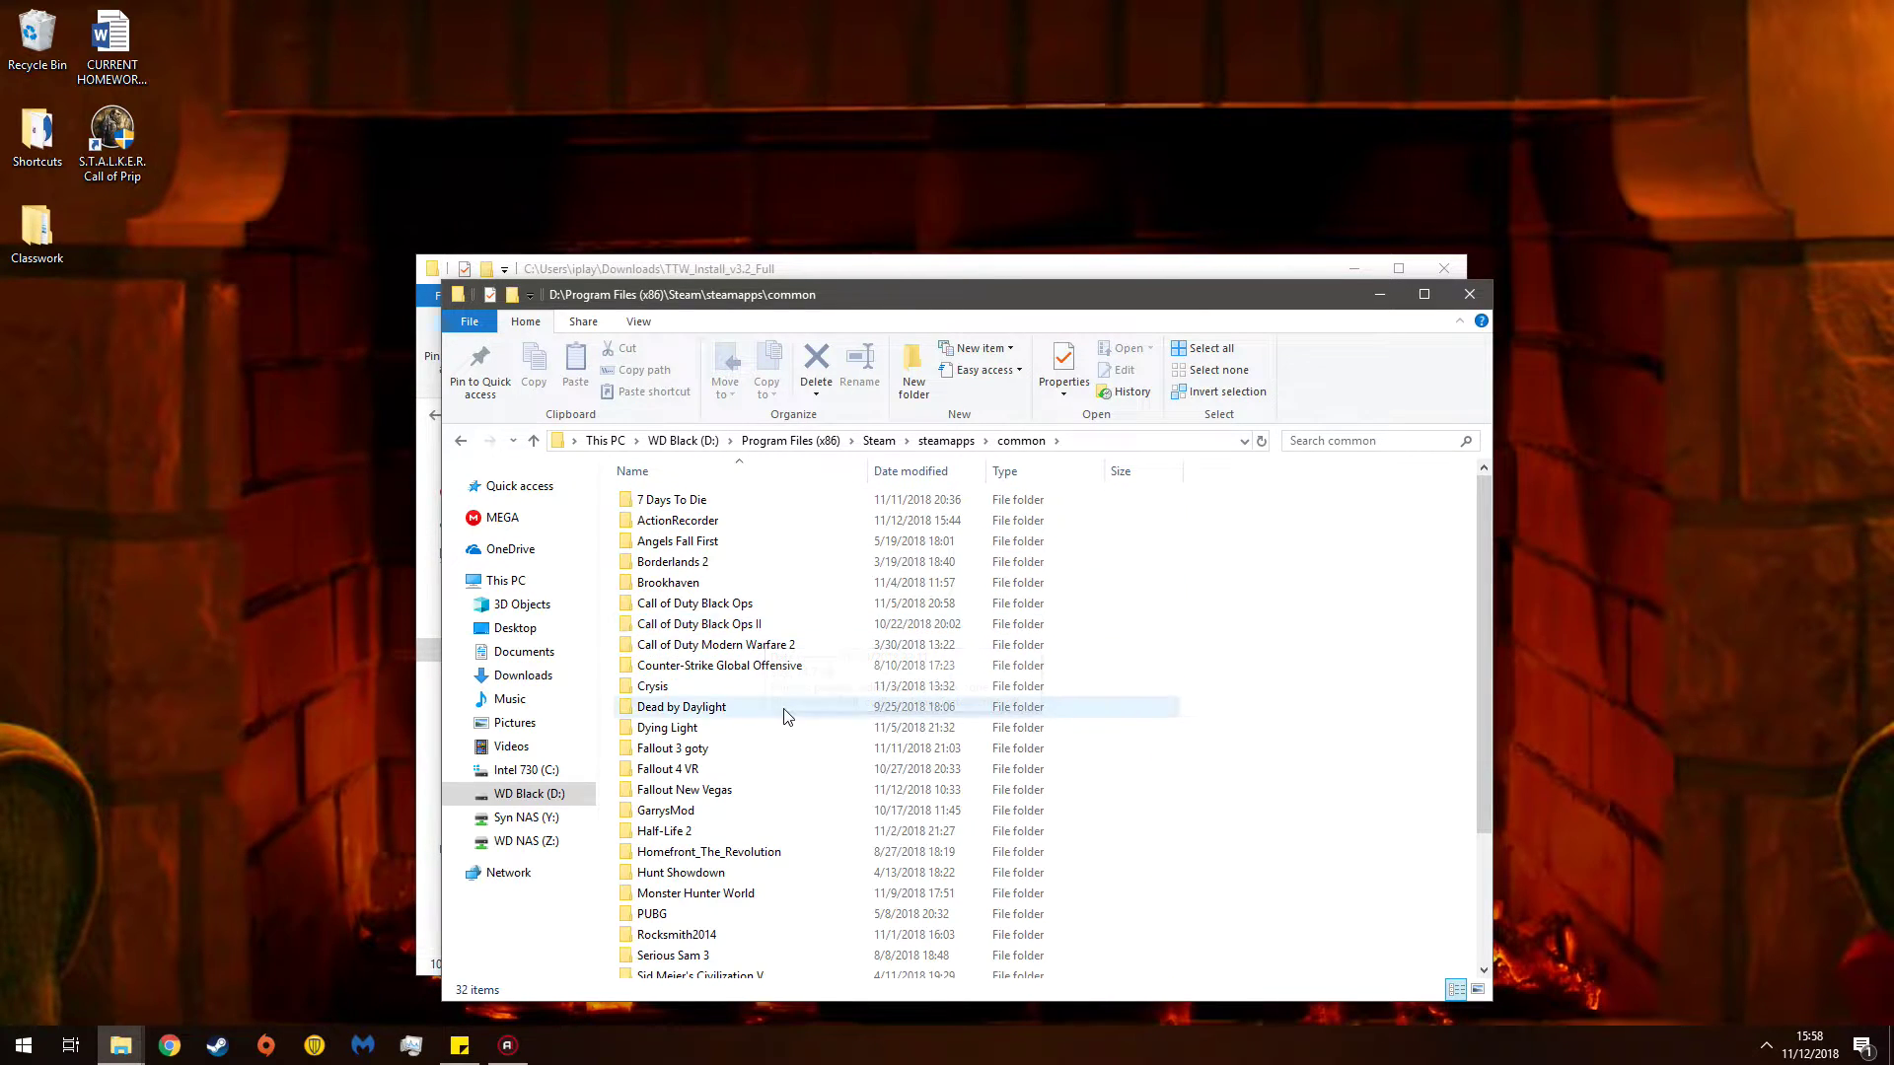
- Open the Fallout New Vegas folder and launch FalloutNVLauncher.exe
scroll(791, 737, "down", 3)
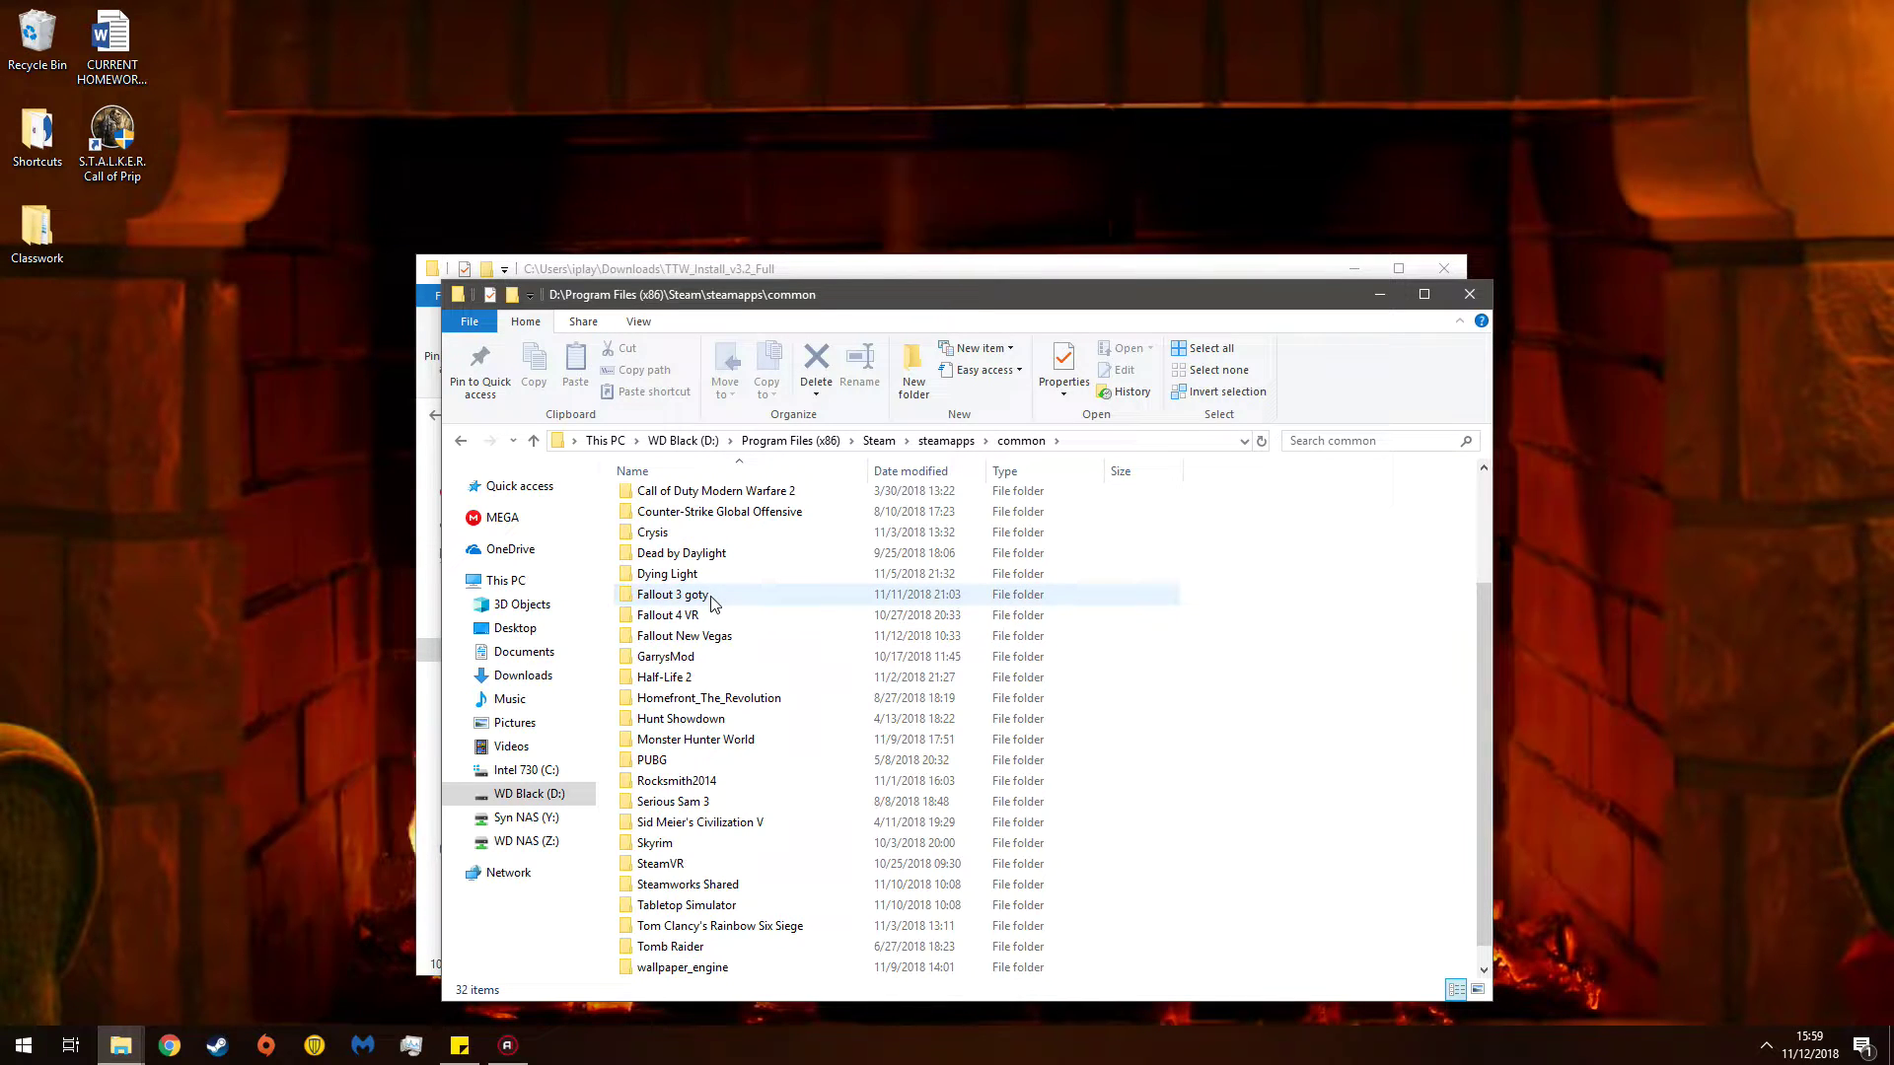
double_click(683, 636)
left_click(691, 644)
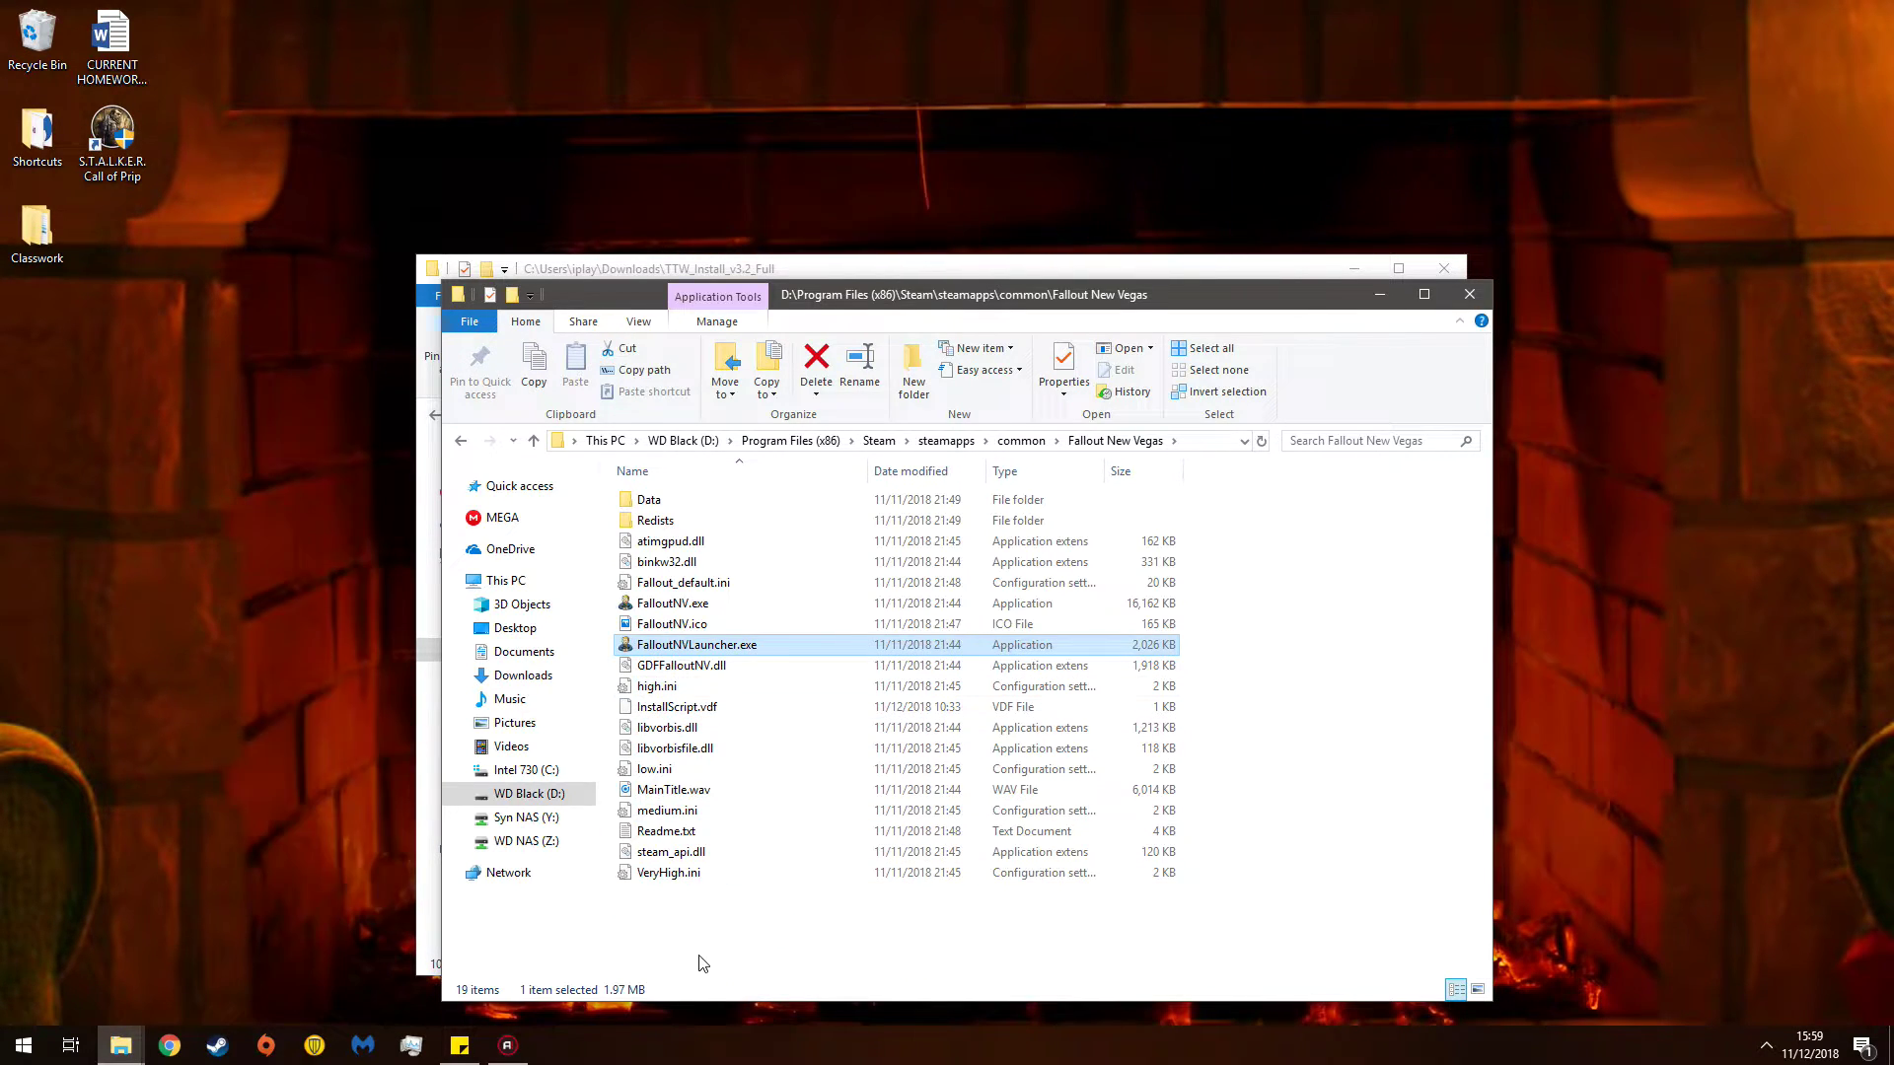
double_click(750, 645)
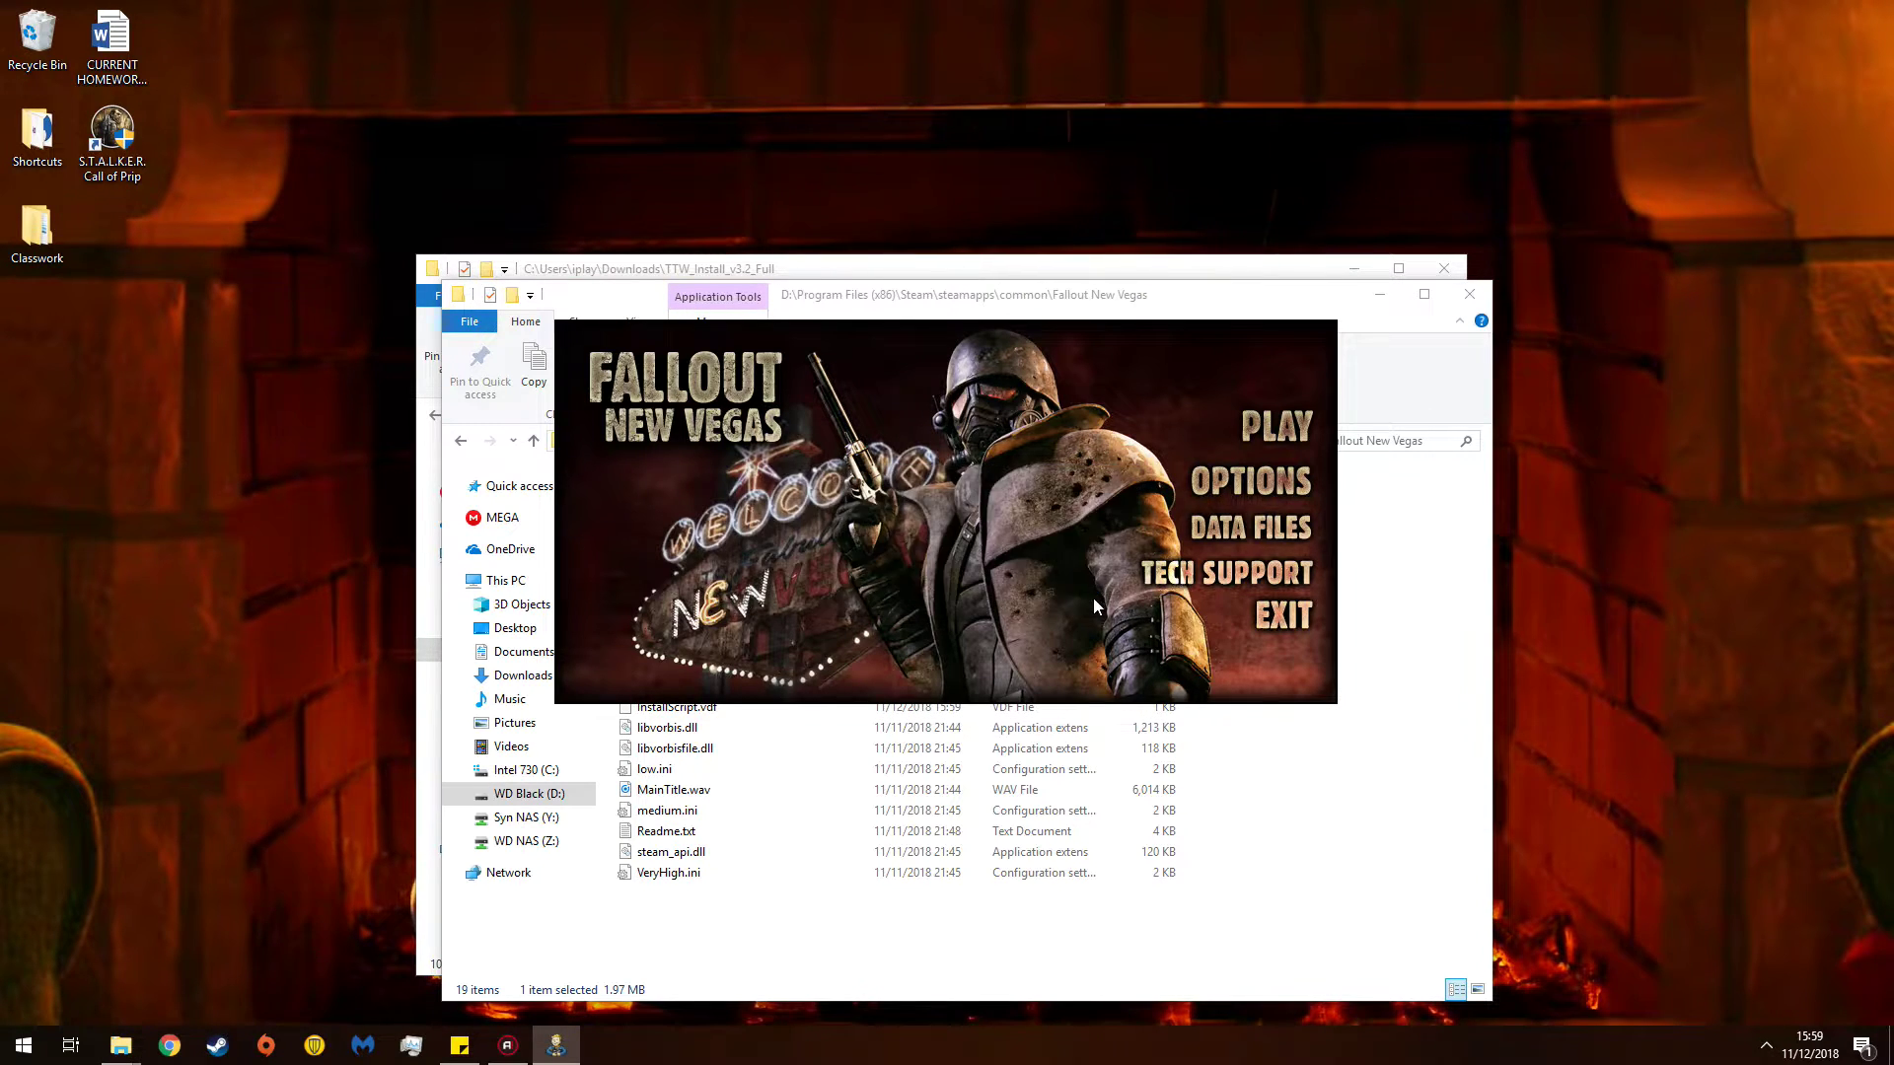
- Turn antialiasing and anisotropic filtering off in the New Vegas launcher options
left_click(1059, 592)
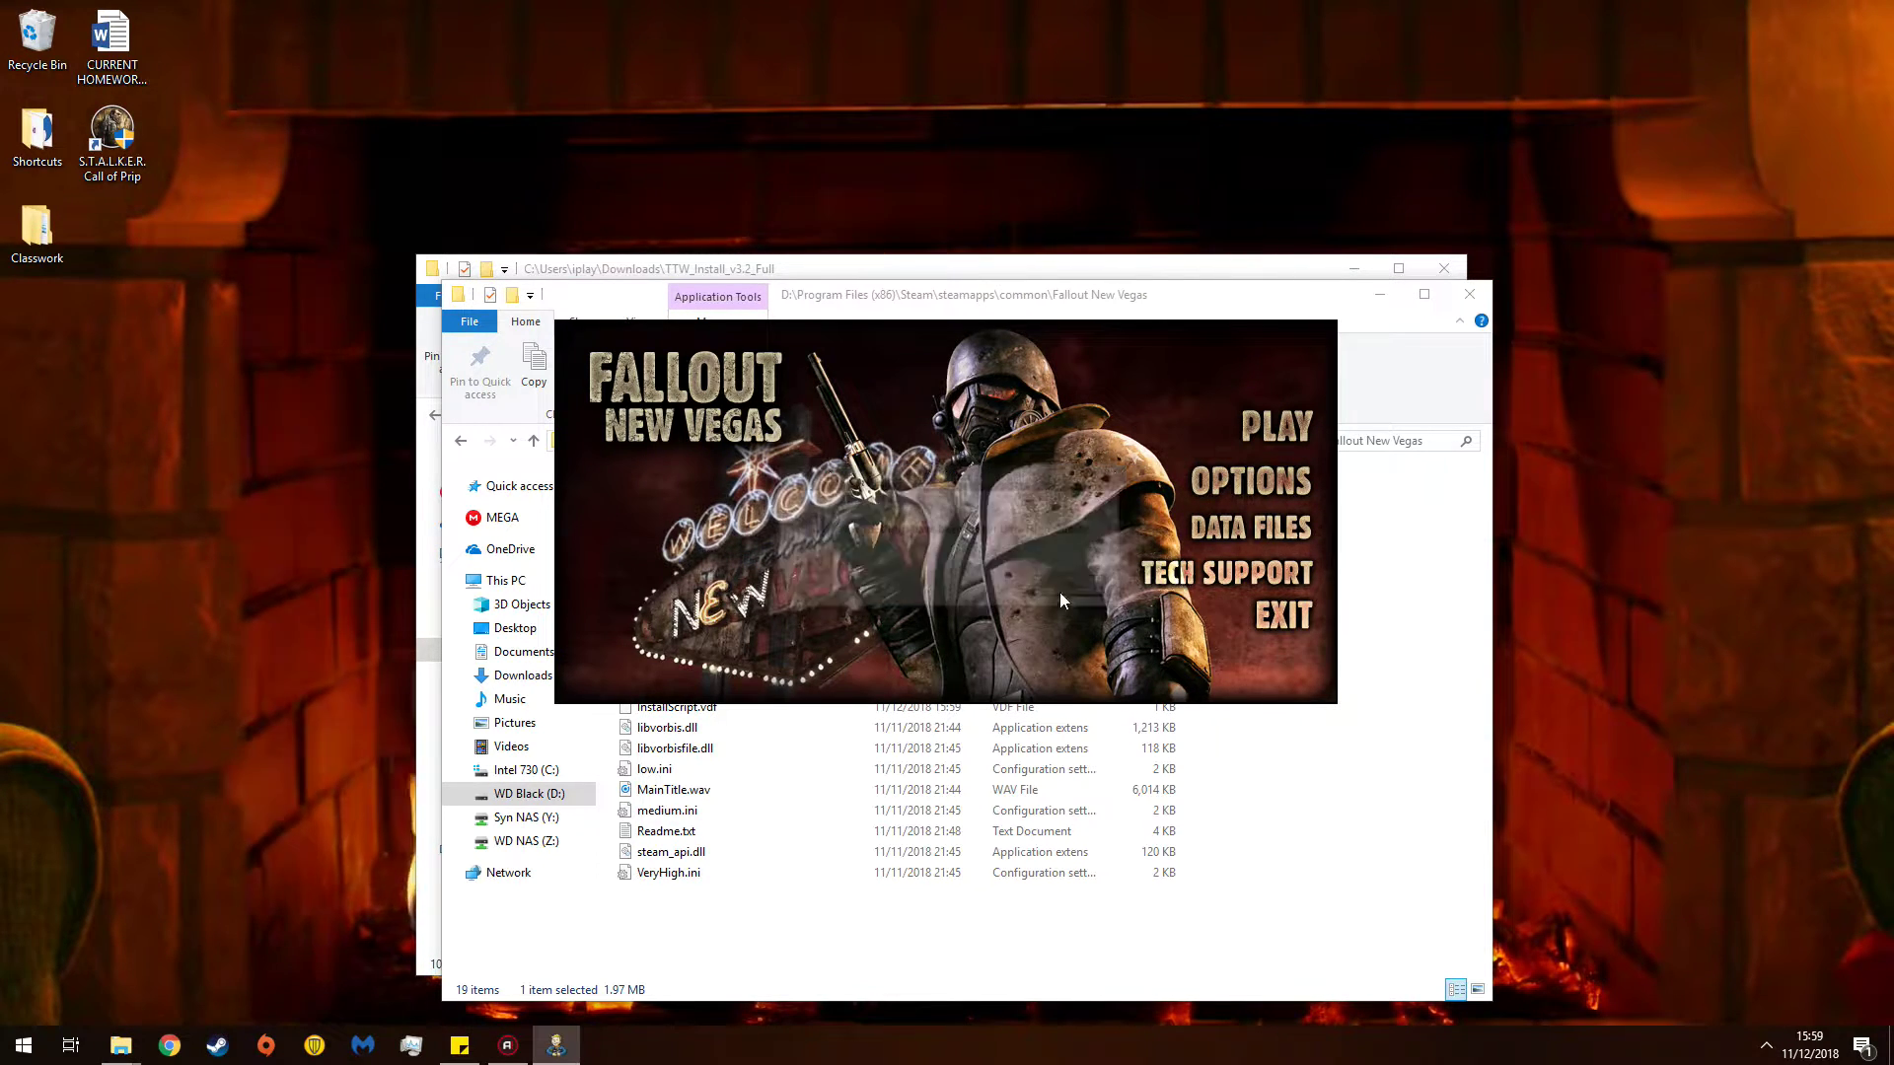
left_click(1211, 479)
left_click(927, 487)
left_click(903, 501)
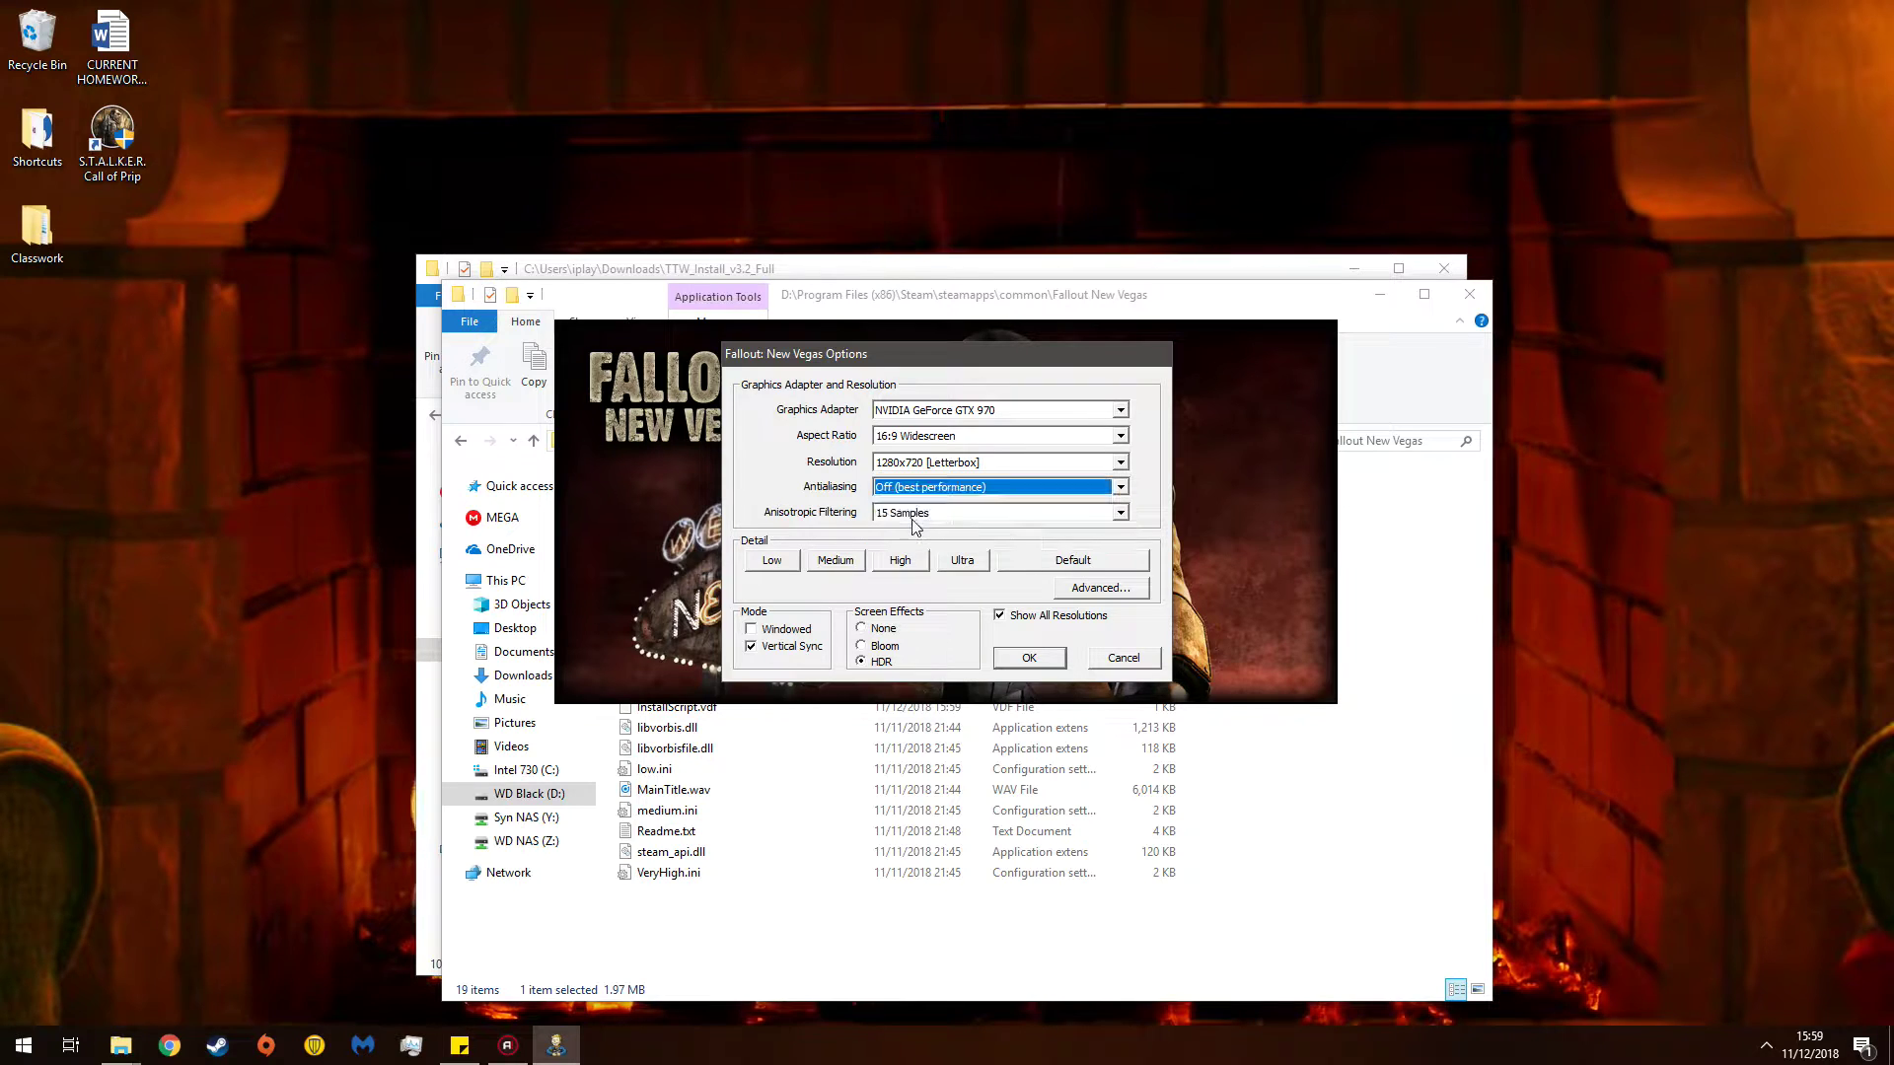
left_click(902, 513)
scroll(902, 544, "up", 4)
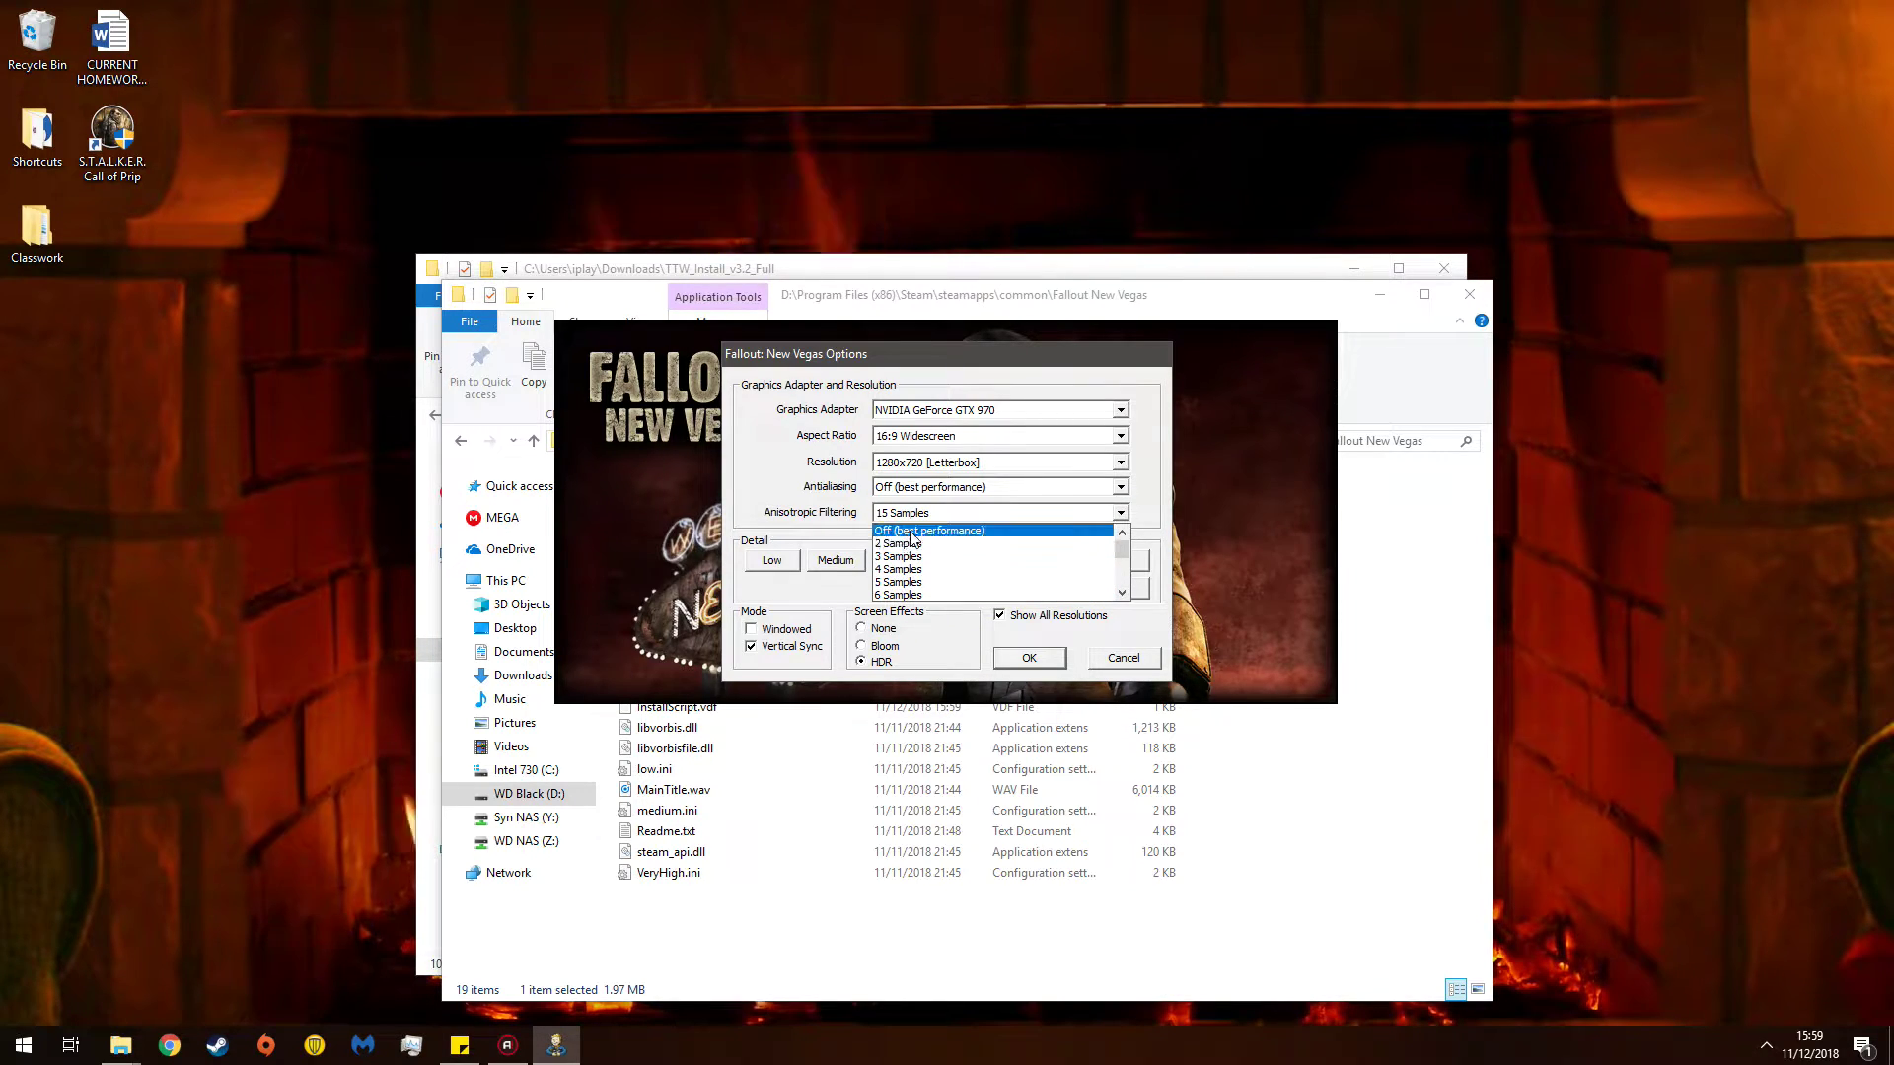
left_click(902, 531)
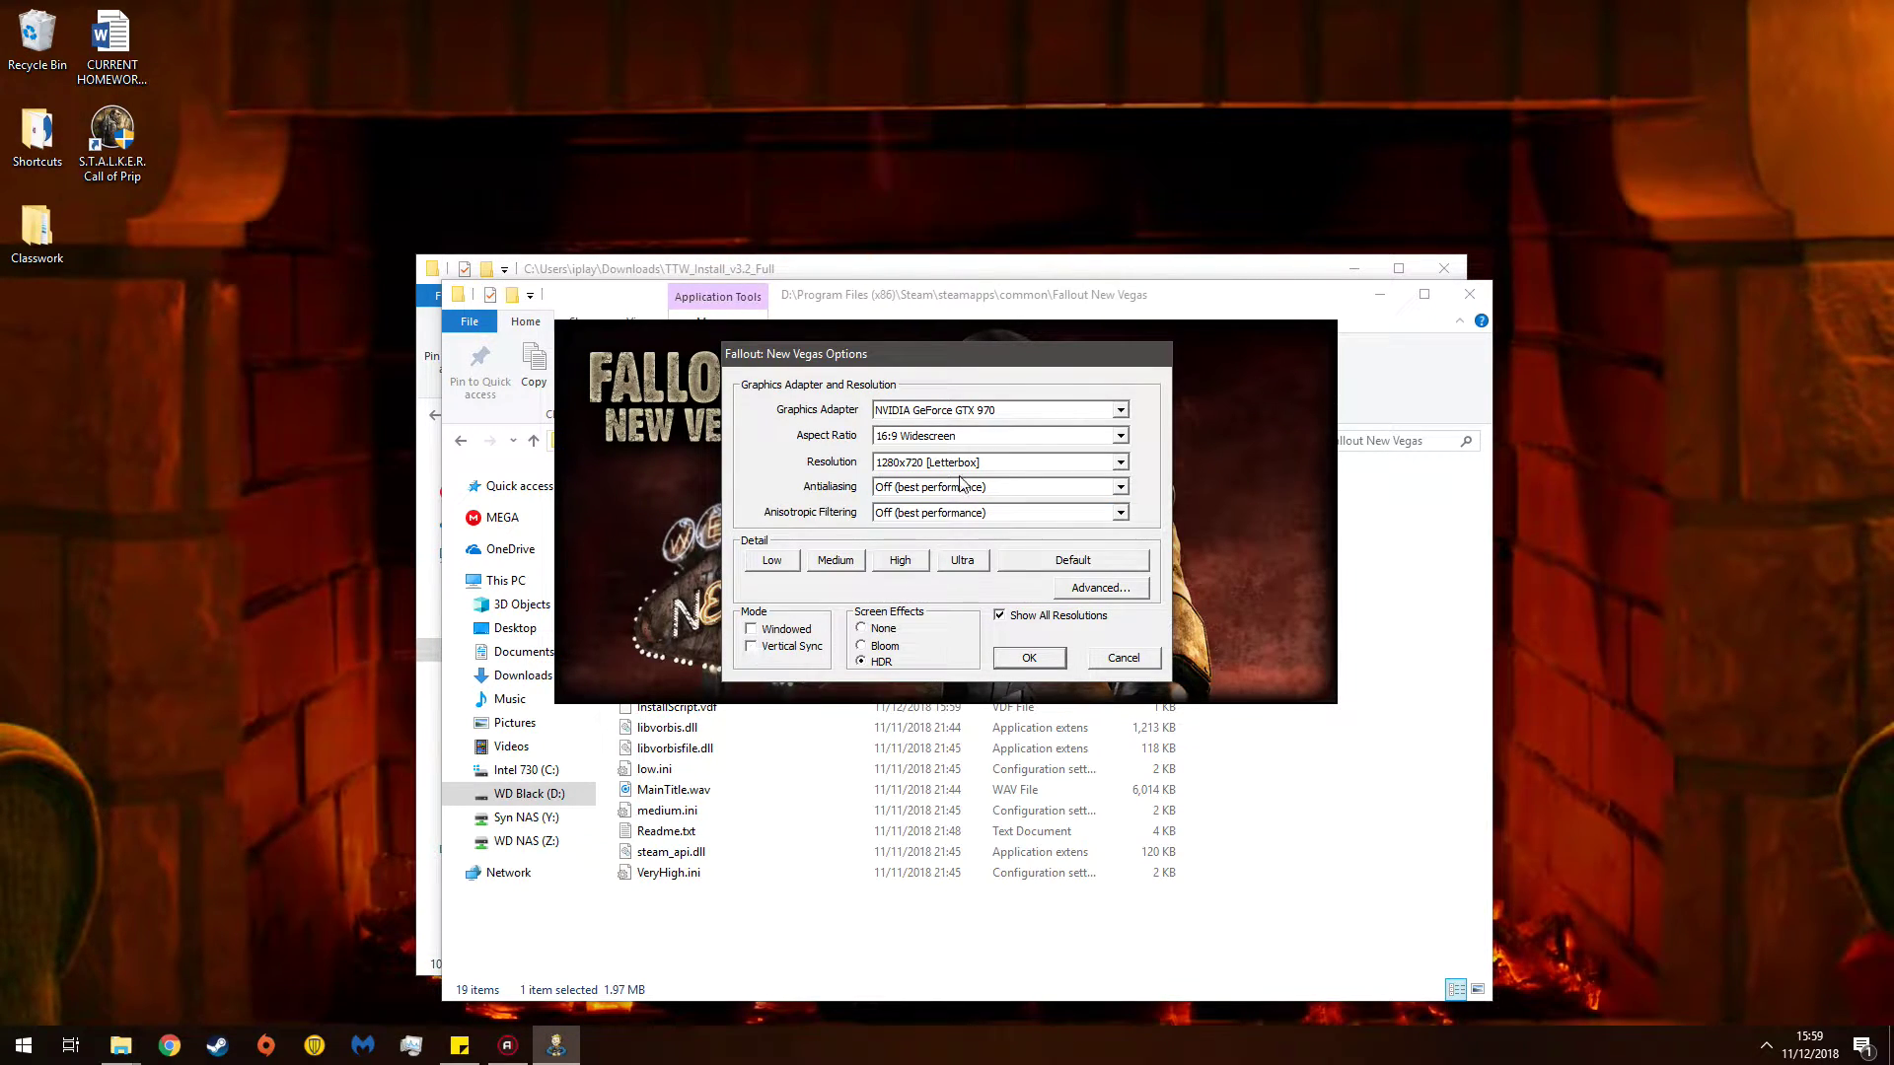
- Set the resolution to 1920x1080, save the settings and close the launcher
left_click(897, 463)
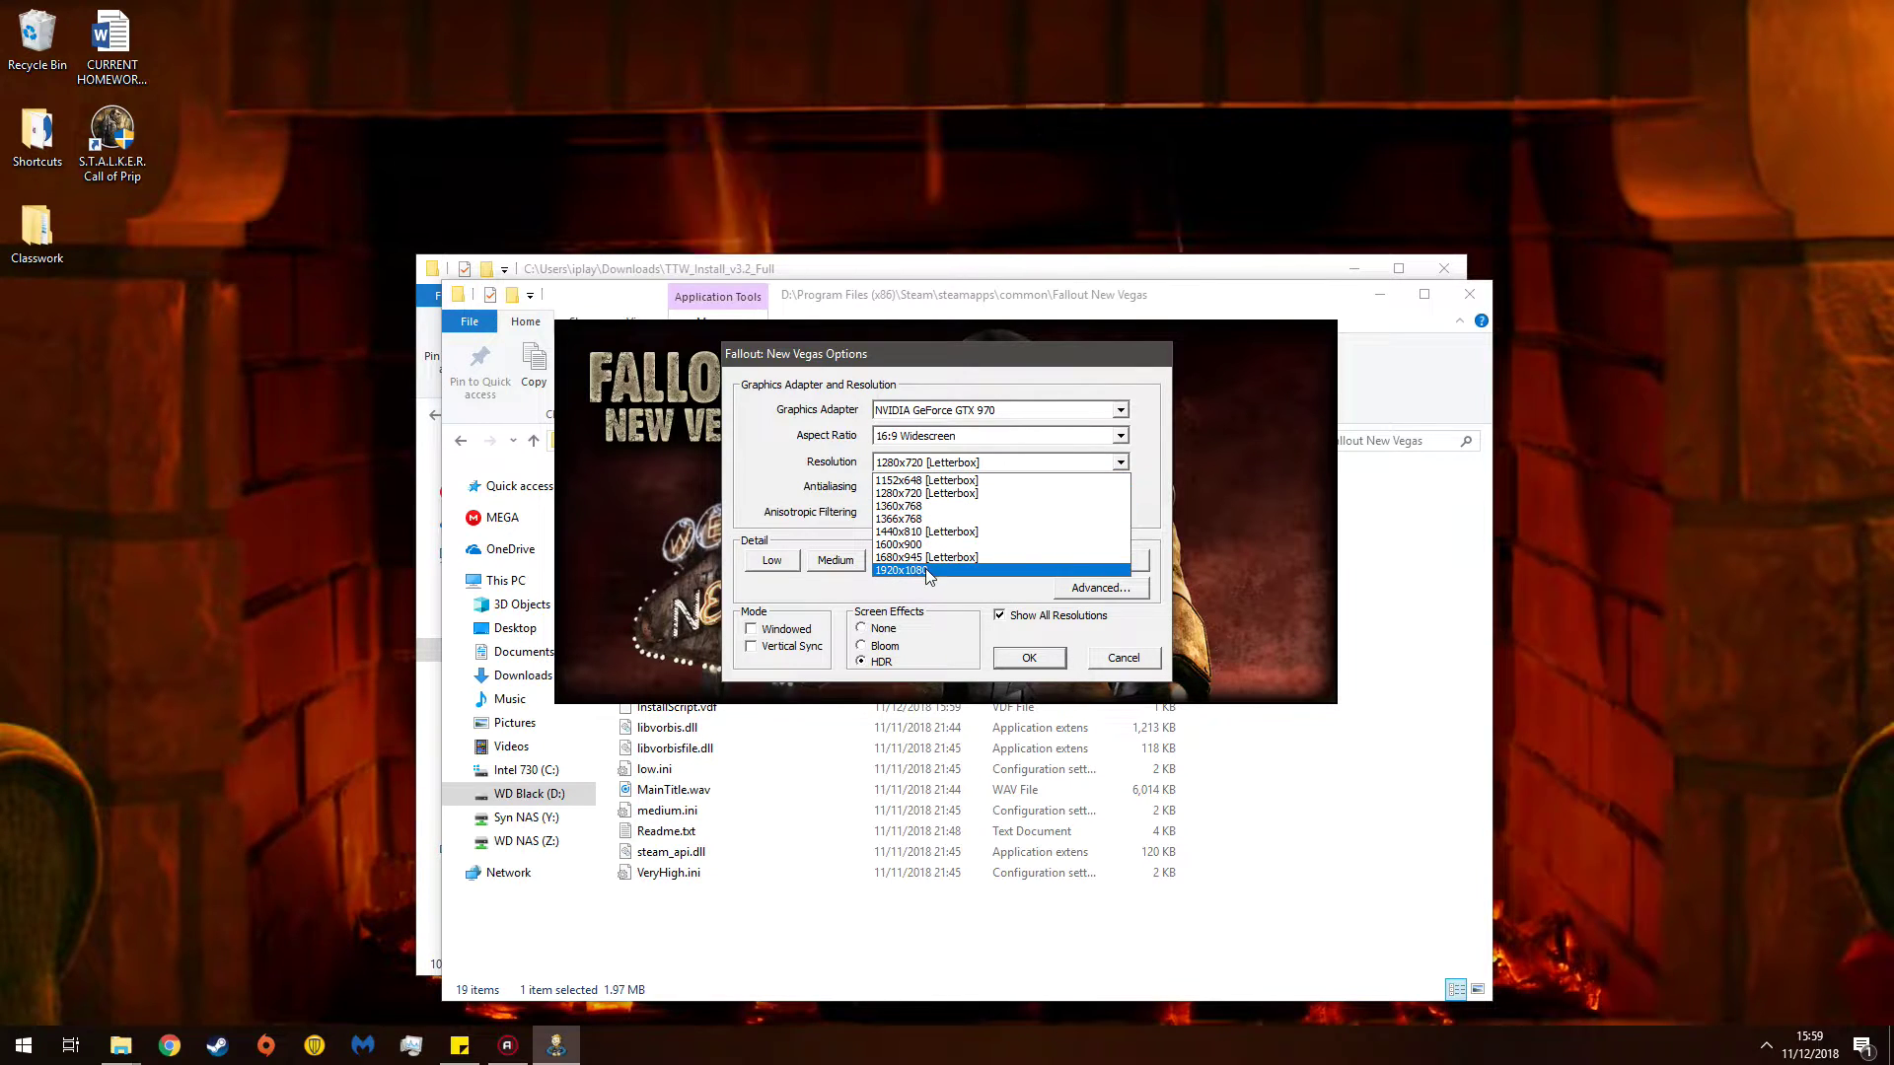
left_click(930, 545)
left_click(1029, 661)
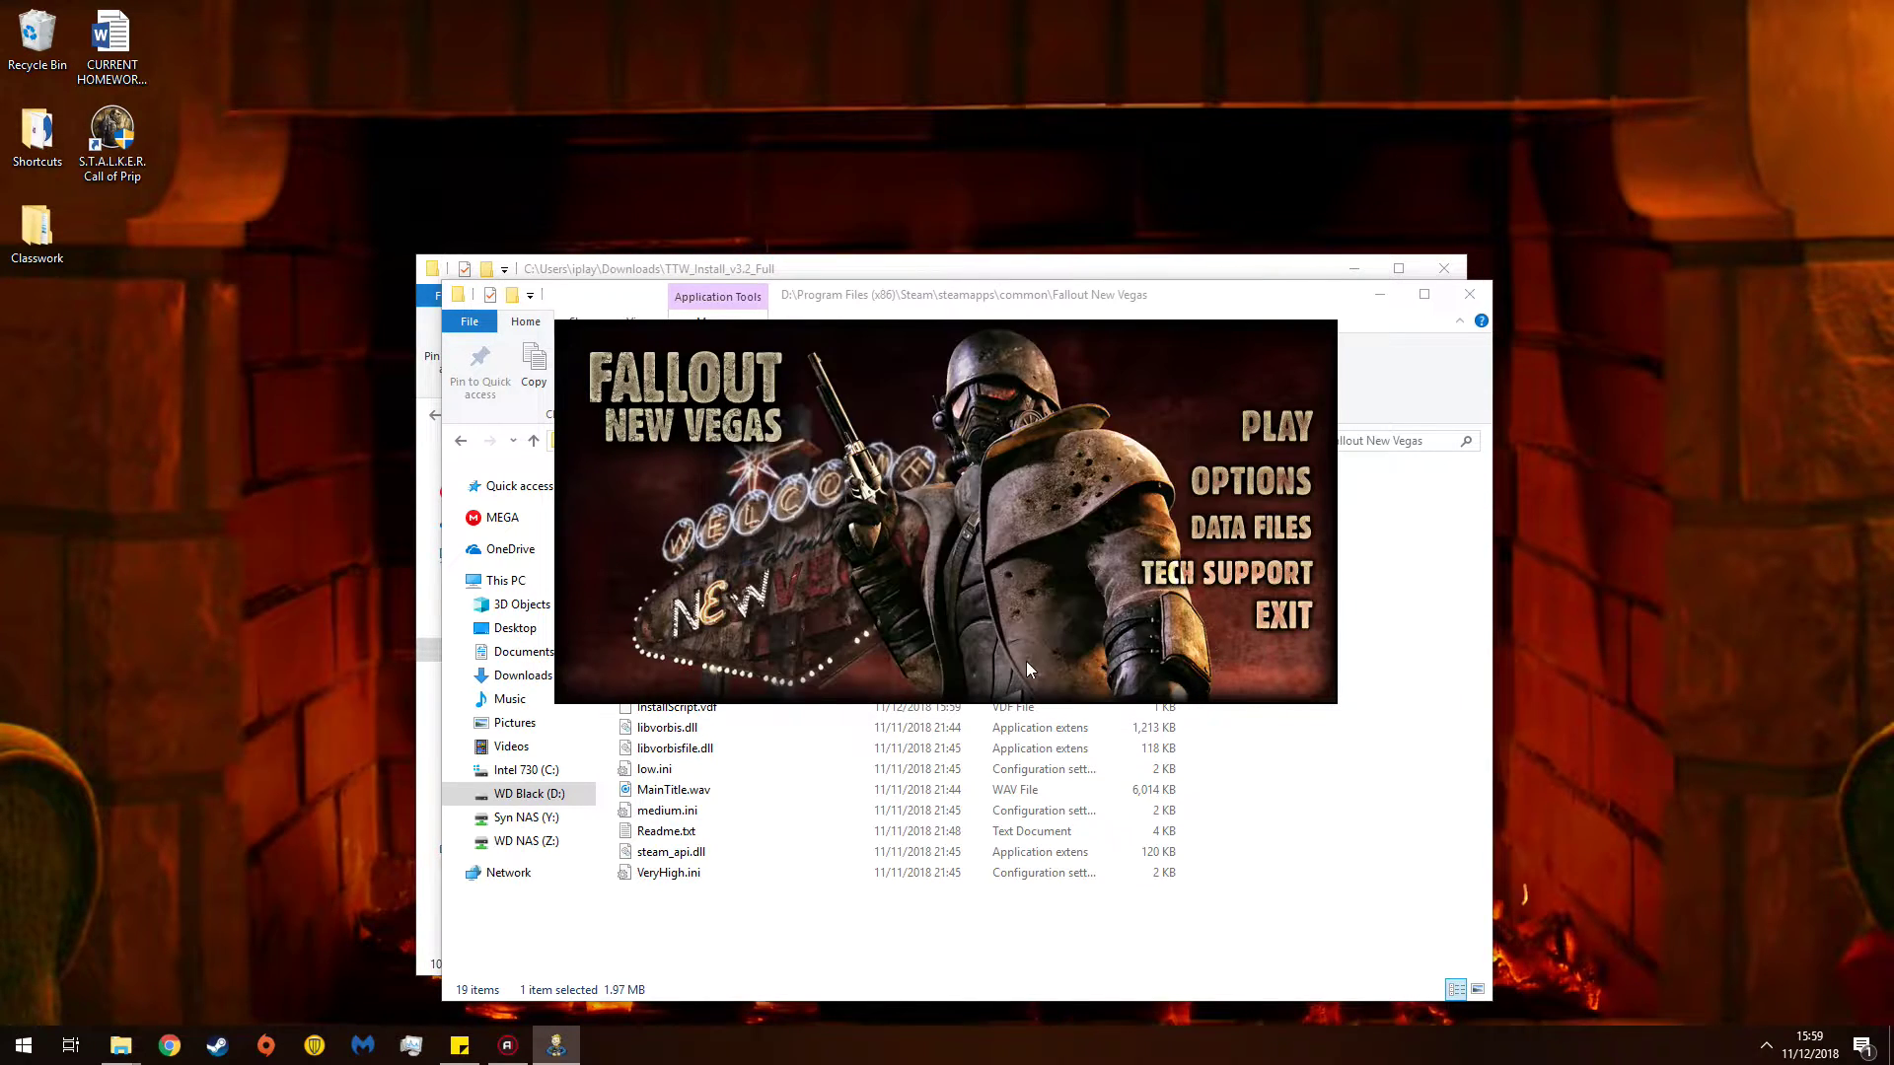
left_click(1272, 618)
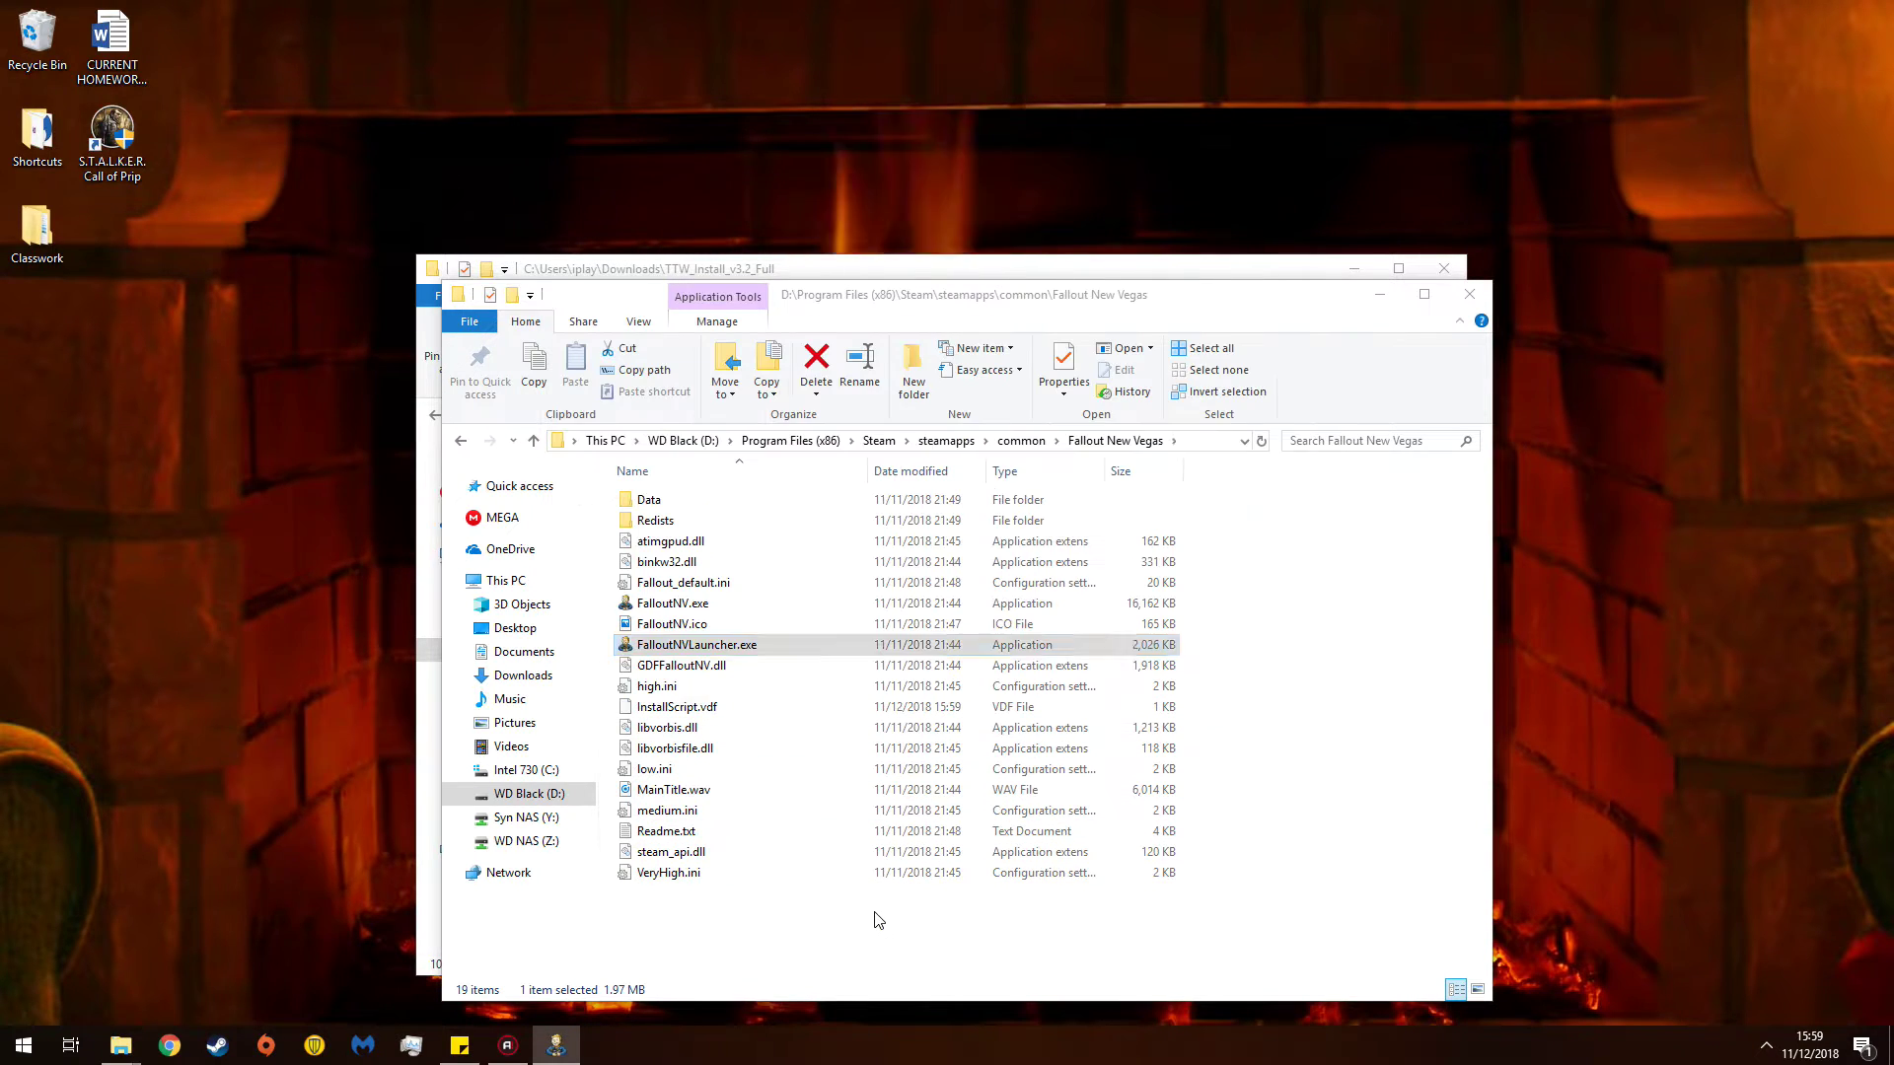
- Go back up to the common folder and open the Fallout 3 goty folder
left_click(758, 962)
left_click(1015, 443)
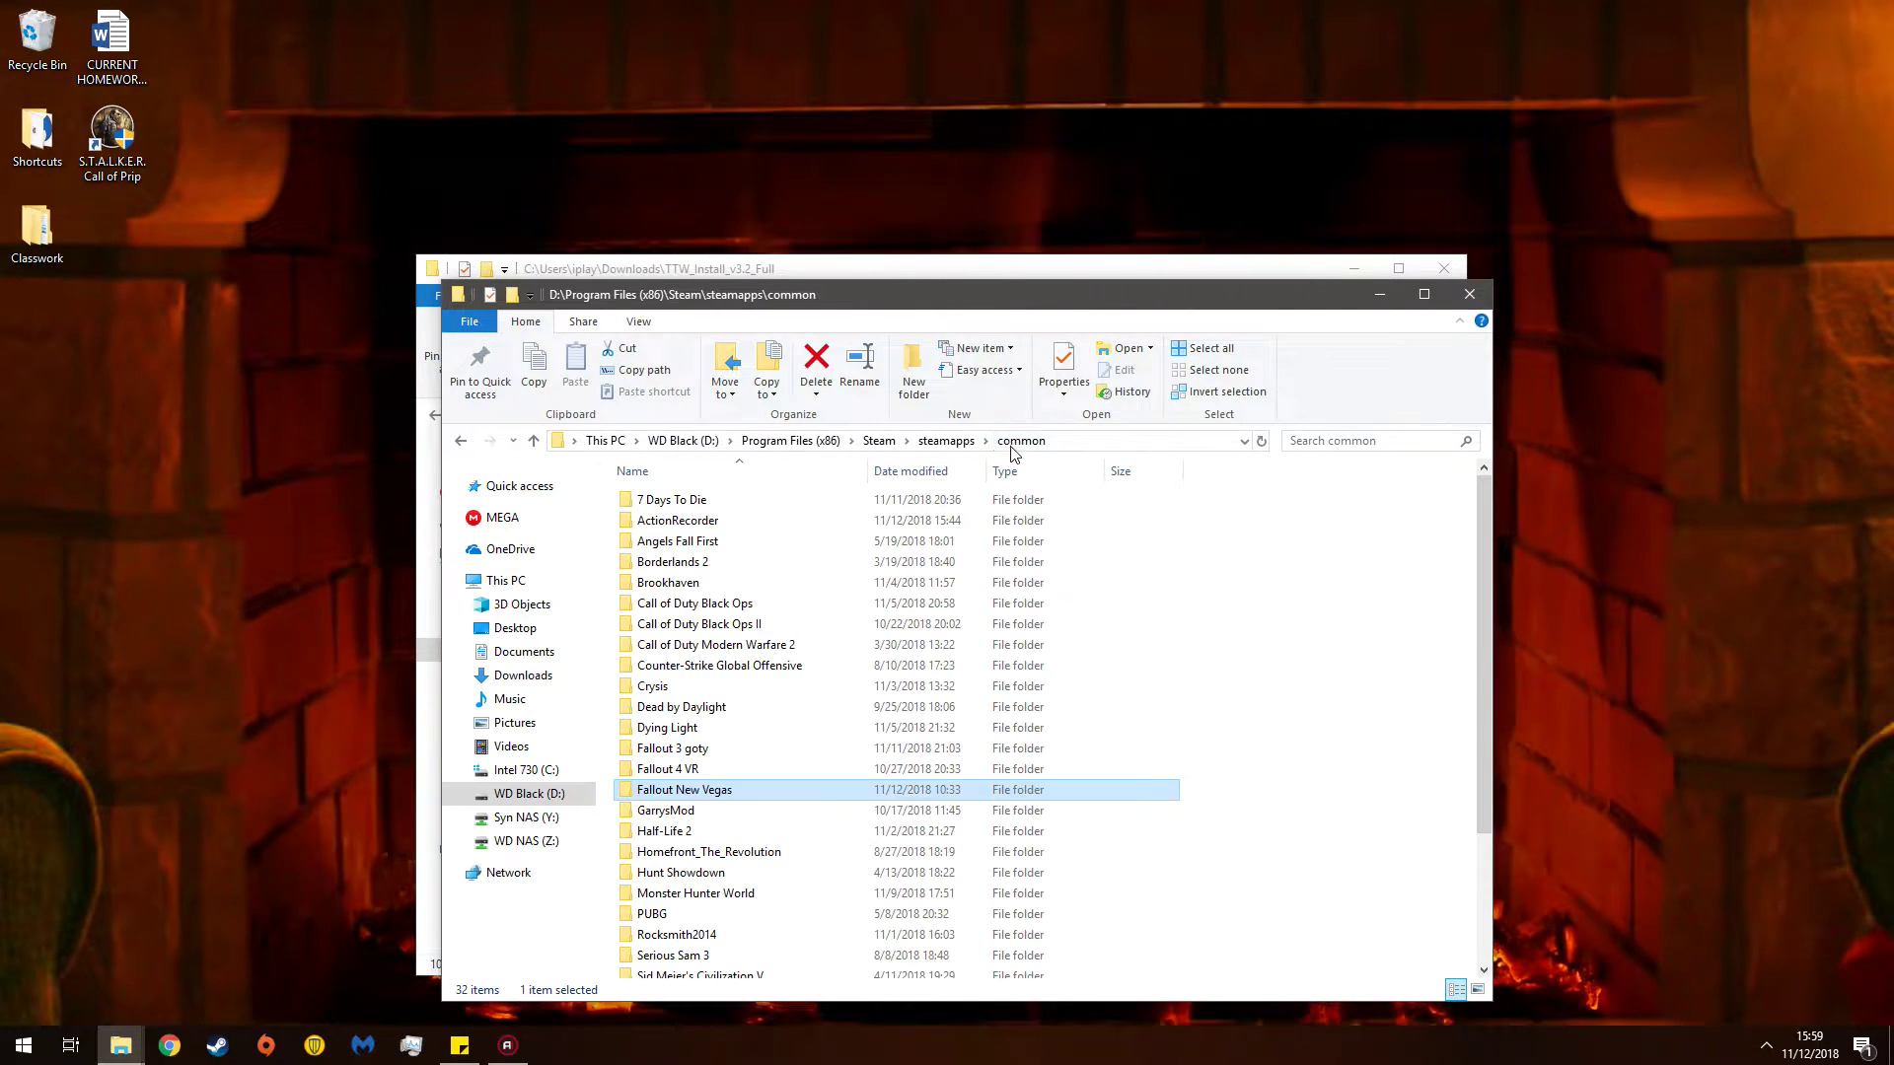
left_click(703, 749)
double_click(703, 749)
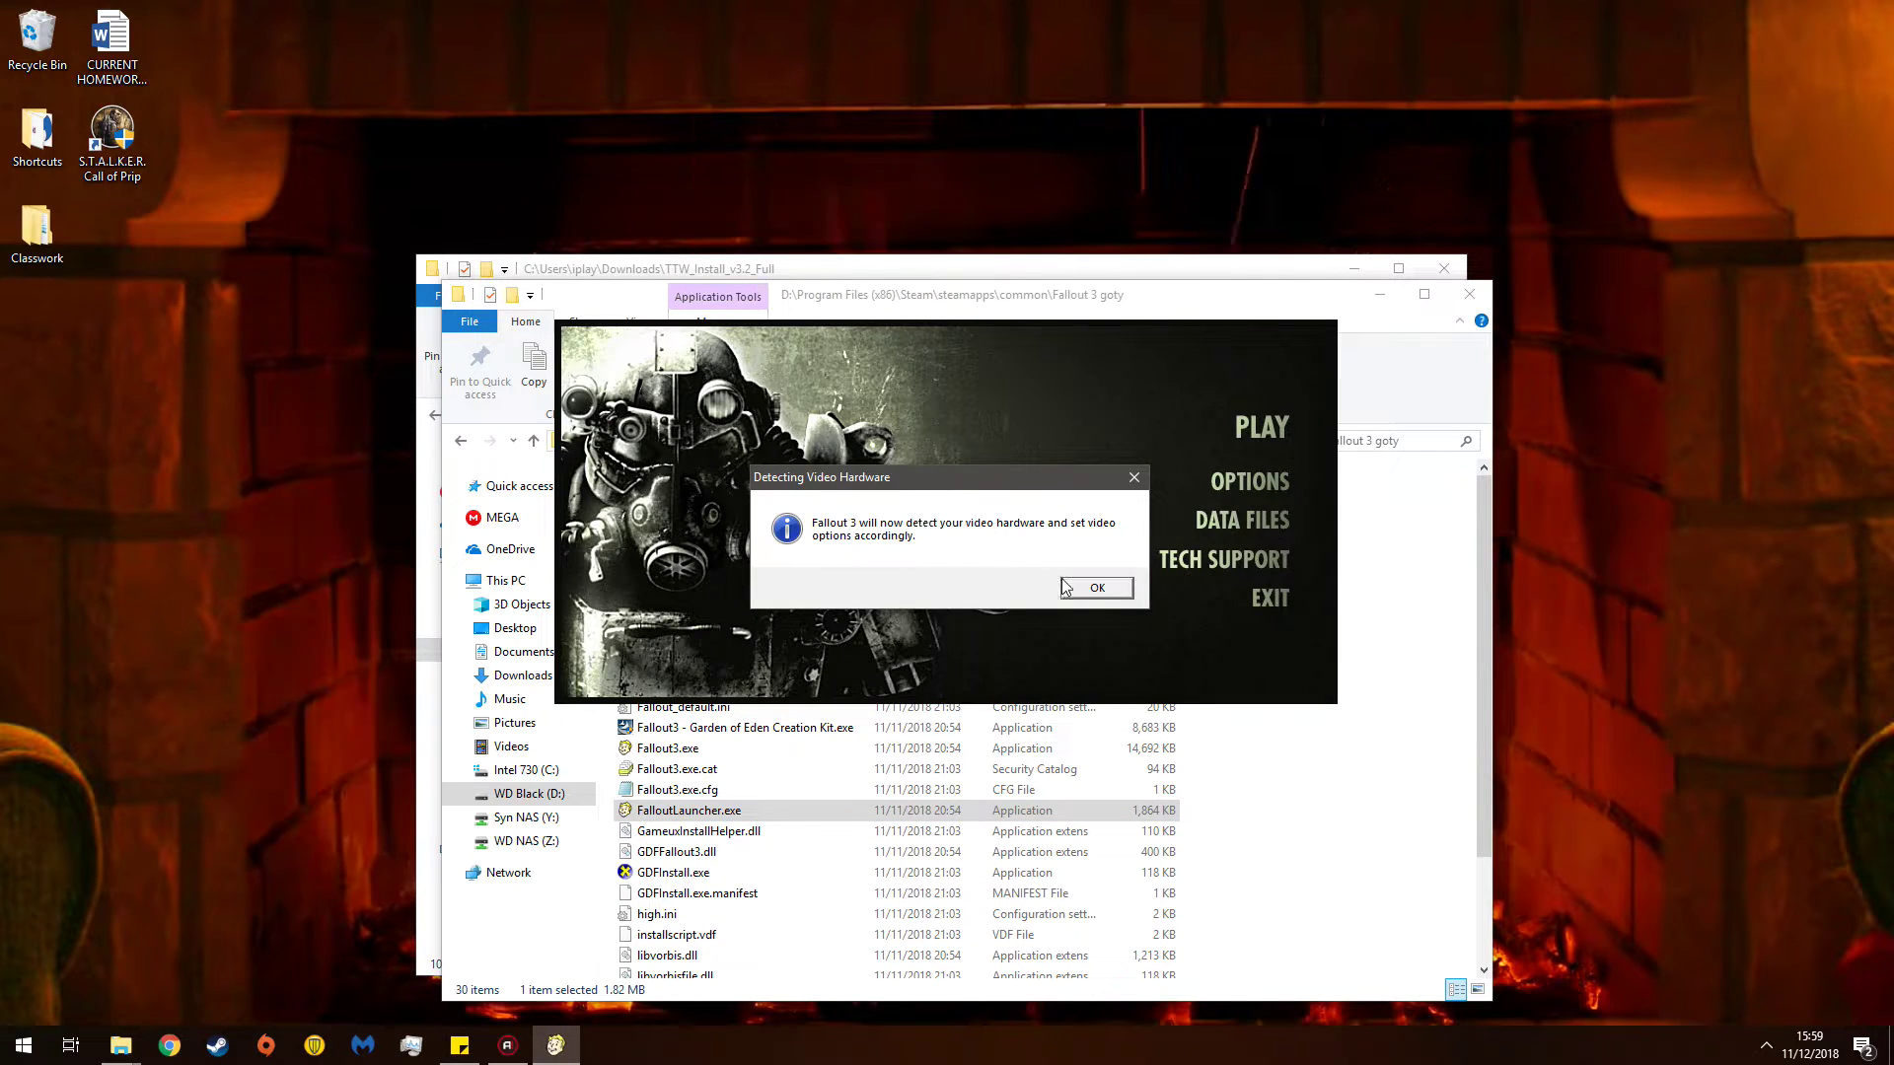
- Dismiss the detection notices and turn off vertical sync and anisotropic filtering in Fallout 3's options
left_click(1096, 588)
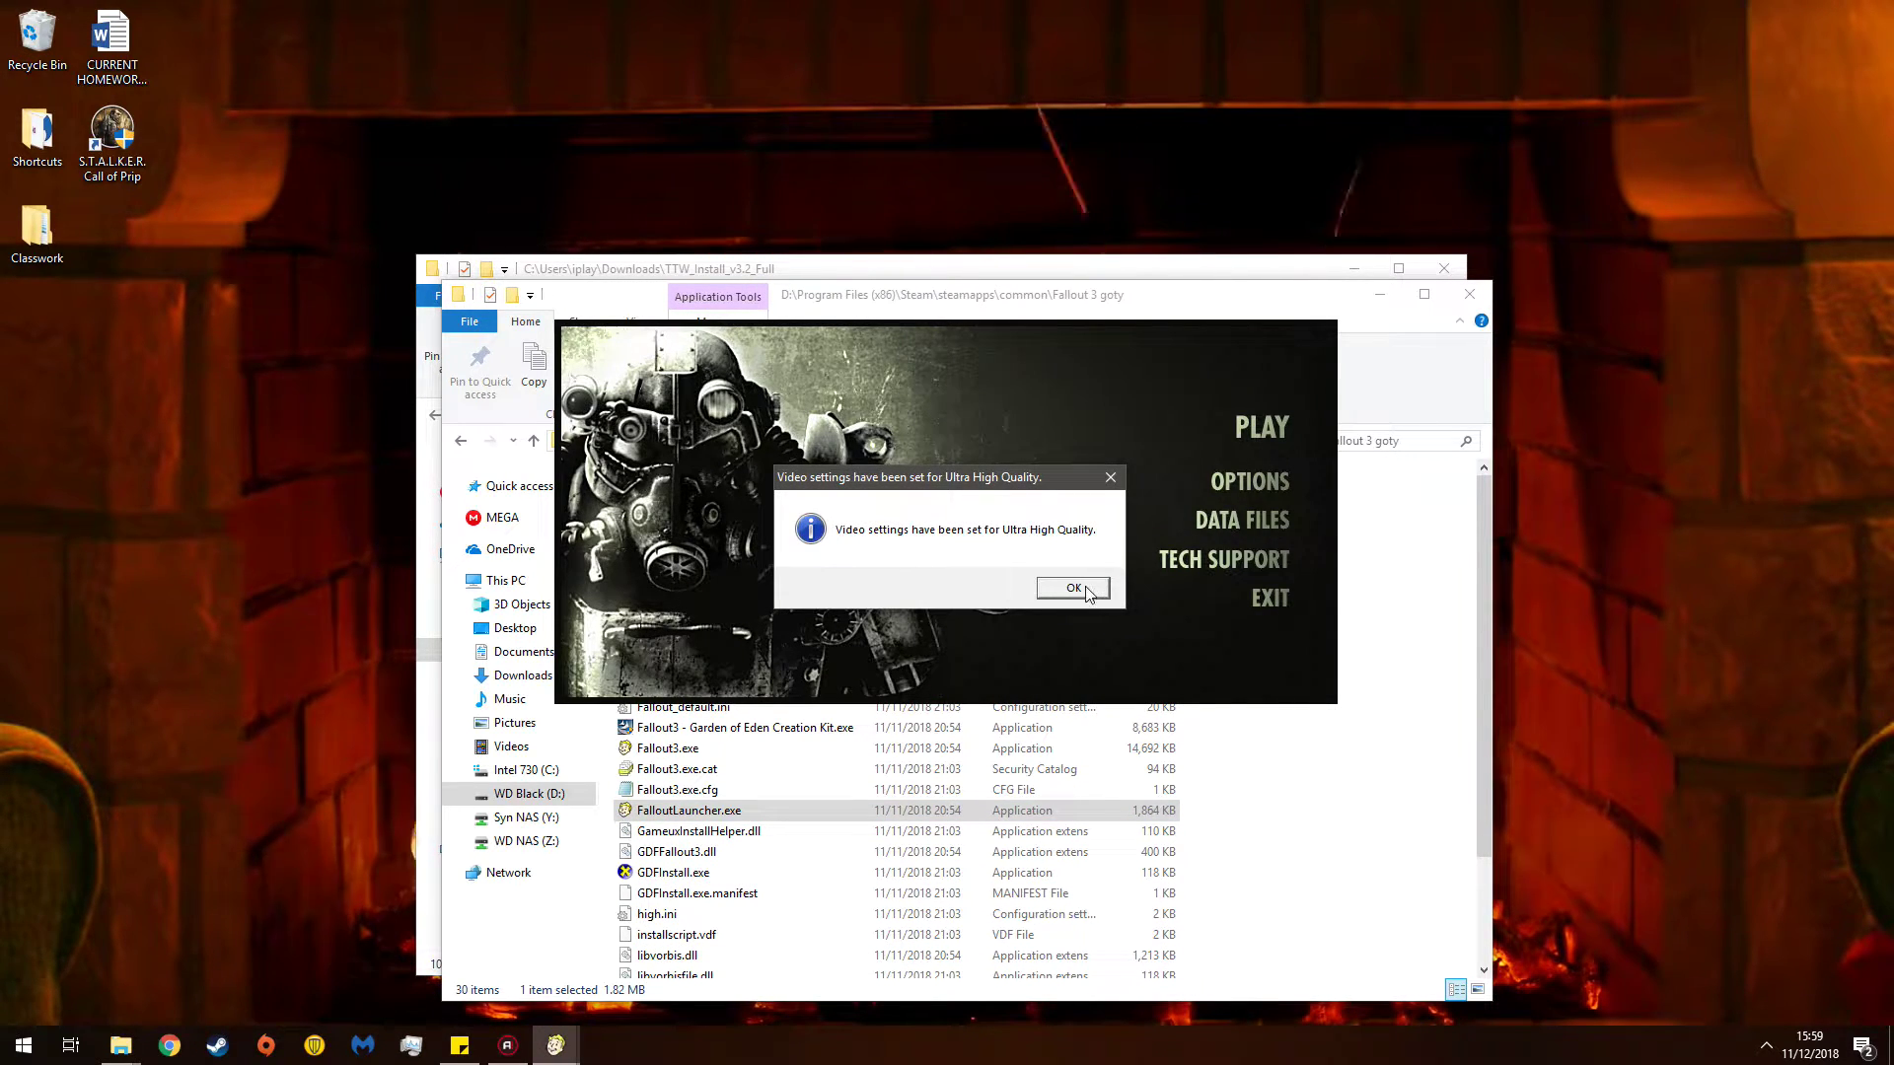
left_click(1087, 590)
left_click(1252, 481)
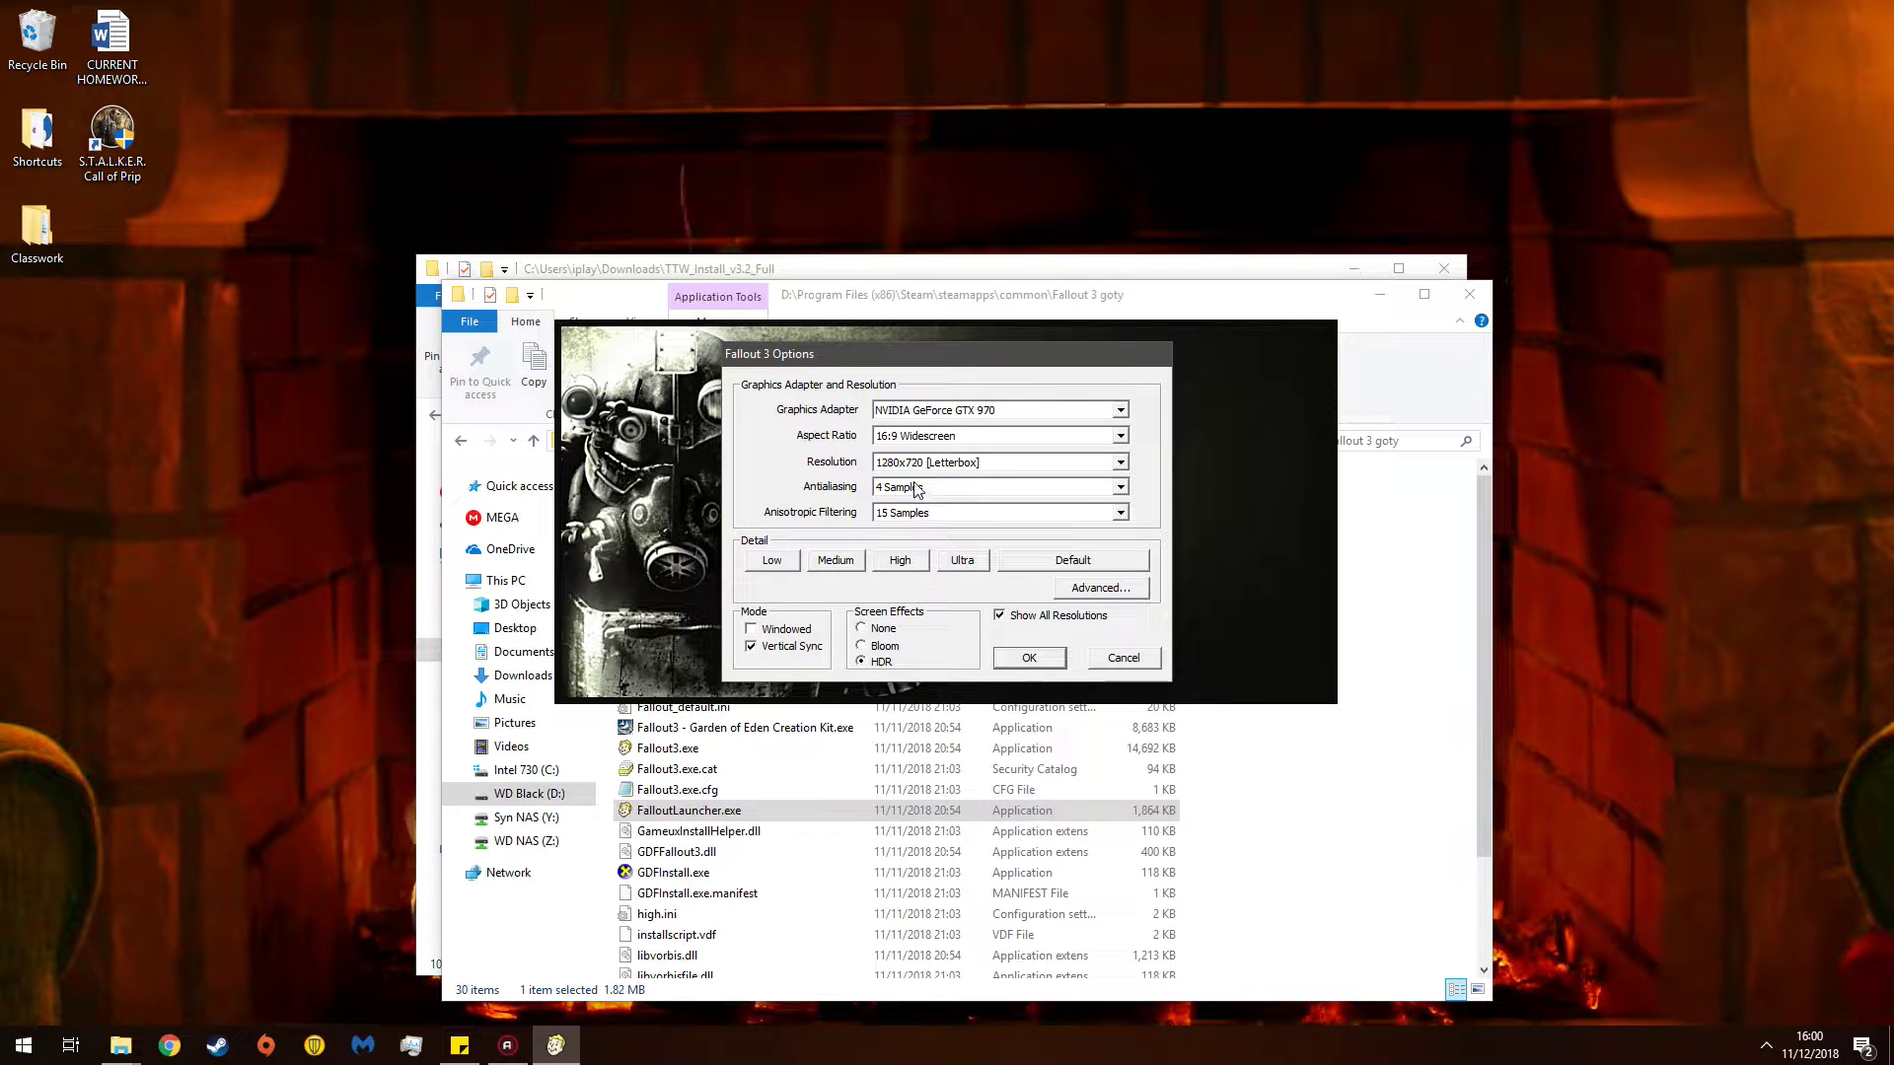
left_click(768, 649)
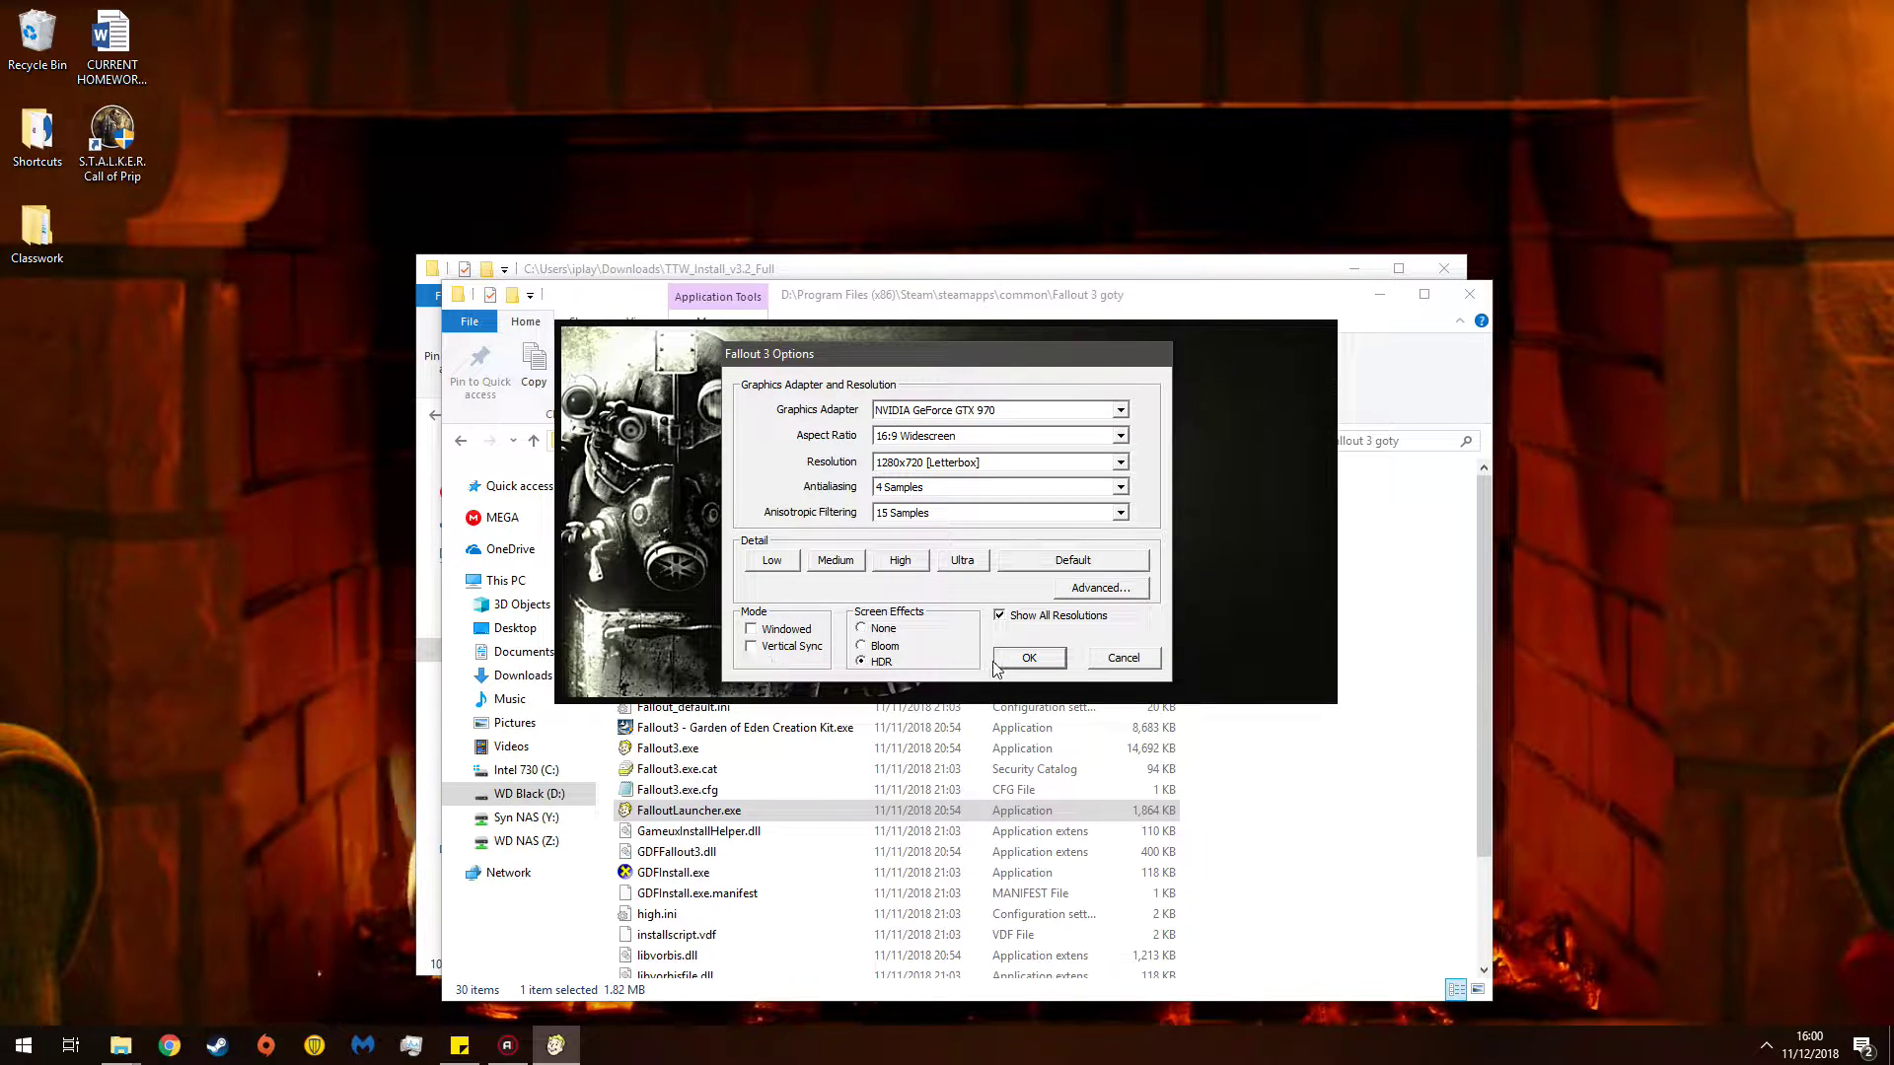
left_click(898, 513)
left_click(896, 530)
- Turn antialiasing off and set the resolution to 1920x1080
left_click(907, 488)
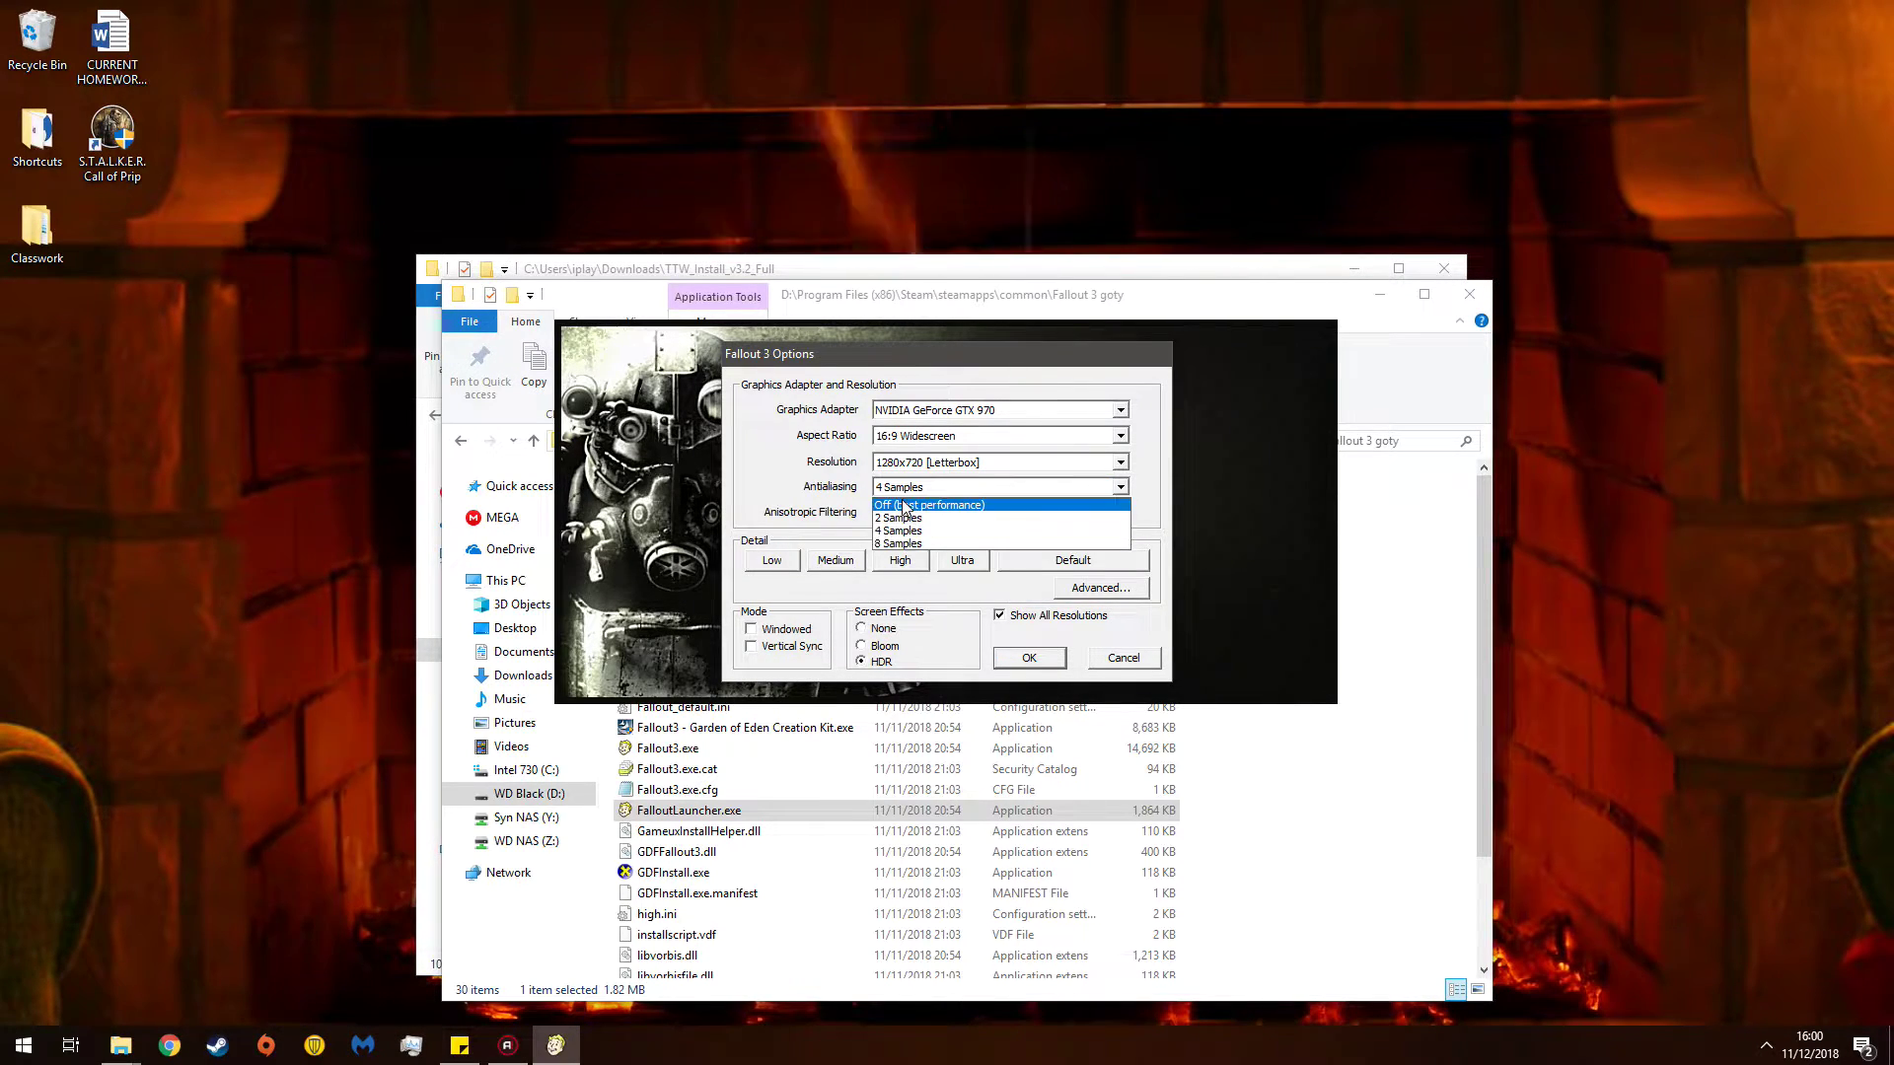
left_click(907, 500)
left_click(916, 476)
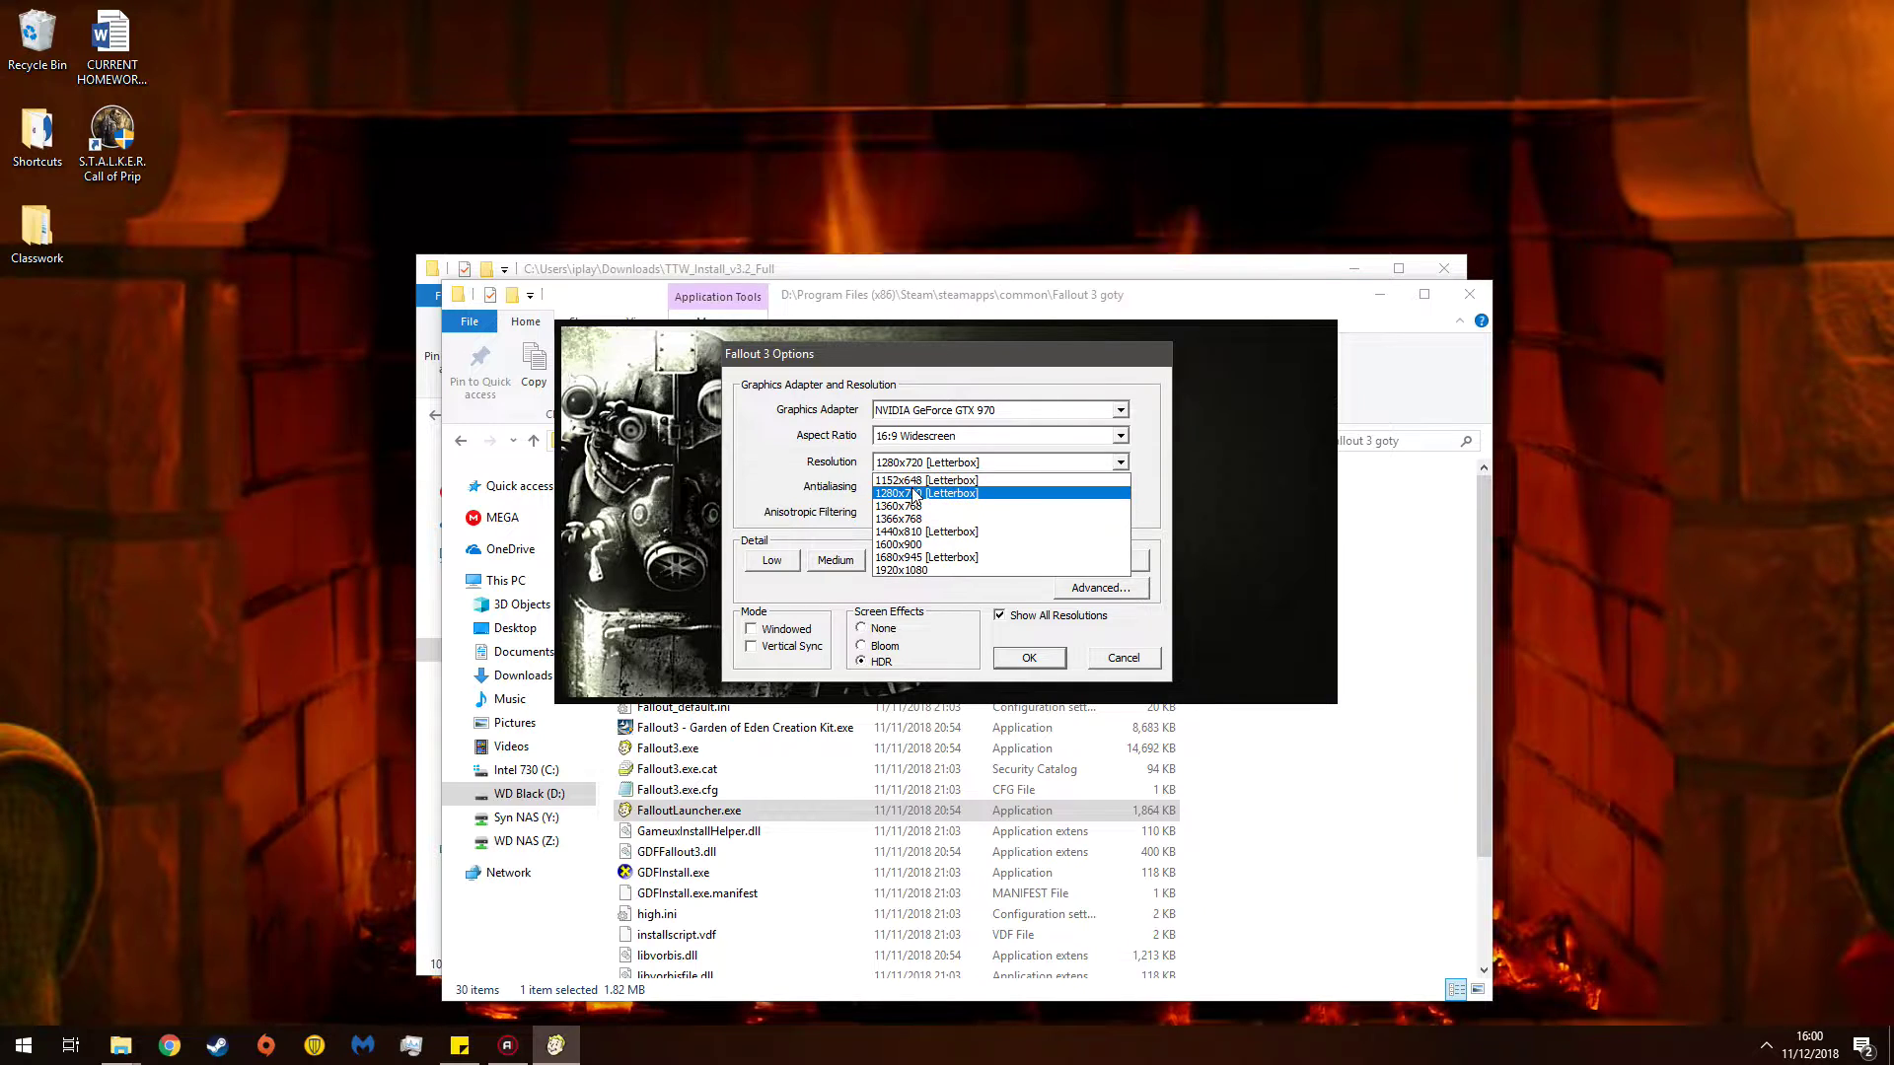
left_click(917, 570)
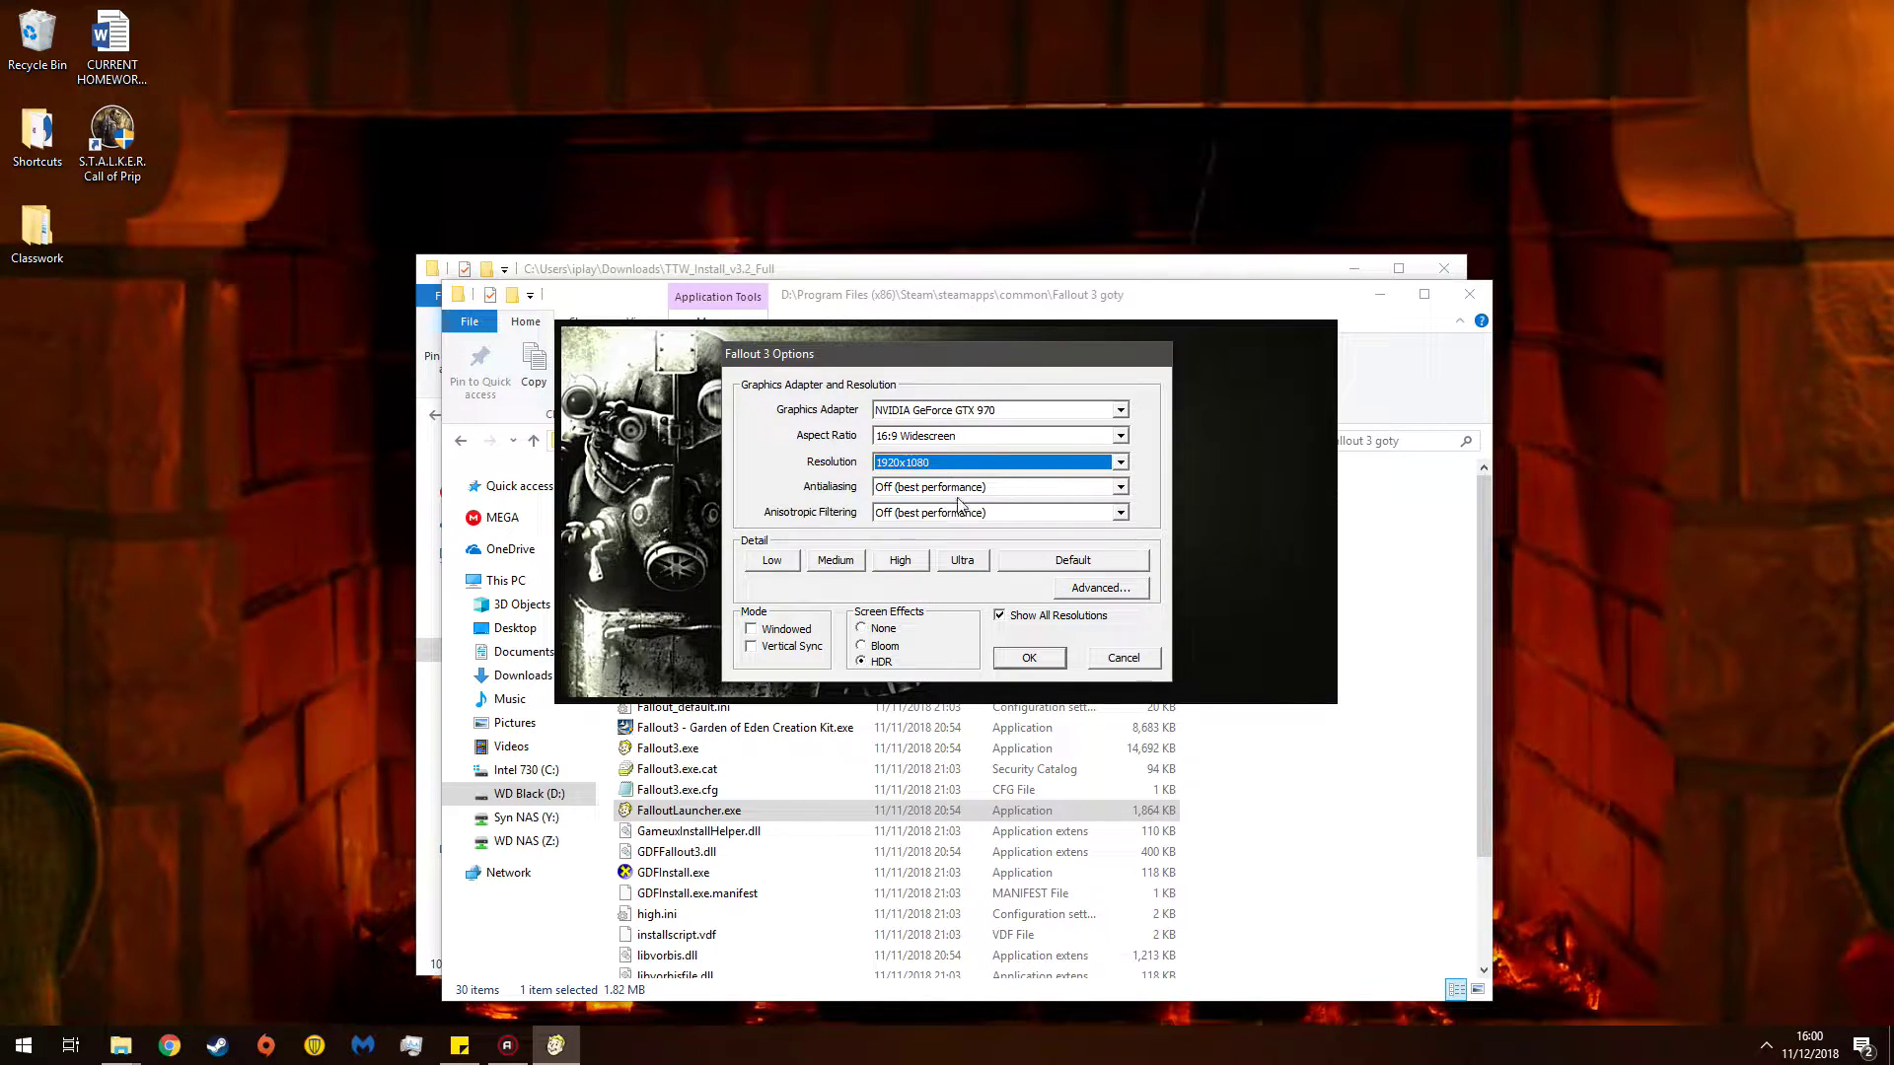
- Save the Fallout 3 settings, close its launcher and folder, then rerun TTW Install.exe as administrator
left_click(1013, 662)
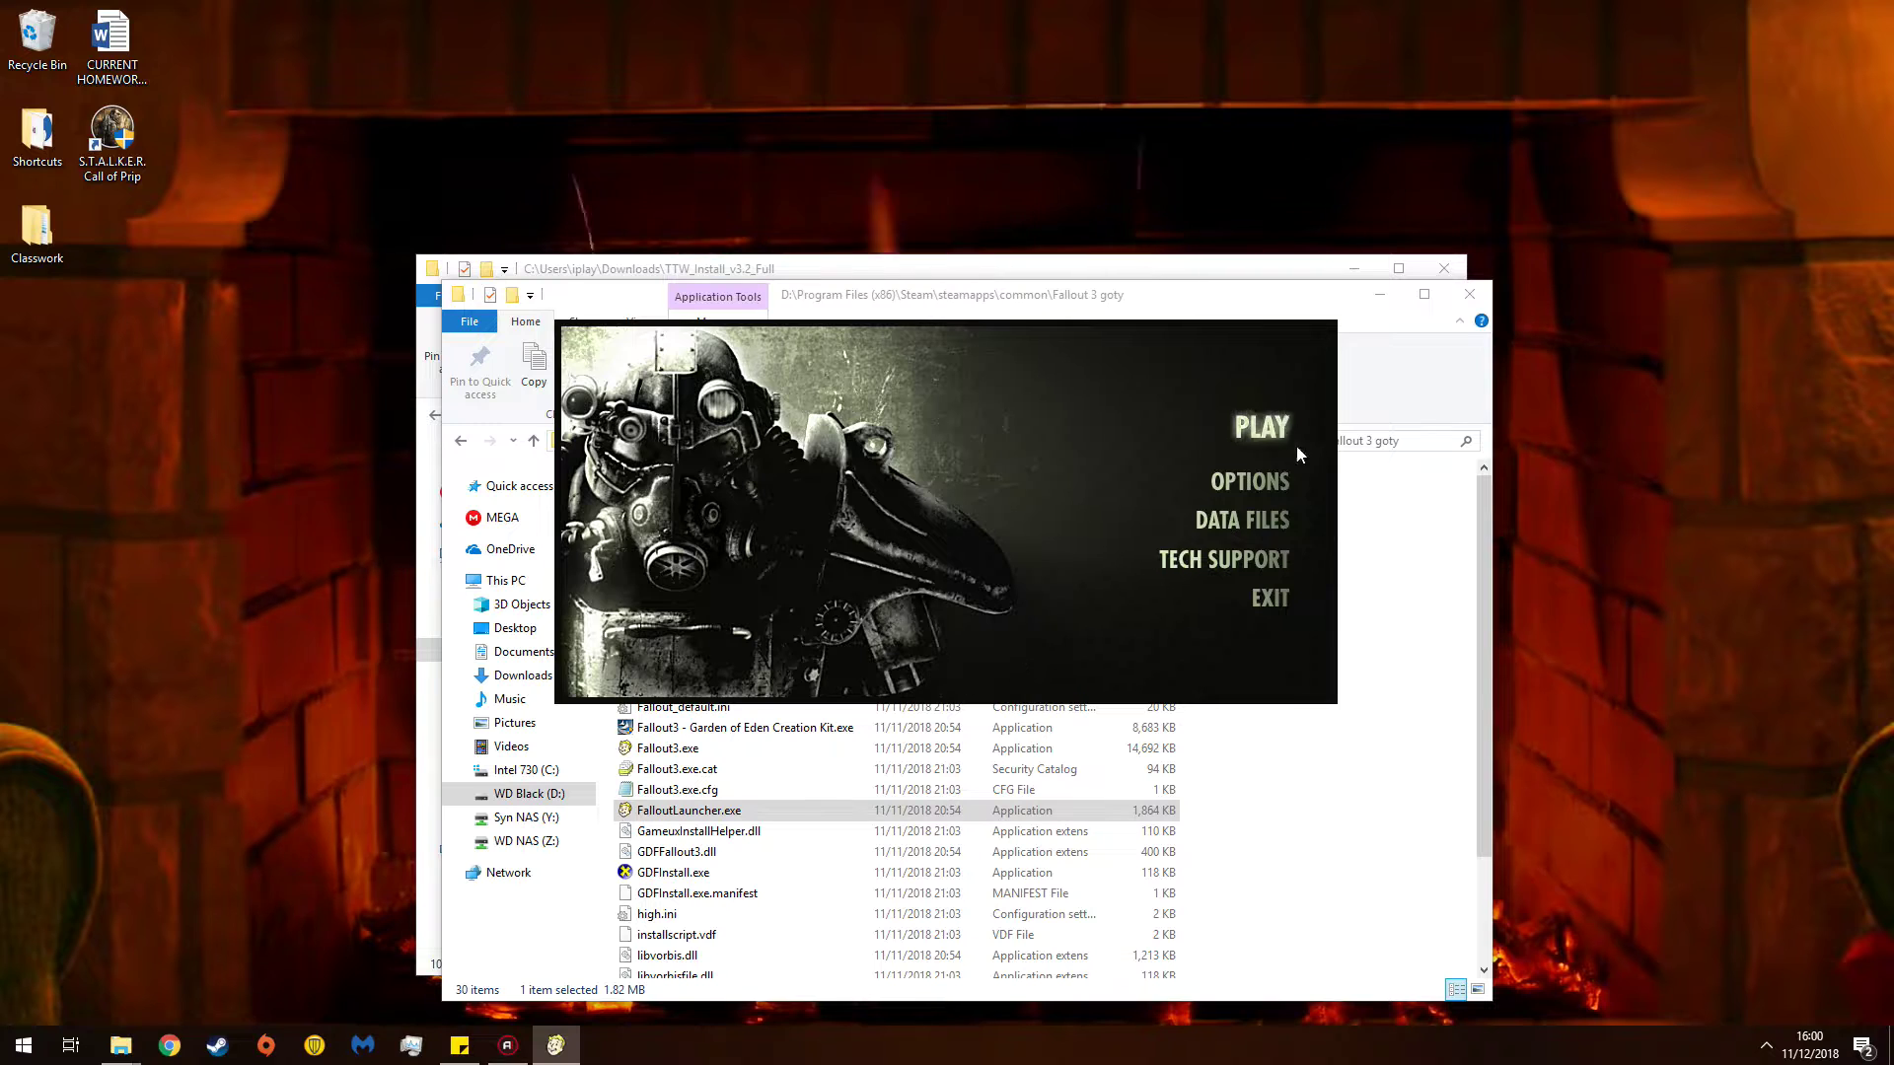
left_click(1278, 604)
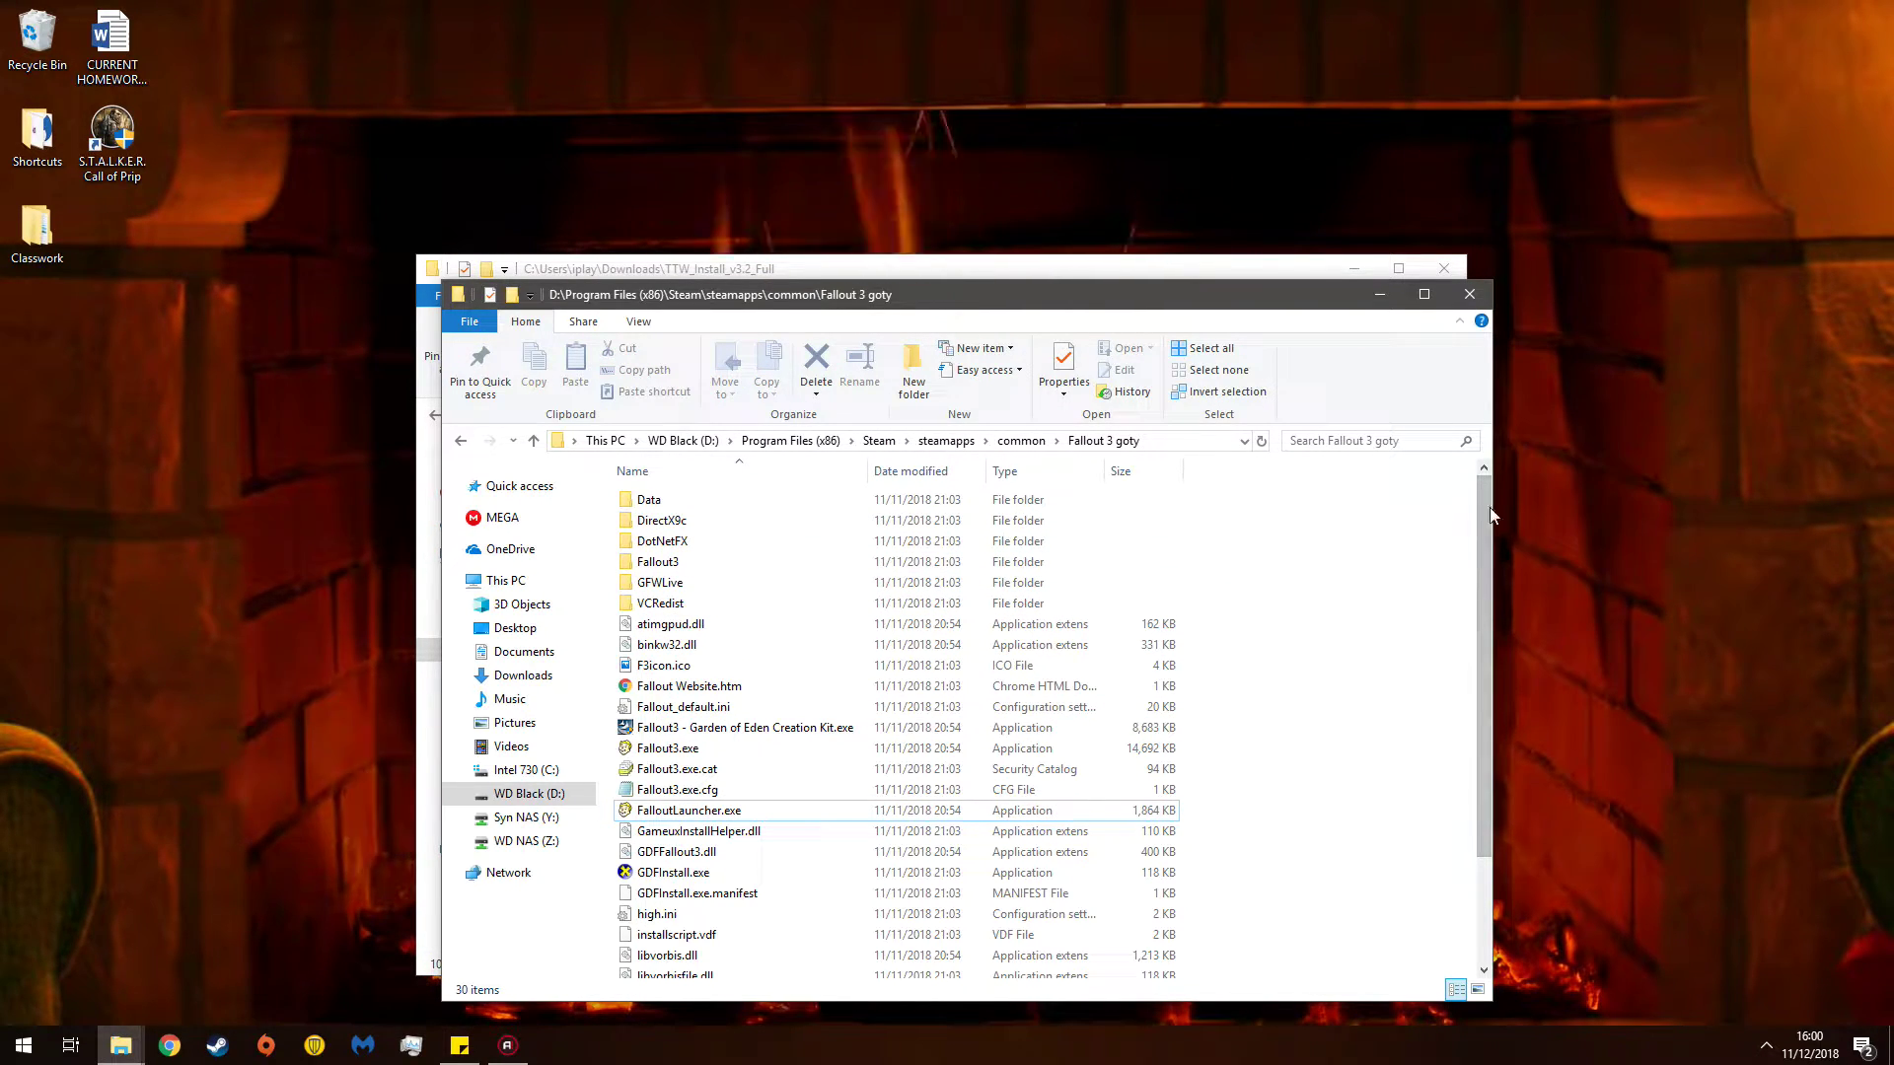
left_click(1469, 294)
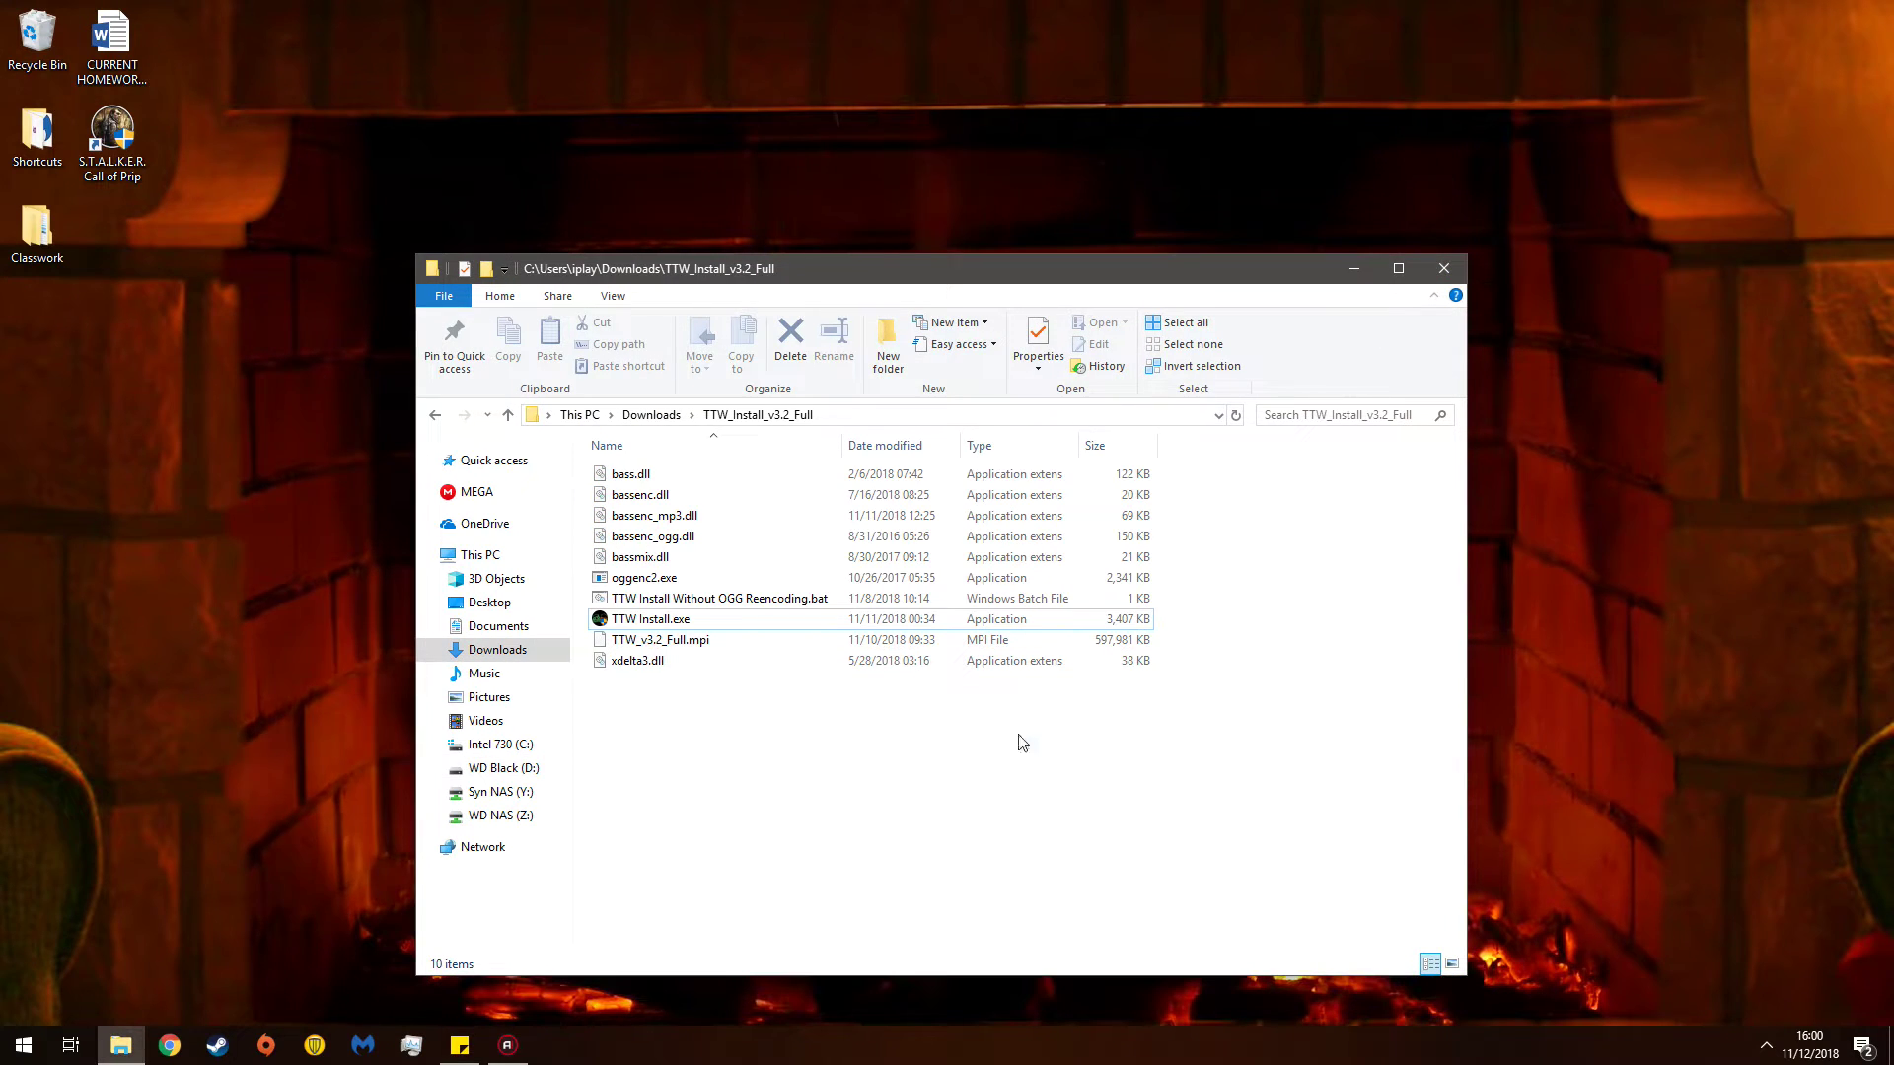
double_click(634, 622)
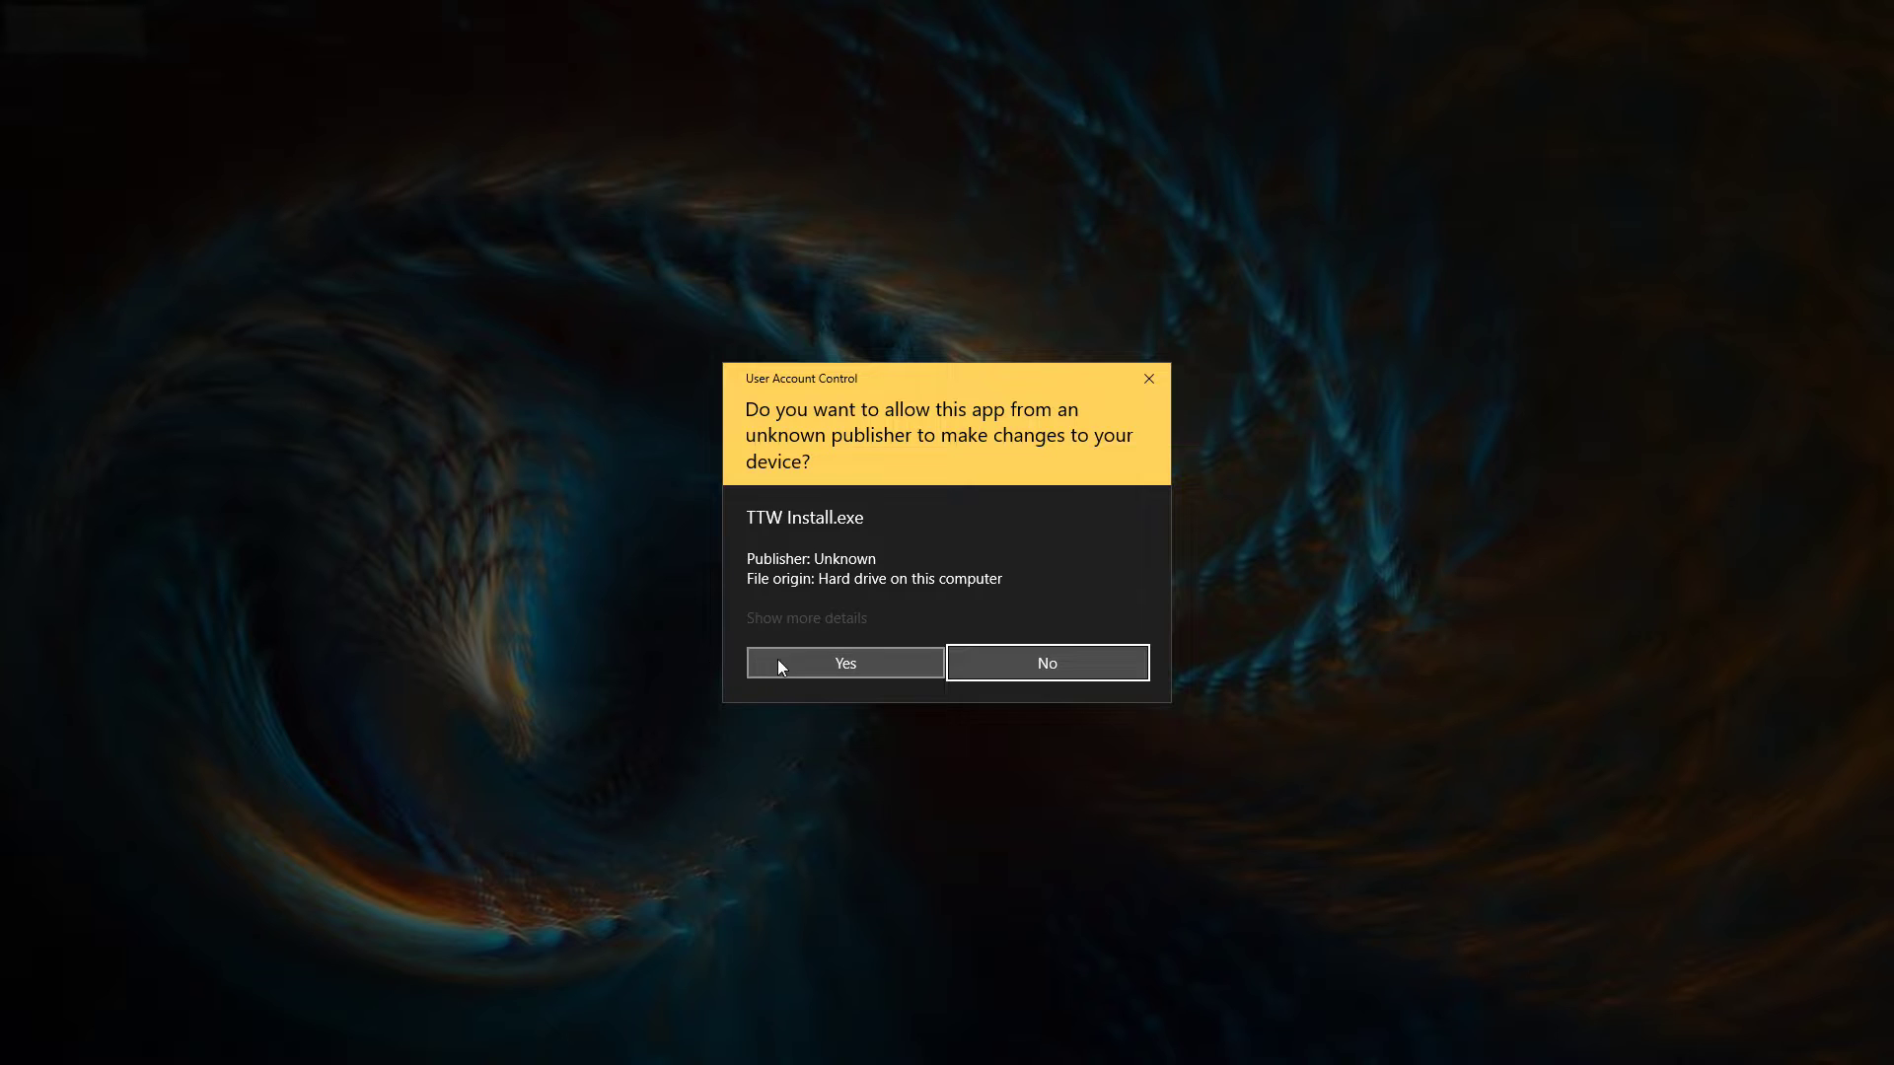
left_click(777, 659)
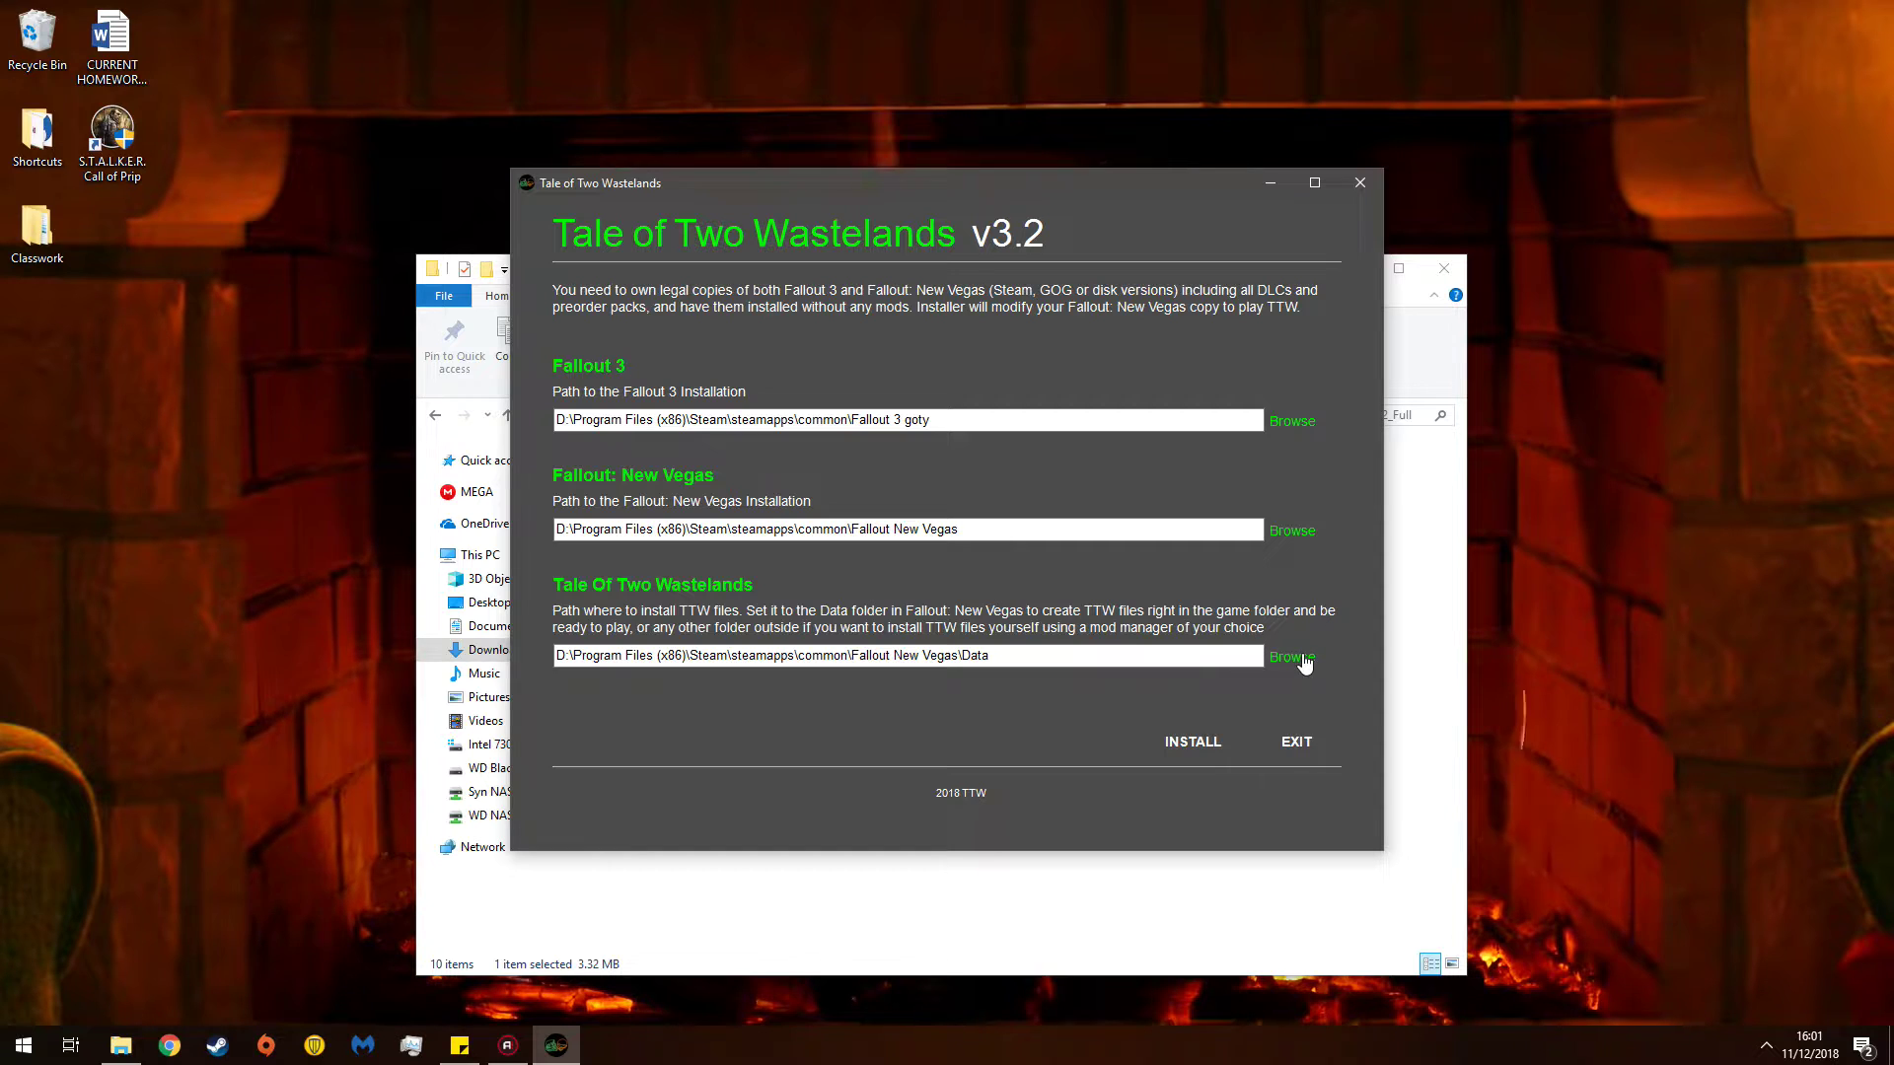
- Open the folder picker to choose a different TTW install location
left_click(1303, 661)
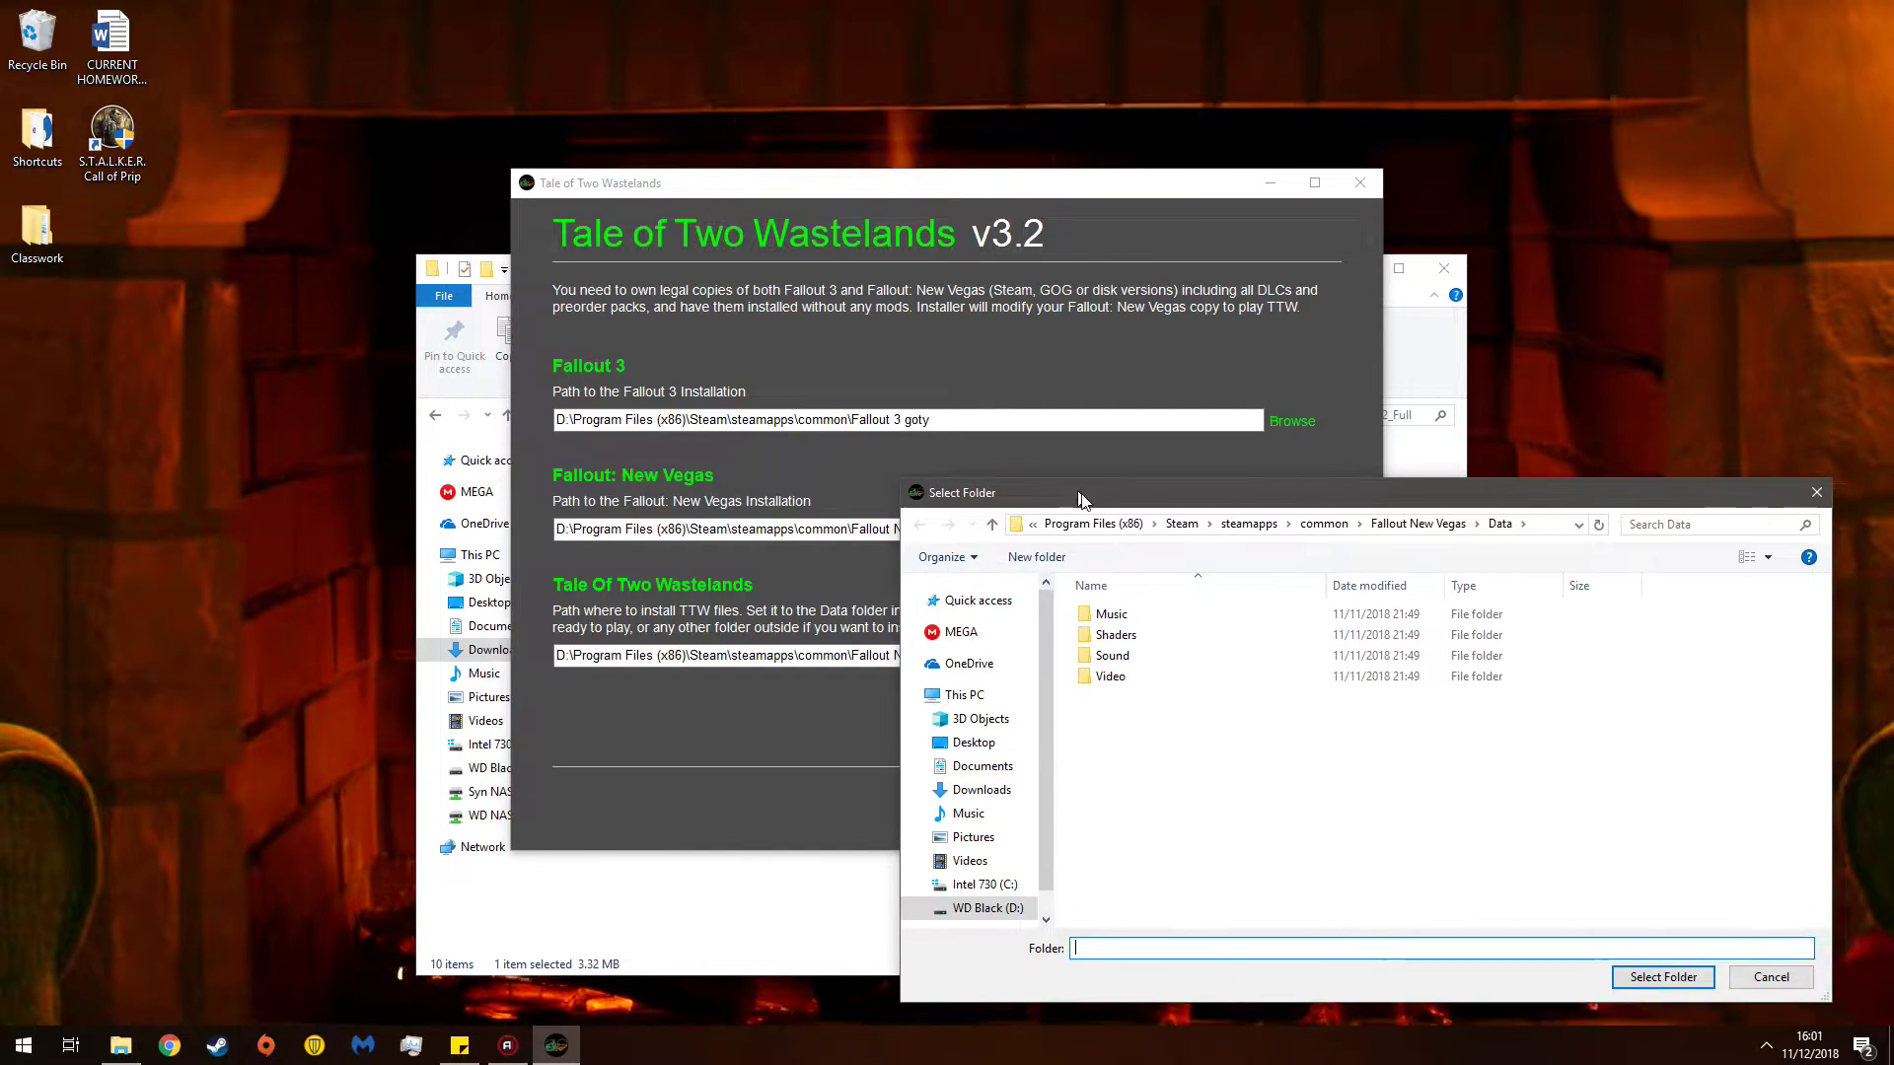
- Create a new Downloads folder called Scrotum and choose it as the TTW destination path
left_click_drag(1079, 498, 830, 424)
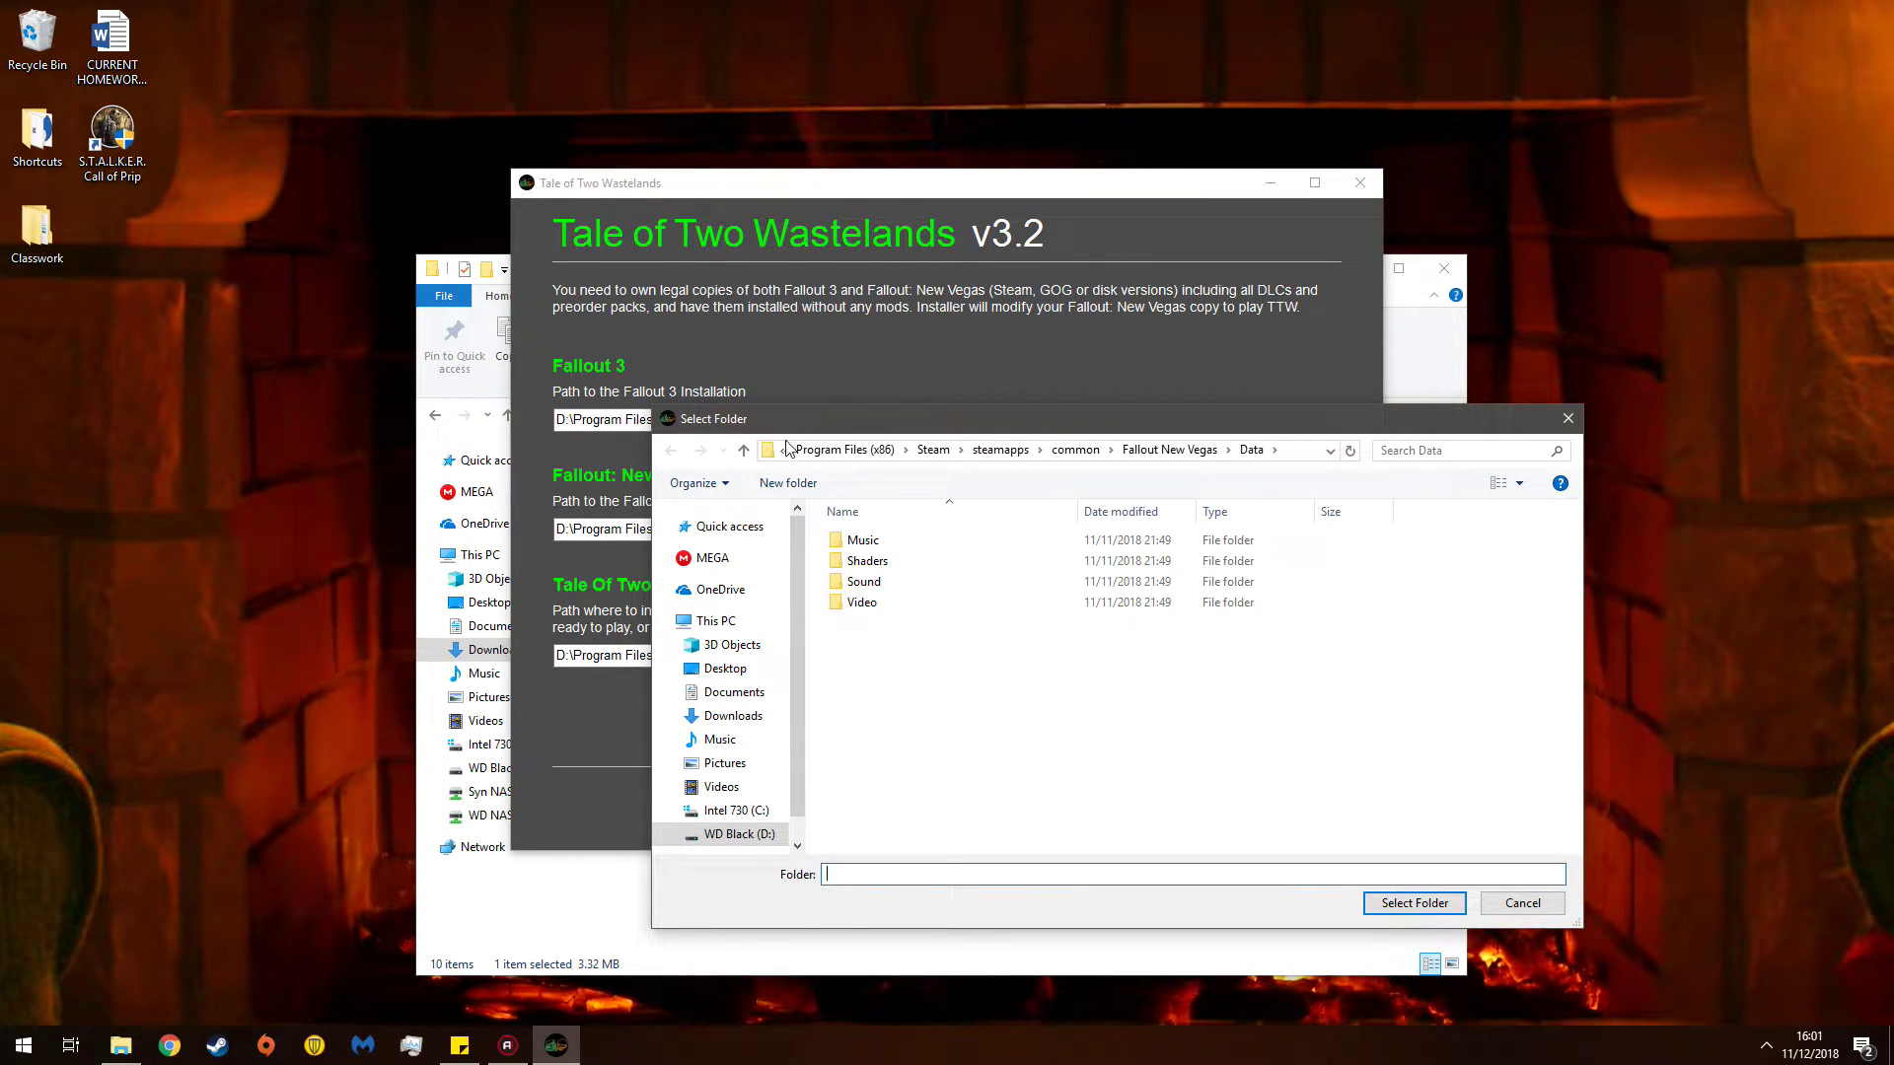
left_click(734, 717)
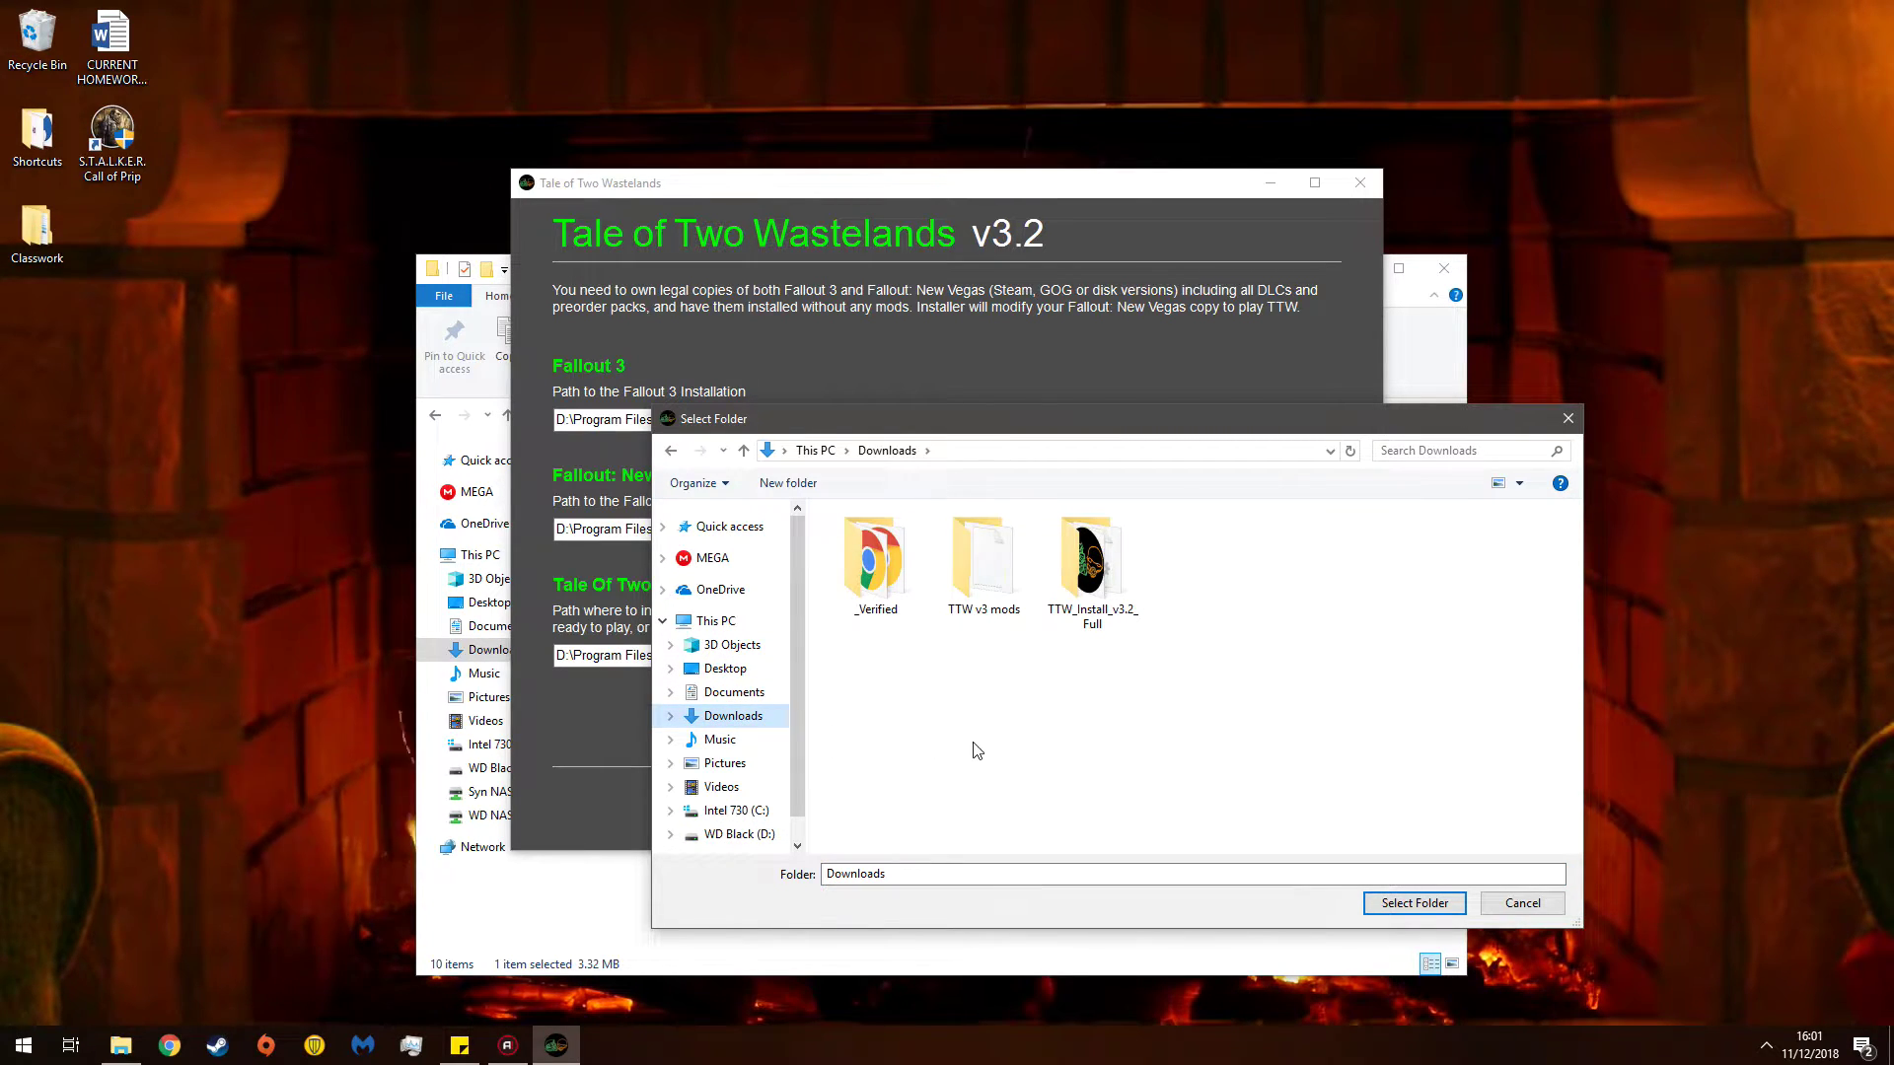
right_click(1232, 544)
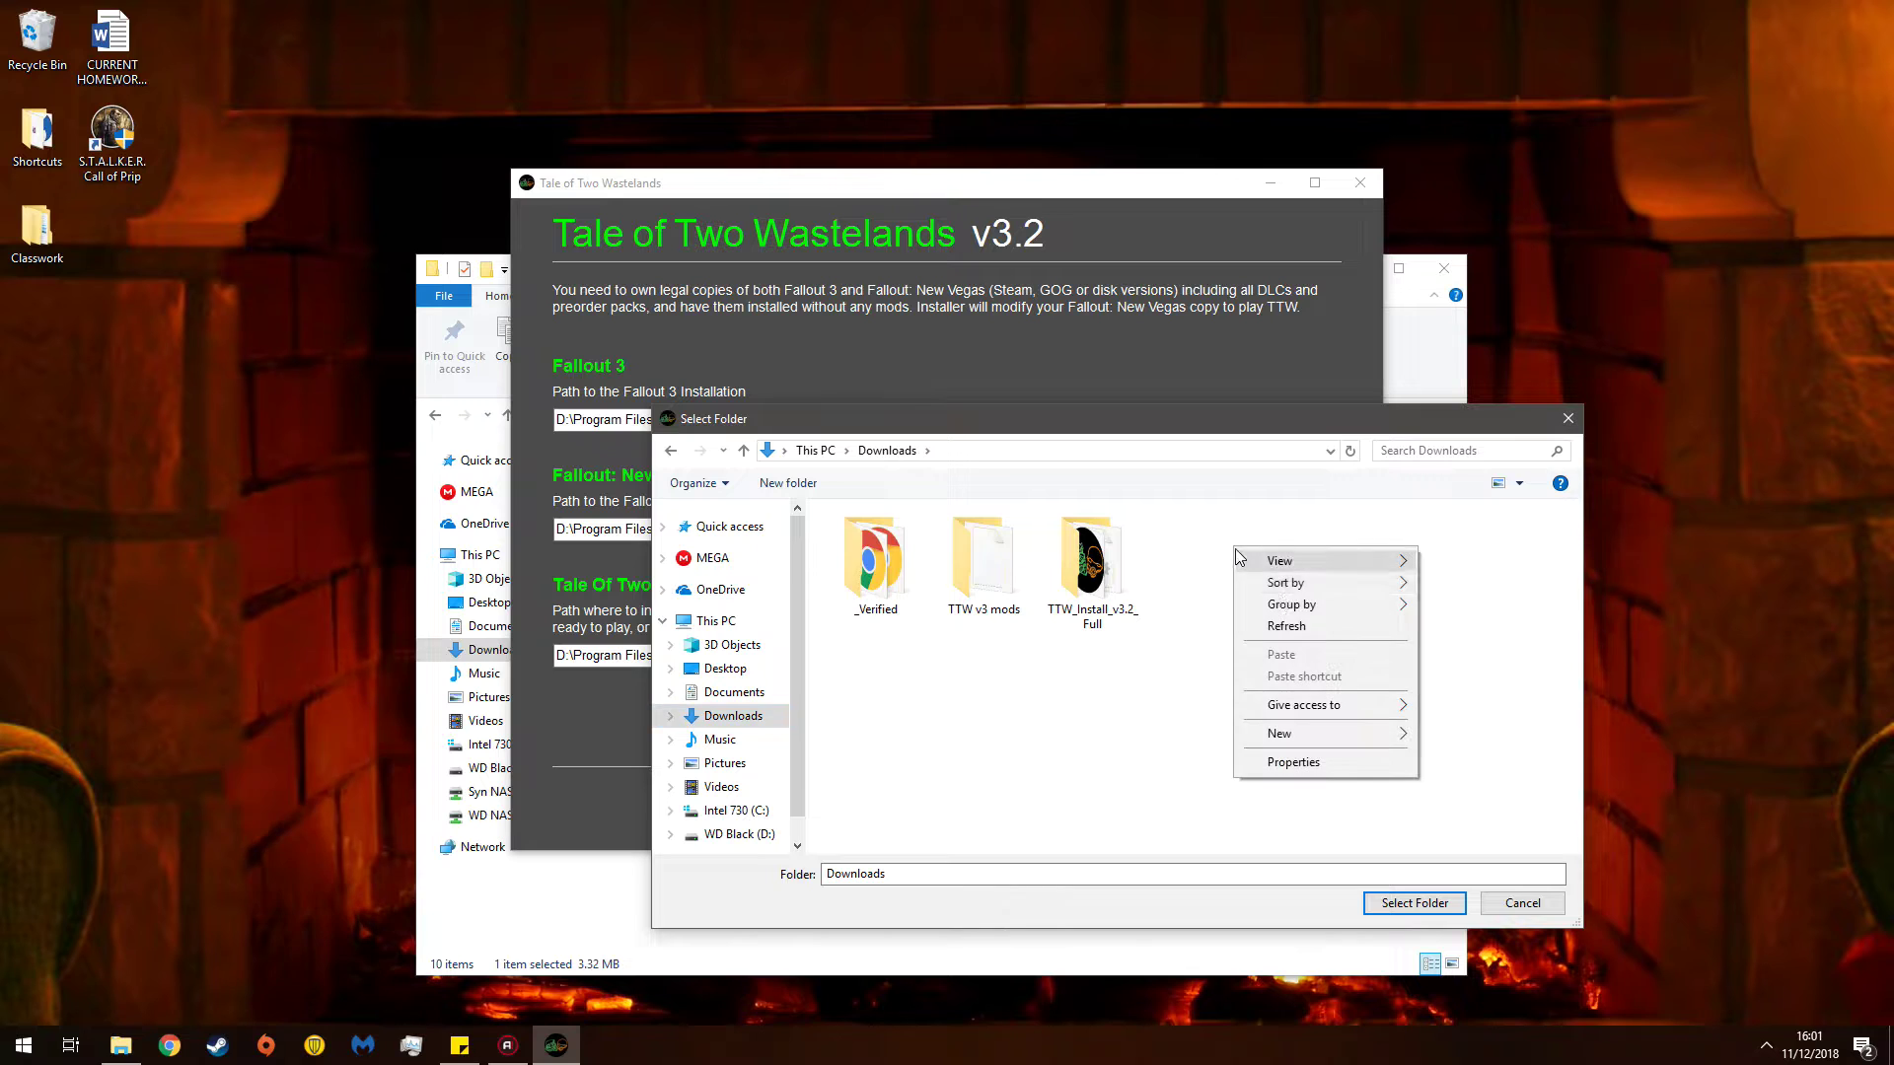
mouse_move(1293, 734)
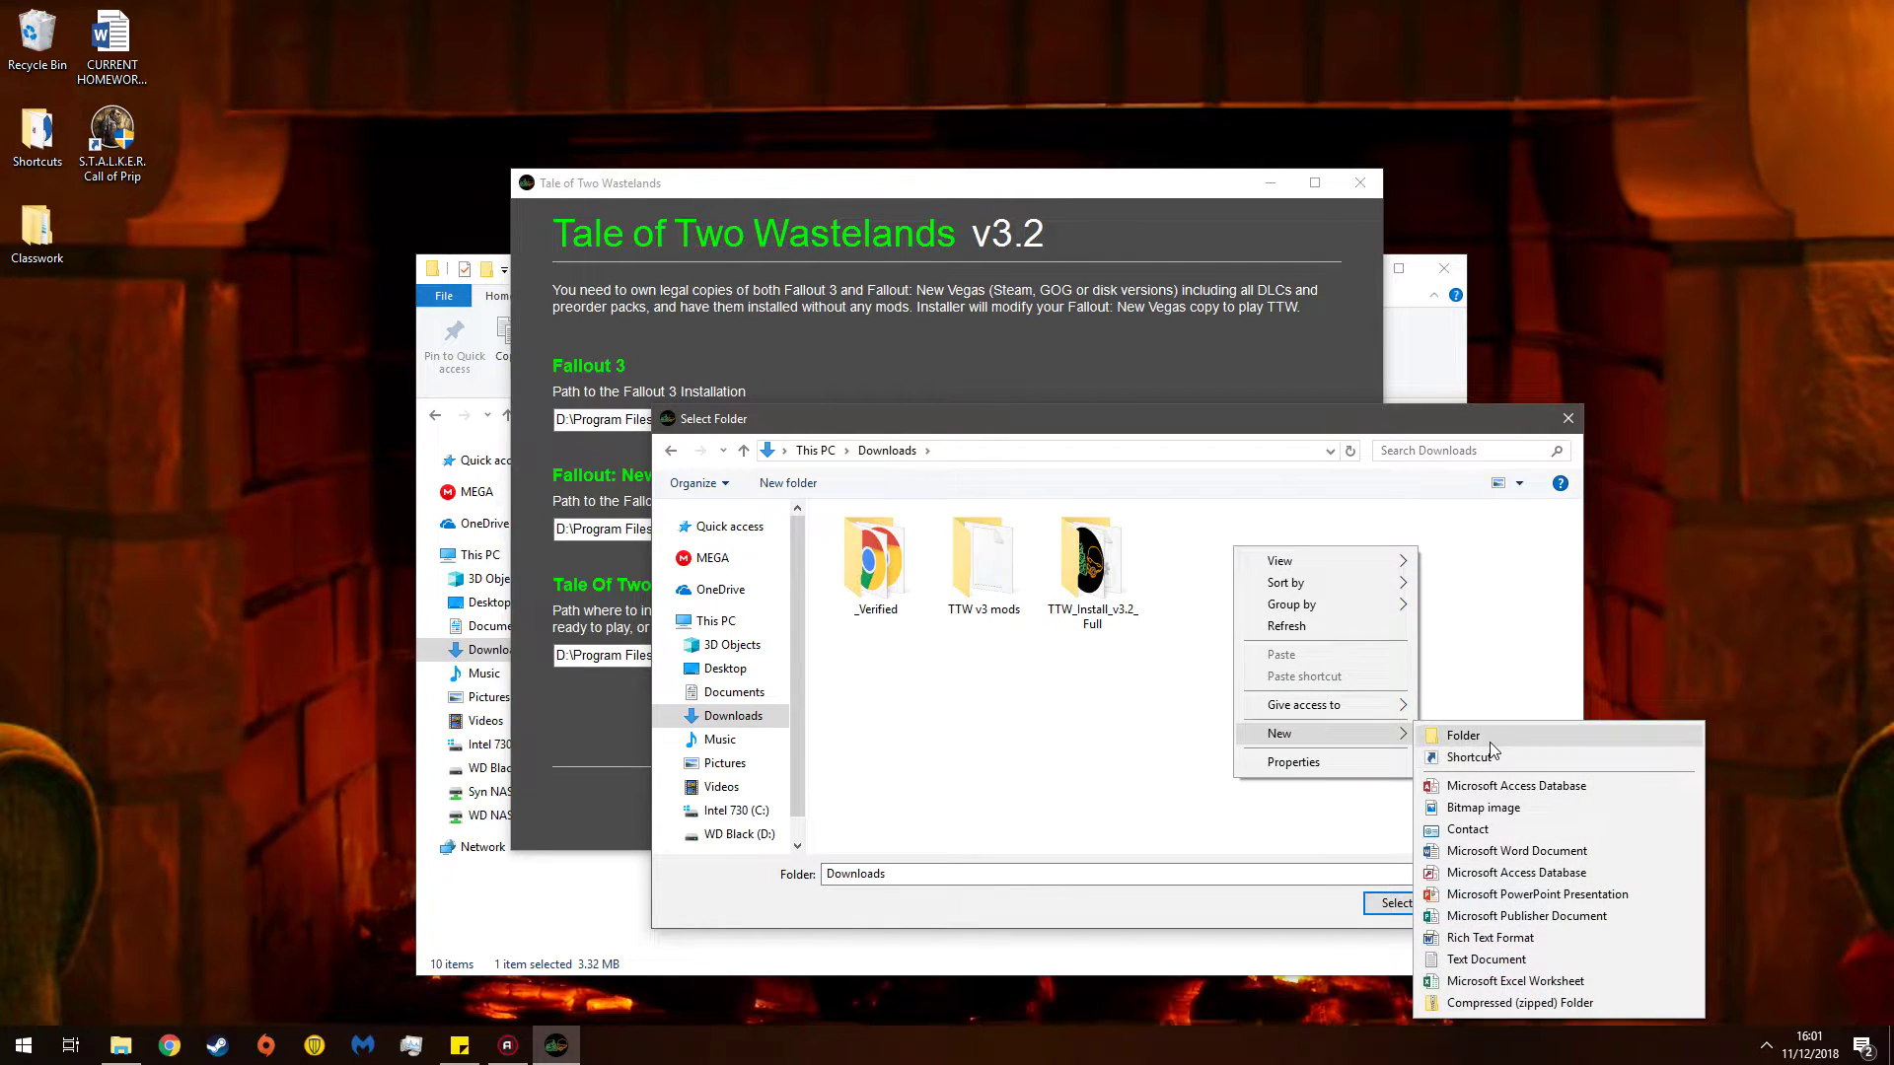
left_click(1461, 736)
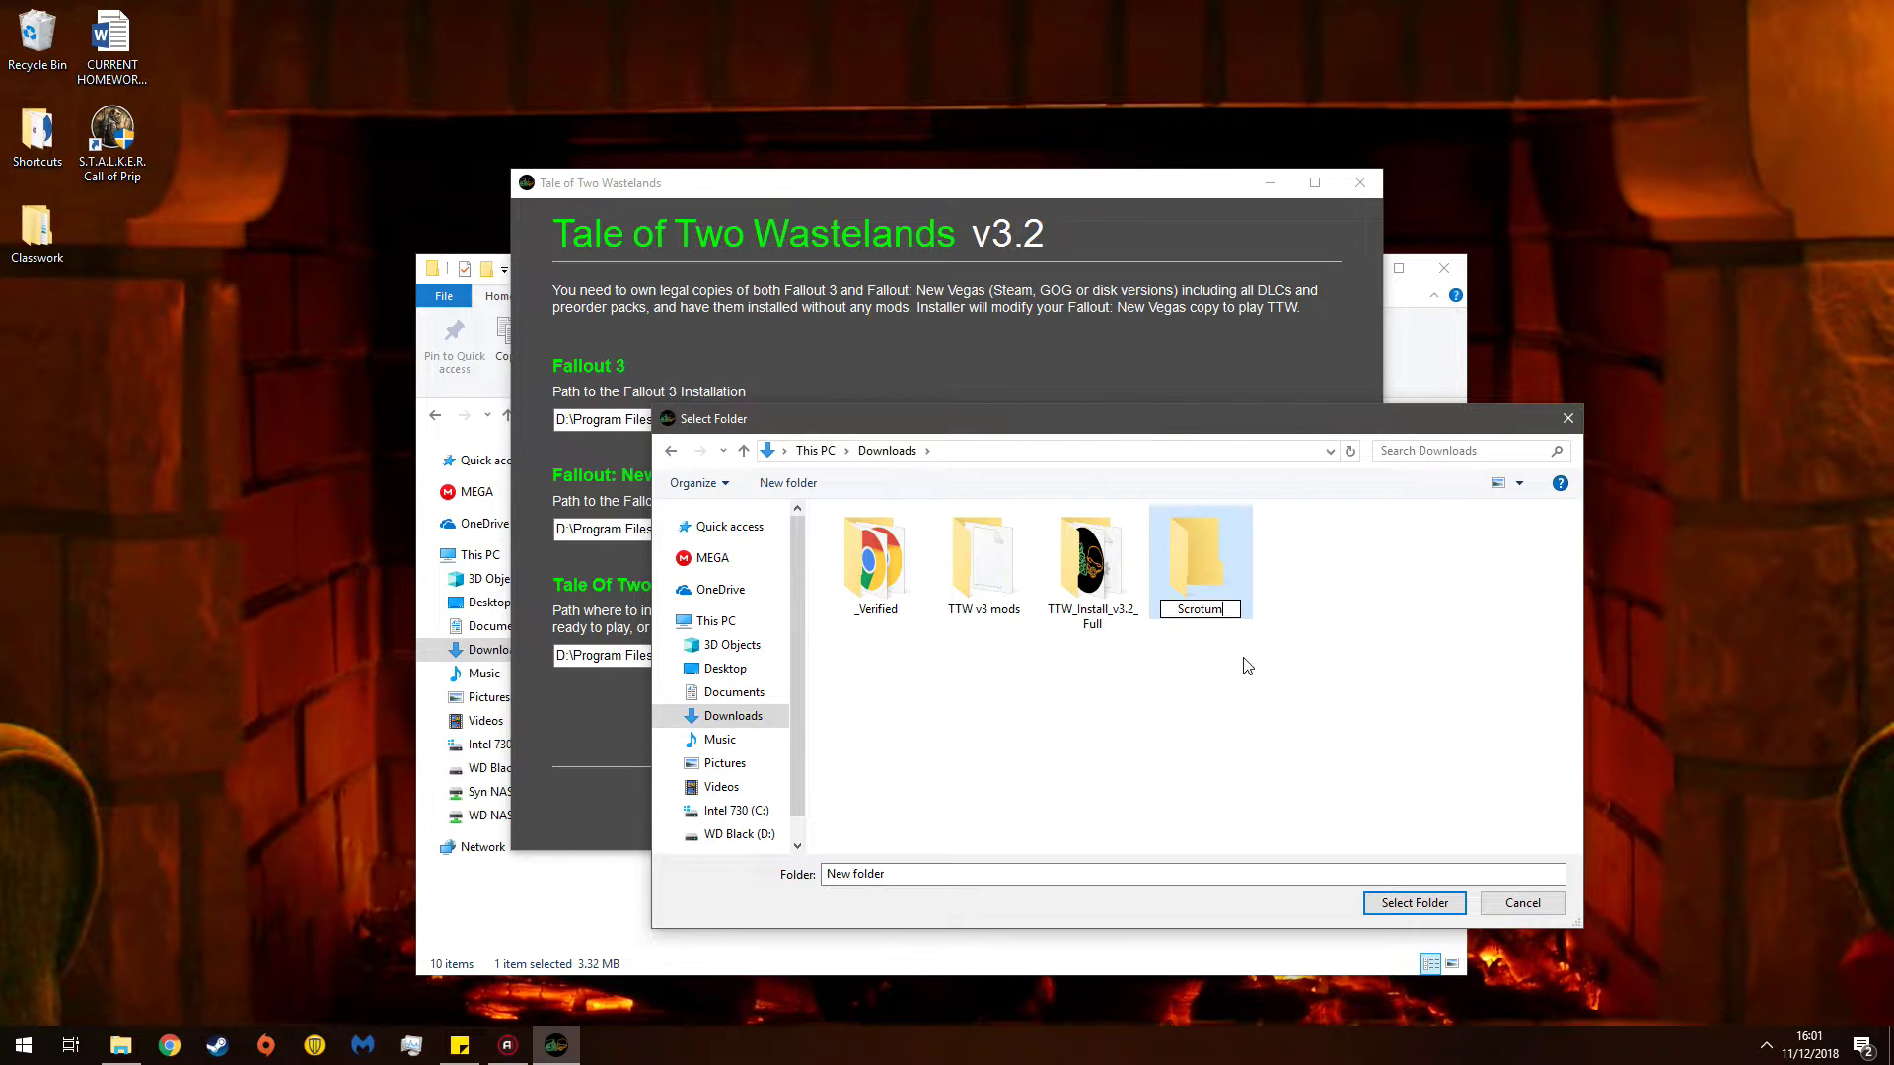
left_click(1196, 677)
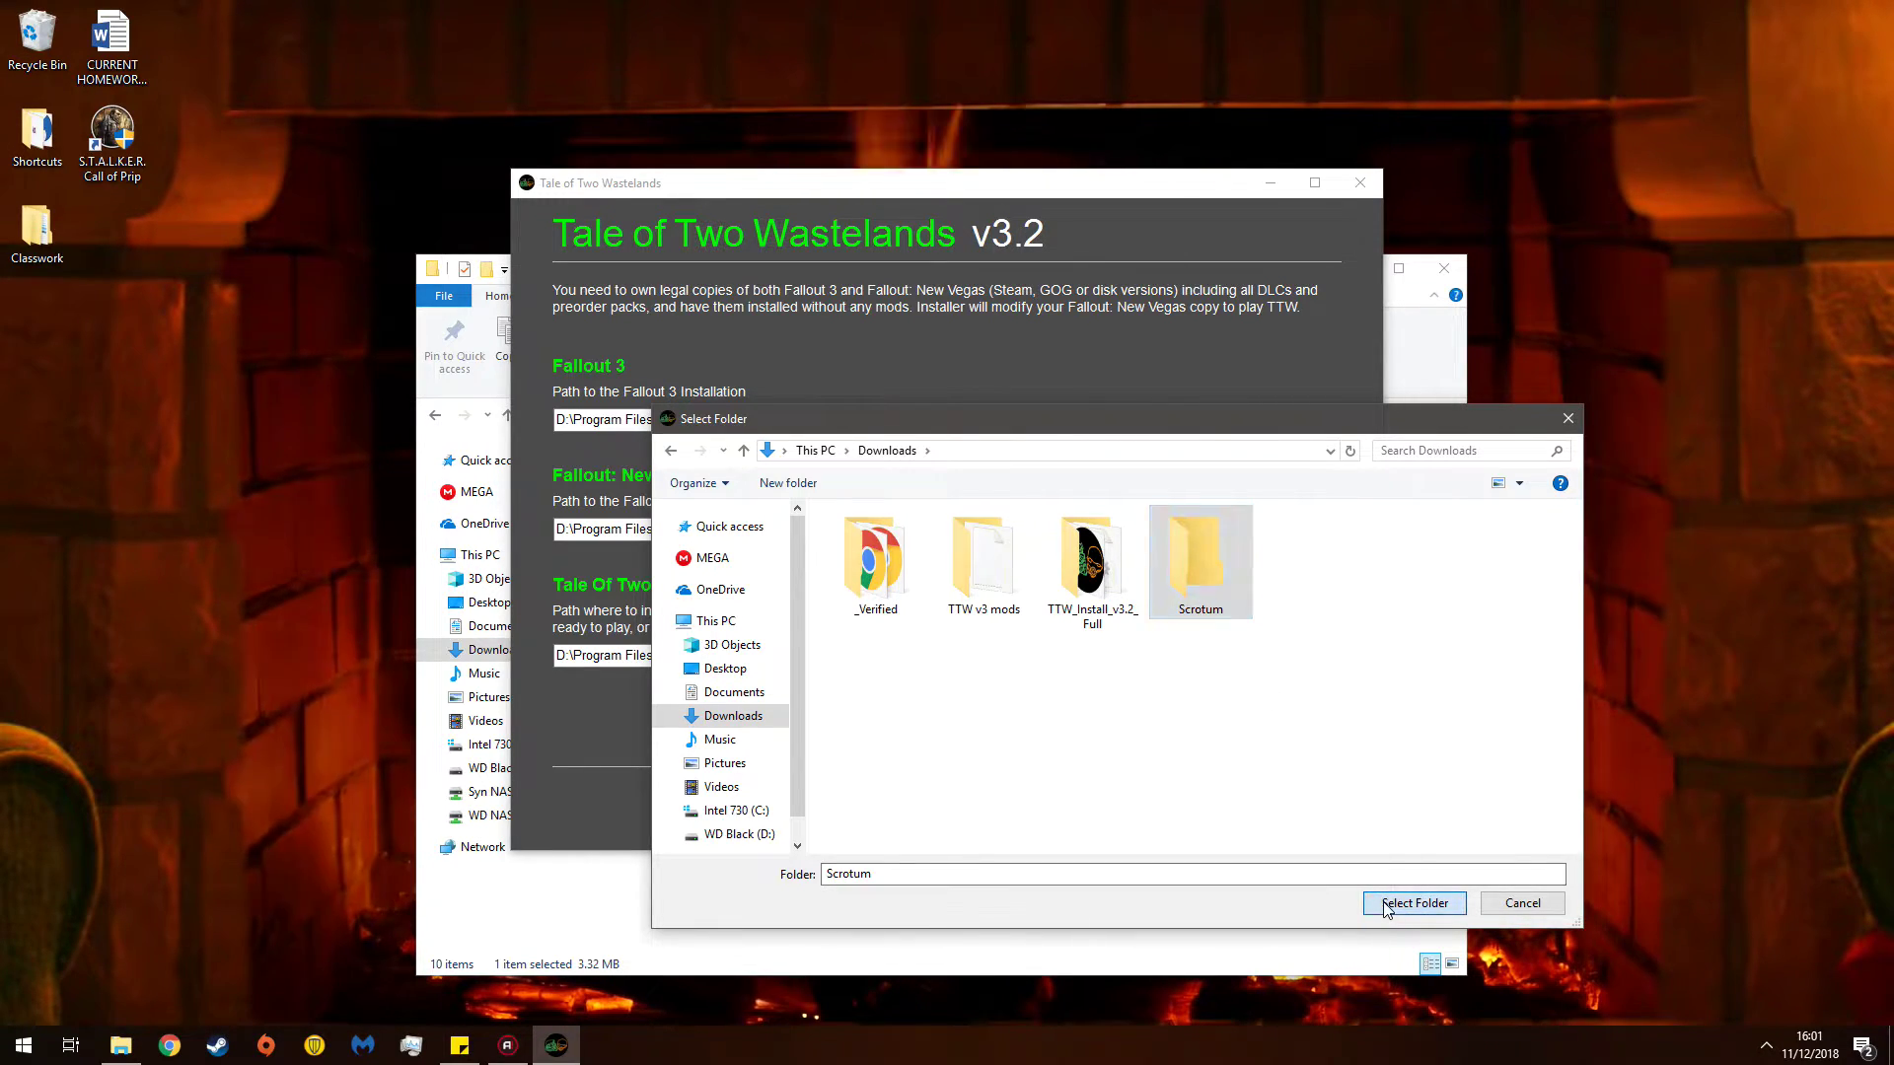
left_click(1414, 903)
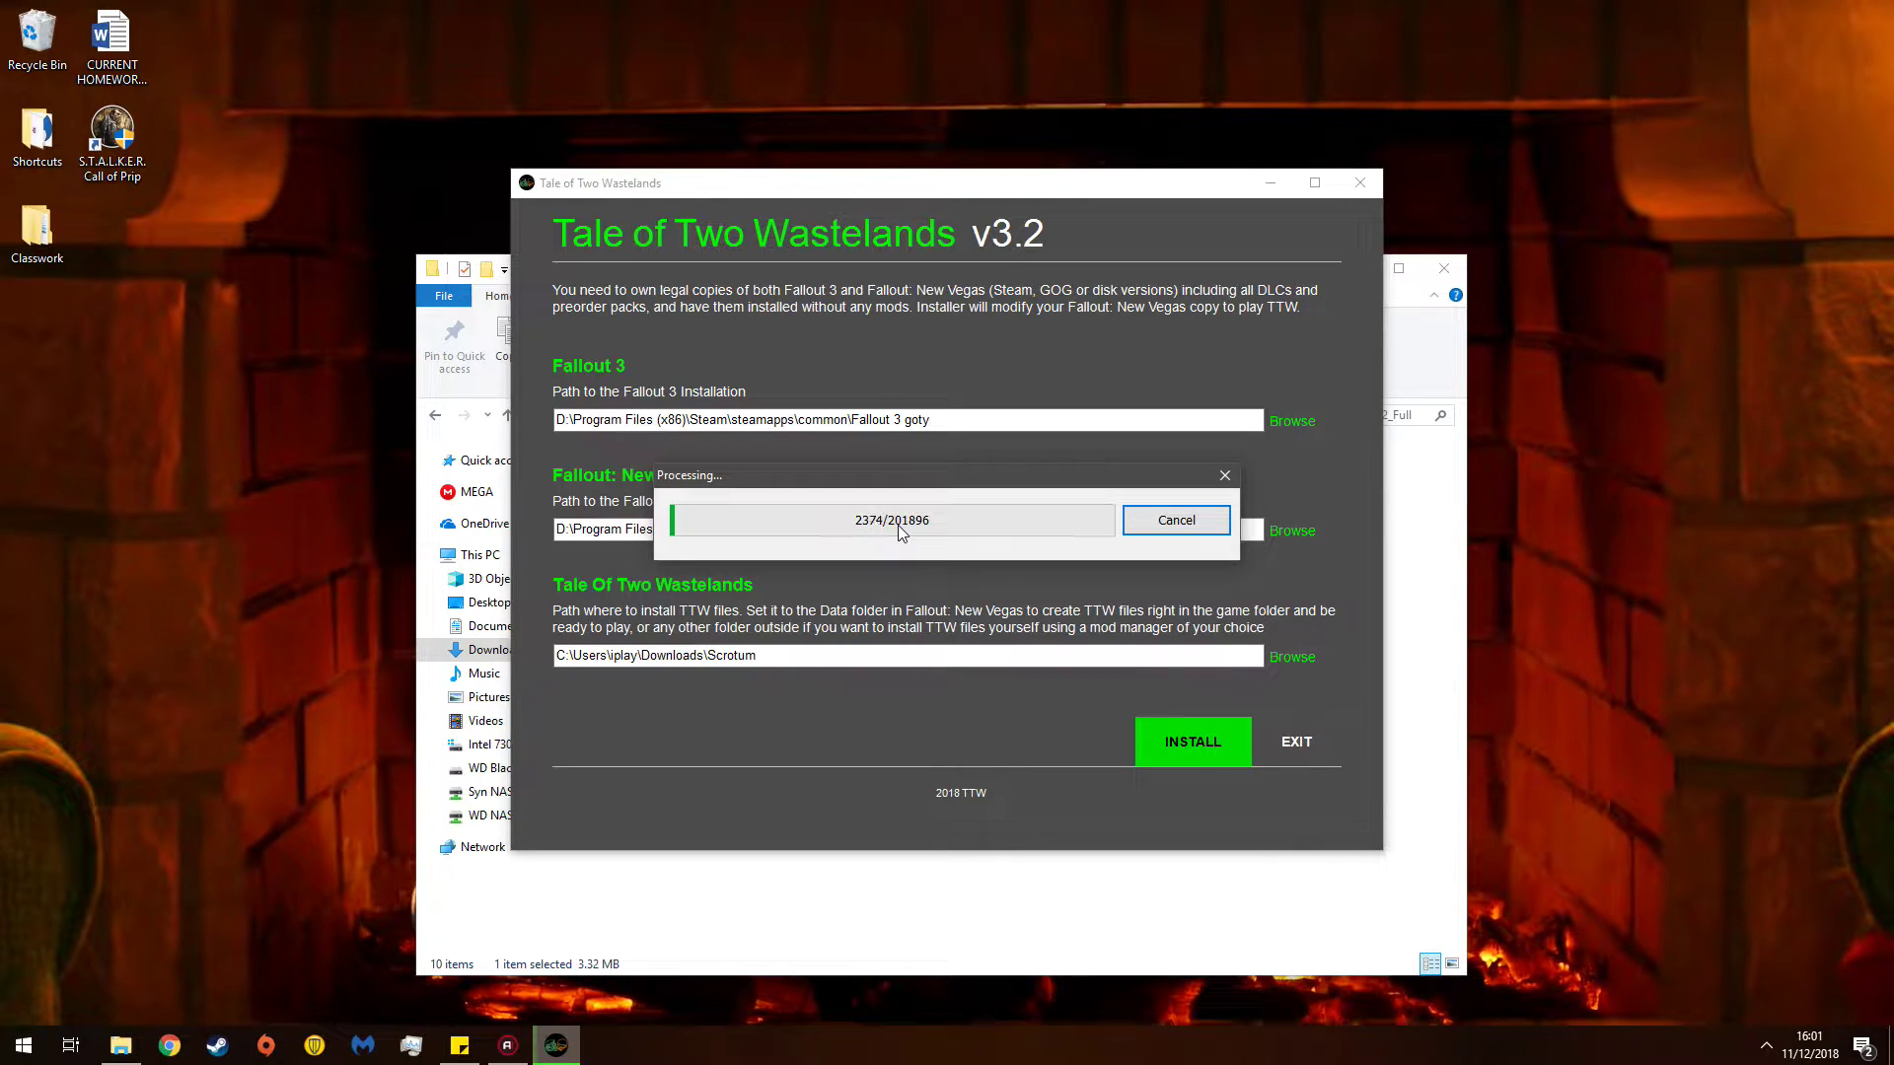
- Bring File Explorer to the front while the TTW install processes
left_click(877, 868)
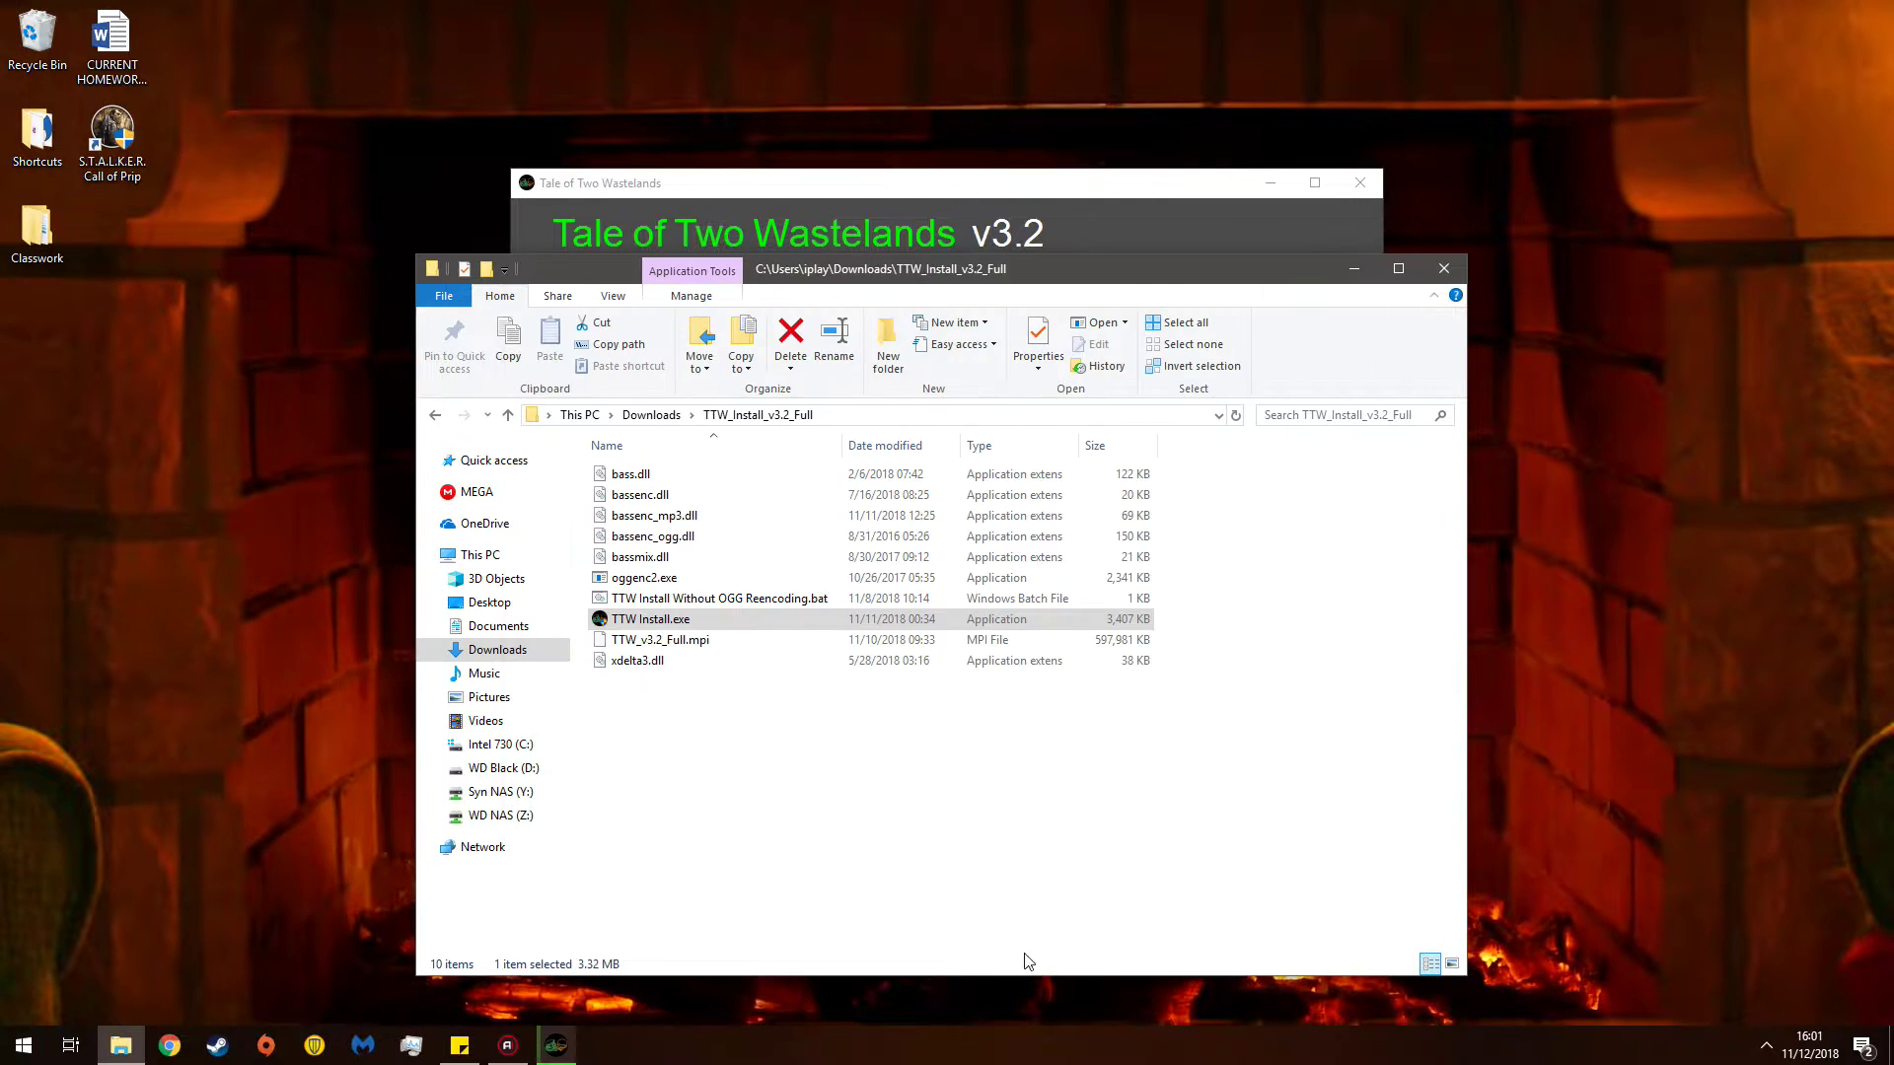
- Launch Symantec Endpoint Protection from the taskbar and approve it with administrator rights
left_click(705, 737)
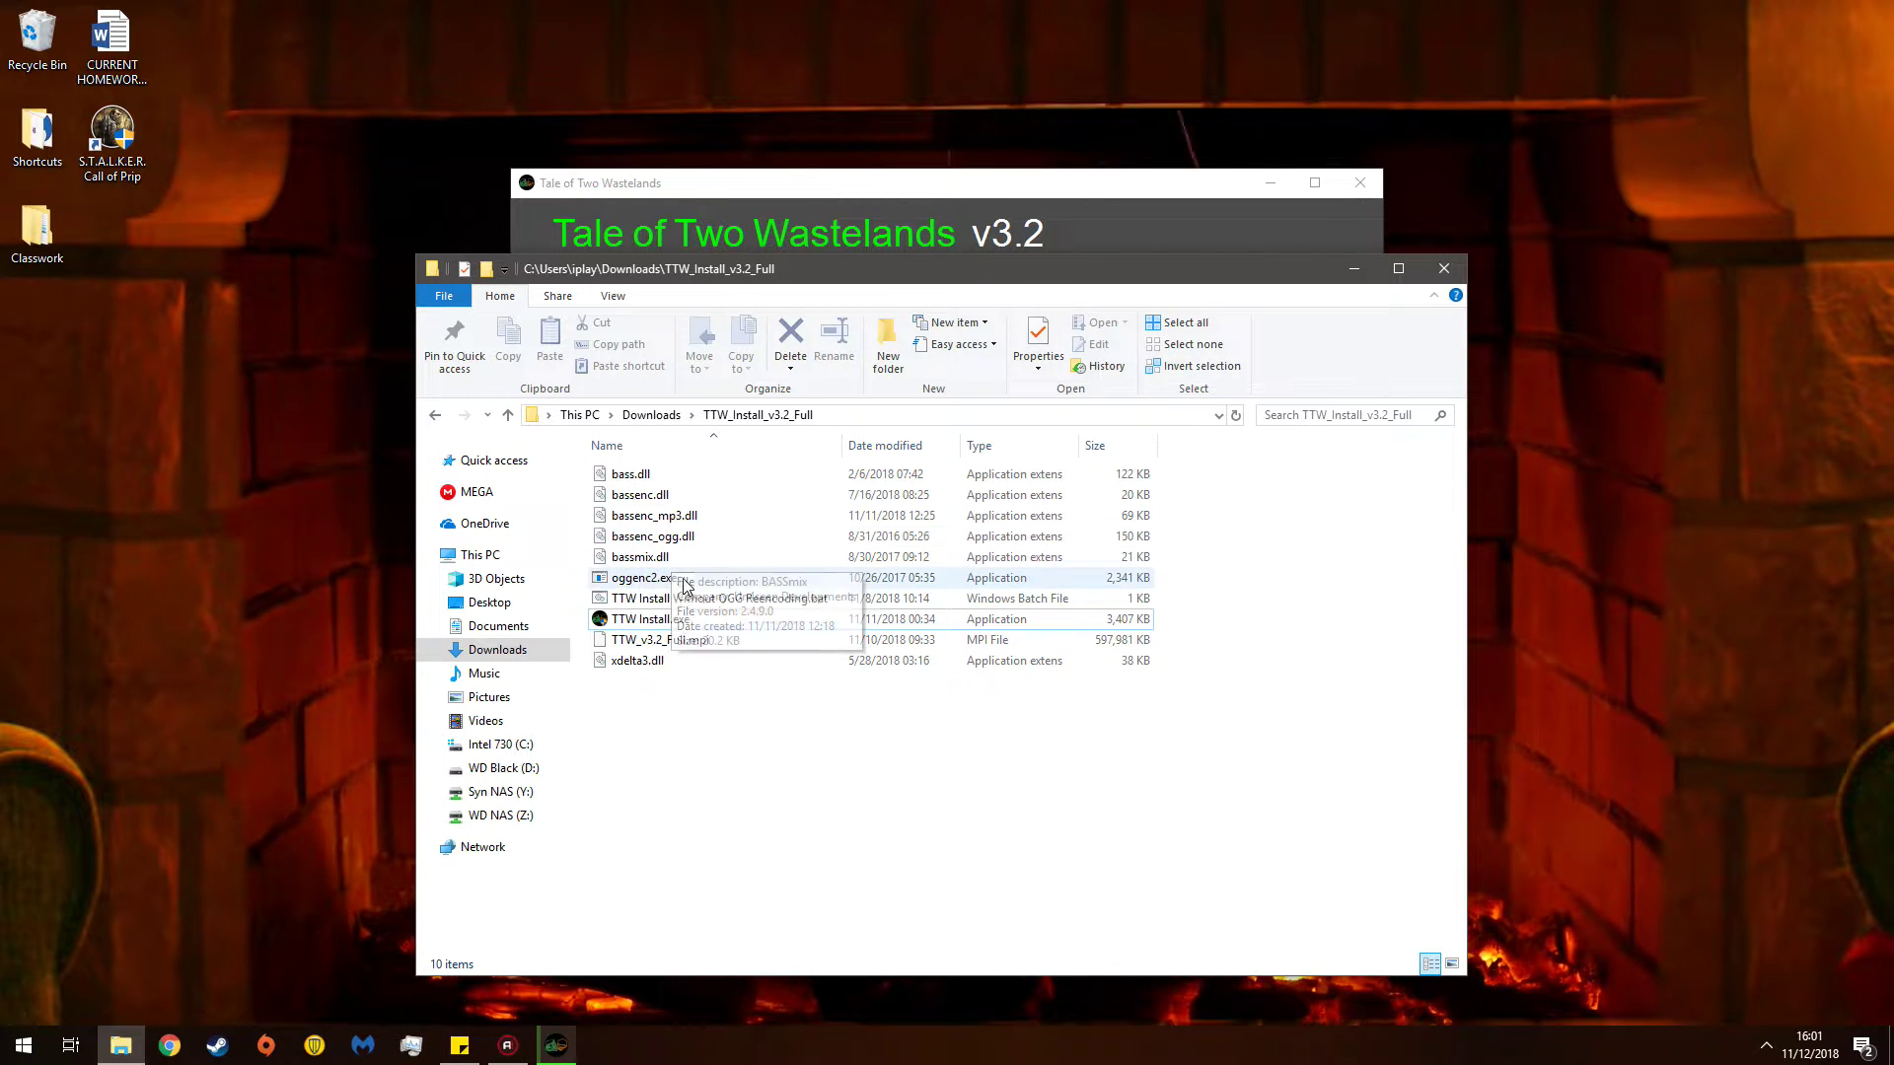
left_click(314, 1045)
left_click(845, 666)
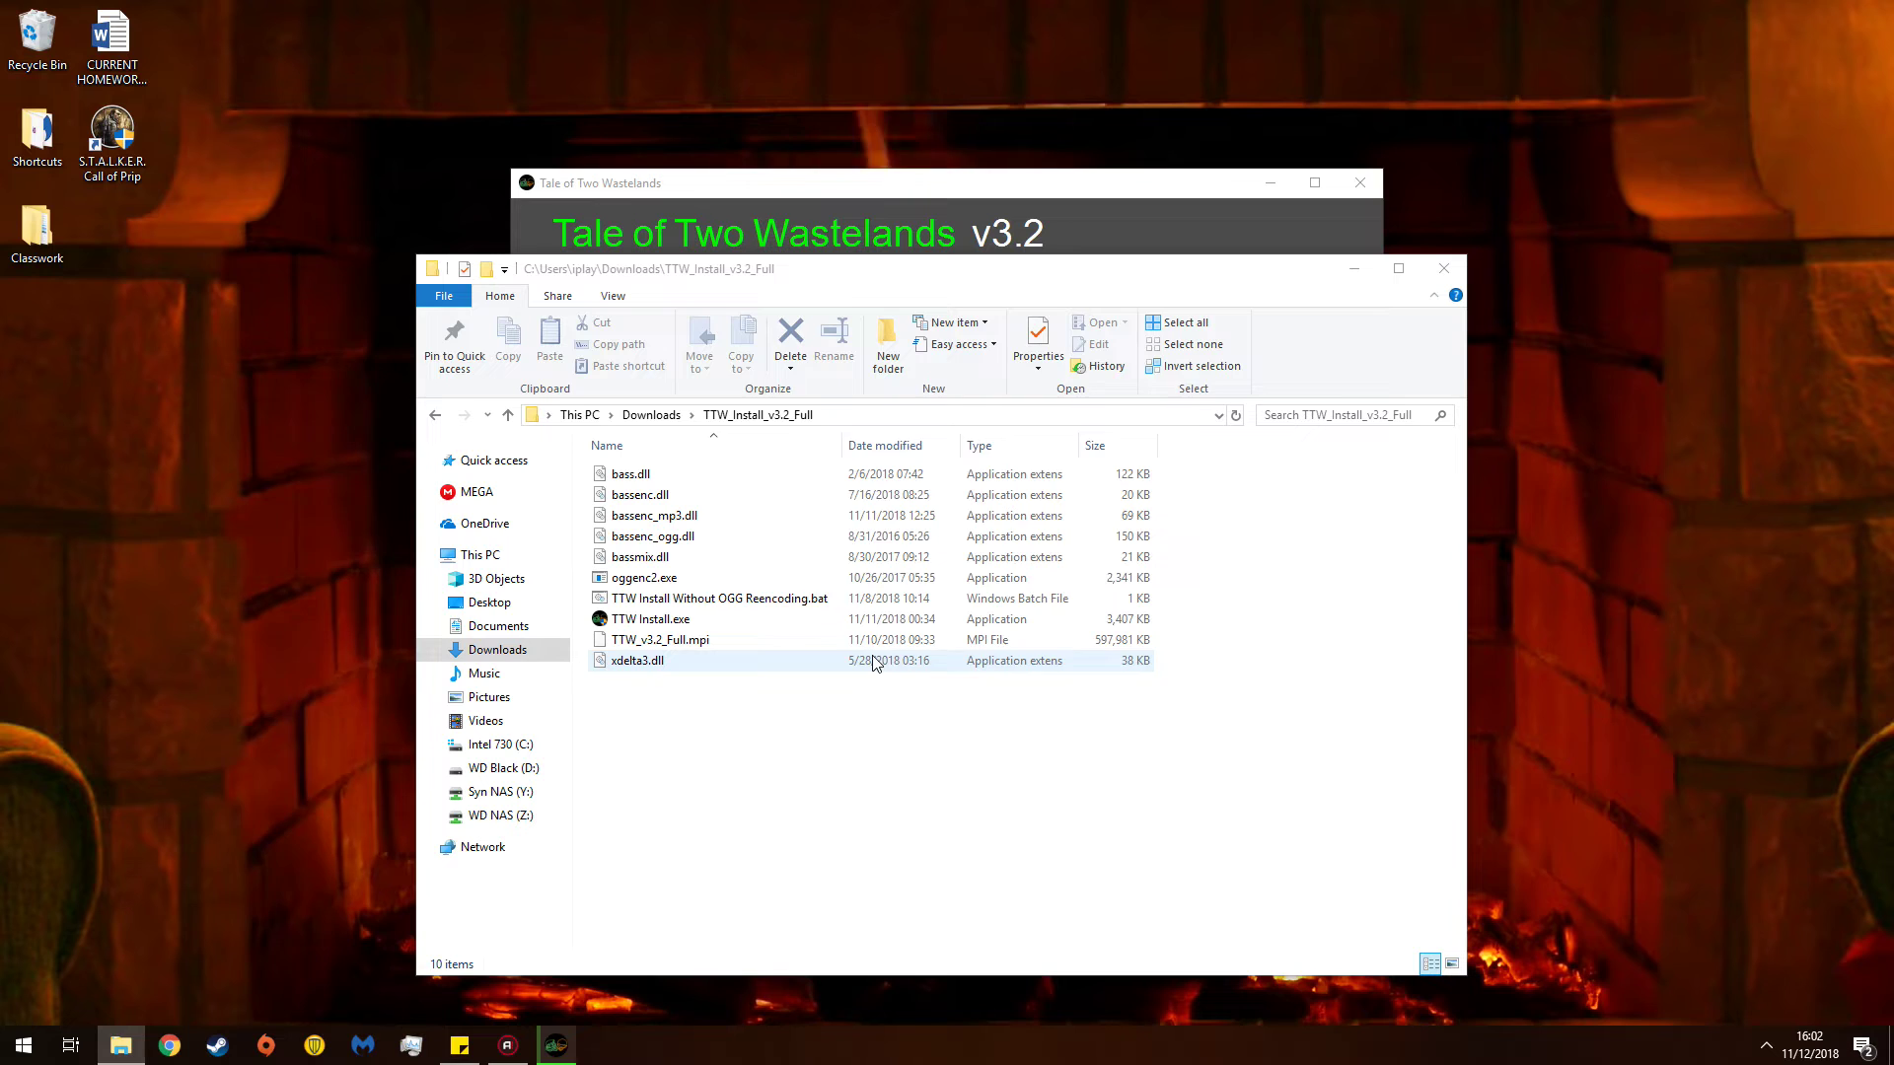
- Check that the quarantine lists WS.Reputation.1 as Restored, then close Symantec
left_click(550, 445)
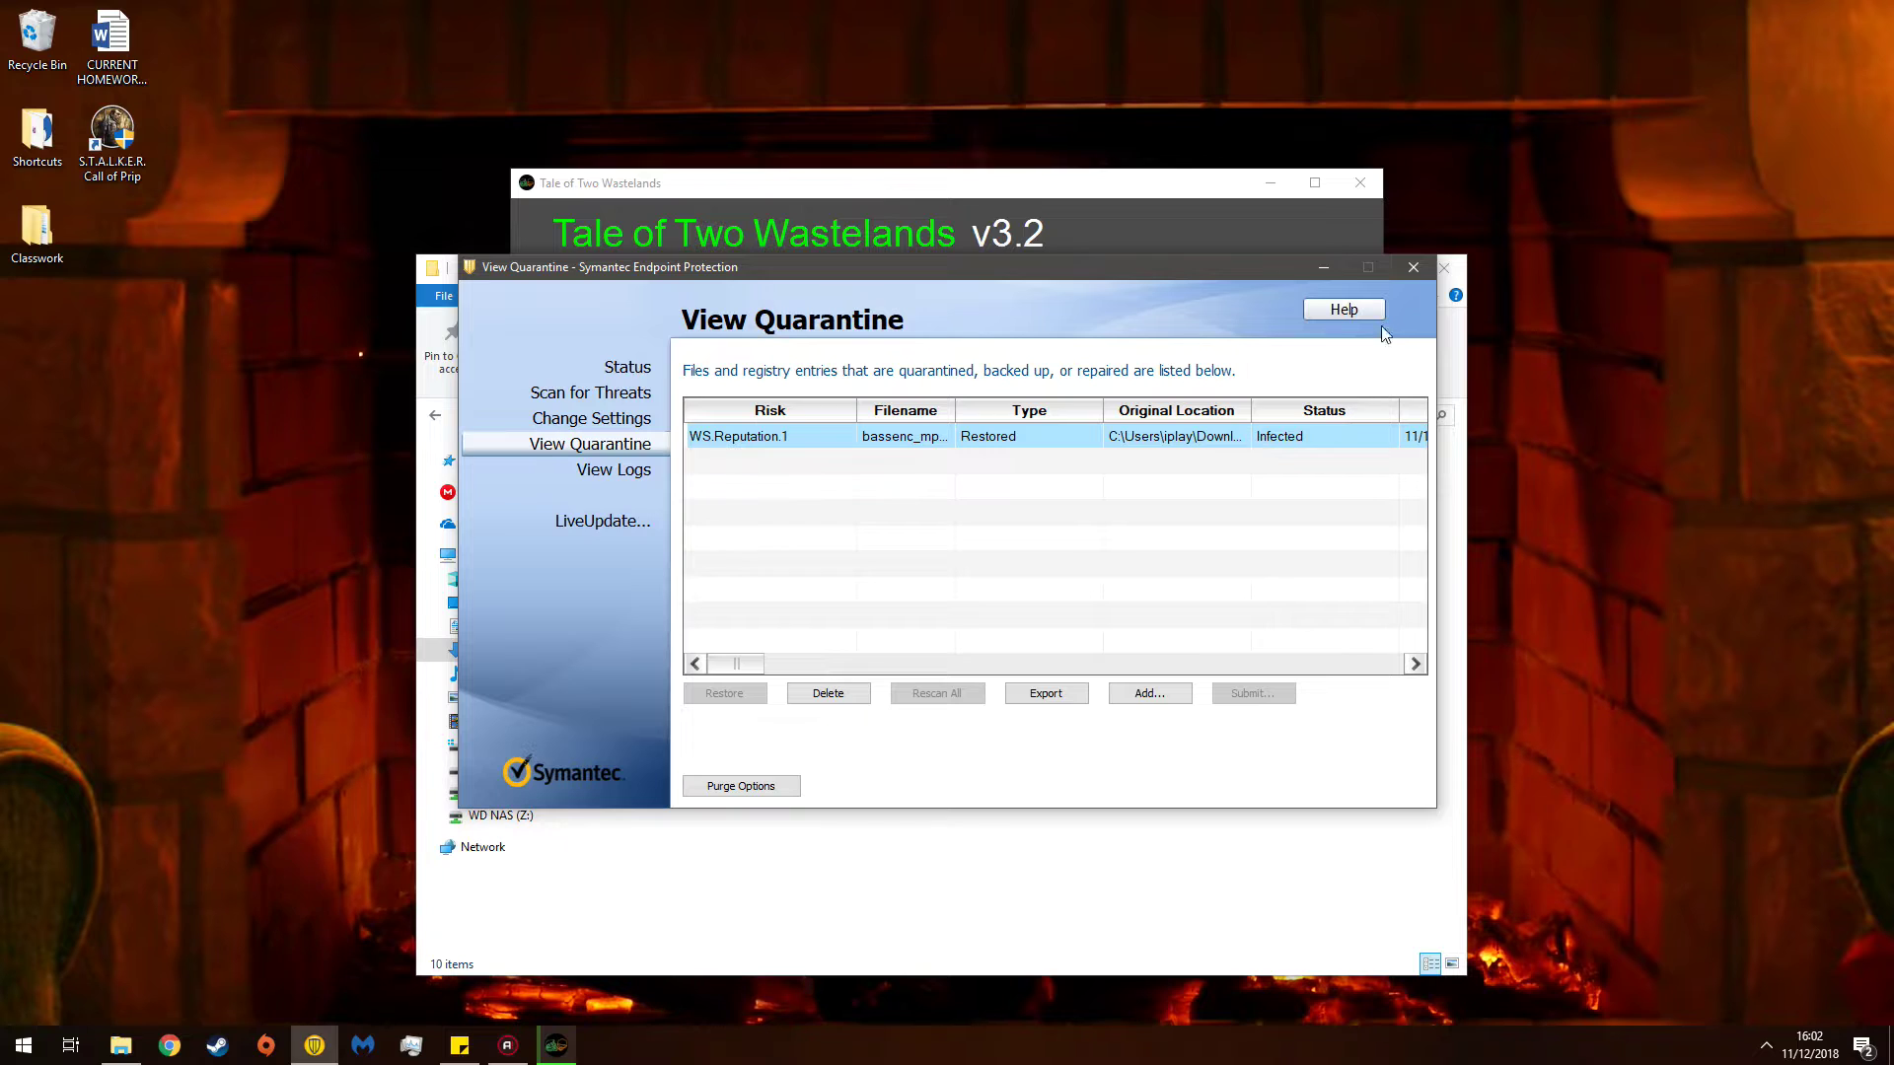
left_click(1410, 268)
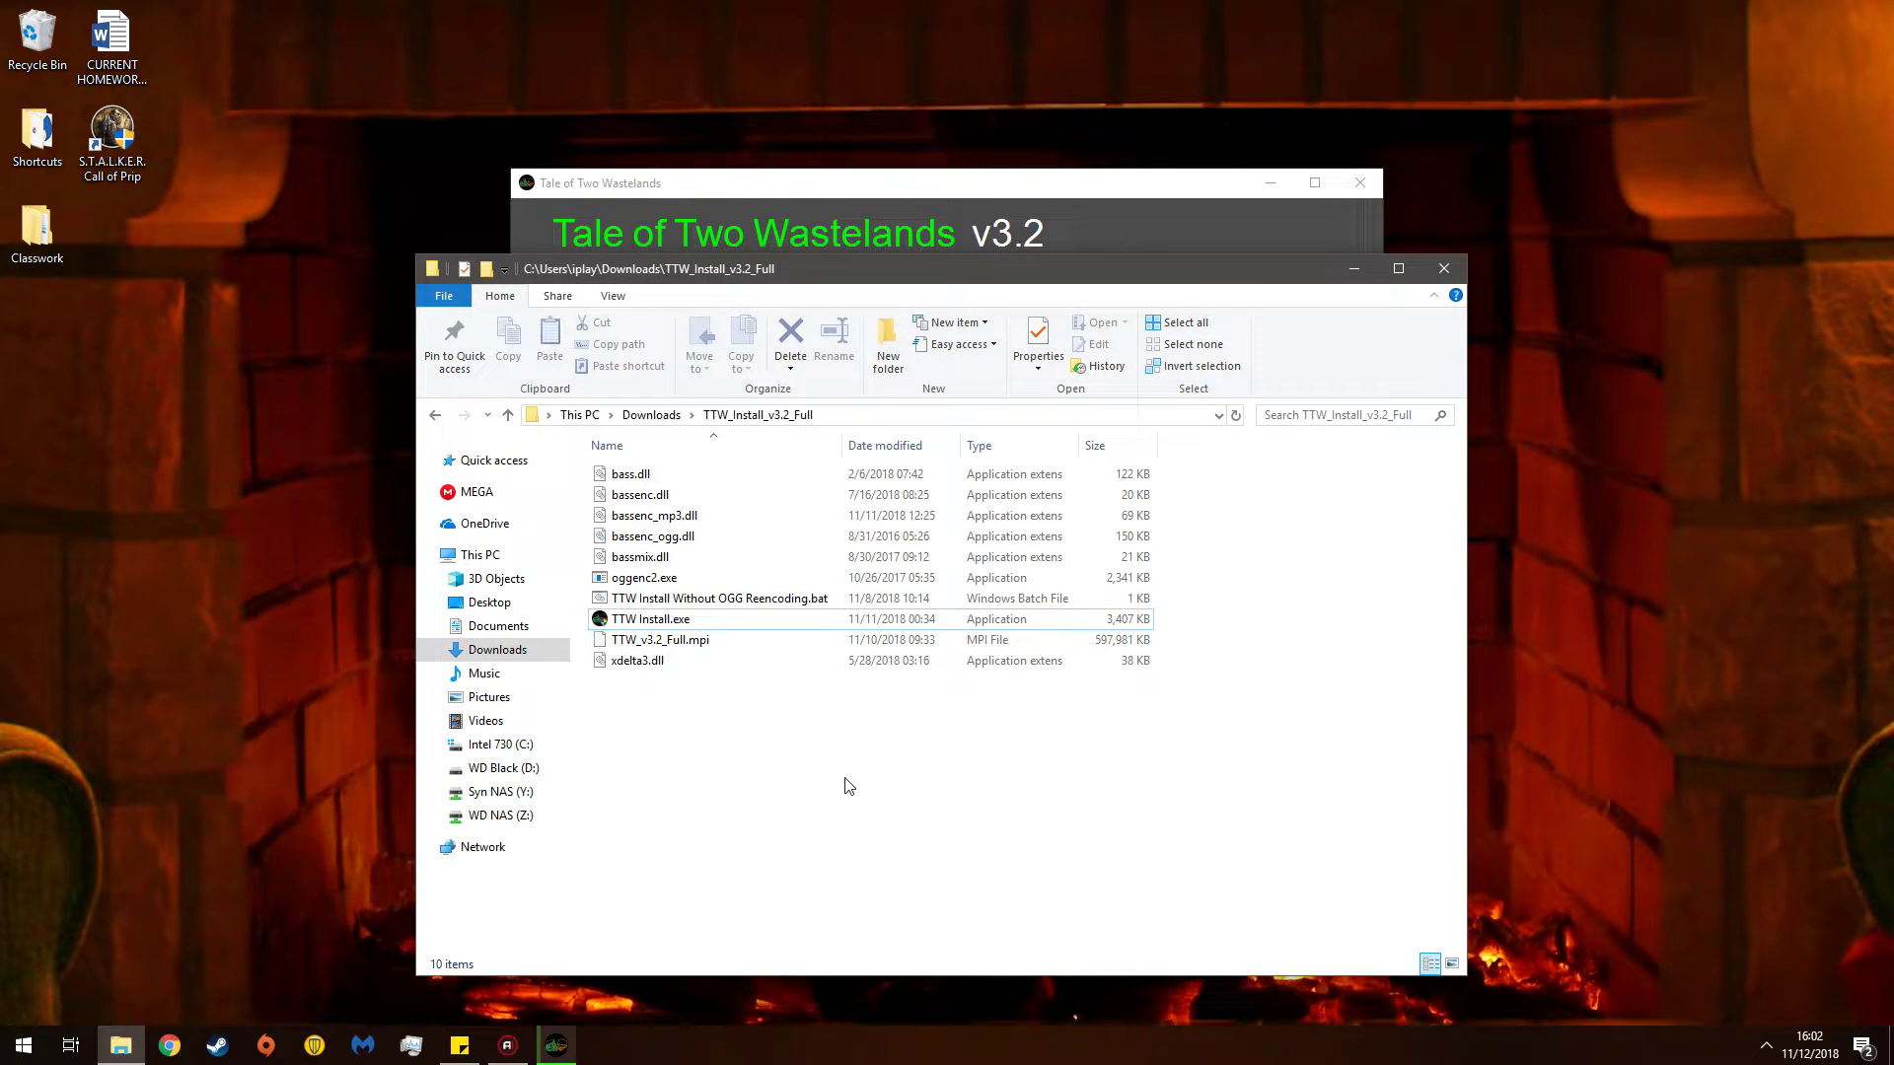
- Minimize File Explorer so the installer's Processing progress is visible until it finishes
left_click(1352, 279)
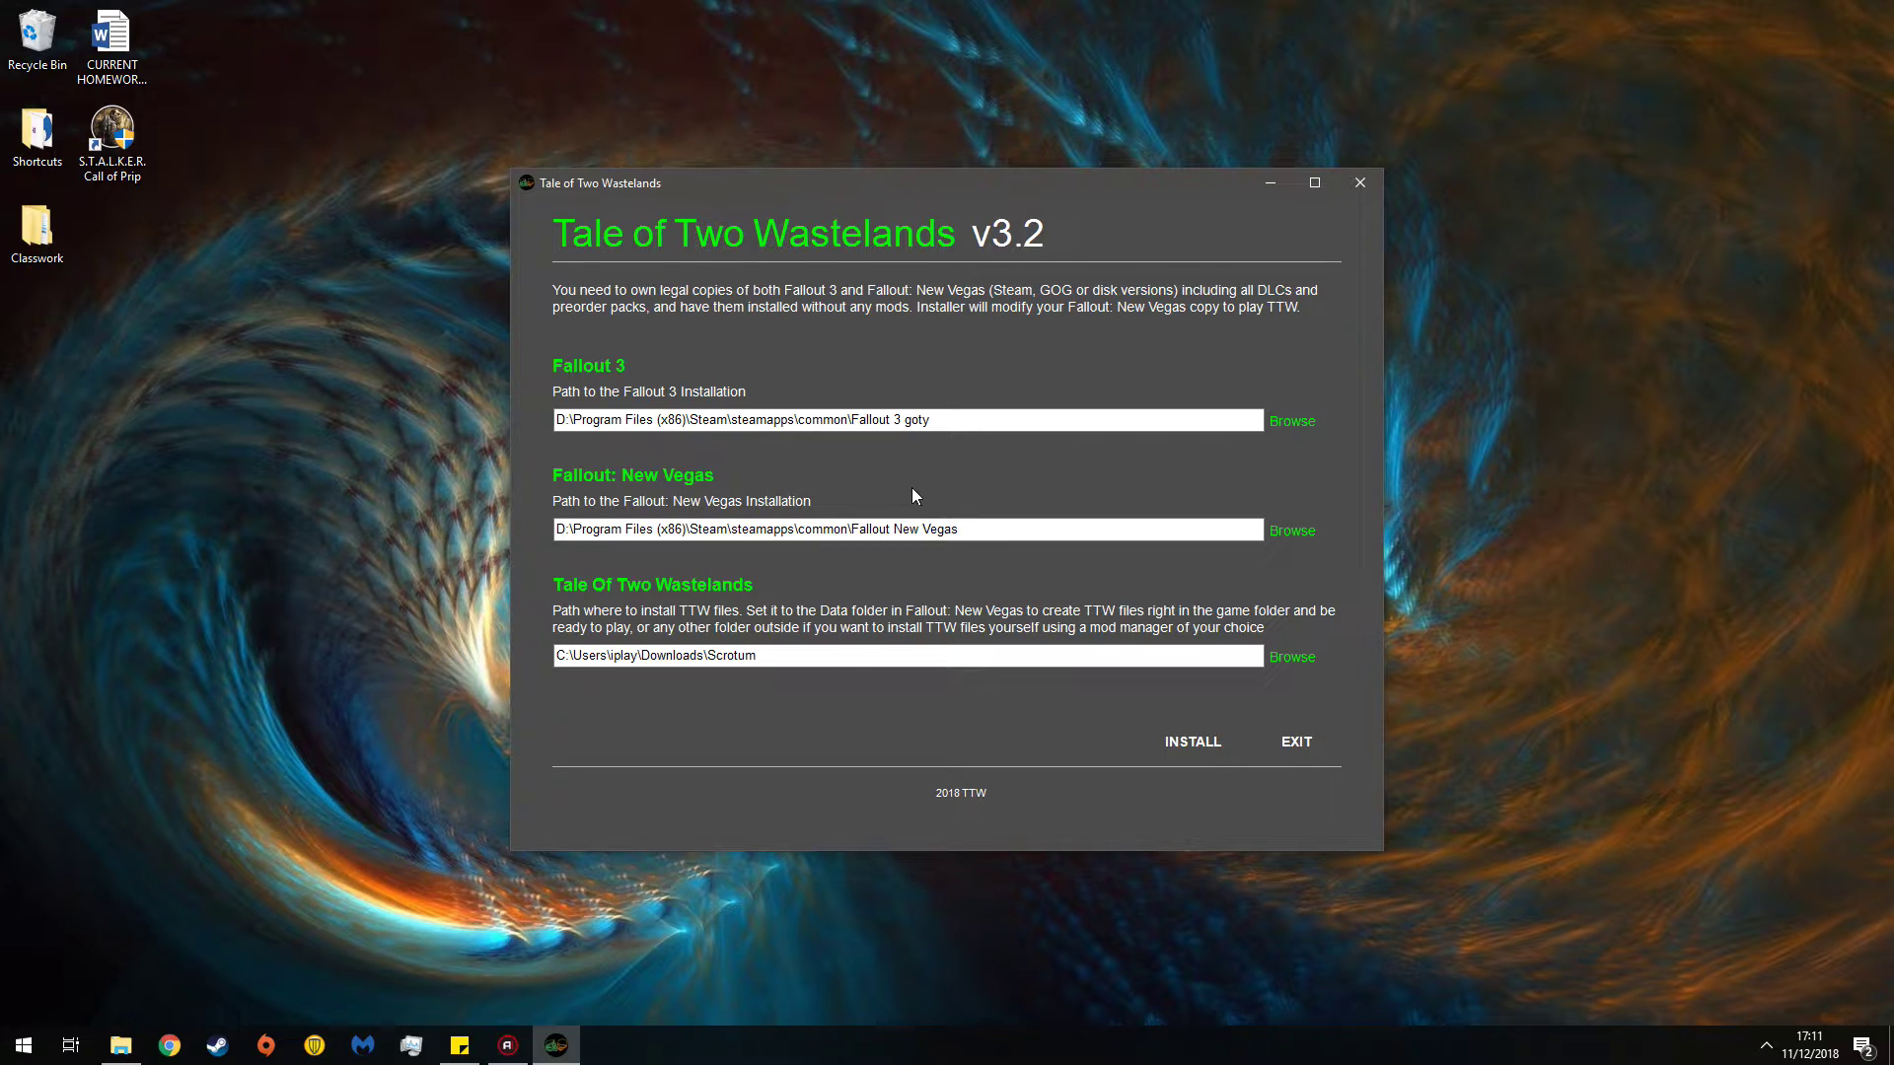
- Exit the finished installer, then in Downloads choose 7-Zip Add to archive for TTW v3.2 Install Files
left_click(1304, 742)
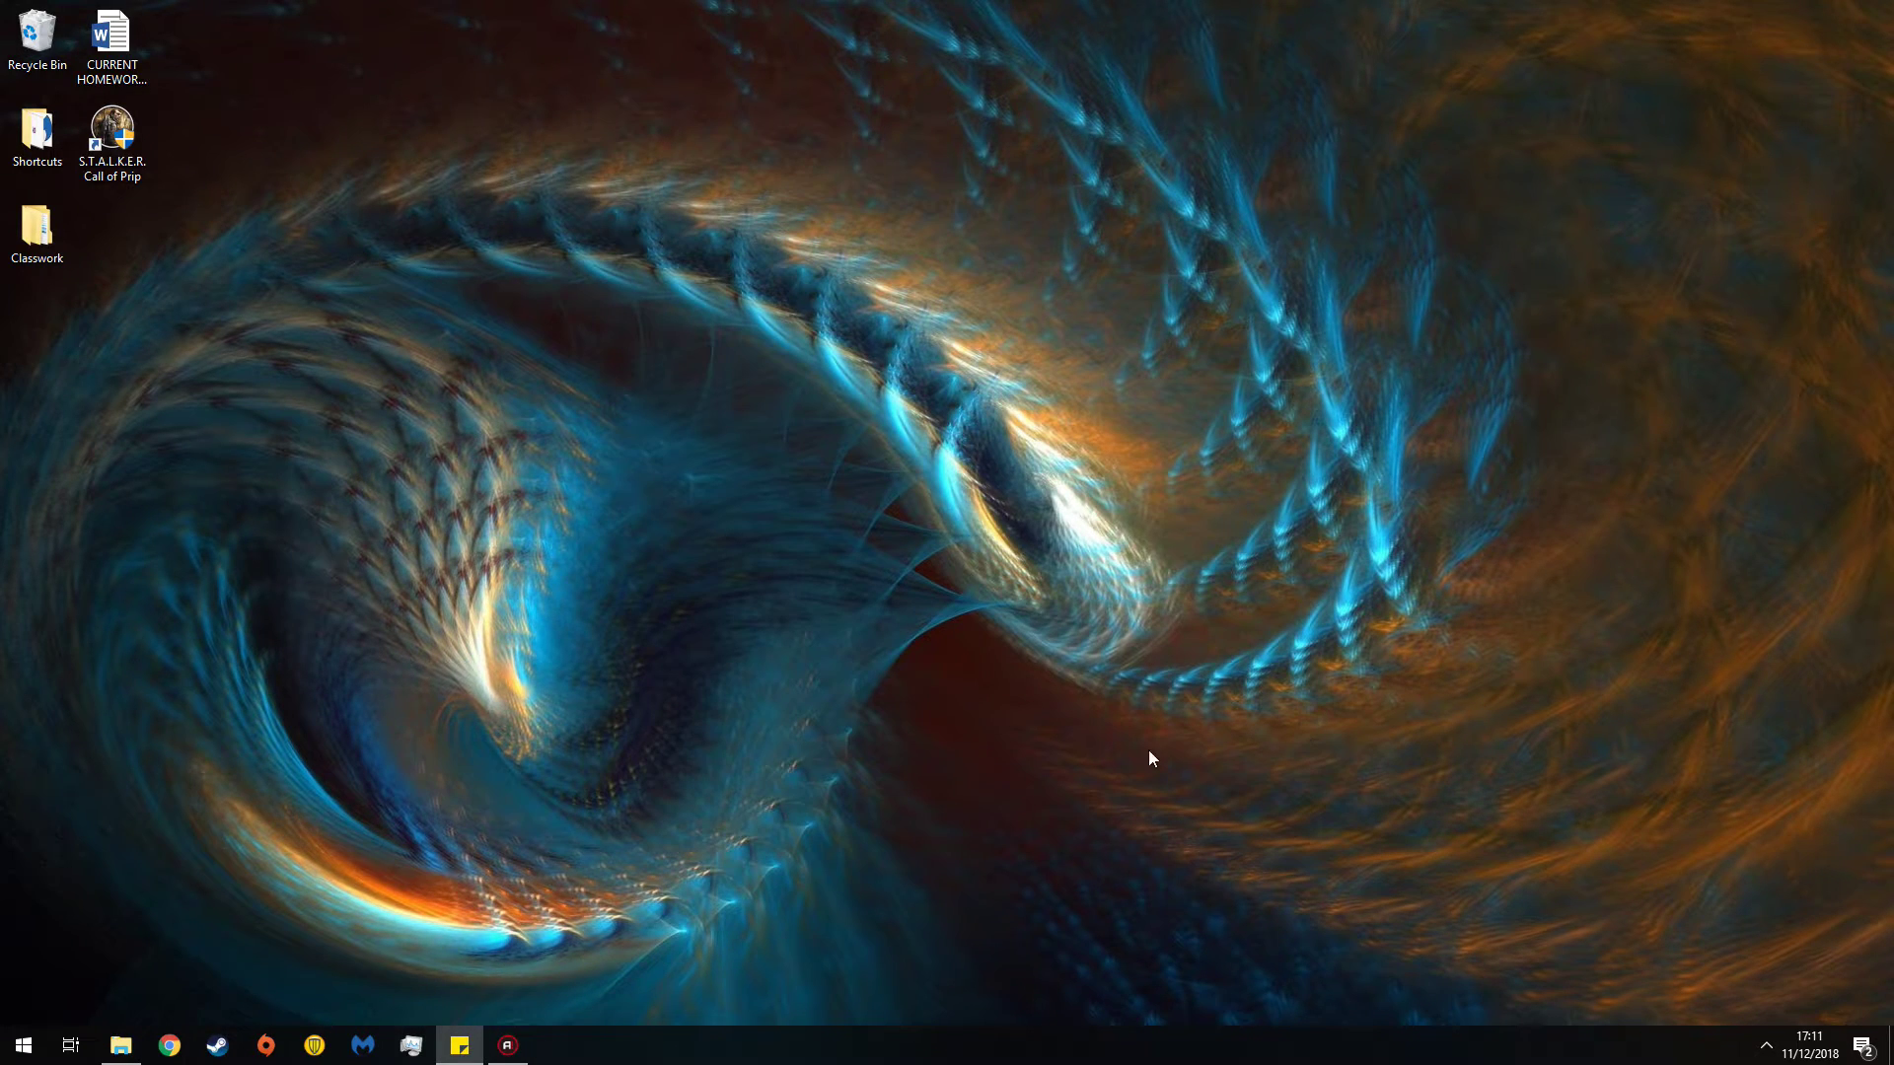
left_click(121, 1045)
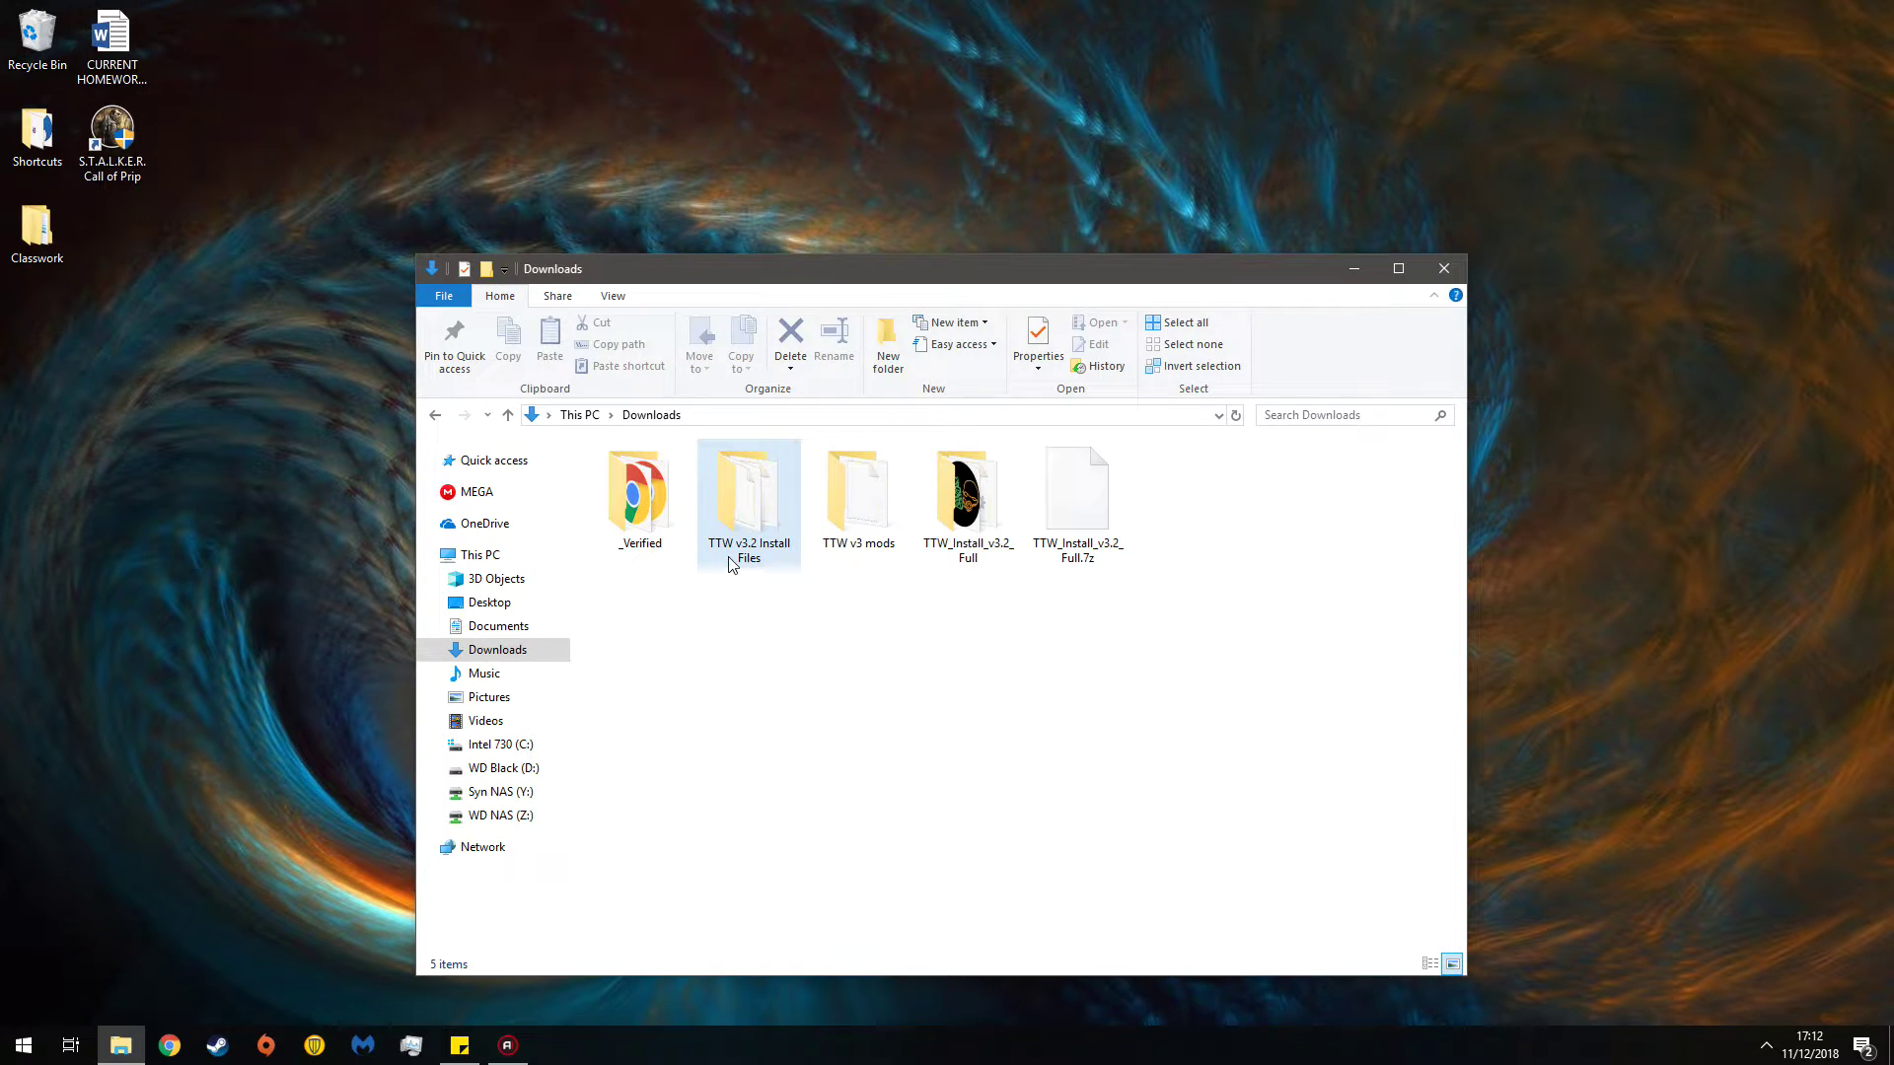
mouse_move(770, 562)
left_click(770, 561)
right_click(745, 525)
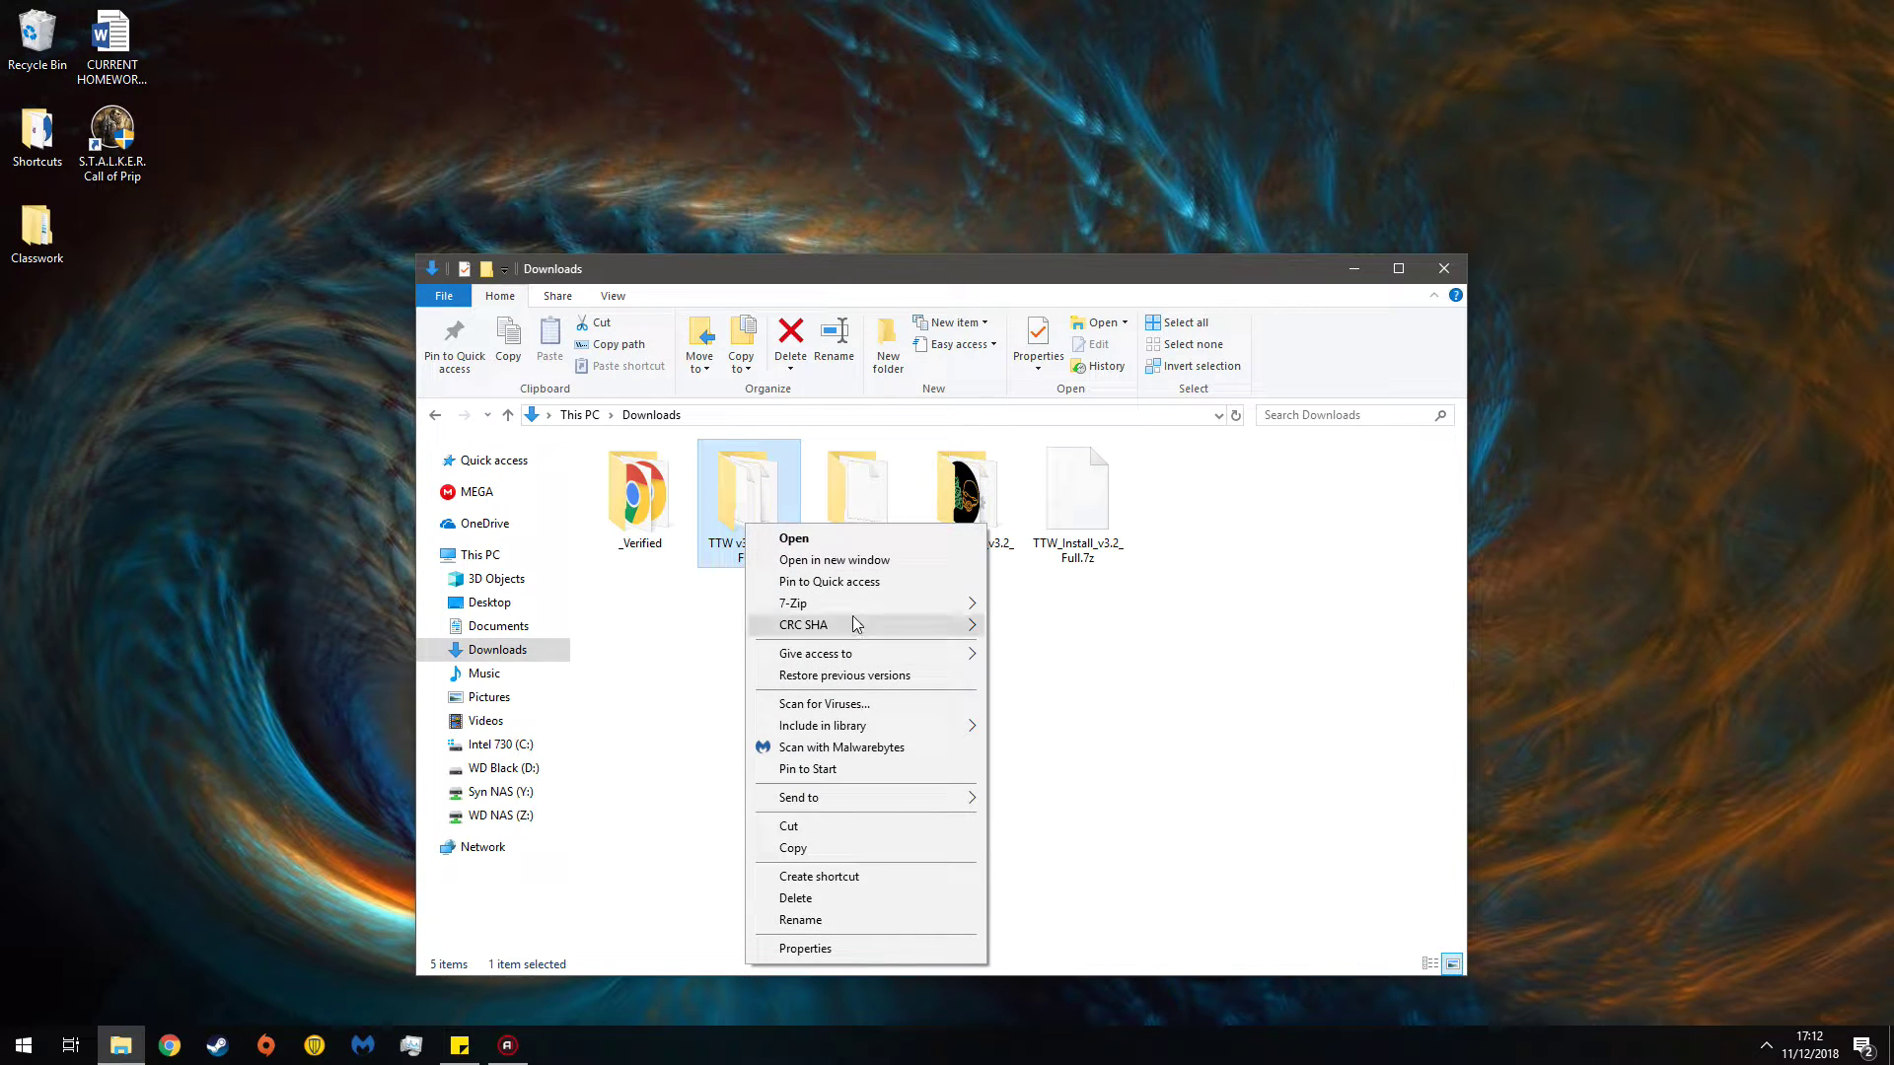
mouse_move(850, 604)
left_click(1030, 608)
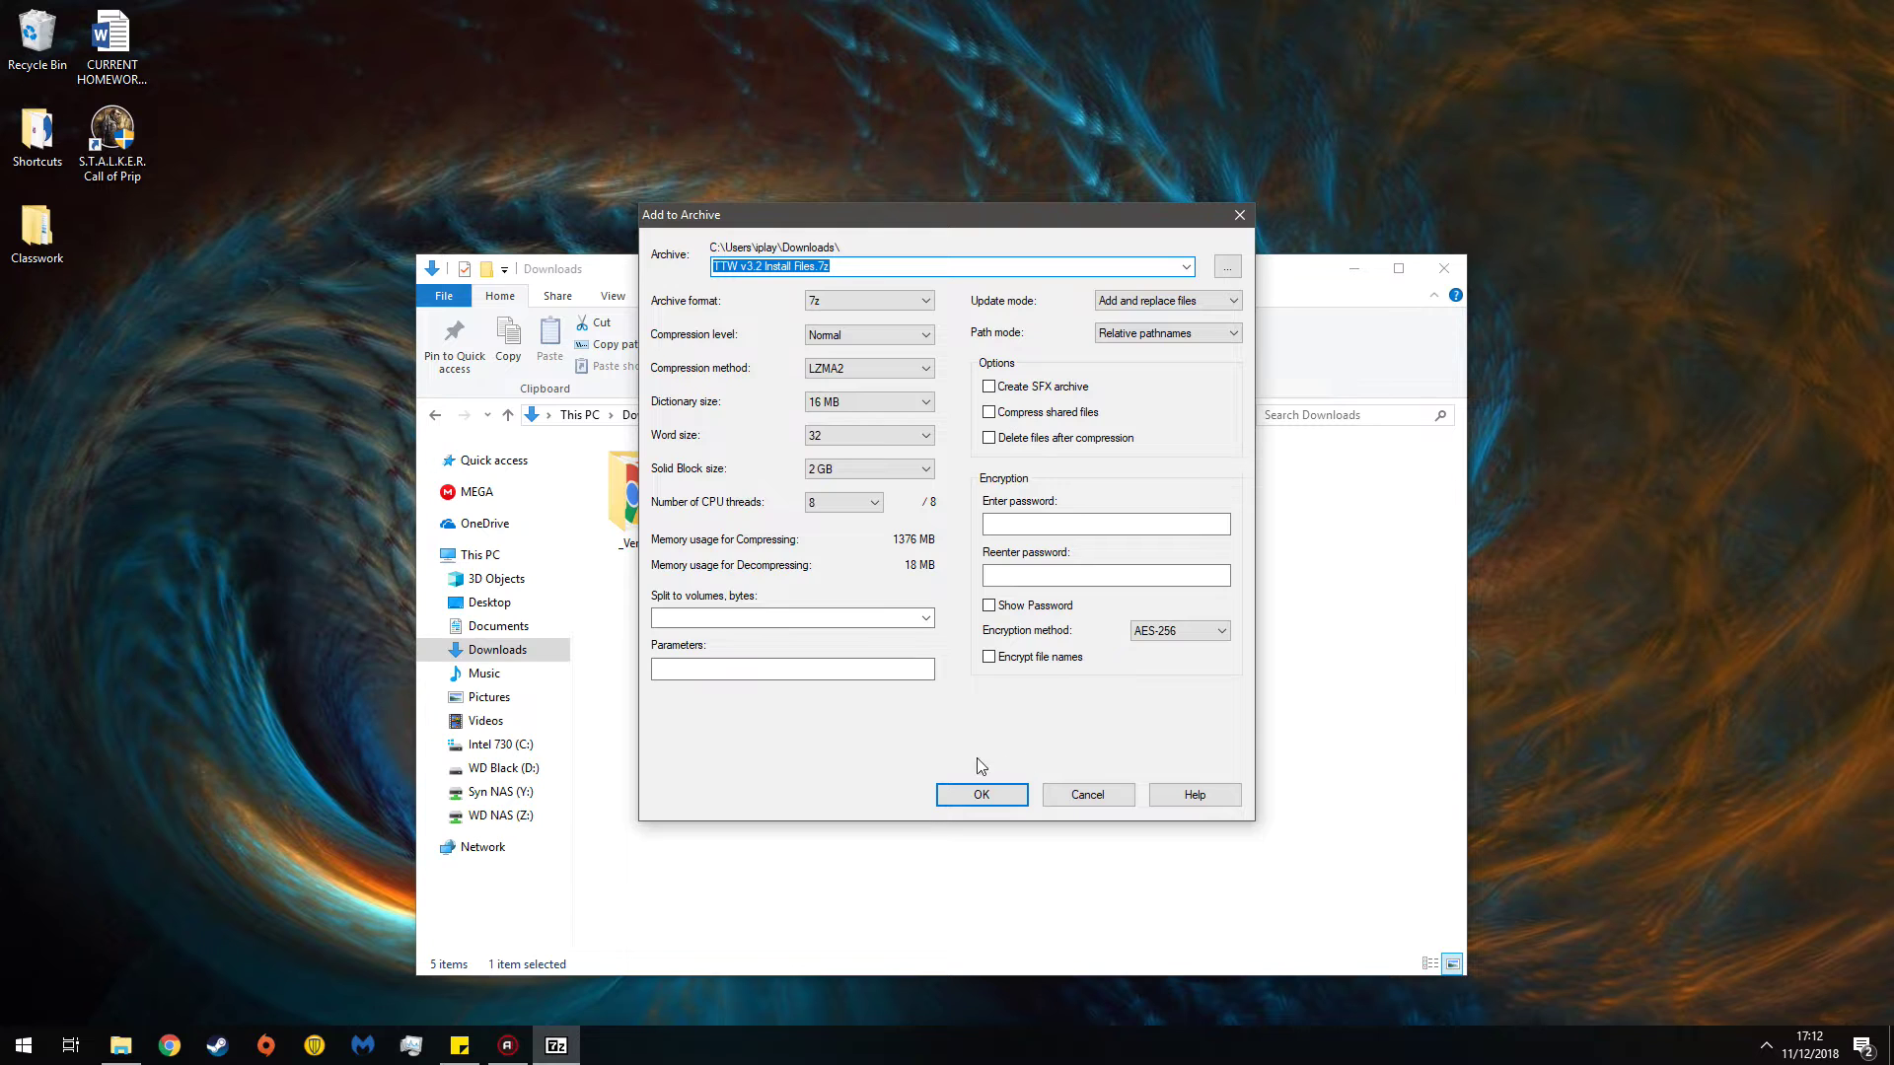
- Start compressing into TTW v3.2 Install Files.7z and bring the Downloads window back in front
left_click(955, 801)
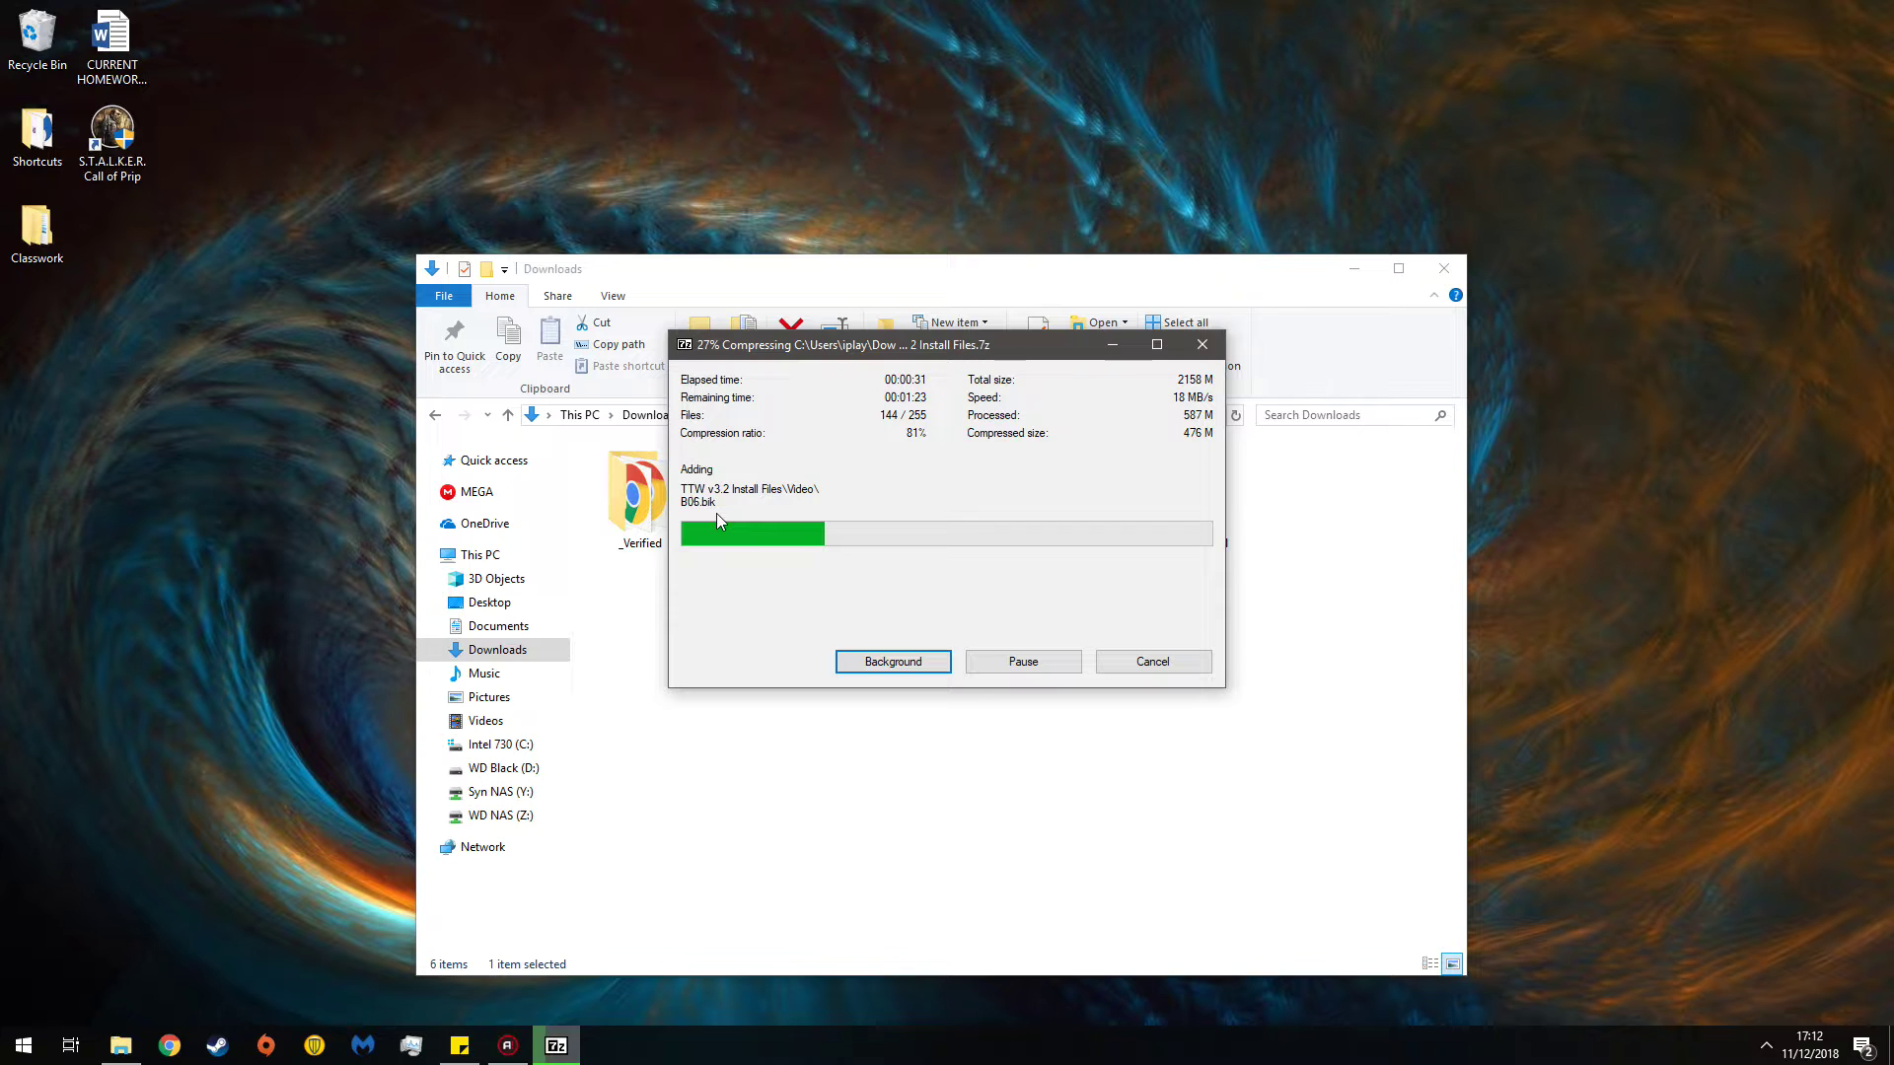
left_click(1089, 271)
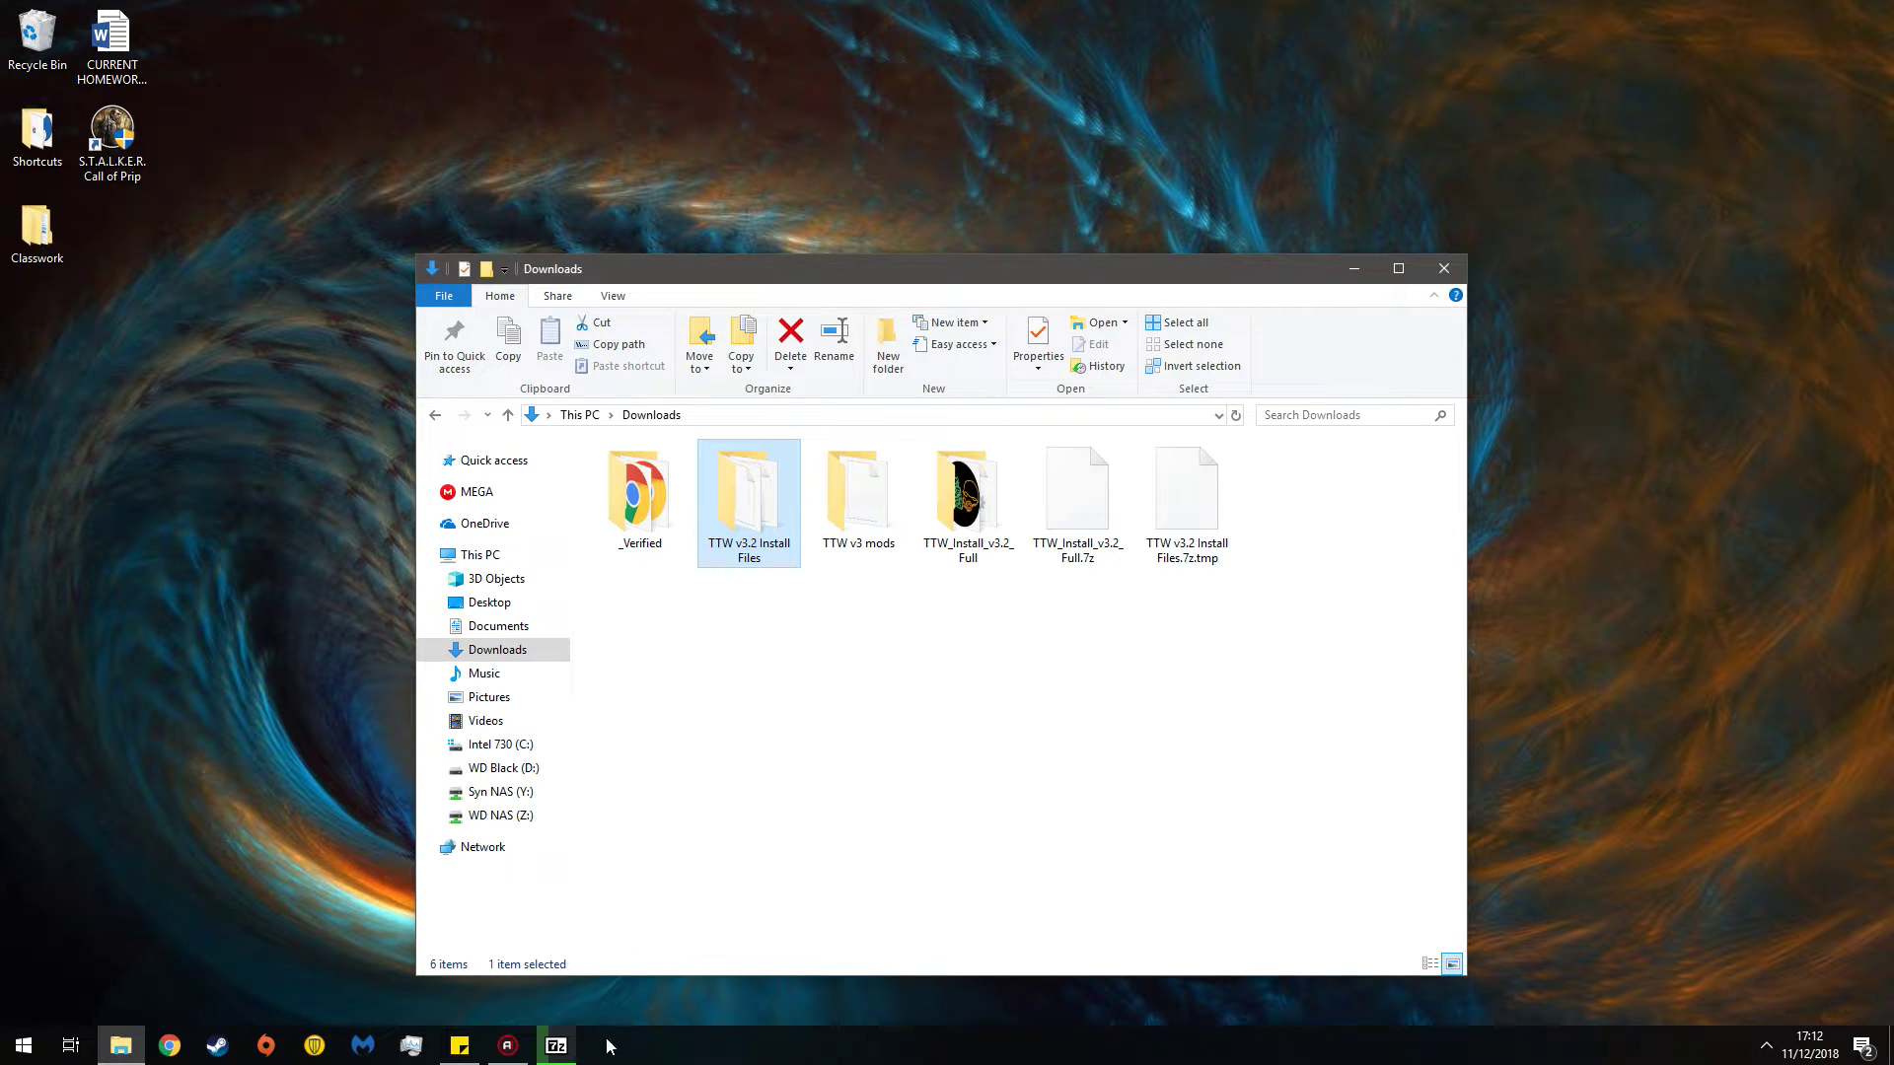
- Open TTW v3.2 Install Files and look through its Music, nvse and sound subfolders
double_click(750, 523)
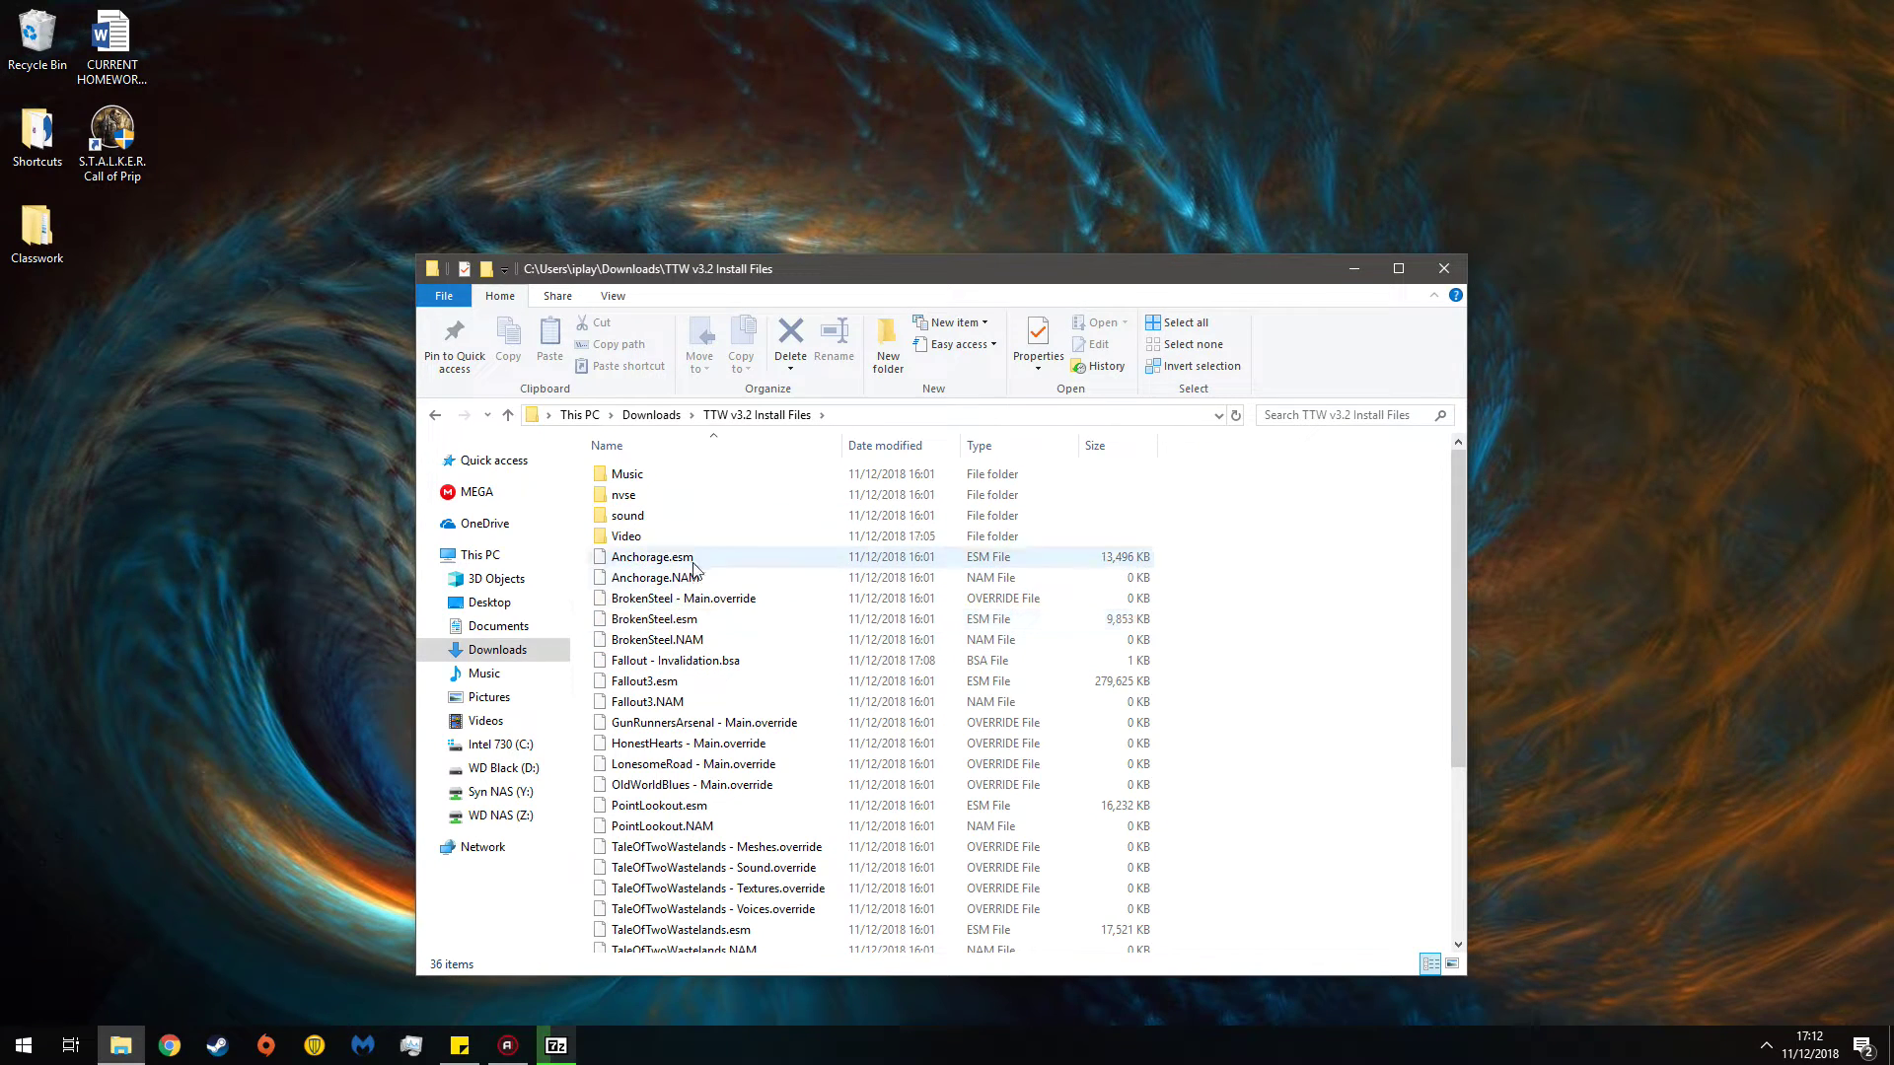
double_click(660, 477)
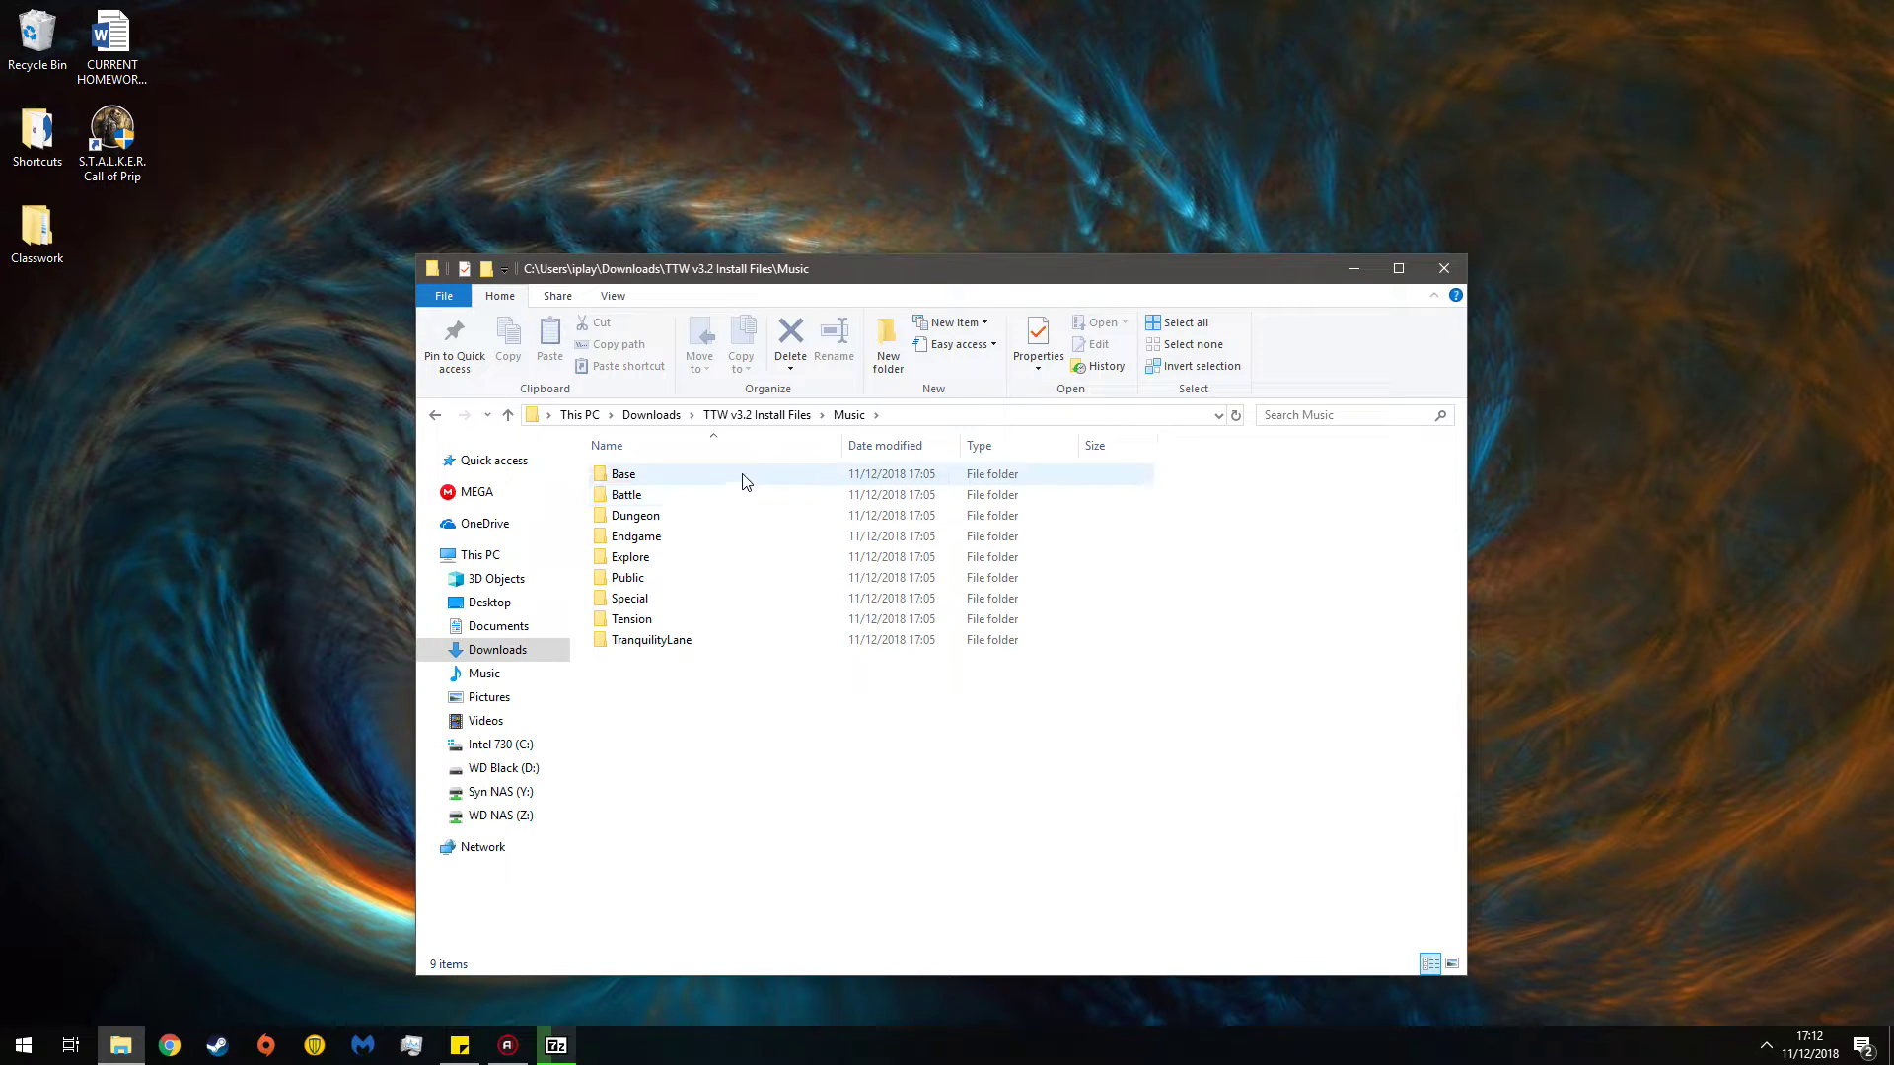
left_click(779, 414)
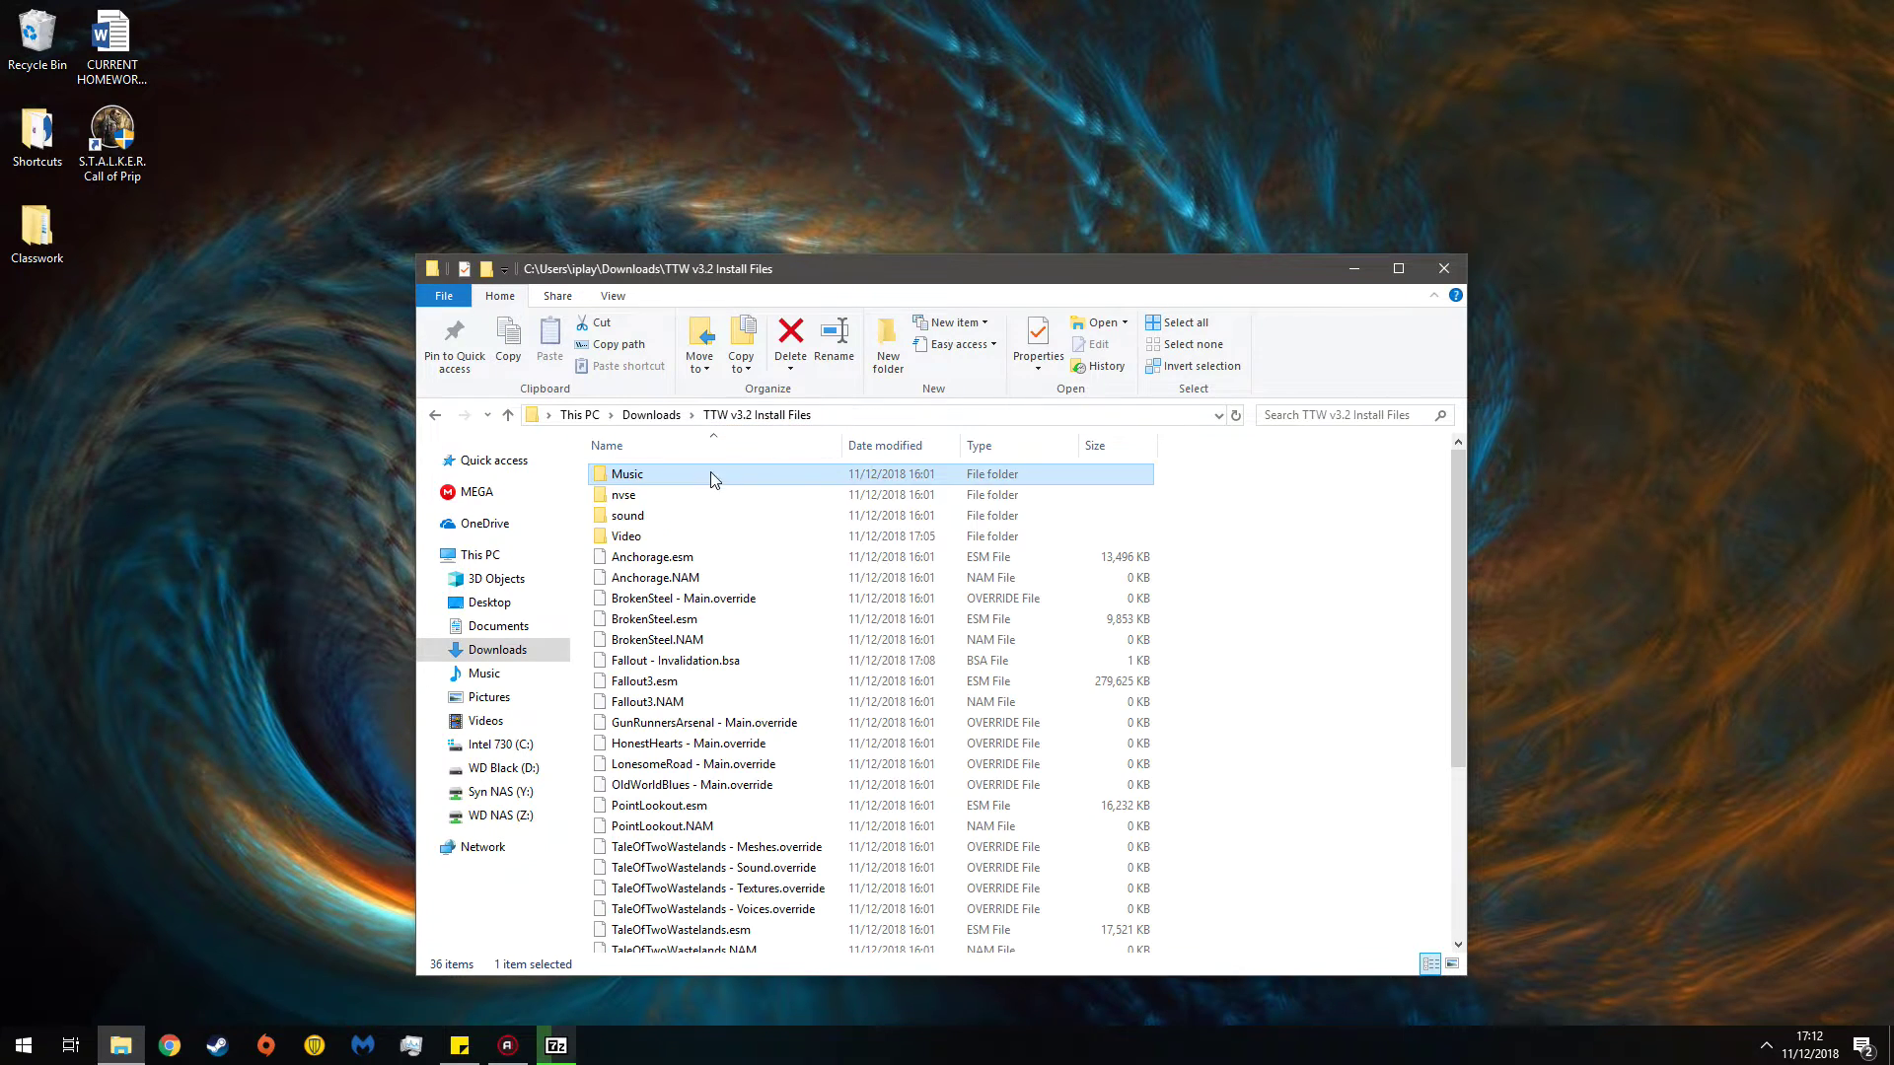
double_click(660, 498)
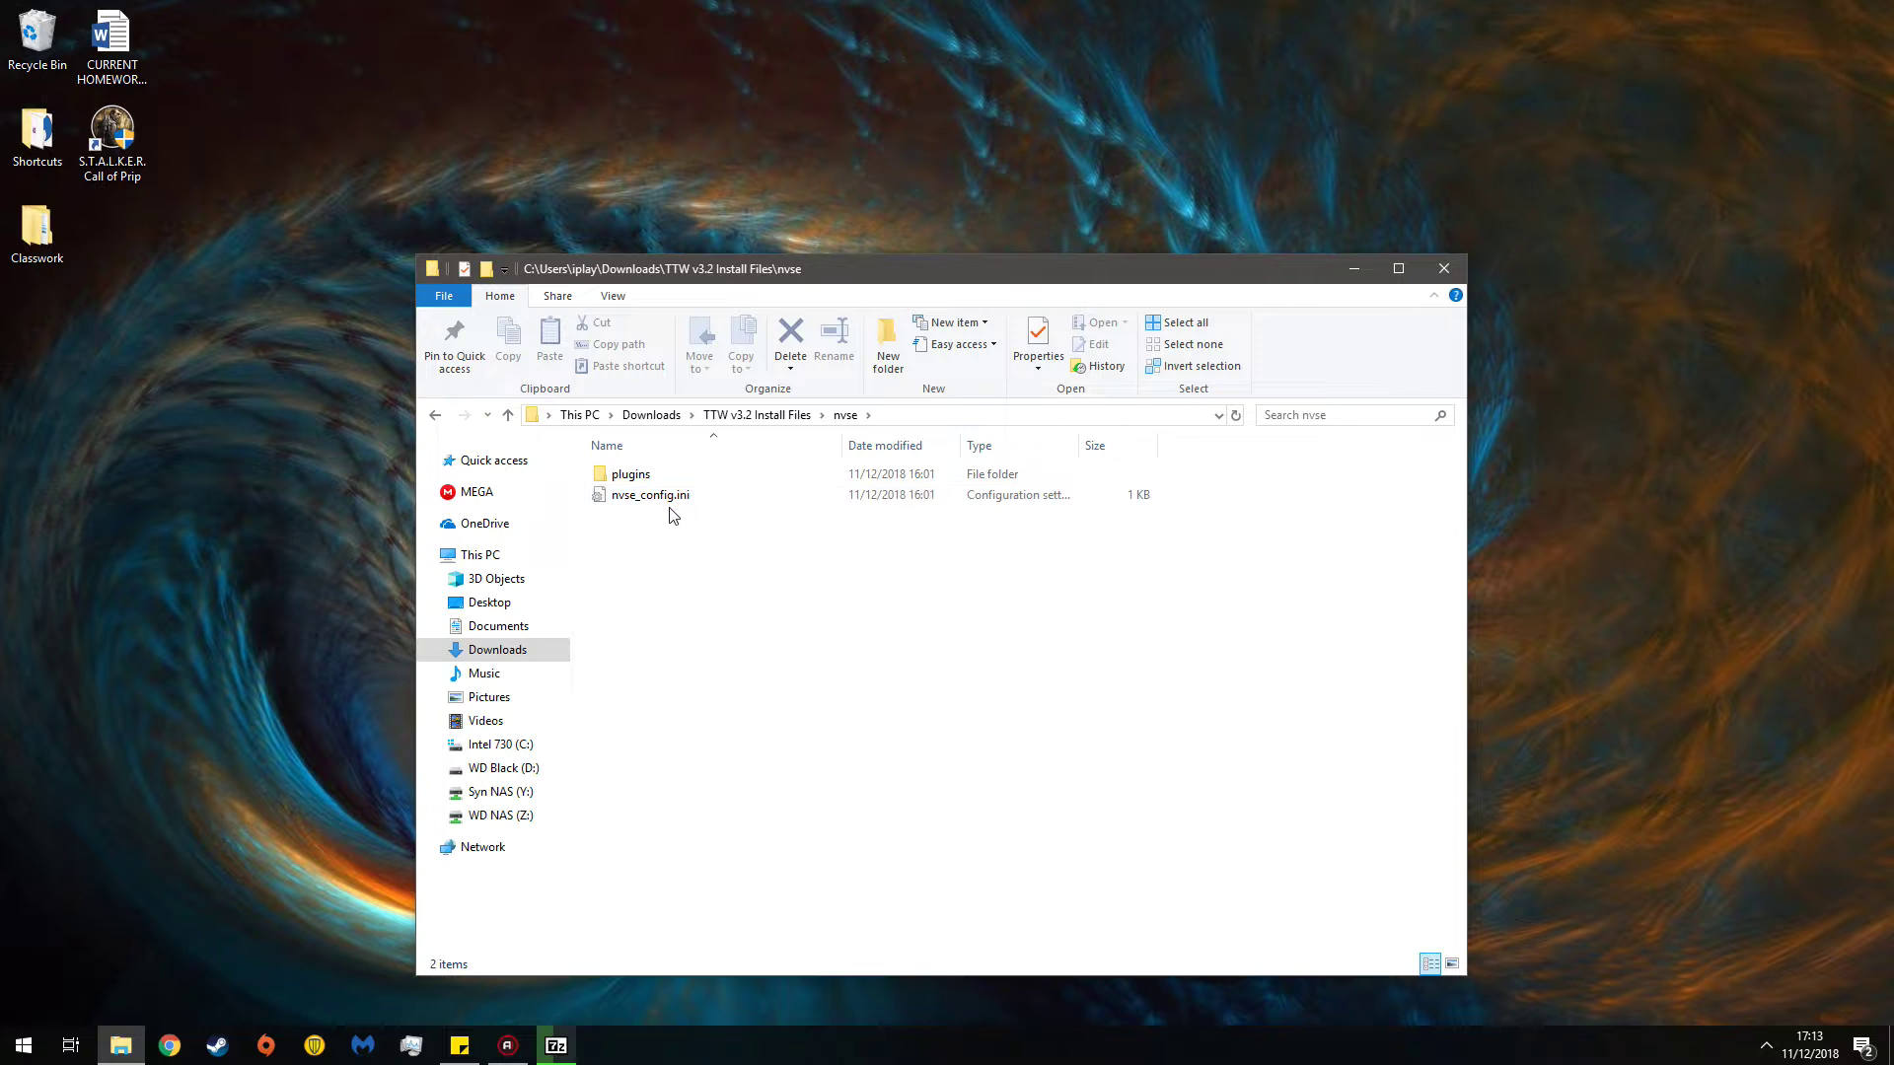
left_click(779, 416)
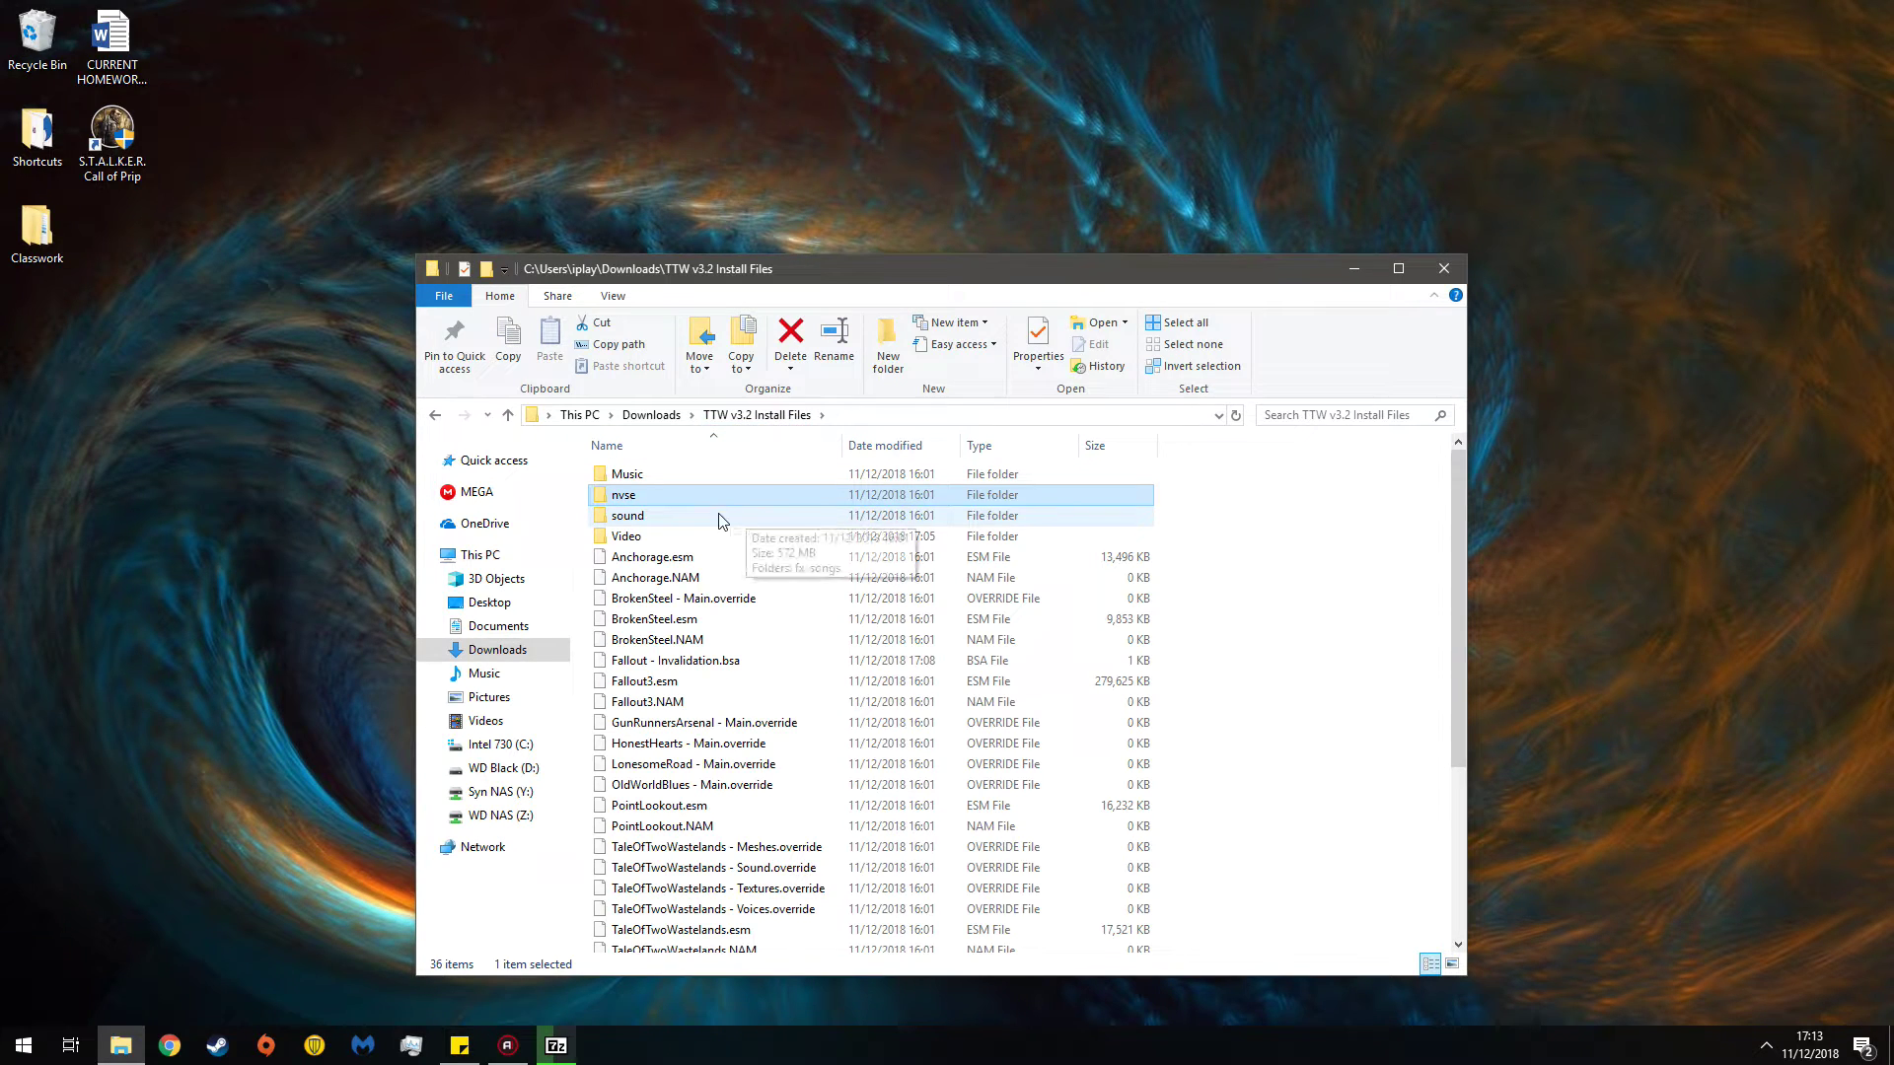
double_click(627, 524)
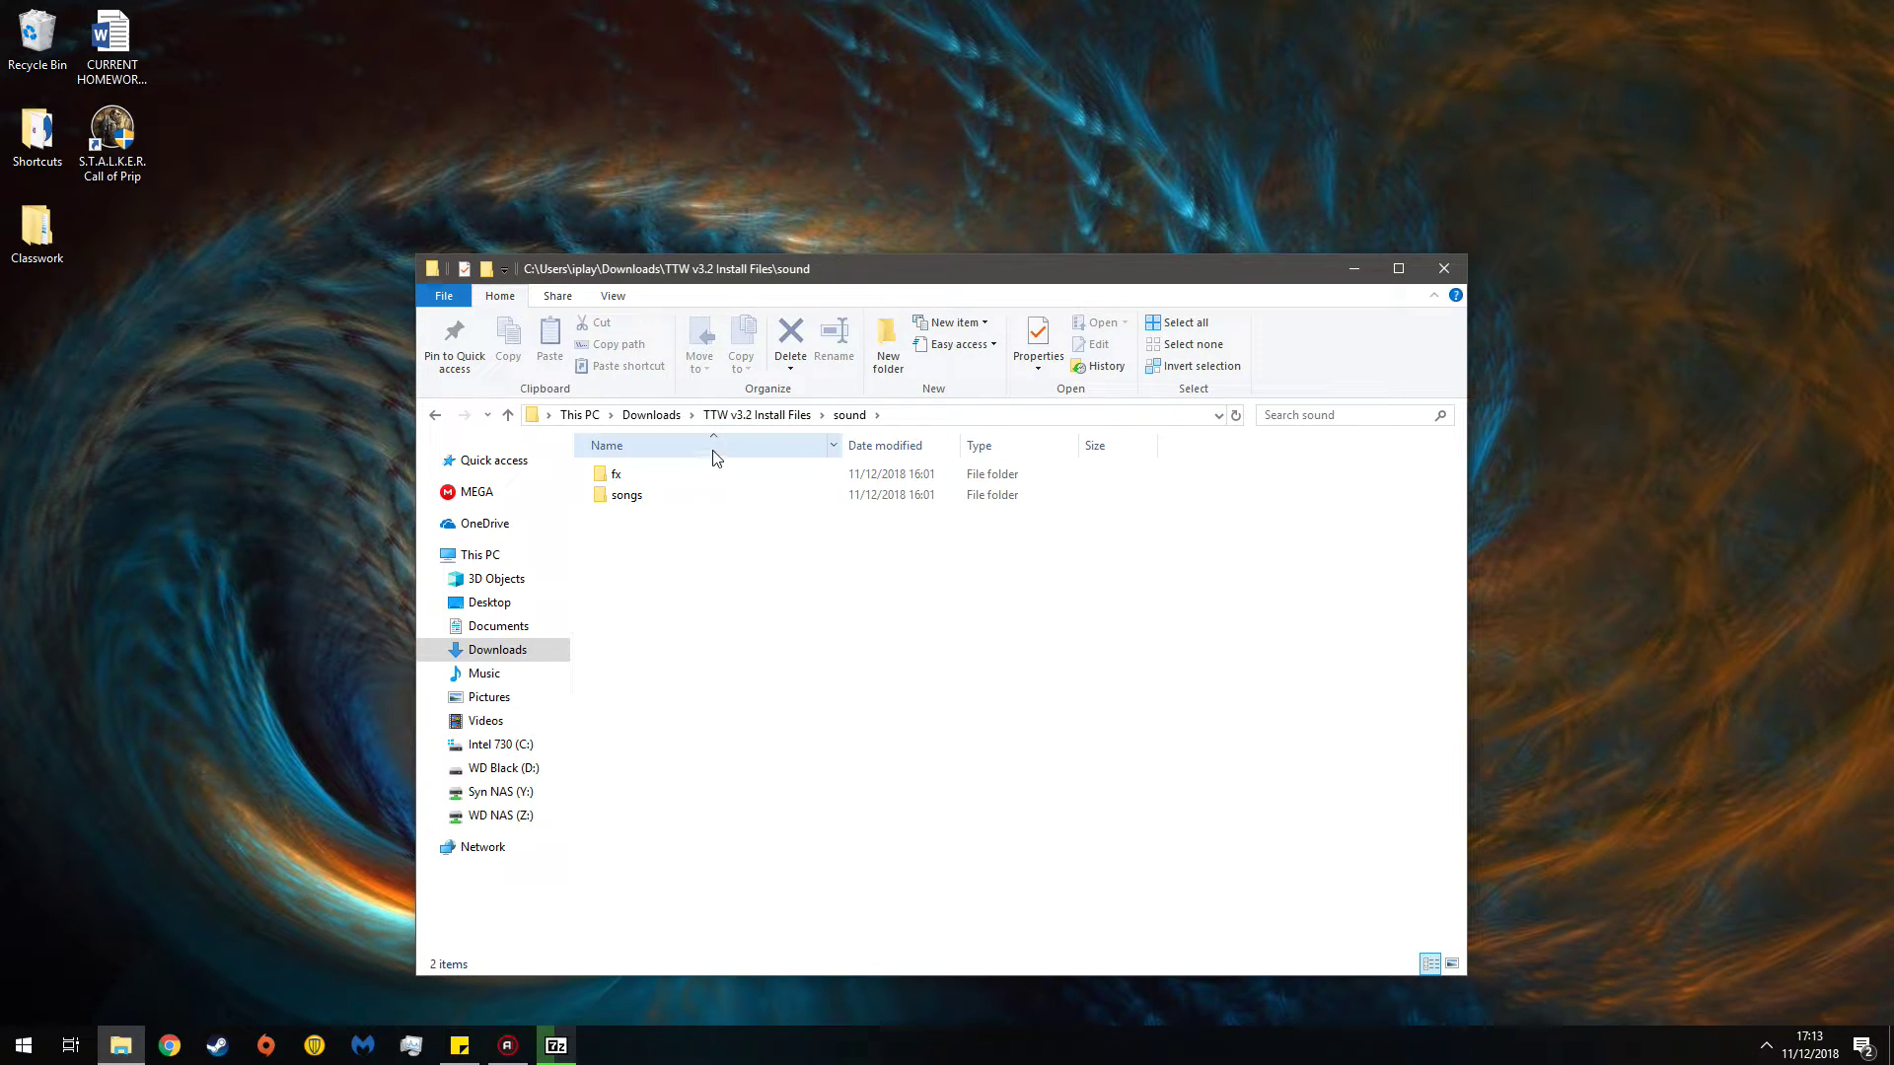
left_click(779, 416)
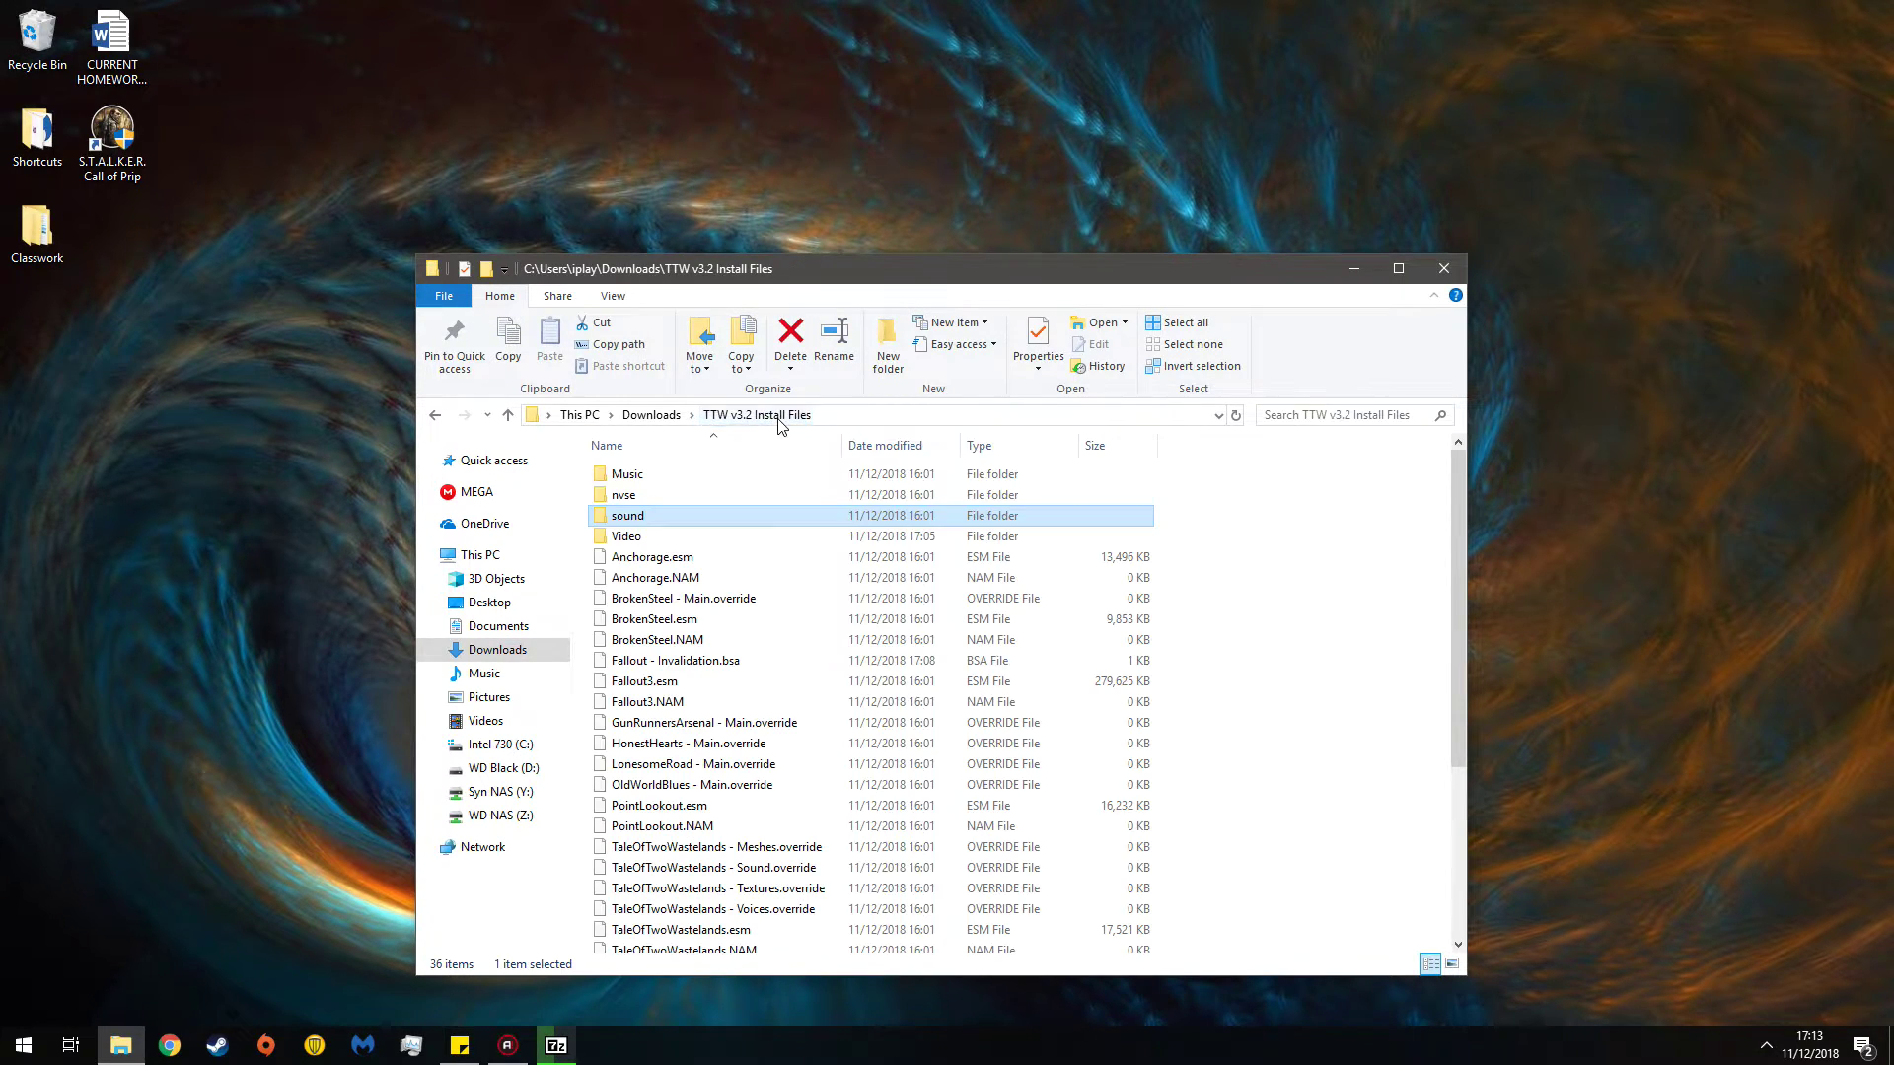
- Open the Video subfolder and scroll through its 35 .bik files
double_click(638, 538)
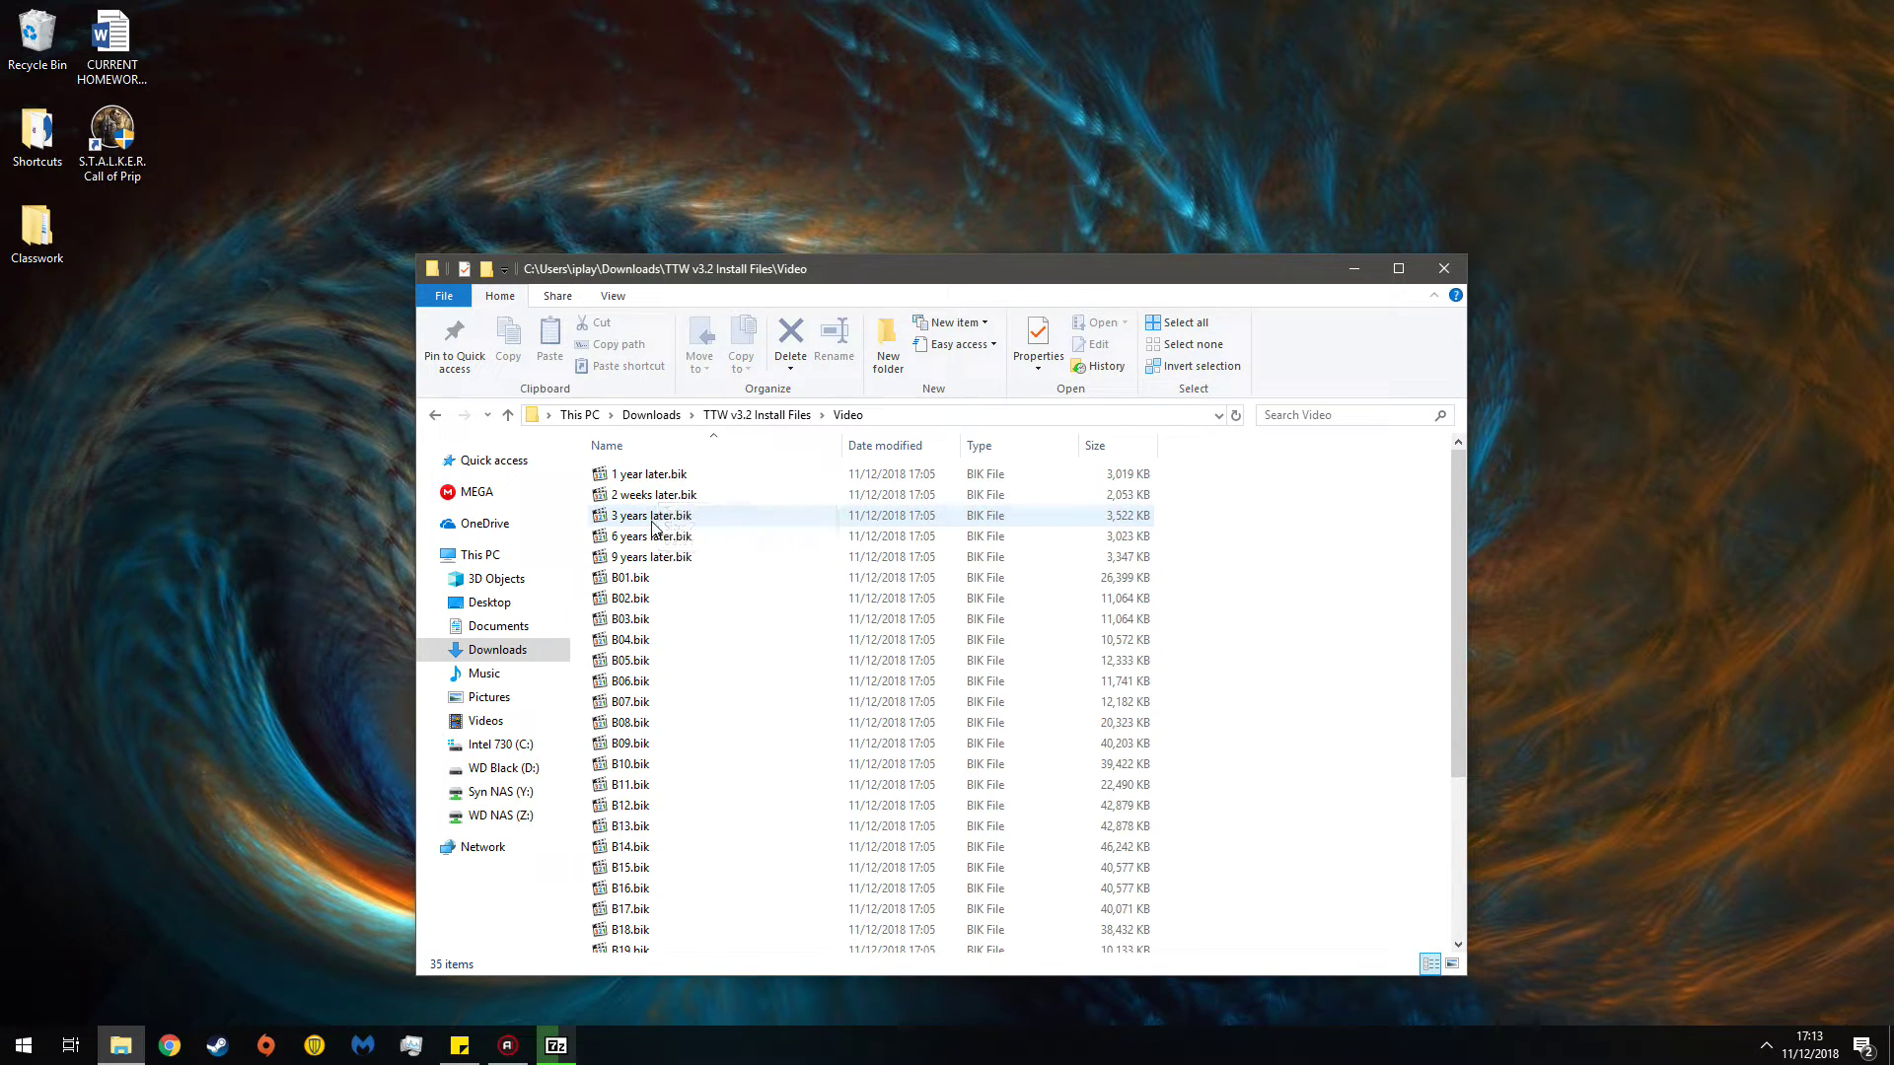
scroll(737, 671, "down", 4)
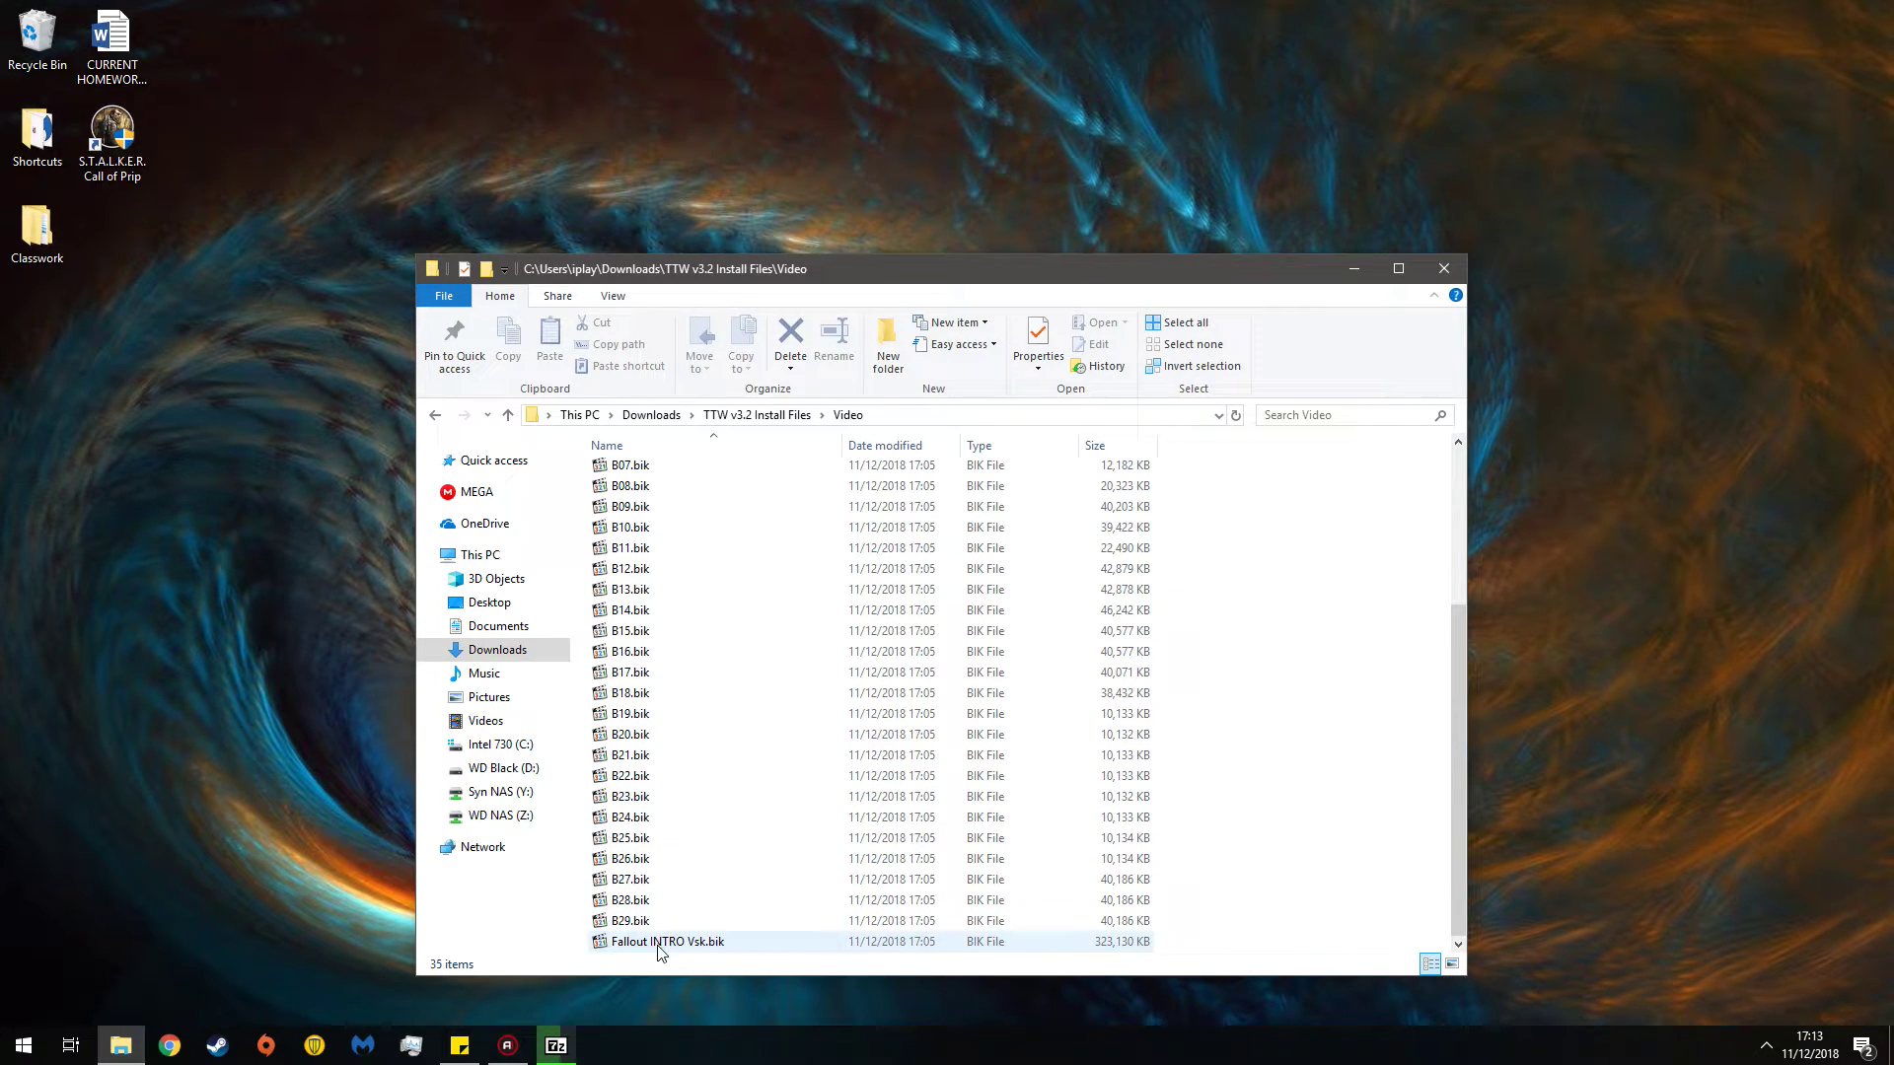
scroll(830, 592, "up", 4)
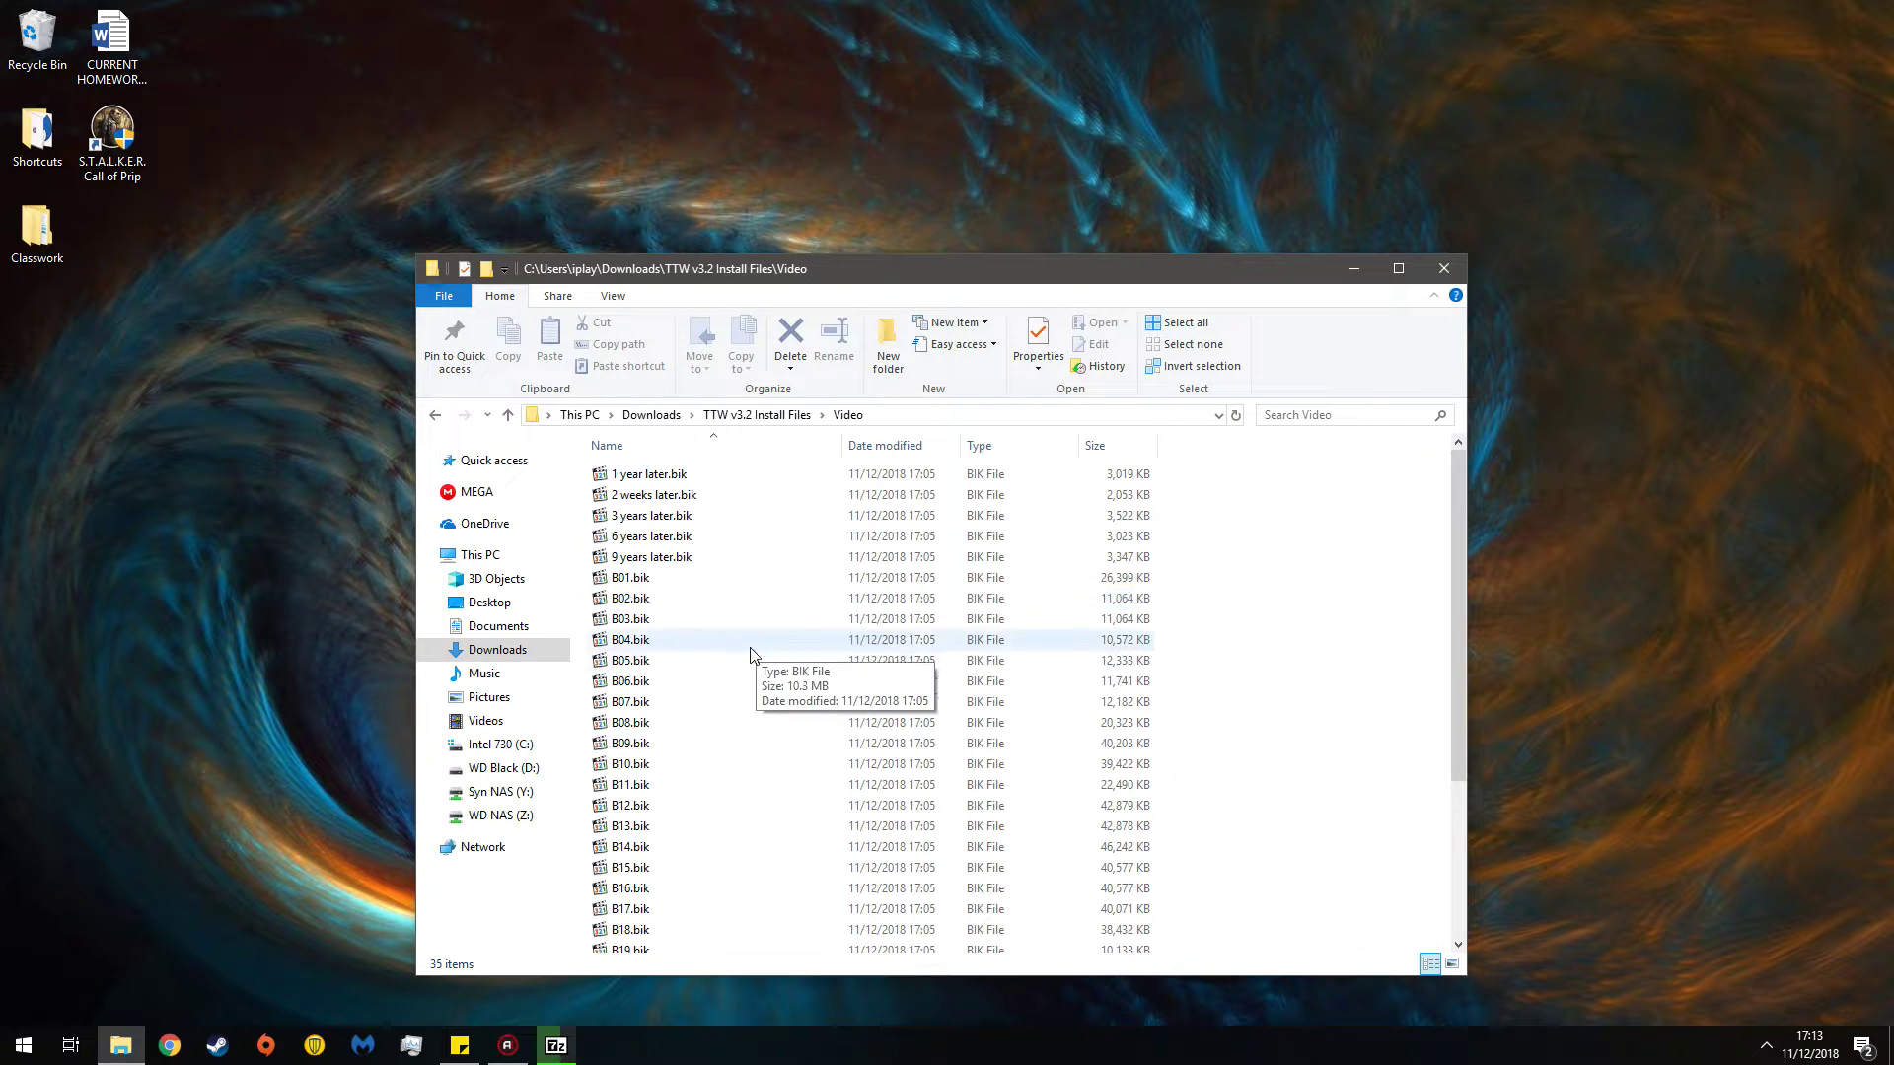
- Return to the 36-item TTW v3.2 Install Files list, scroll it, and check 7-Zip's 95% progress
left_click(763, 416)
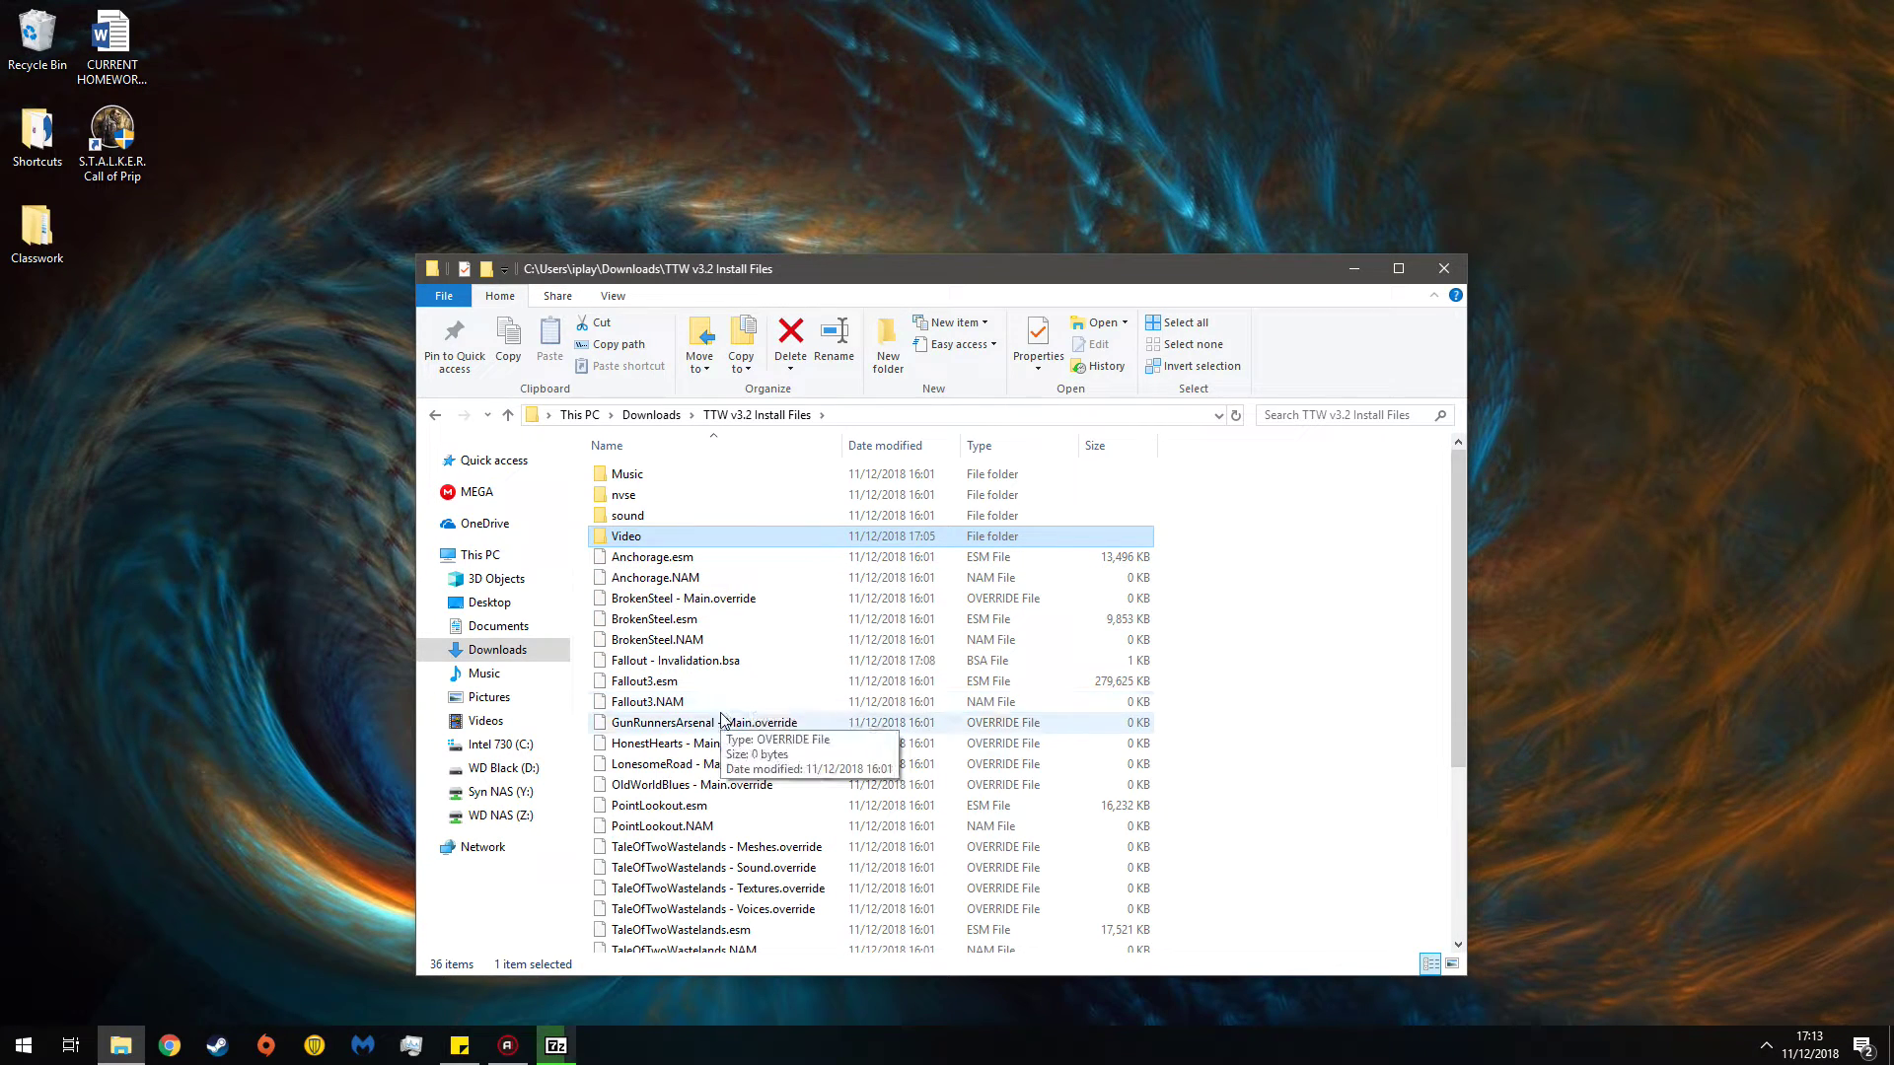
scroll(721, 717, "down", 3)
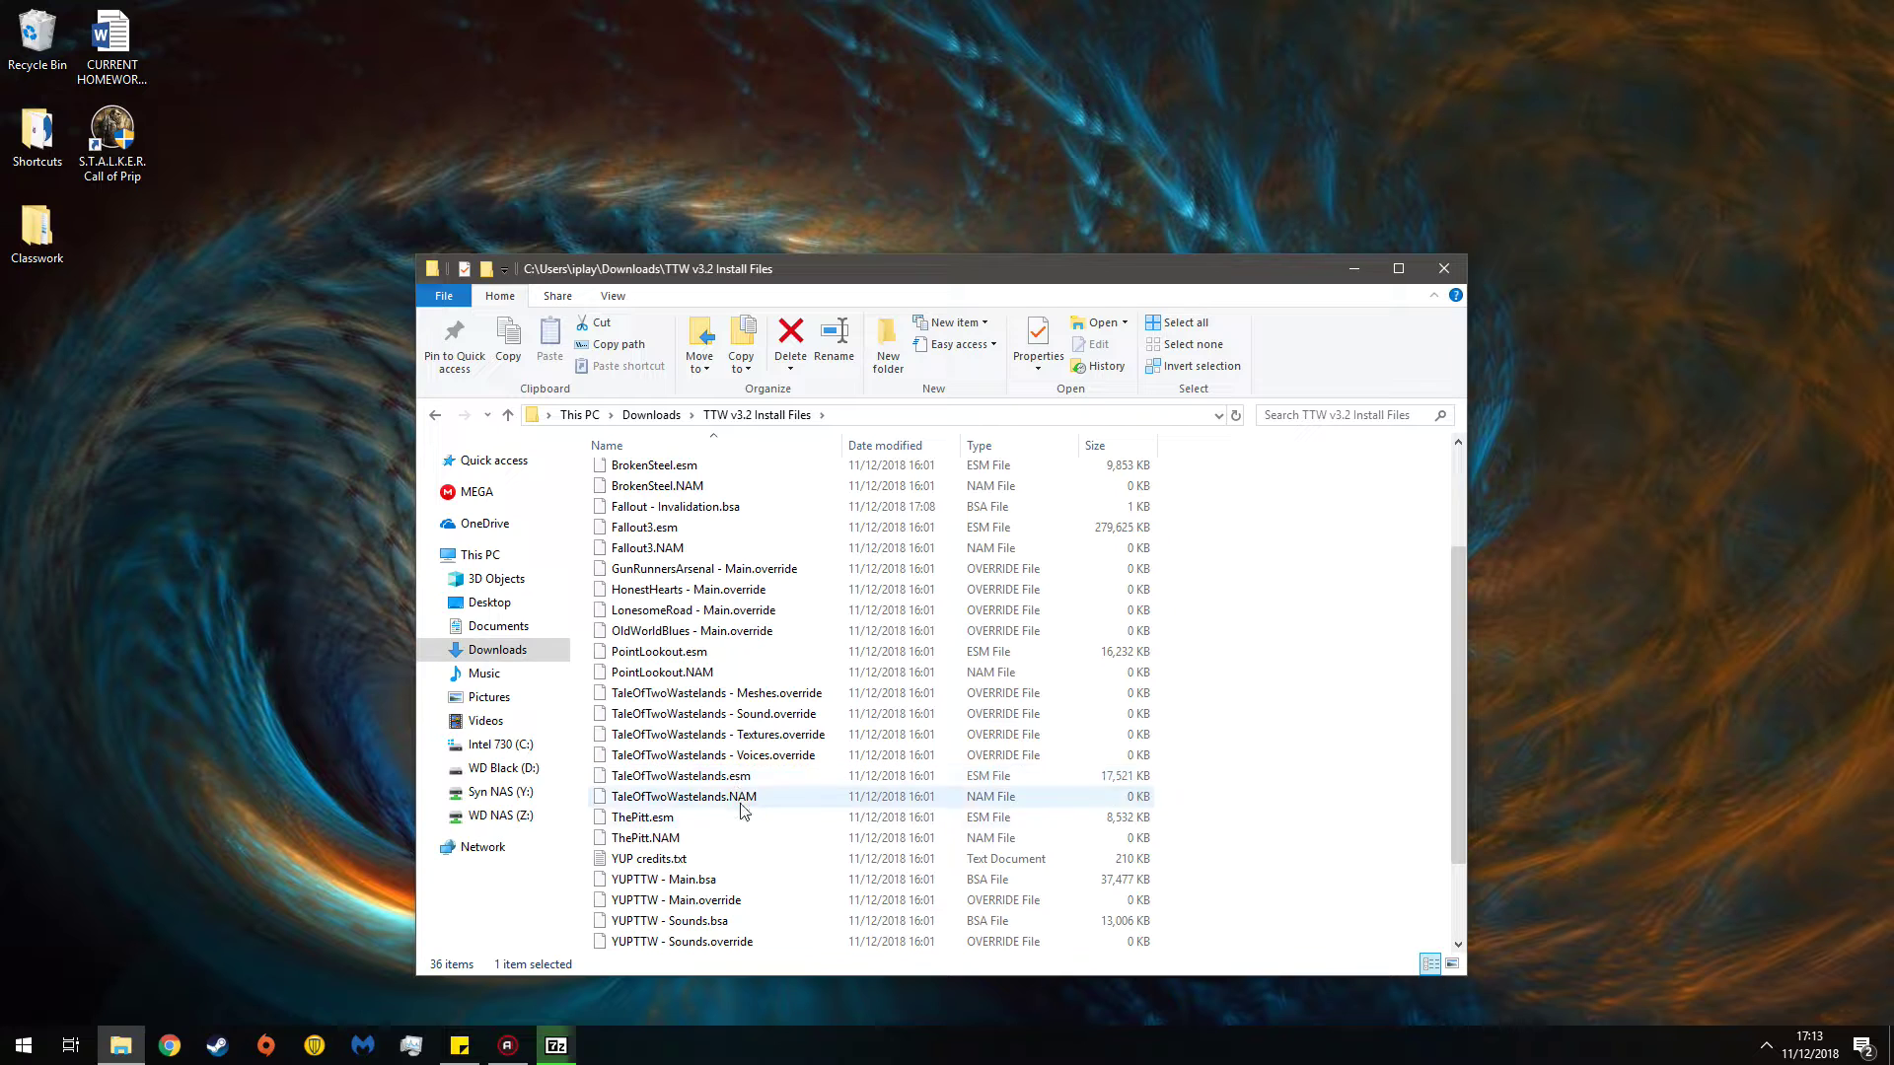
scroll(744, 839, "down", 2)
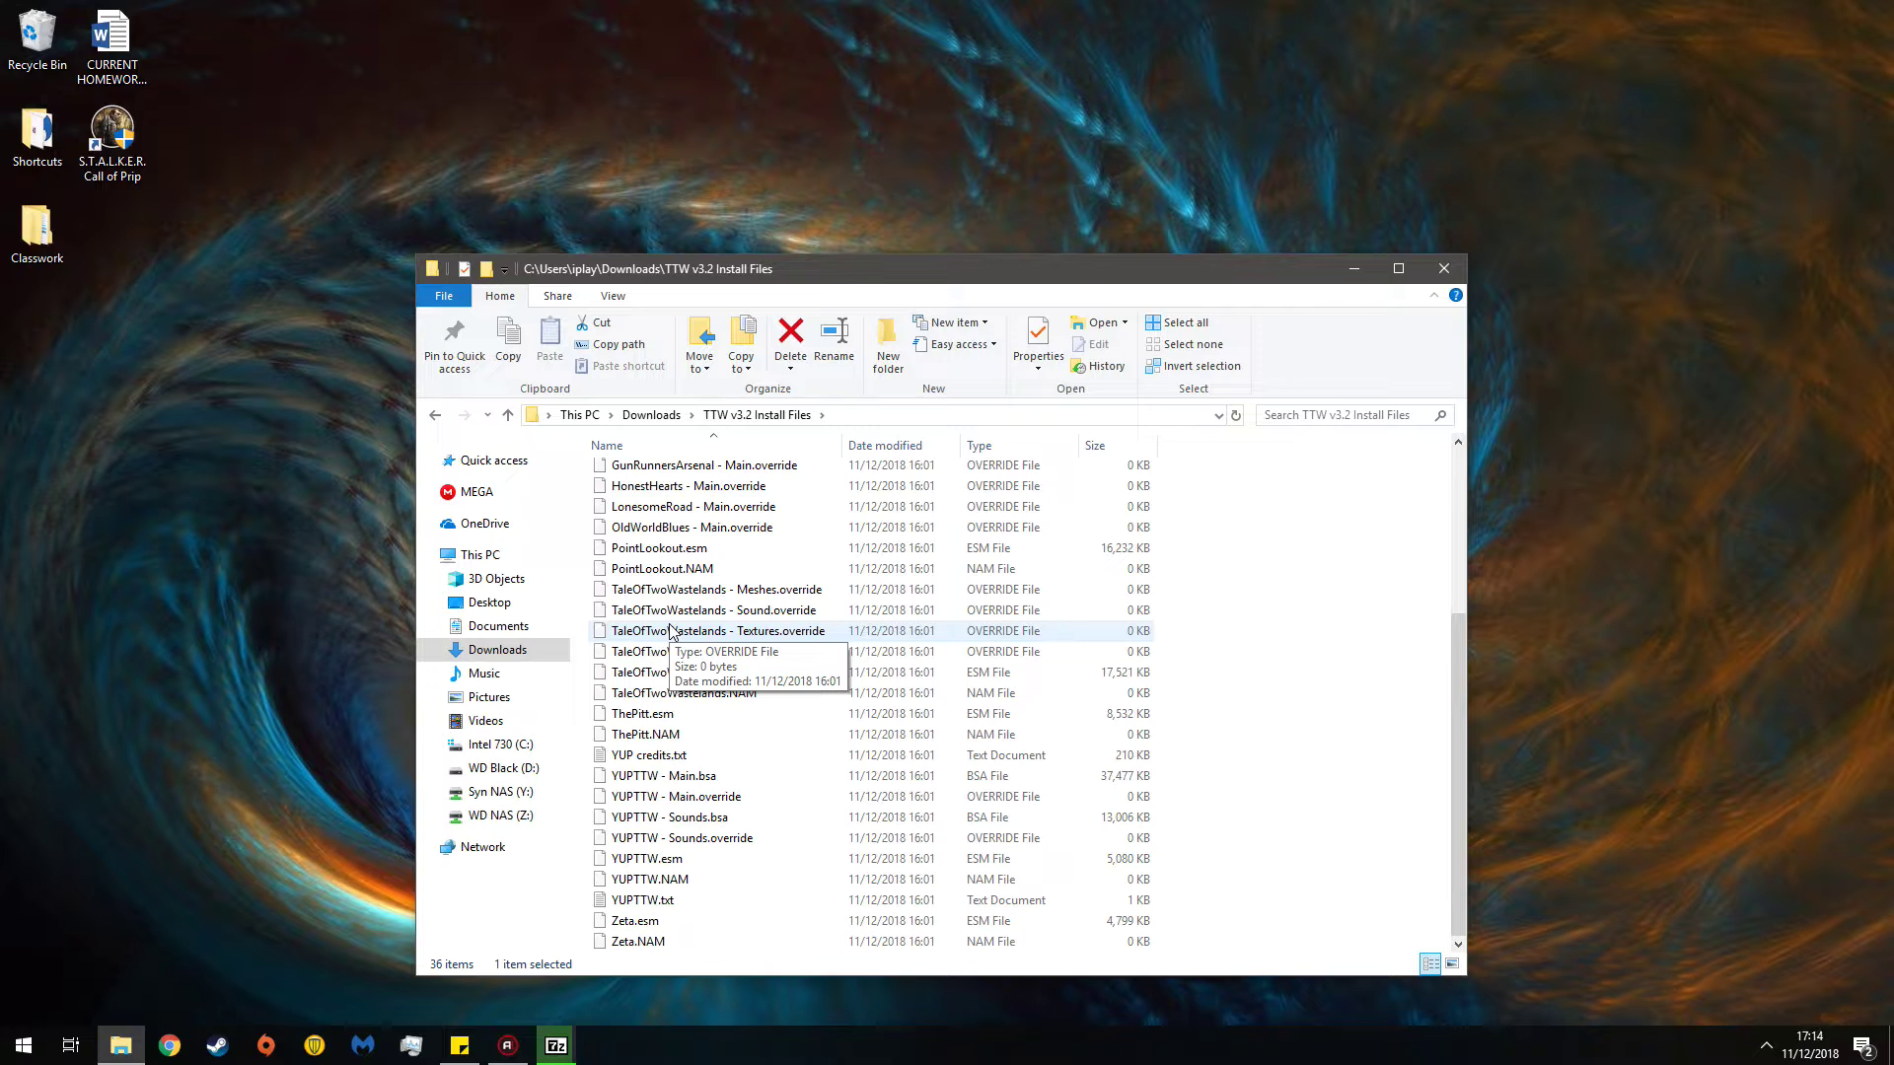
left_click(557, 1045)
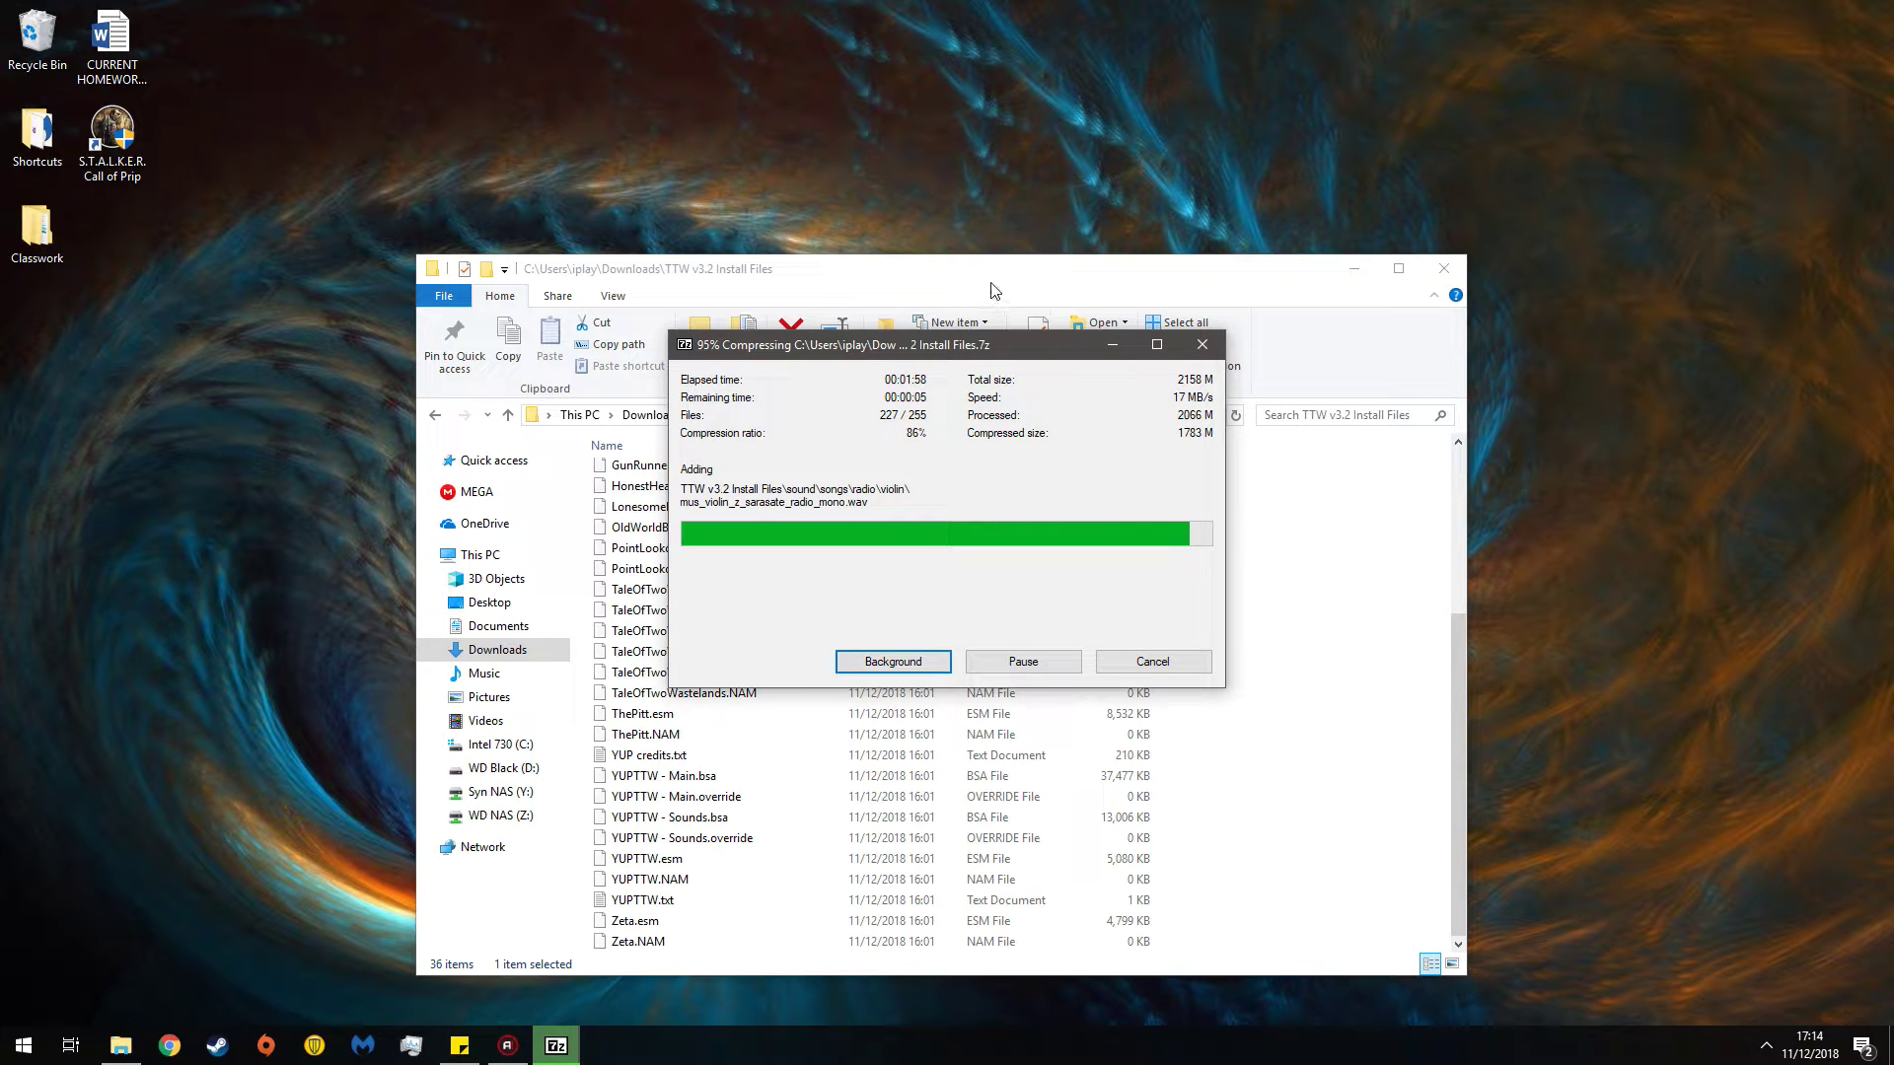
- Go up to Downloads showing the finished TTW v3.2 Install Files.7z and select the install files folder
scroll(804, 653, "up", 5)
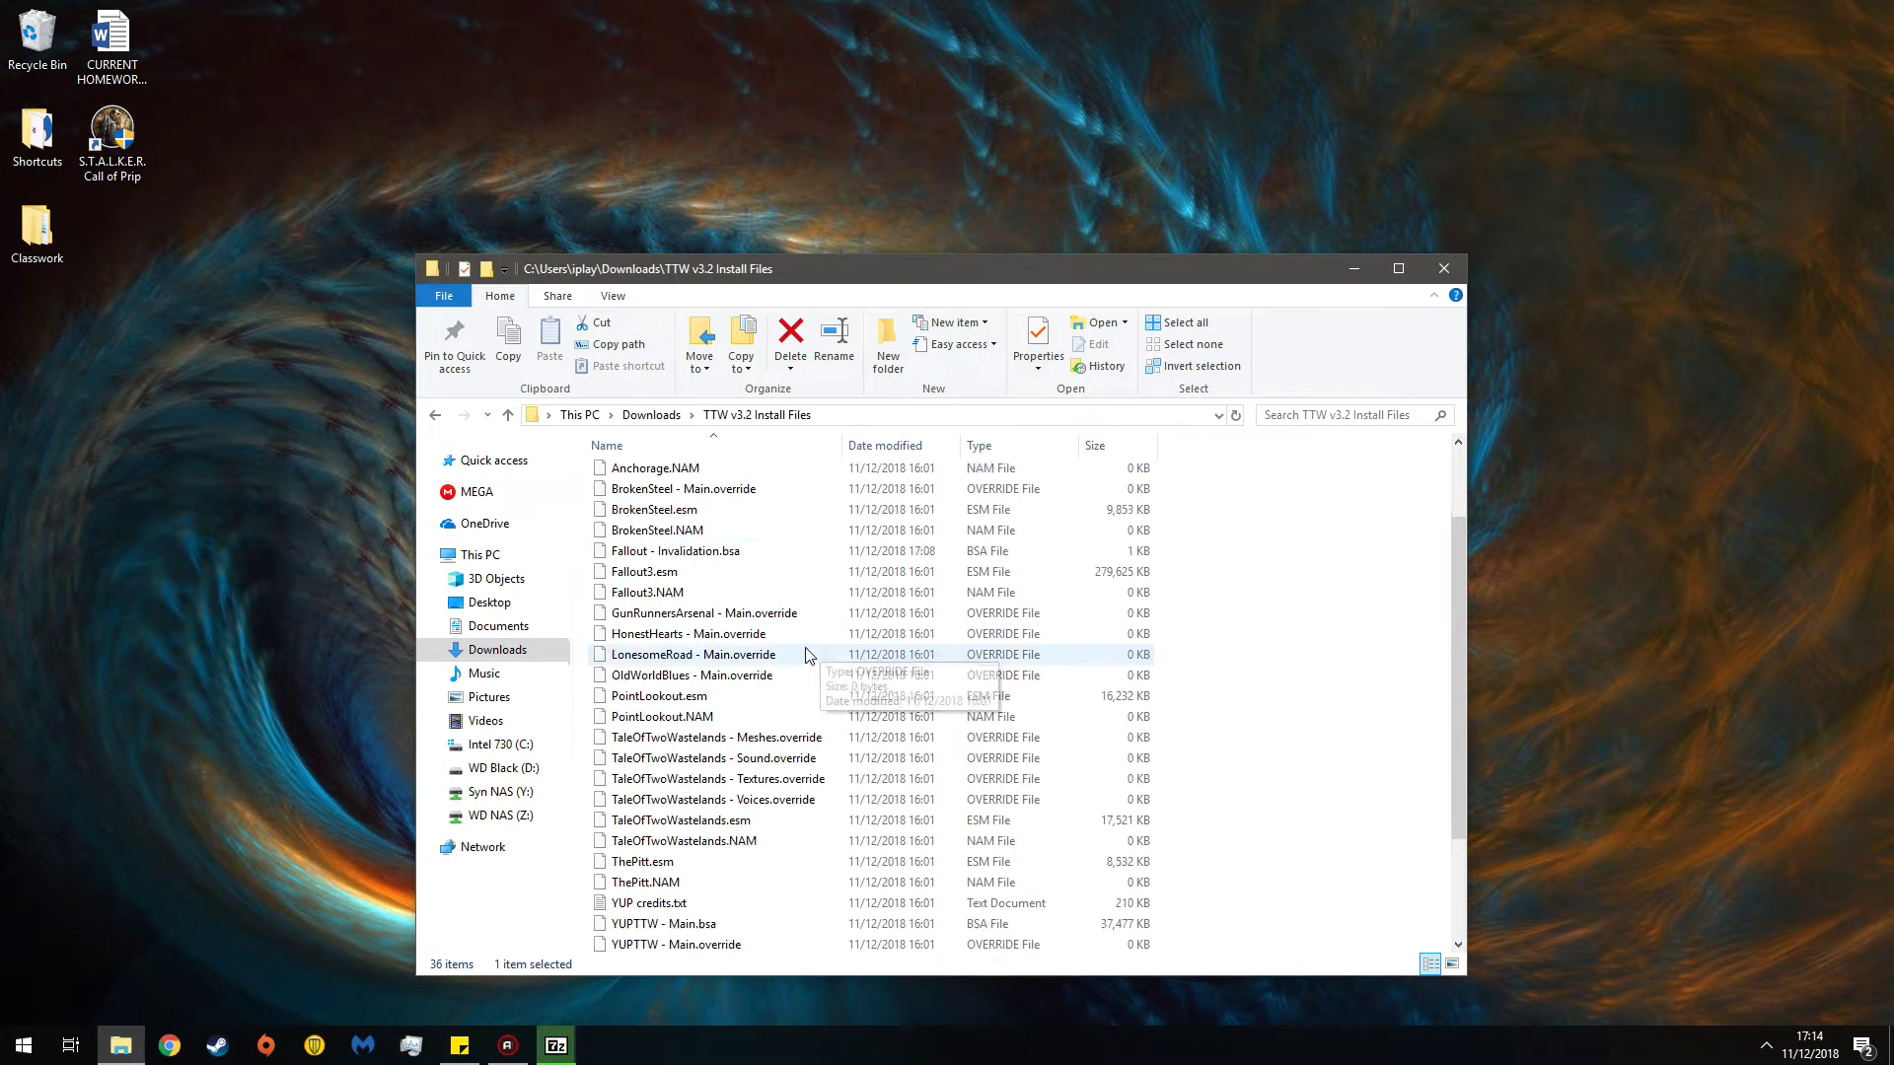
left_click(650, 416)
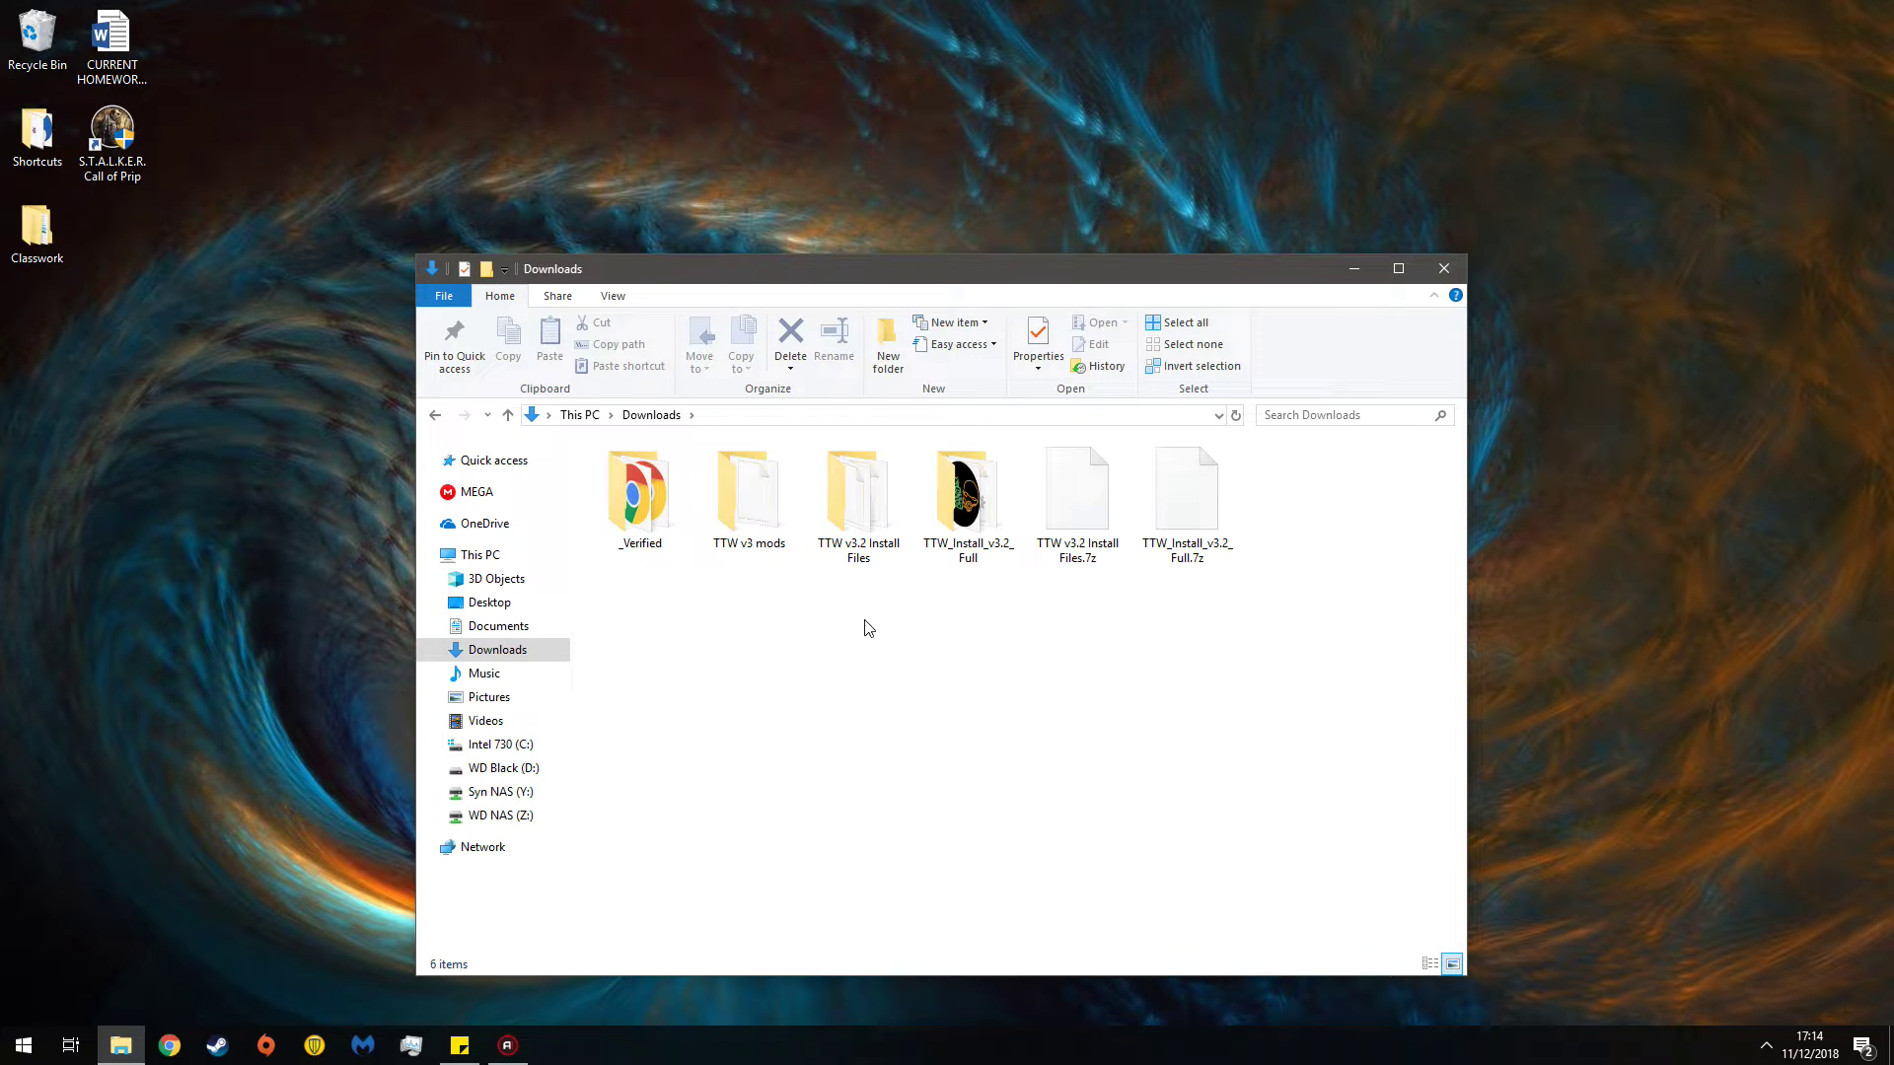
left_click(856, 533)
- Scan the TTW v3.2 Install Files folder with Malwarebytes (0 threats, 255 items), then close Malwarebytes
right_click(856, 515)
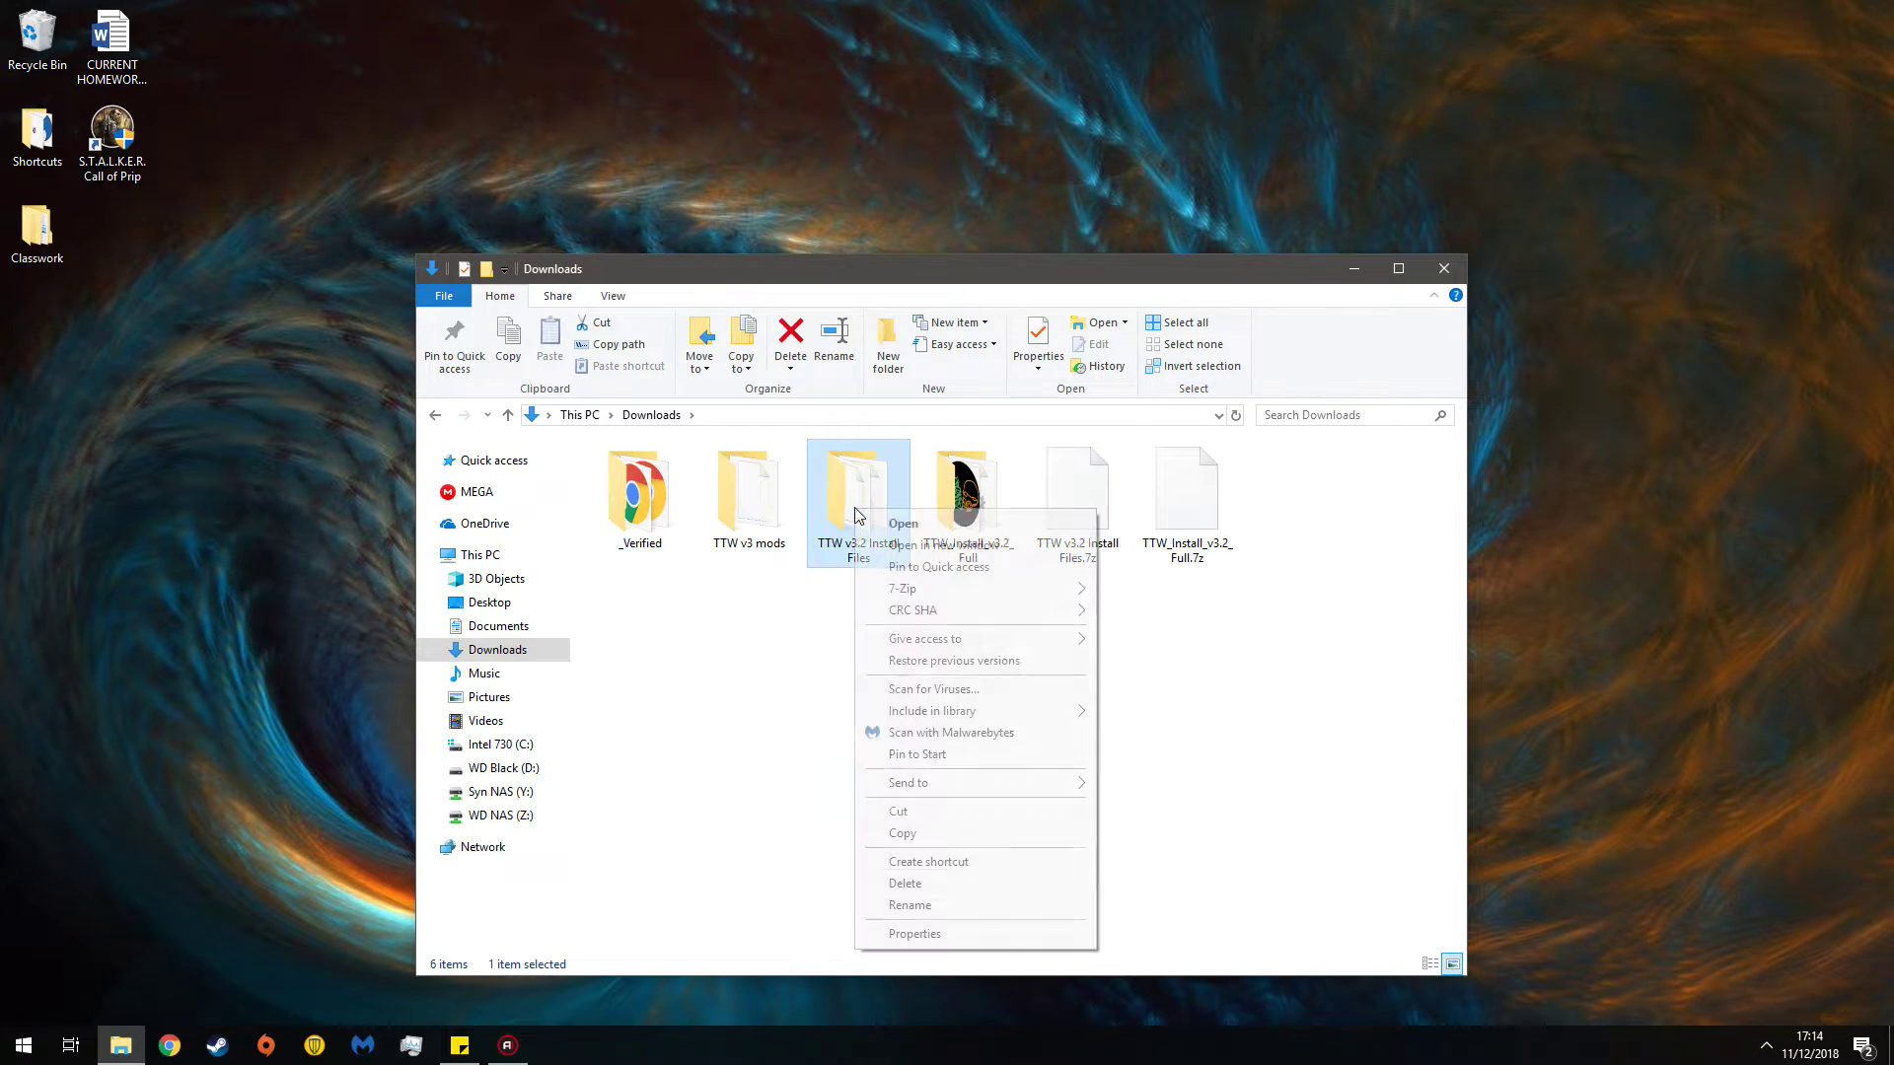
left_click(938, 732)
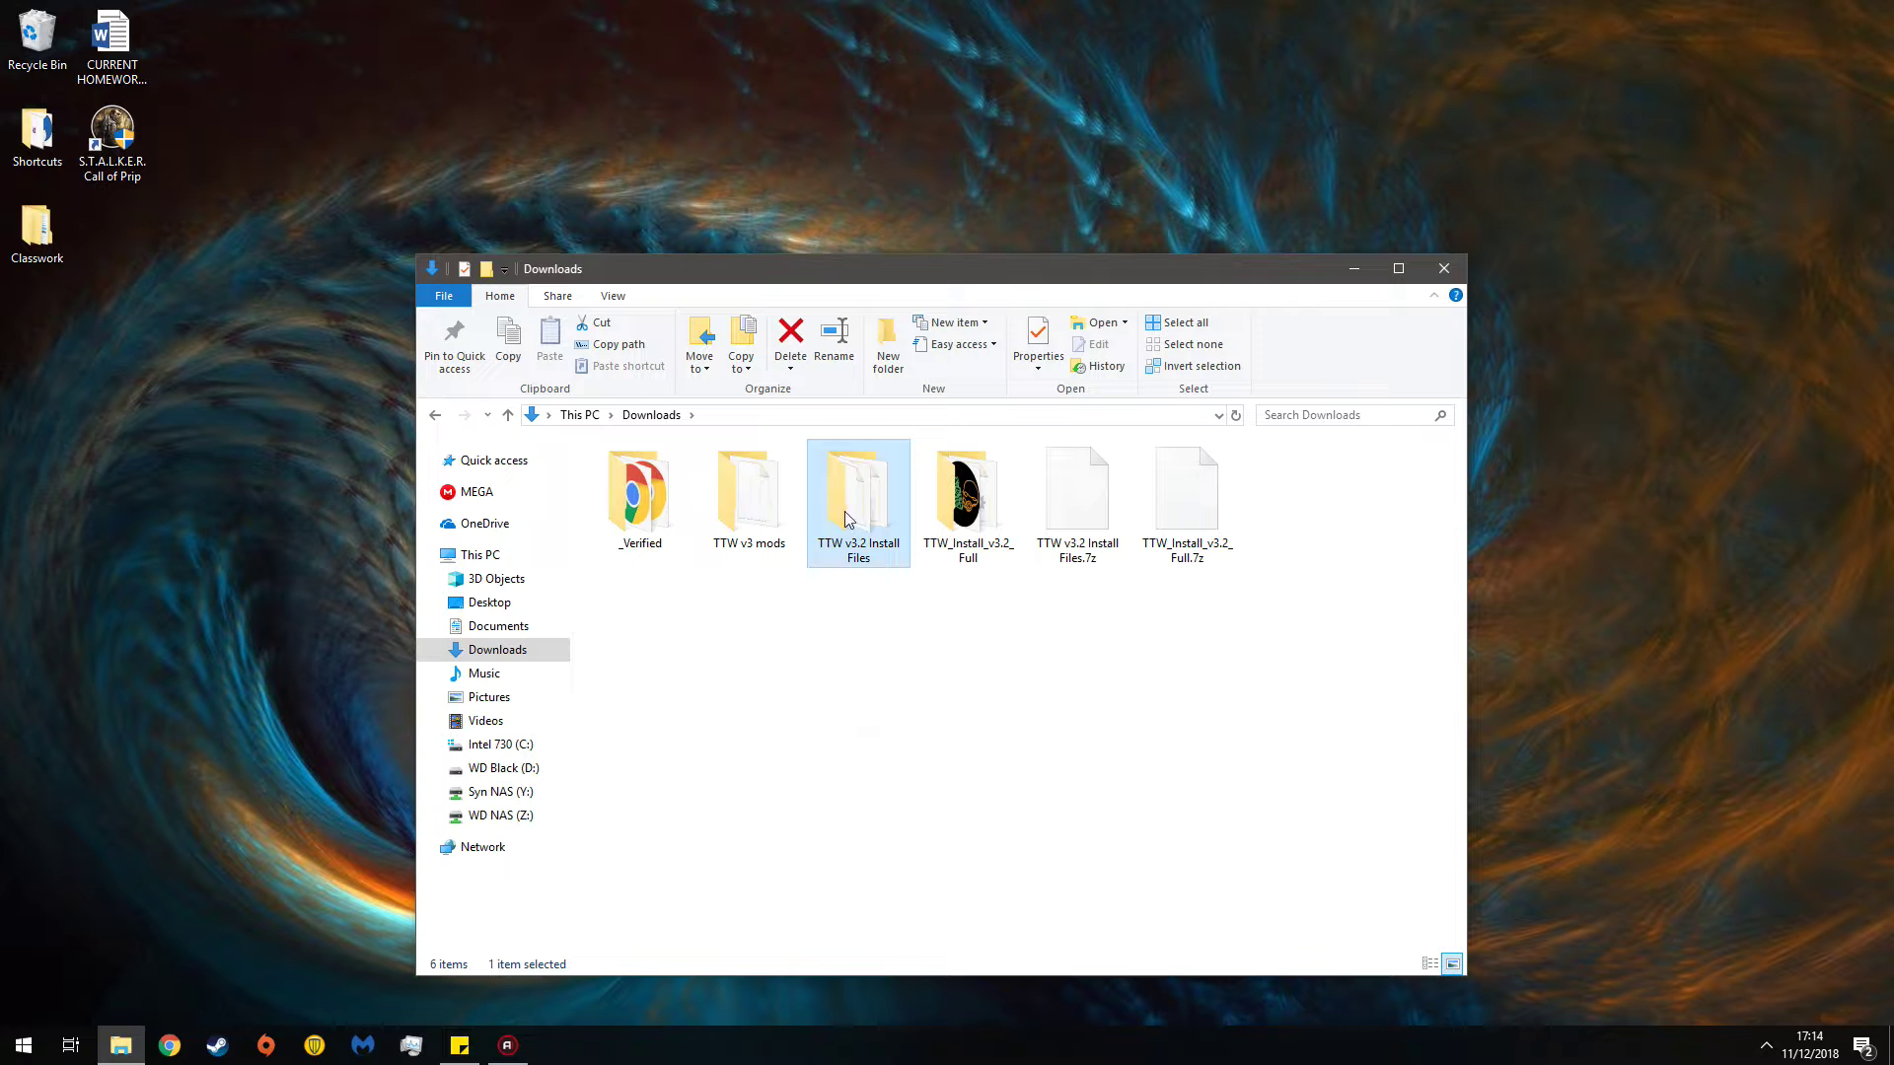
right_click(846, 520)
left_click(937, 684)
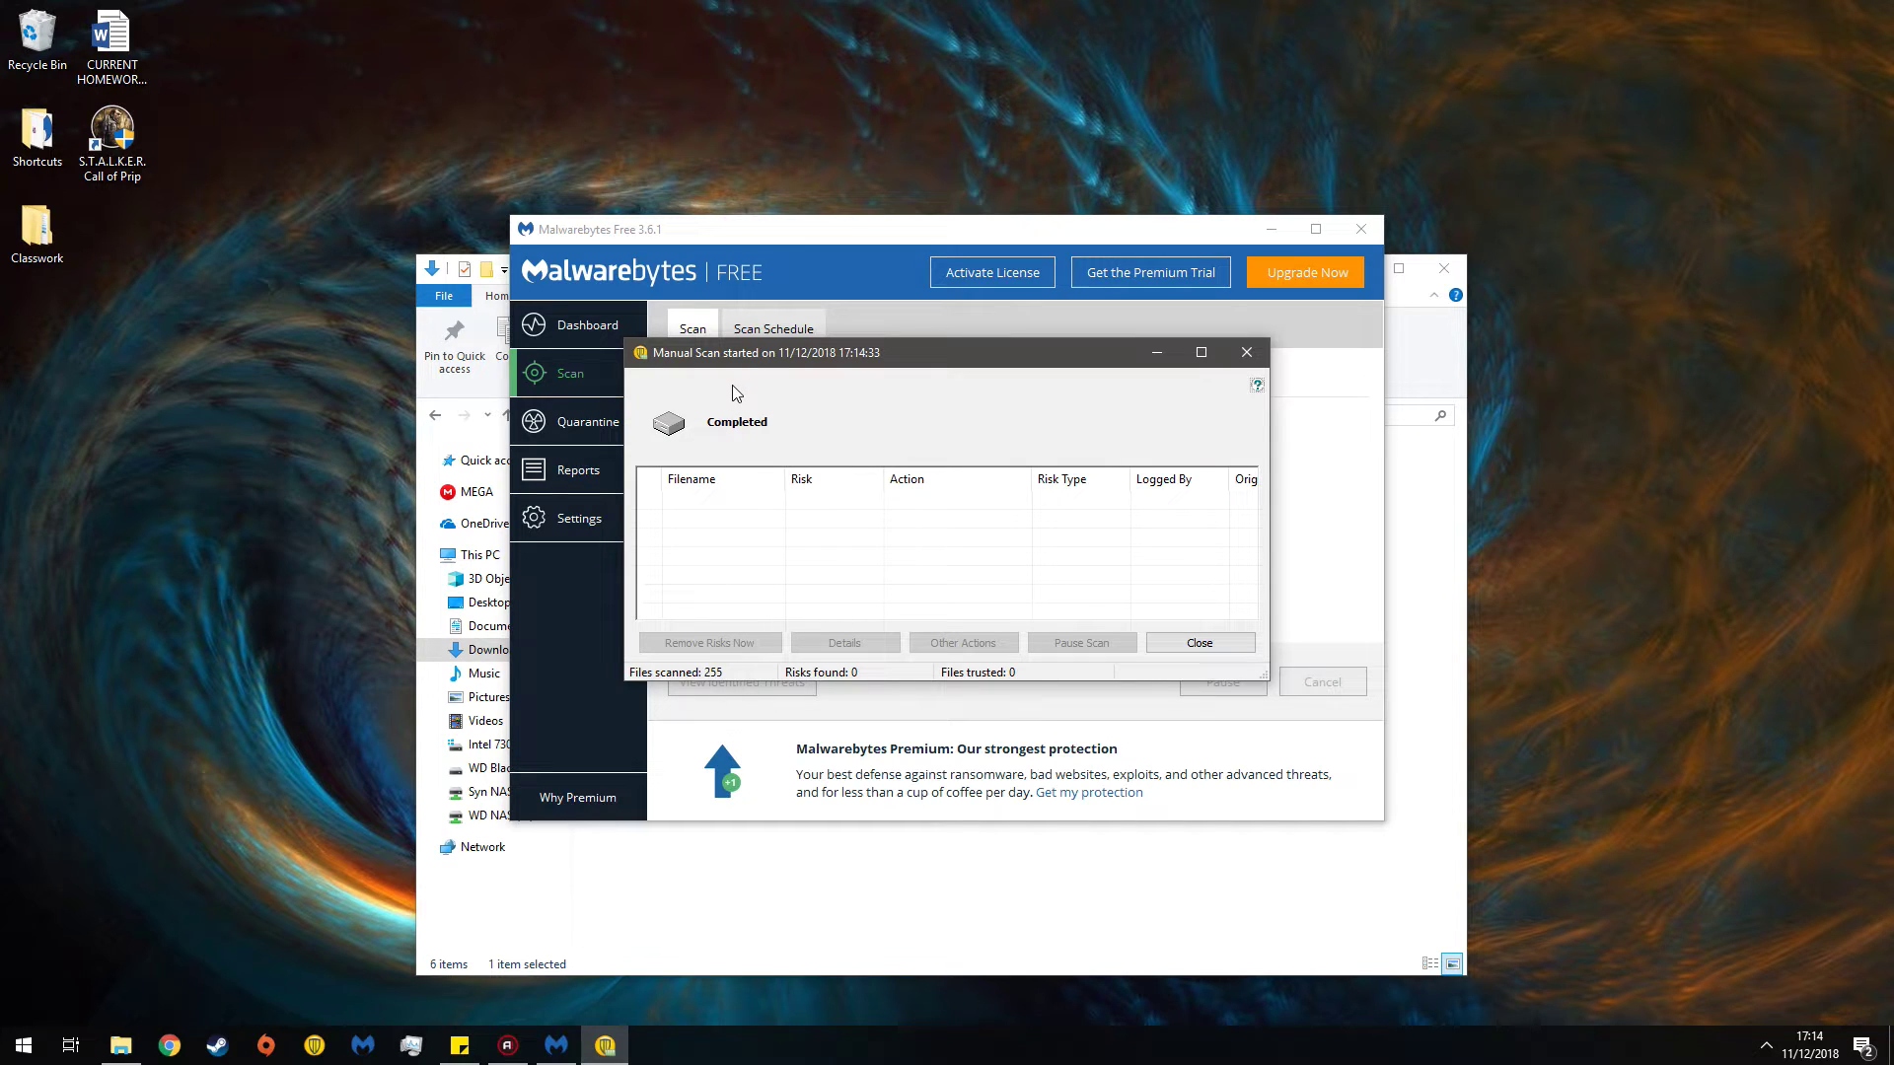
left_click(1200, 643)
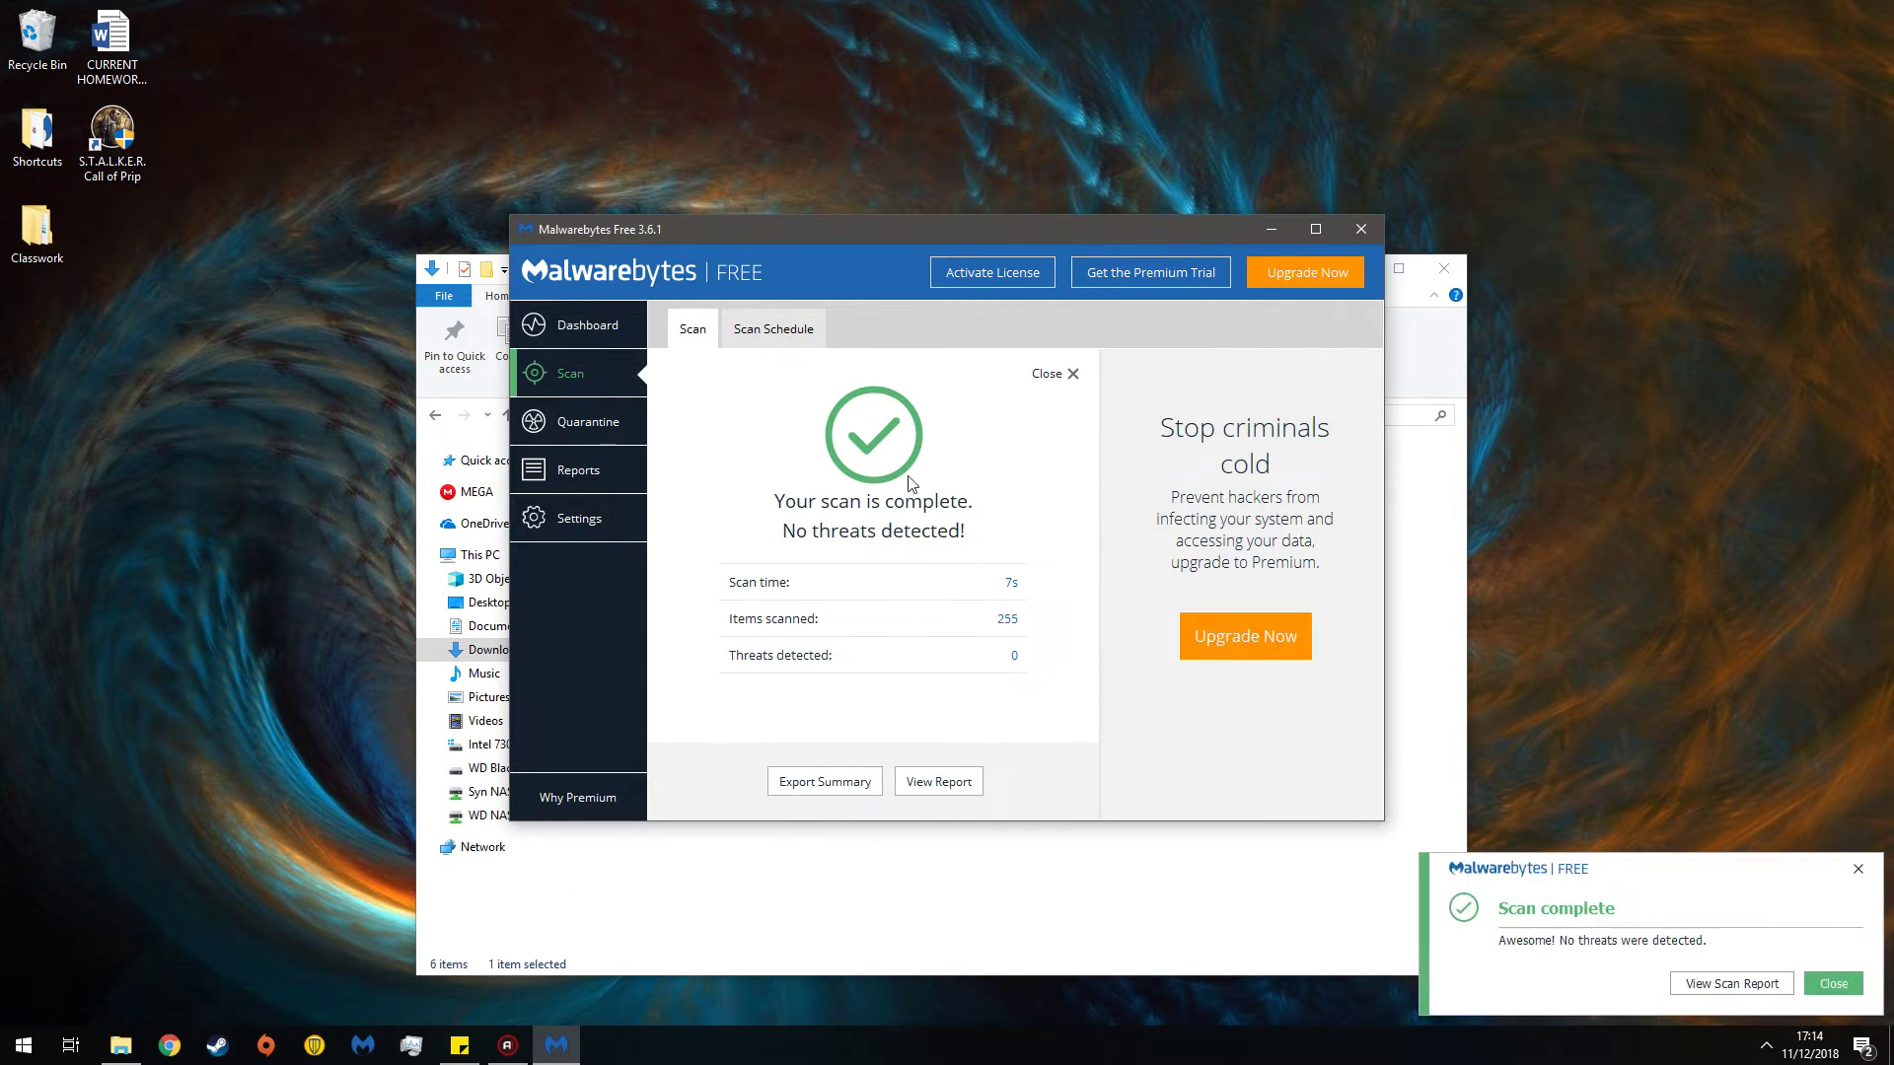
left_click(1360, 234)
left_click(923, 689)
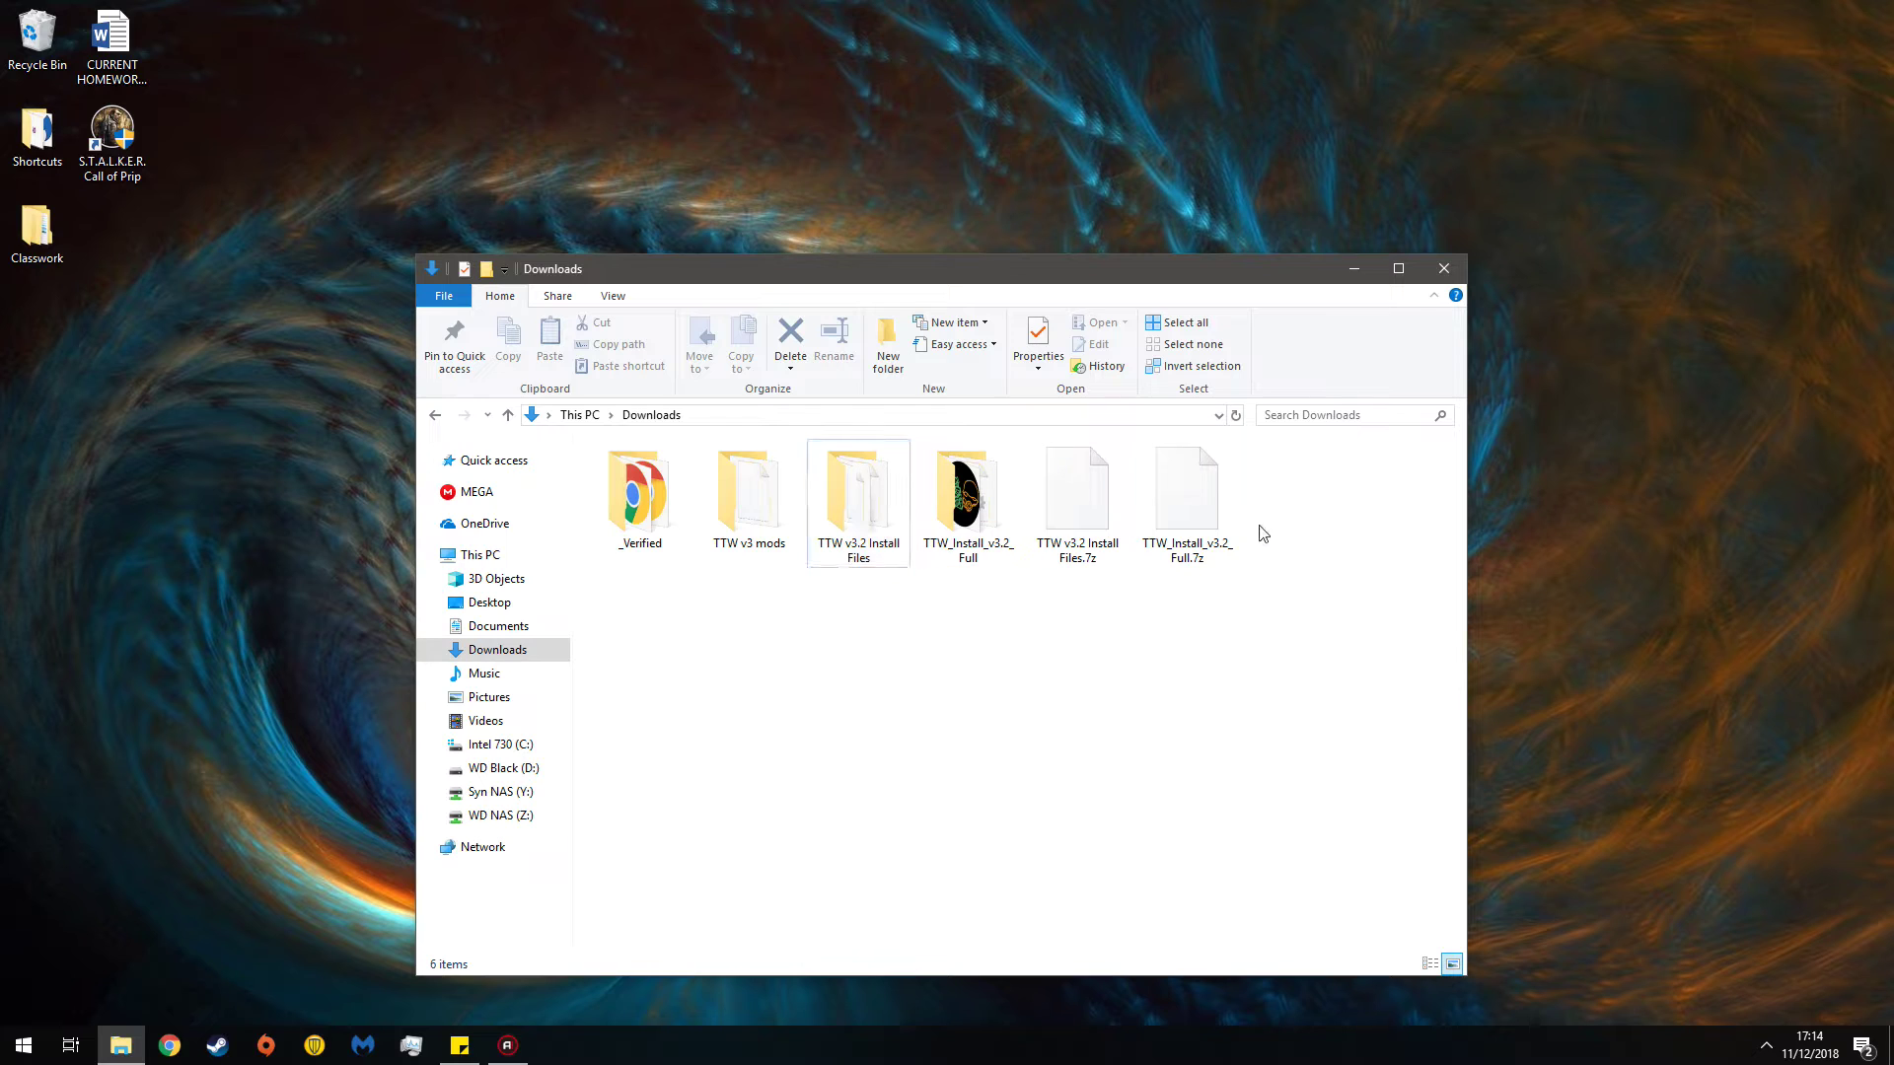
left_click(1088, 560)
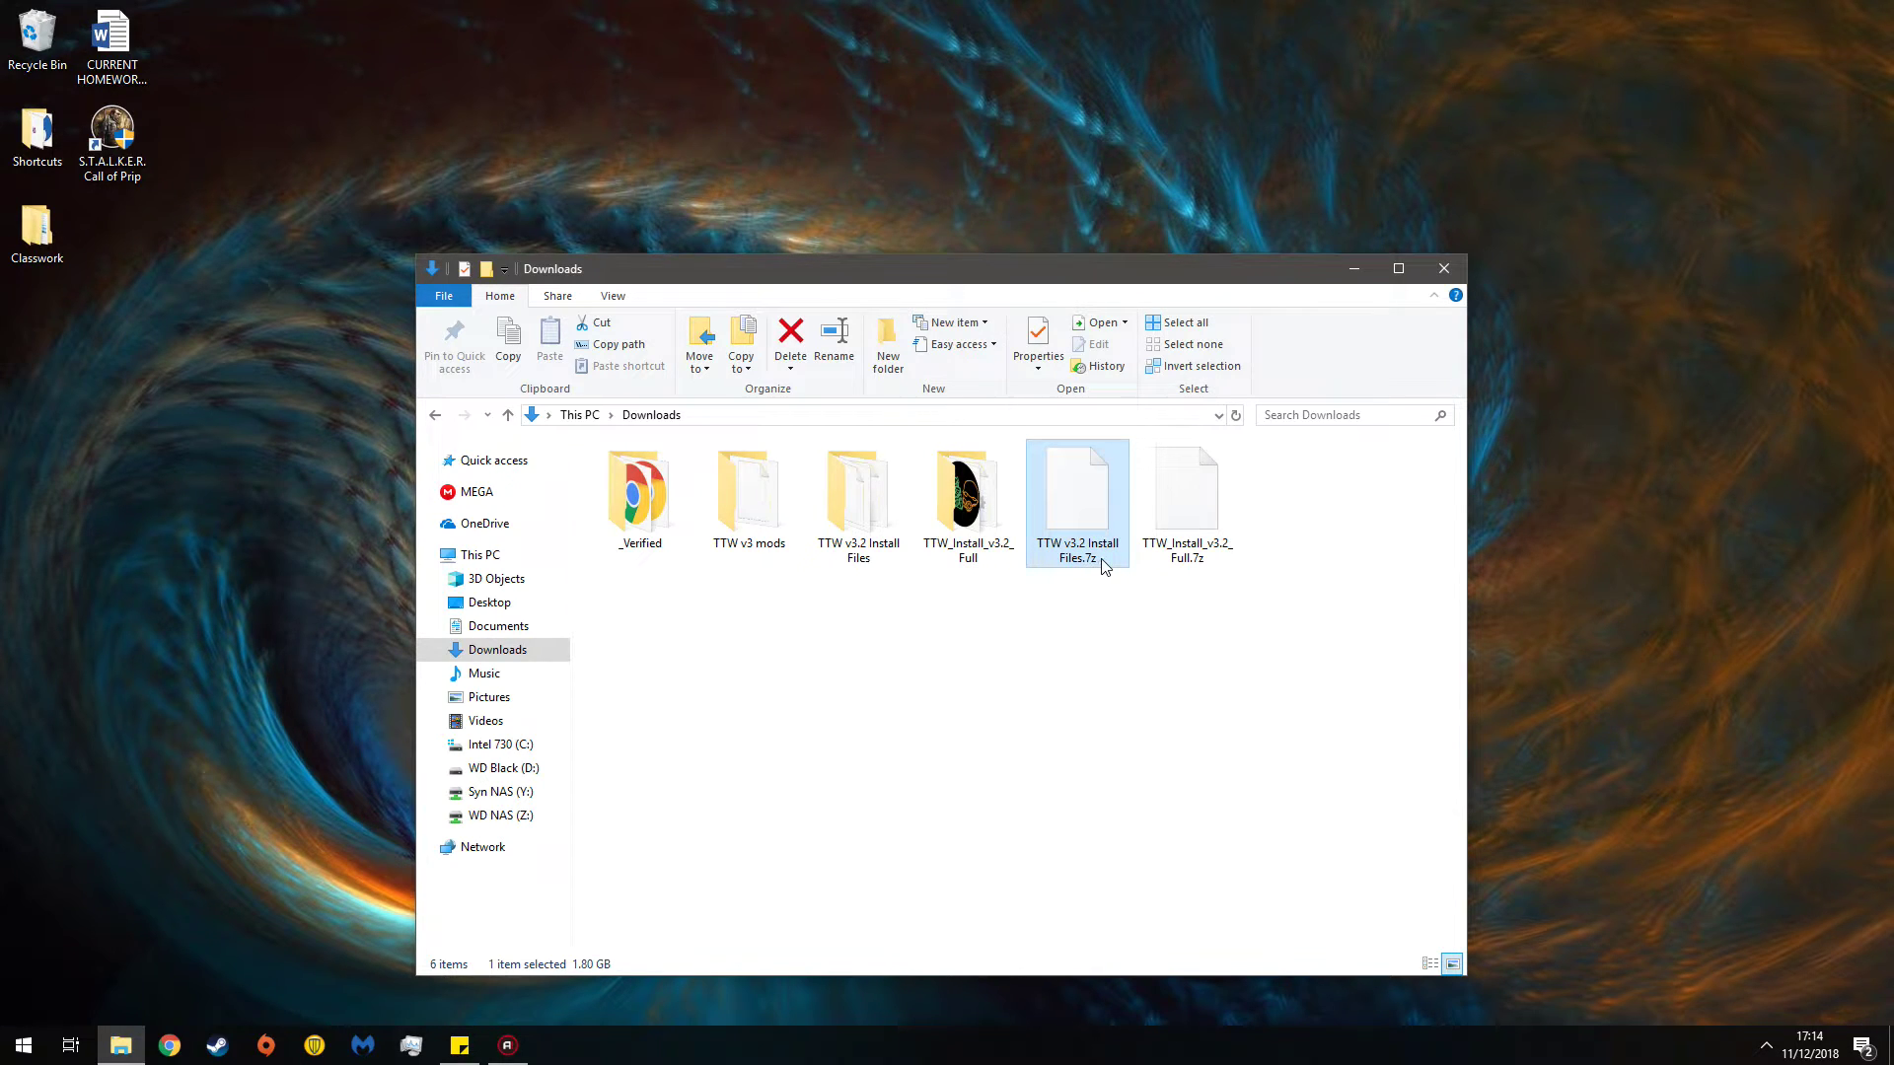
left_click(1071, 649)
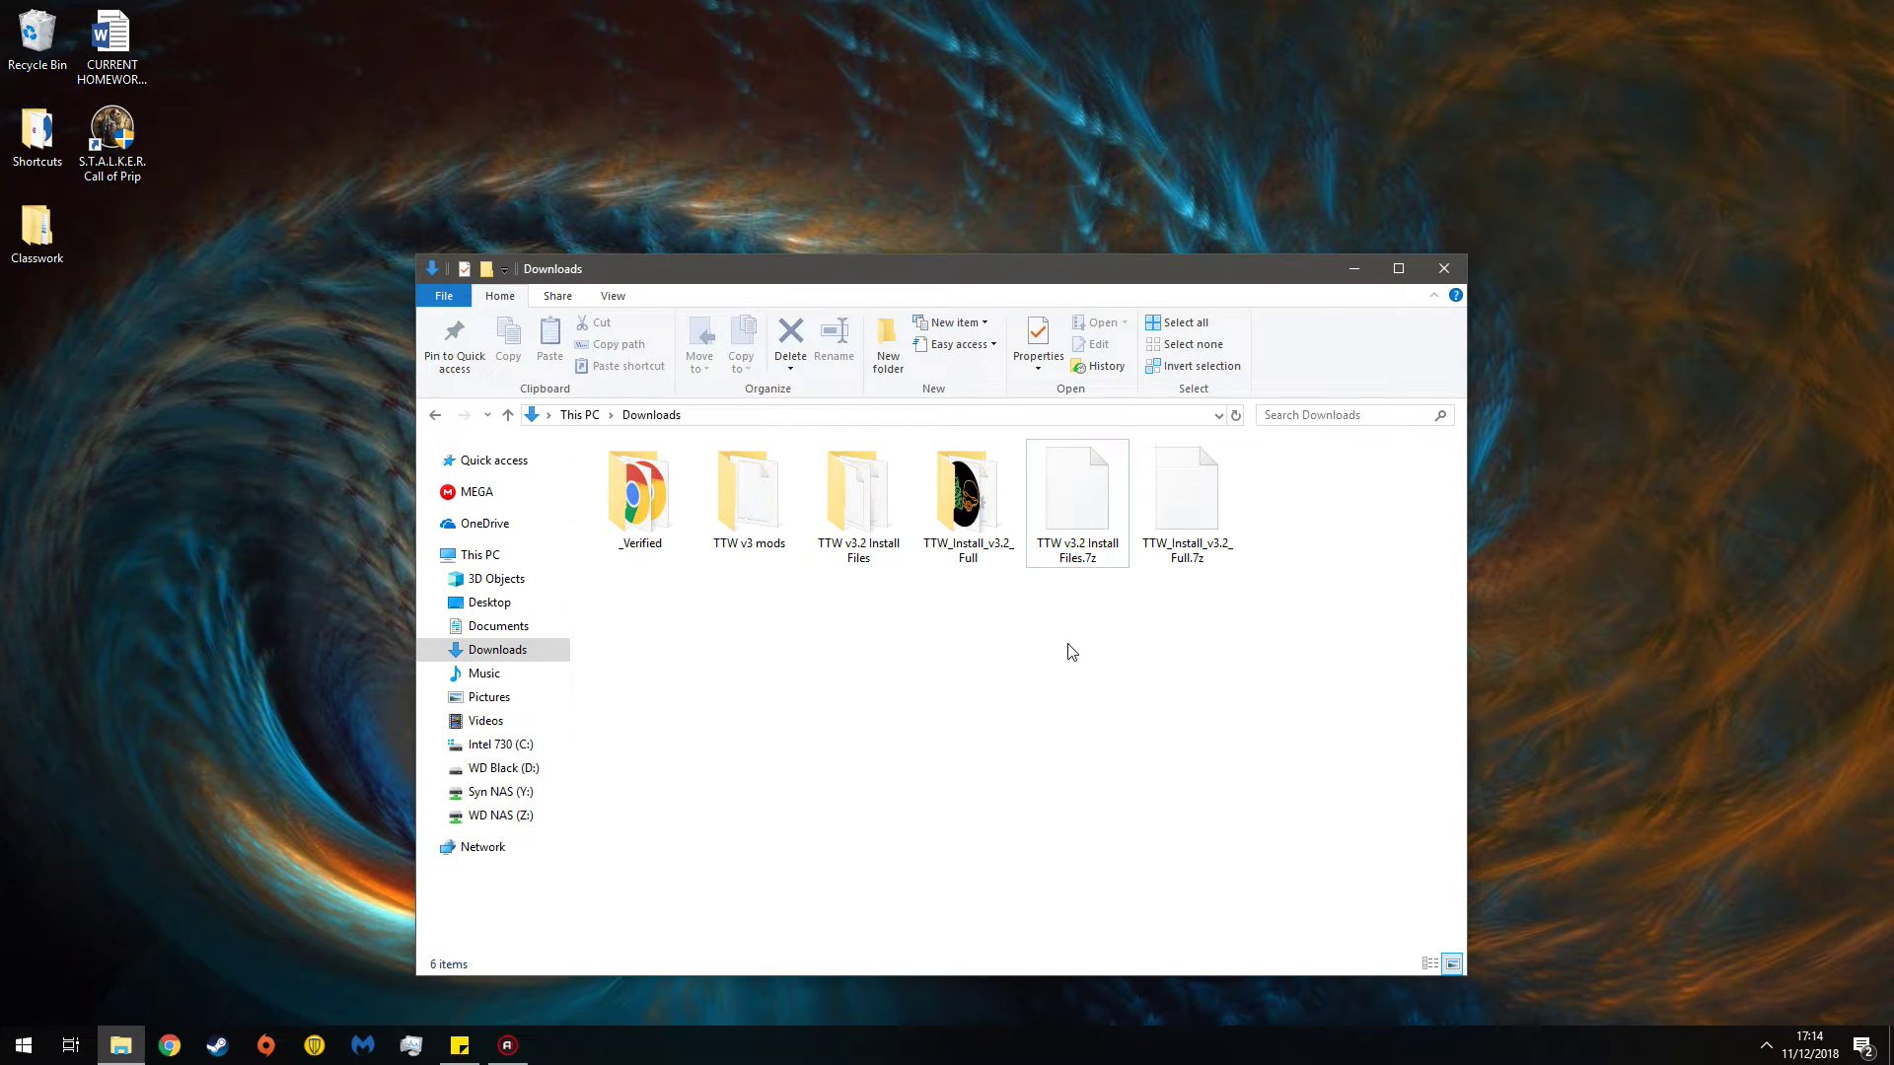
left_click(1204, 535)
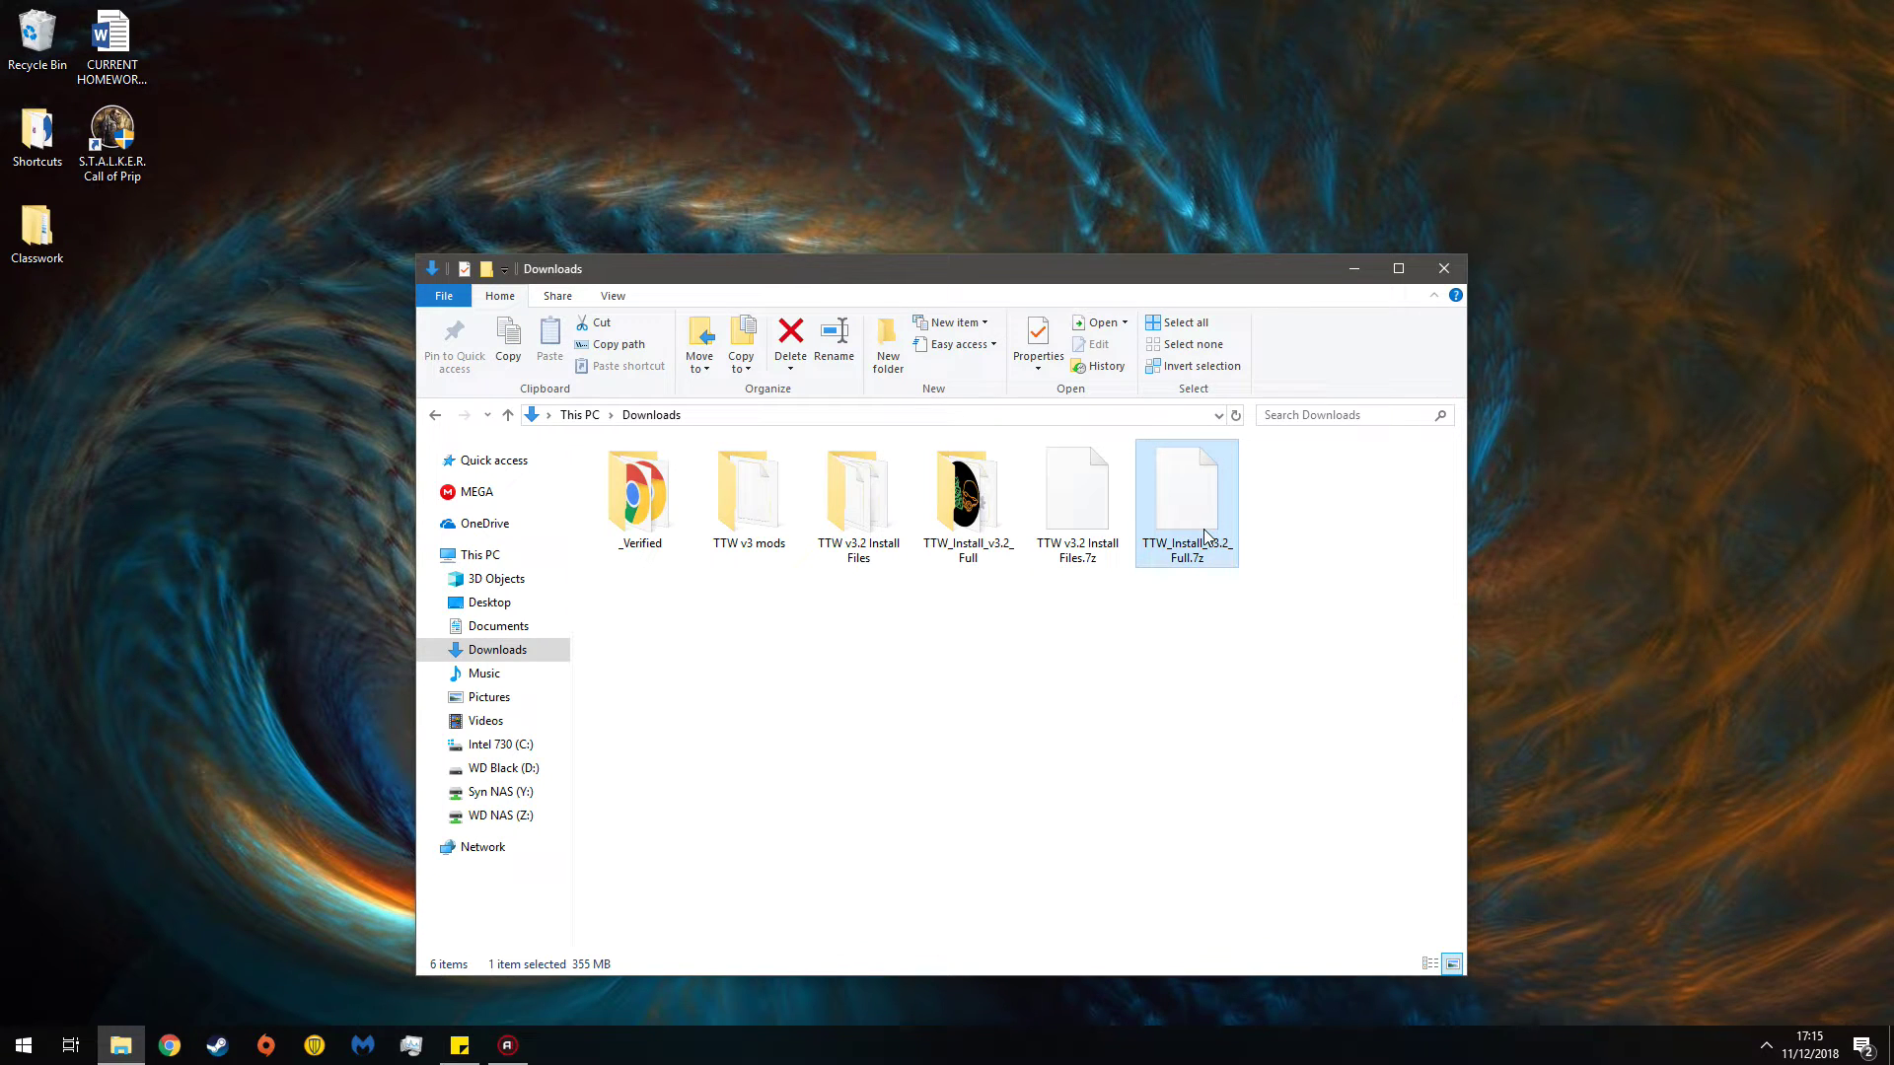
left_click(1082, 550)
- Launch Fallout Mod Manager via a 'fomm' Start search, allow Fallout.ini to be writable, and open Package Manager
left_click(1043, 679)
key("super")
type("fomm")
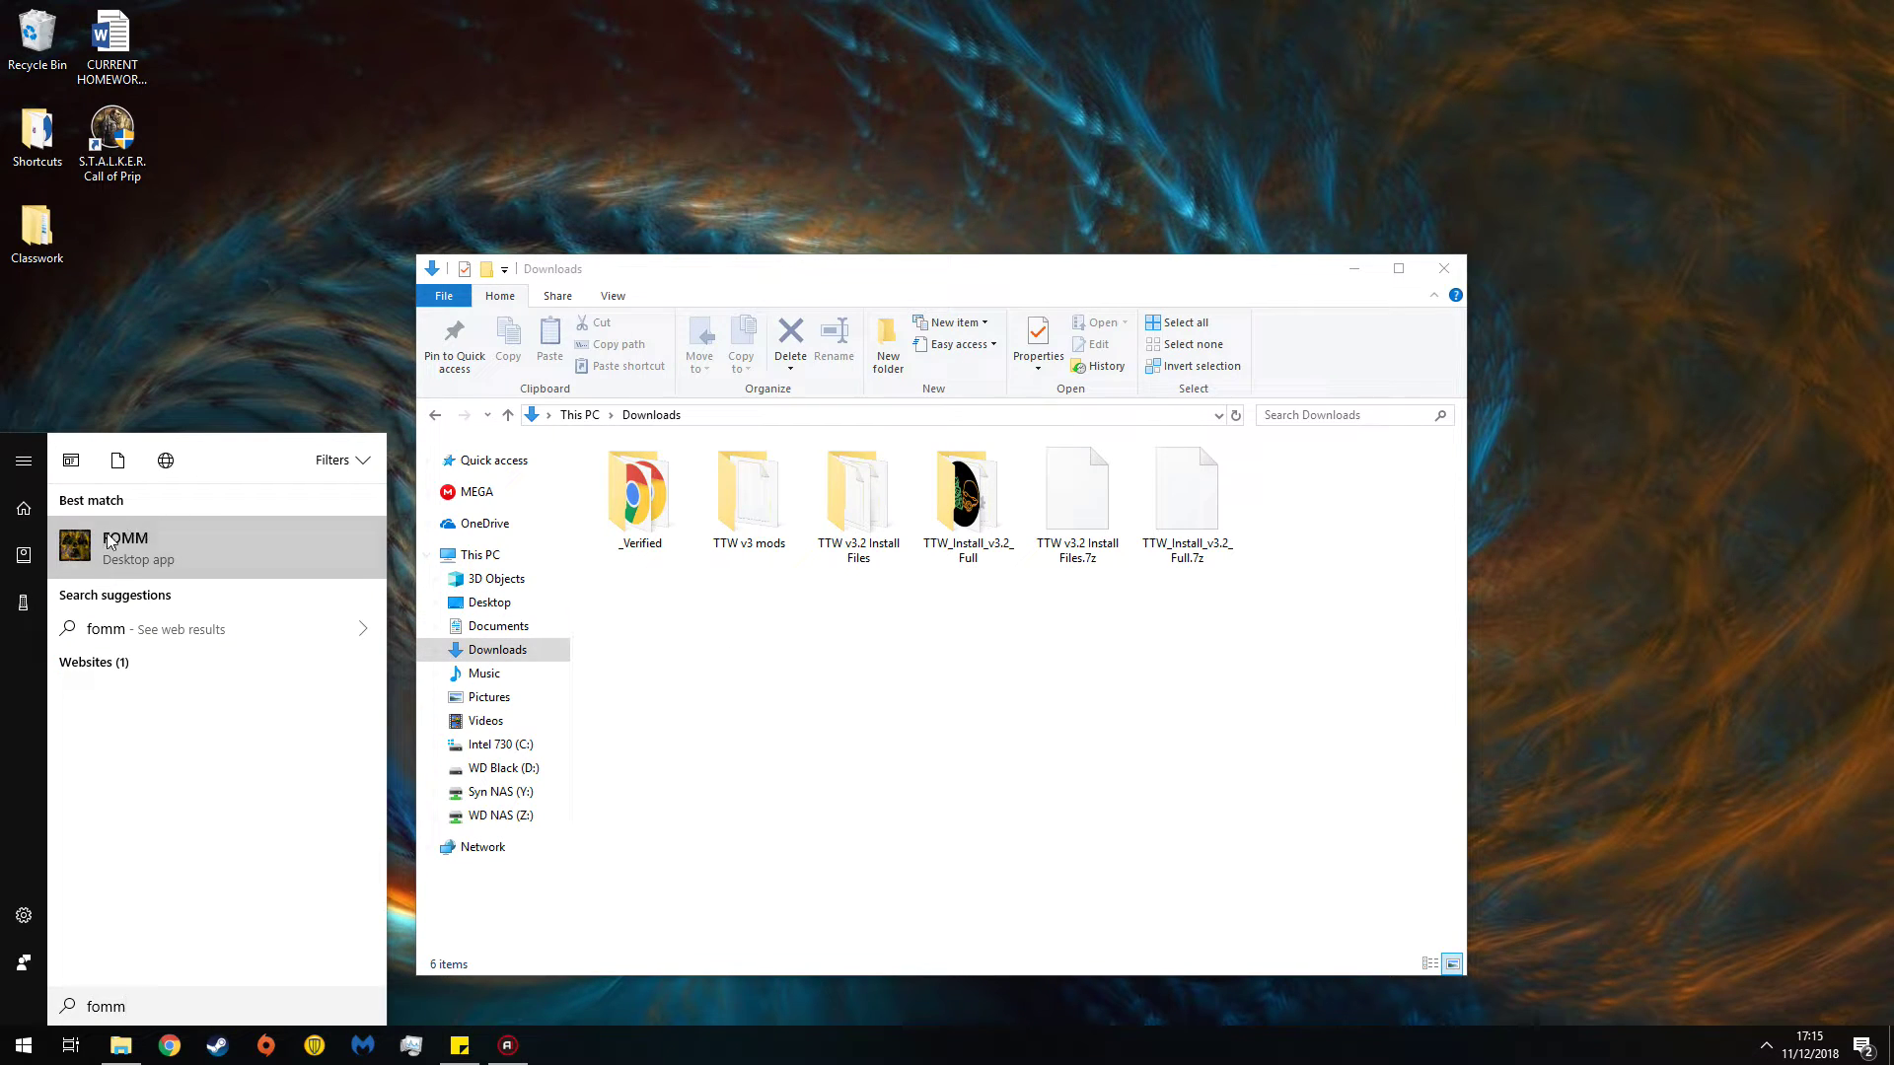
left_click(108, 541)
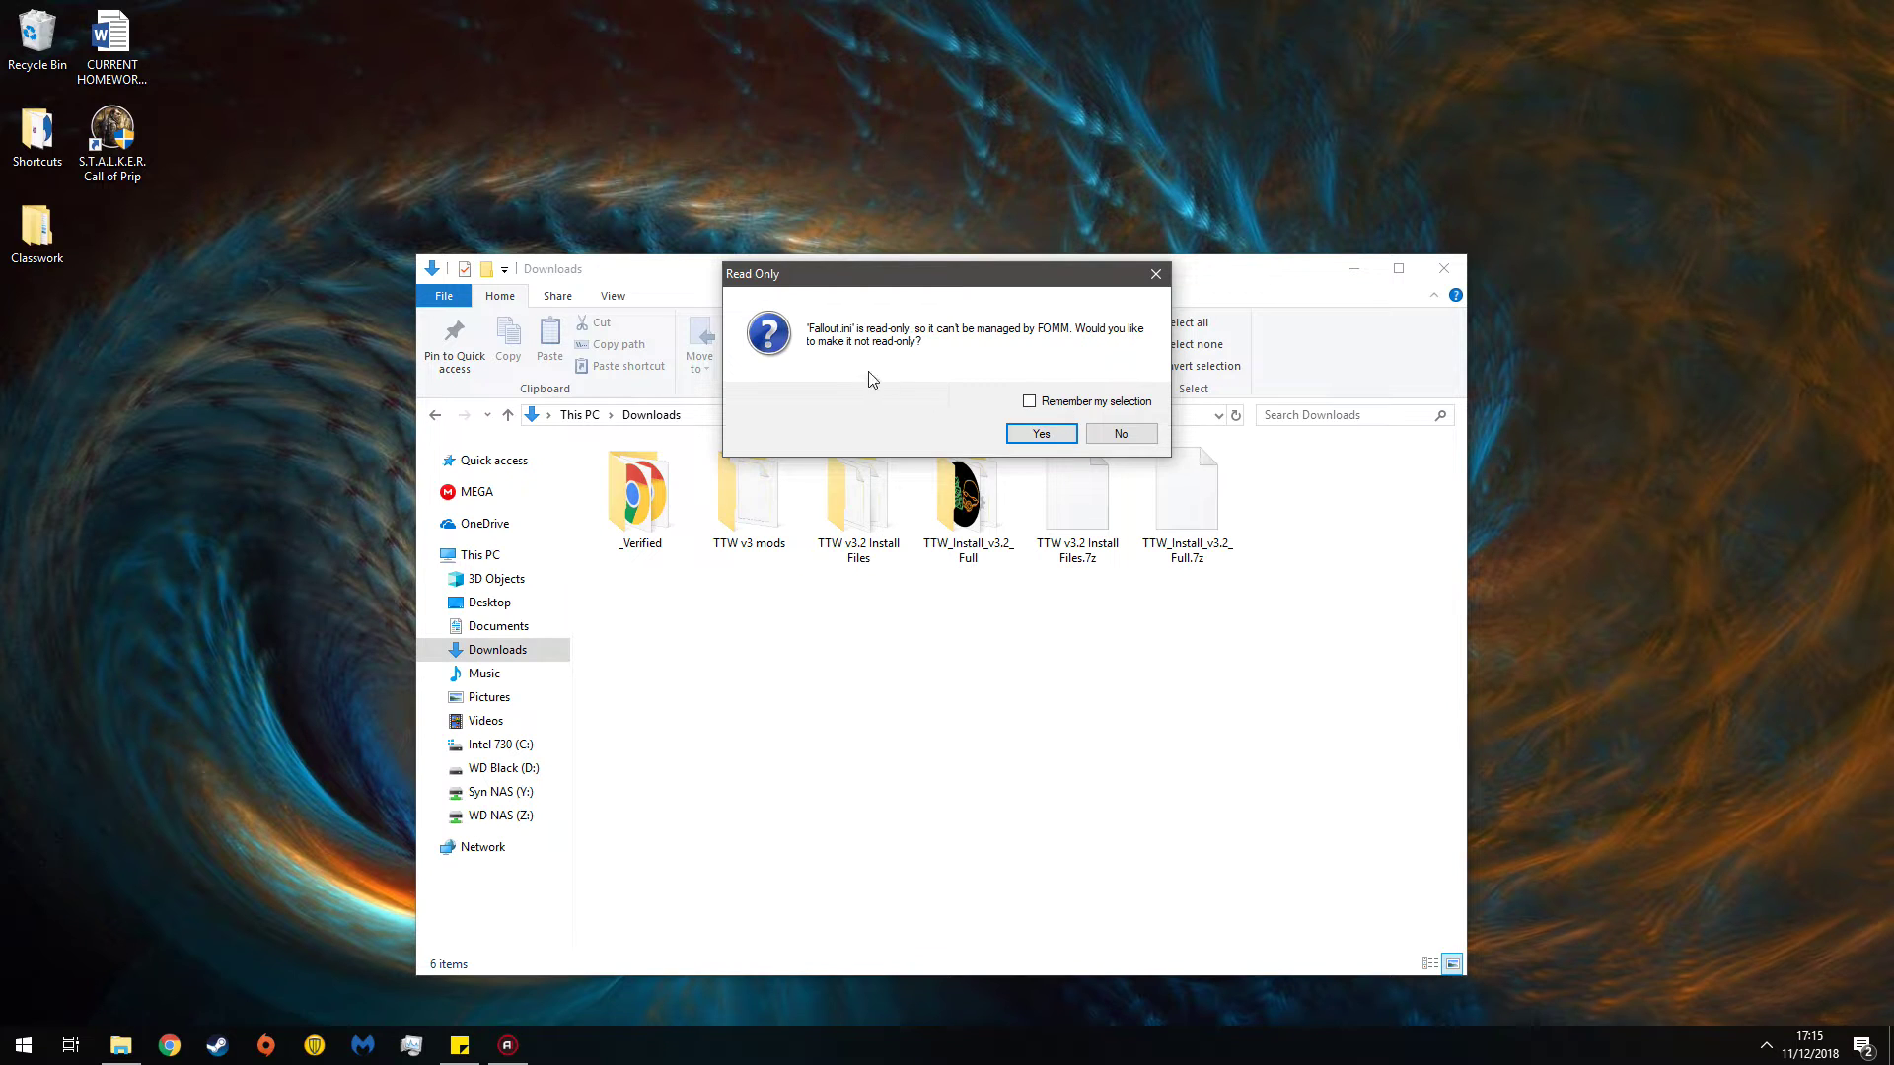
left_click(1047, 436)
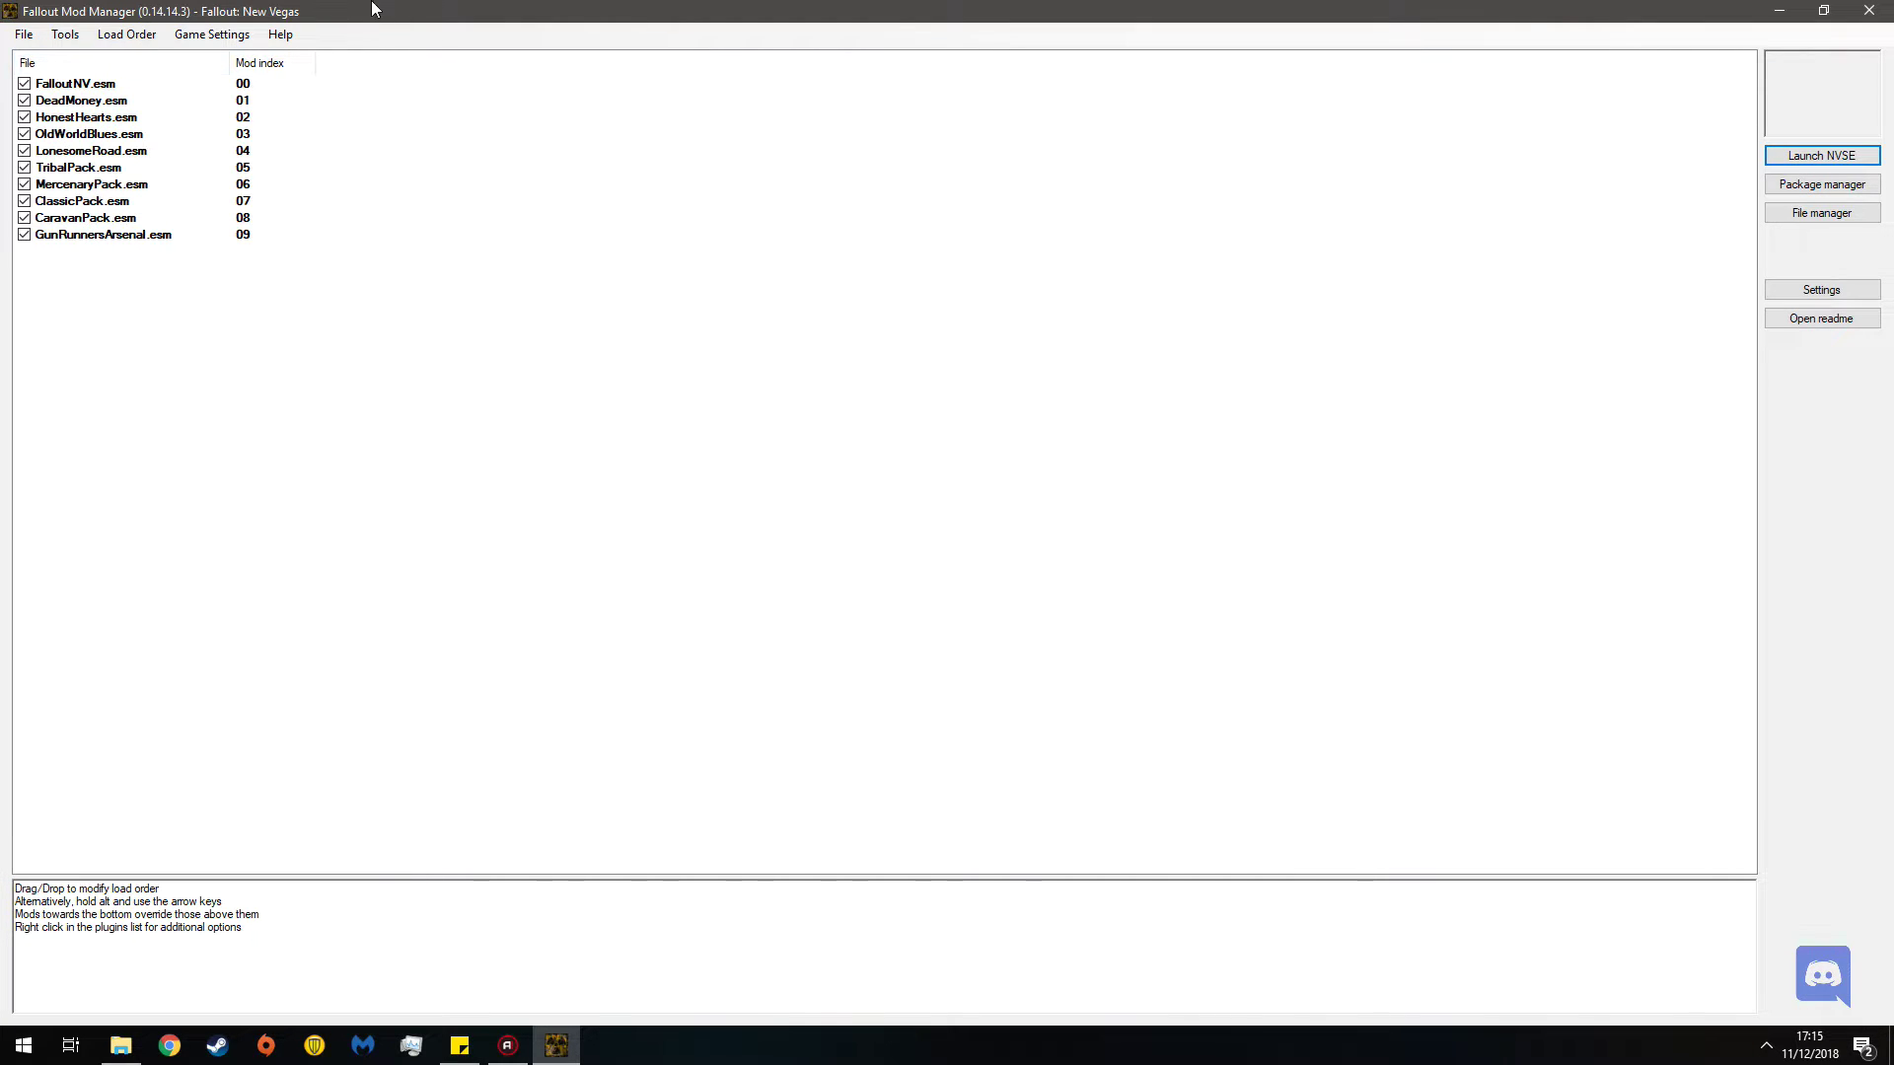
left_click_drag(464, 9, 925, 232)
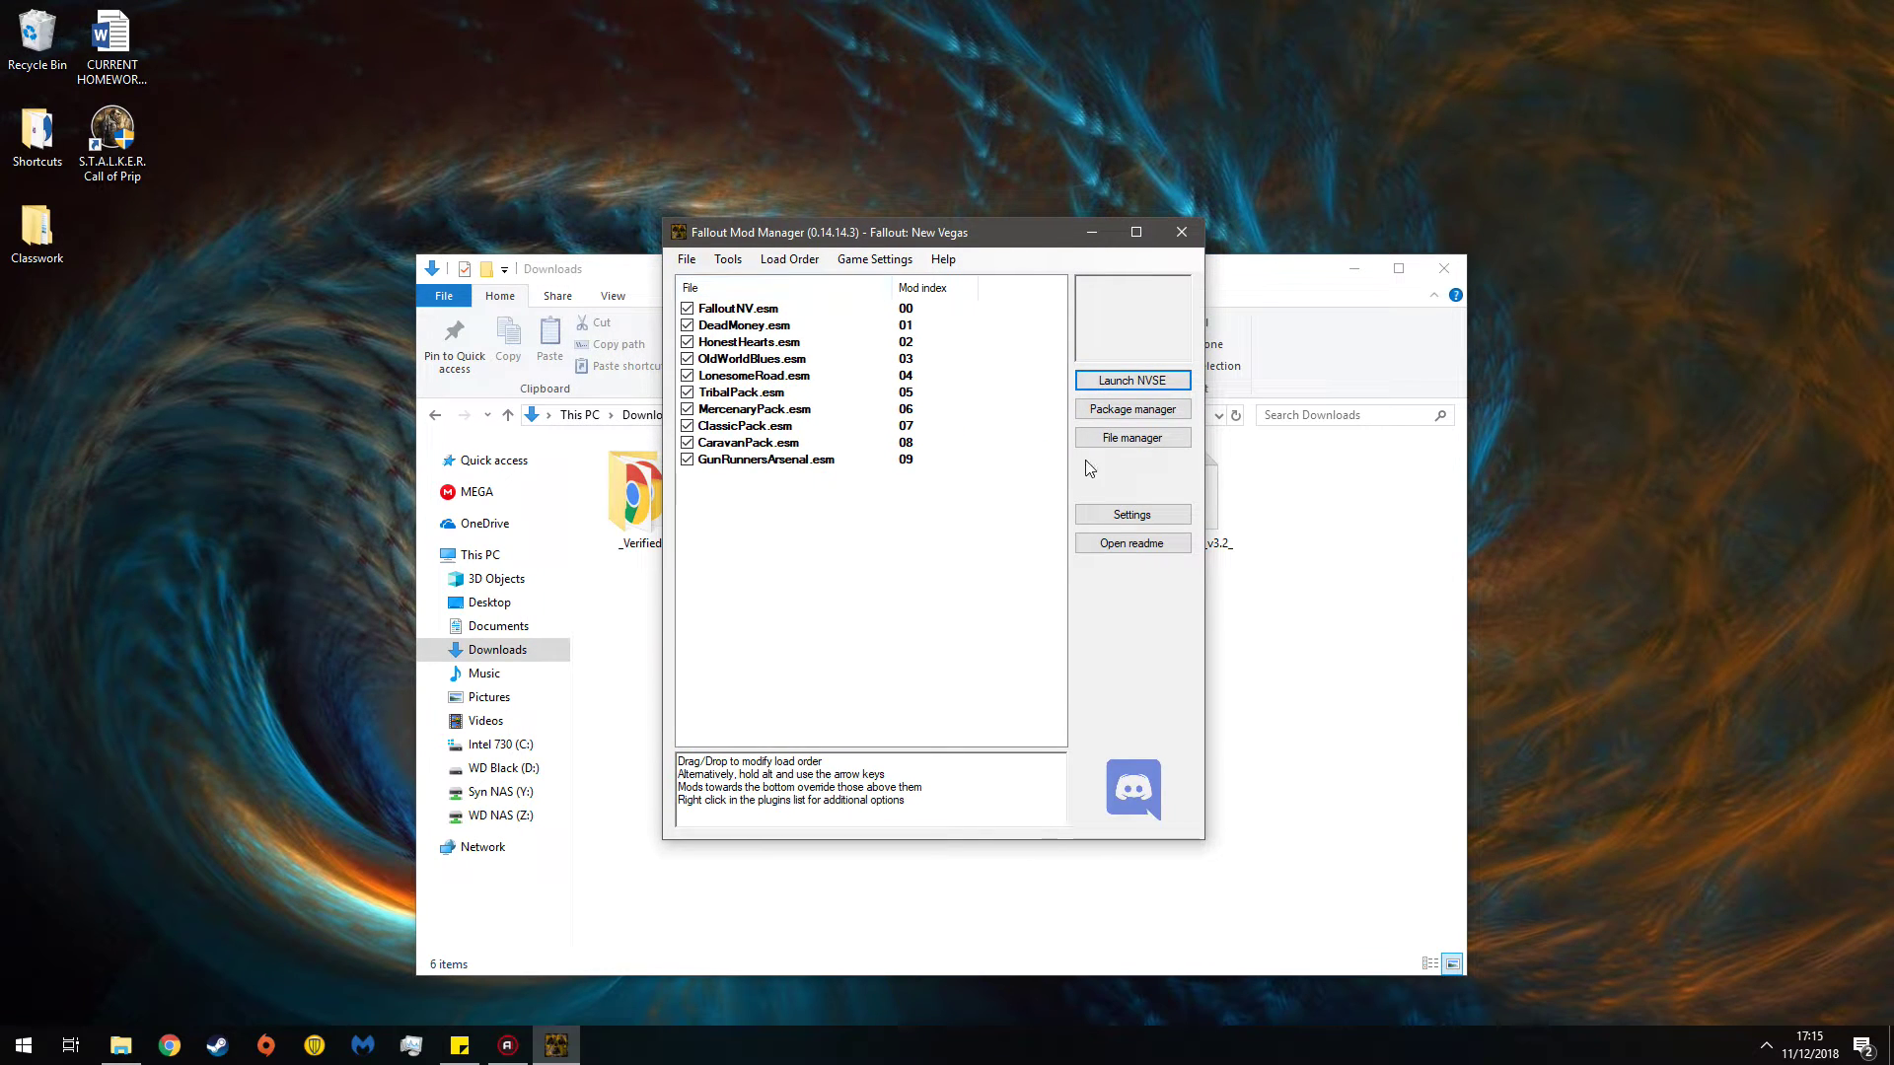
left_click(1107, 408)
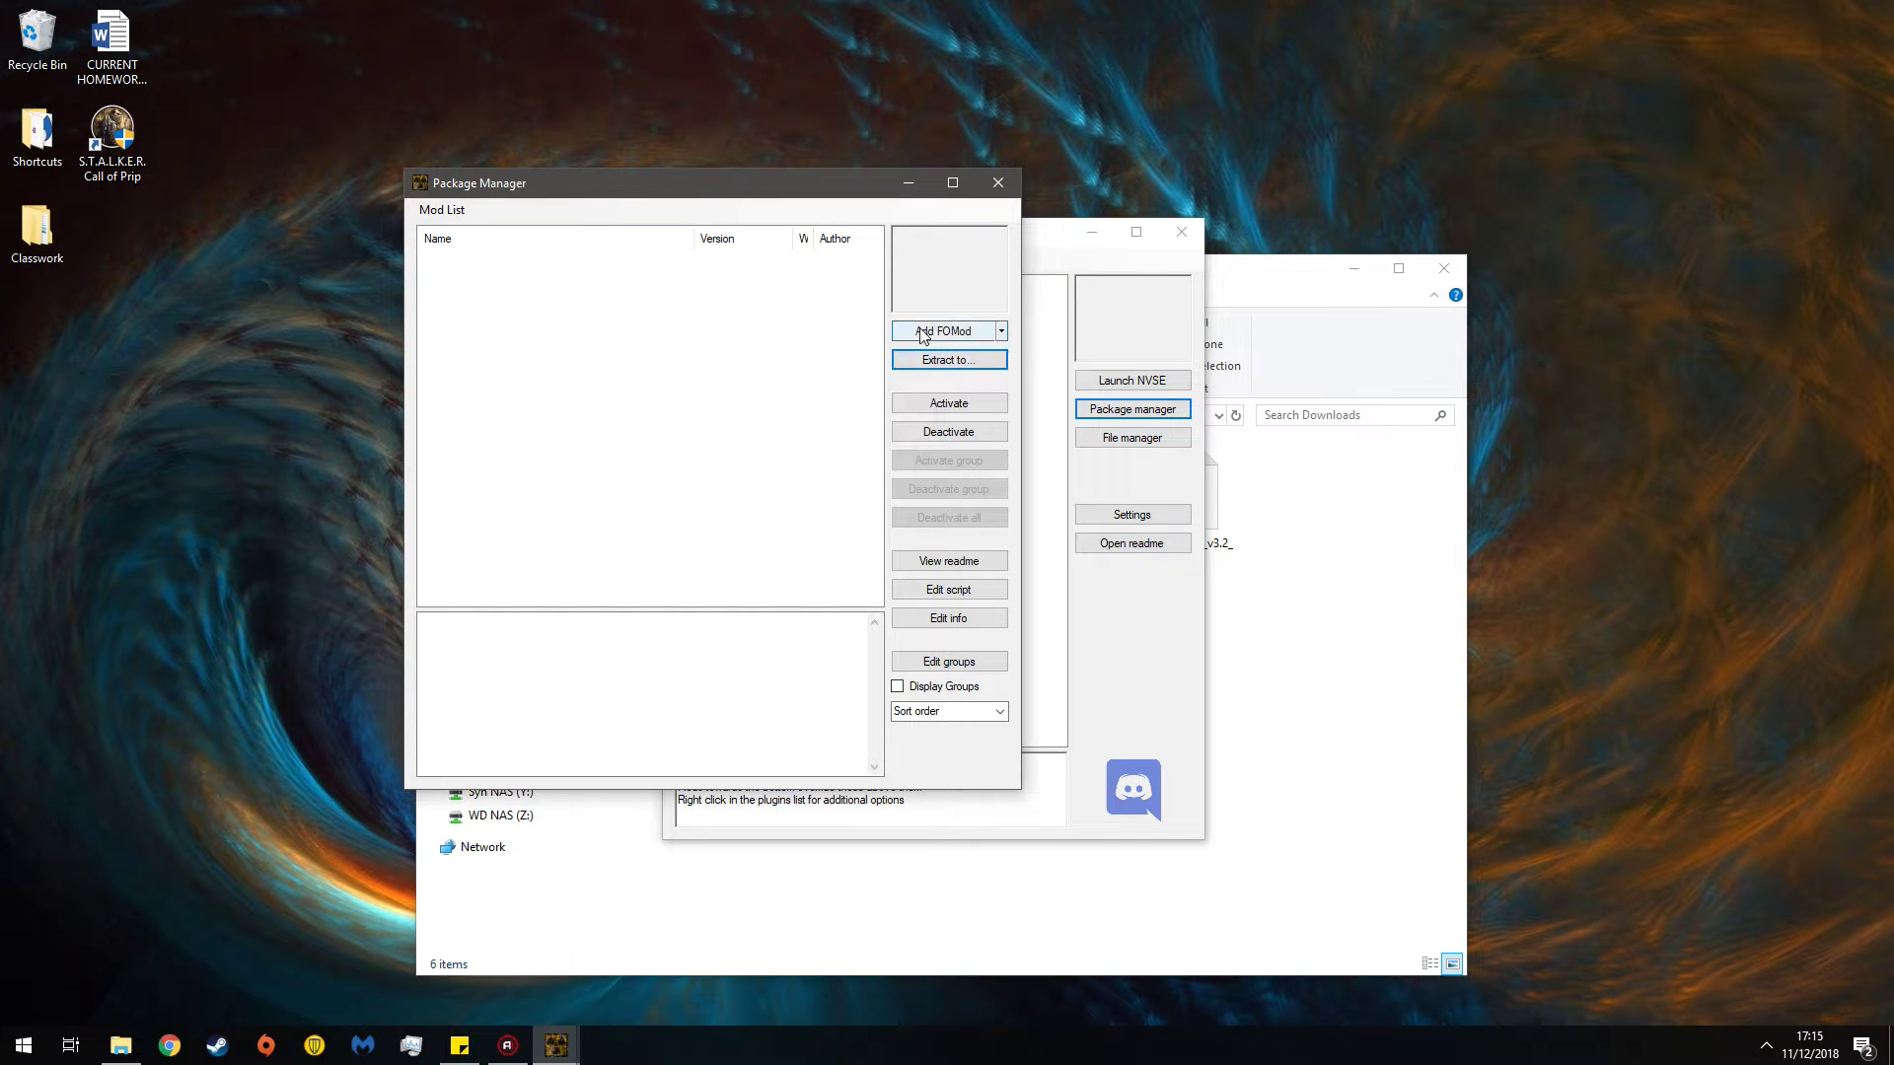
- Add TTW v3.2 Install Files.7z from Downloads as a FOMod and select the new entry to activate
left_click(923, 330)
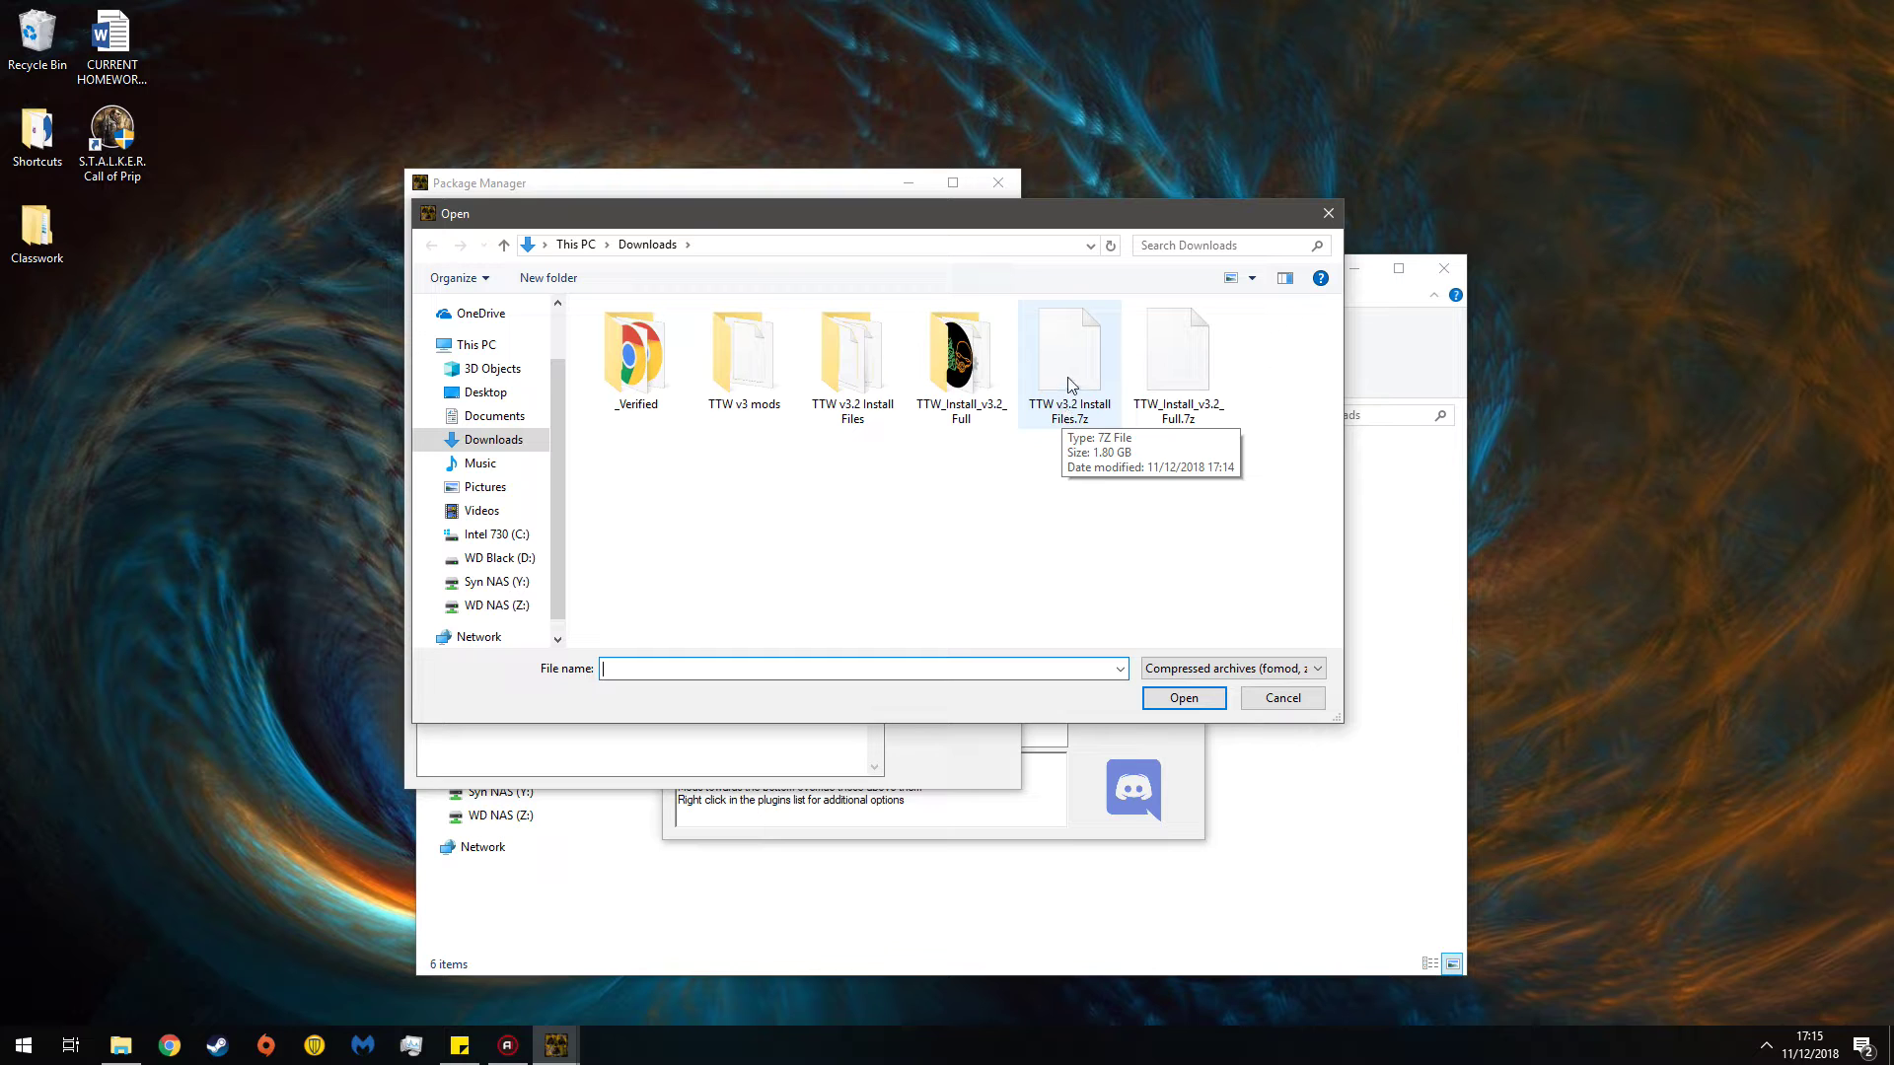
left_click(1061, 384)
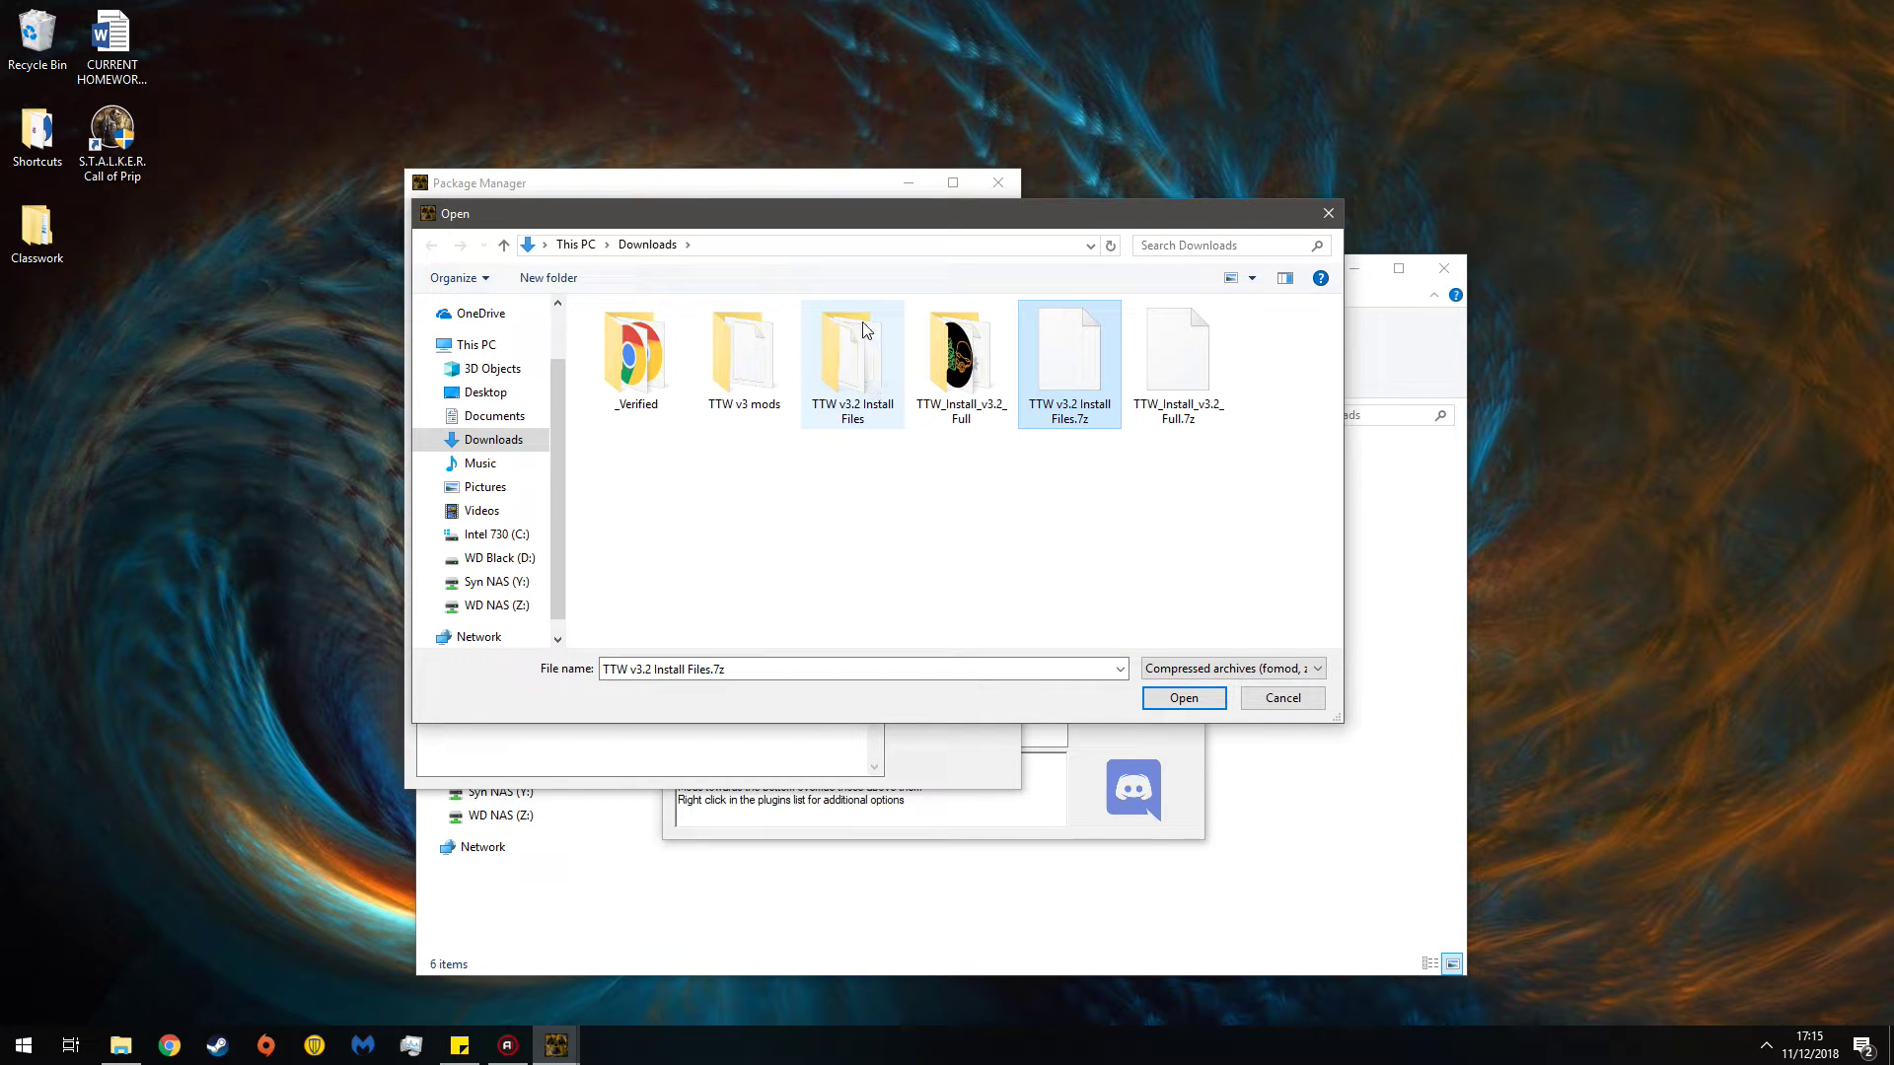
left_click(1181, 698)
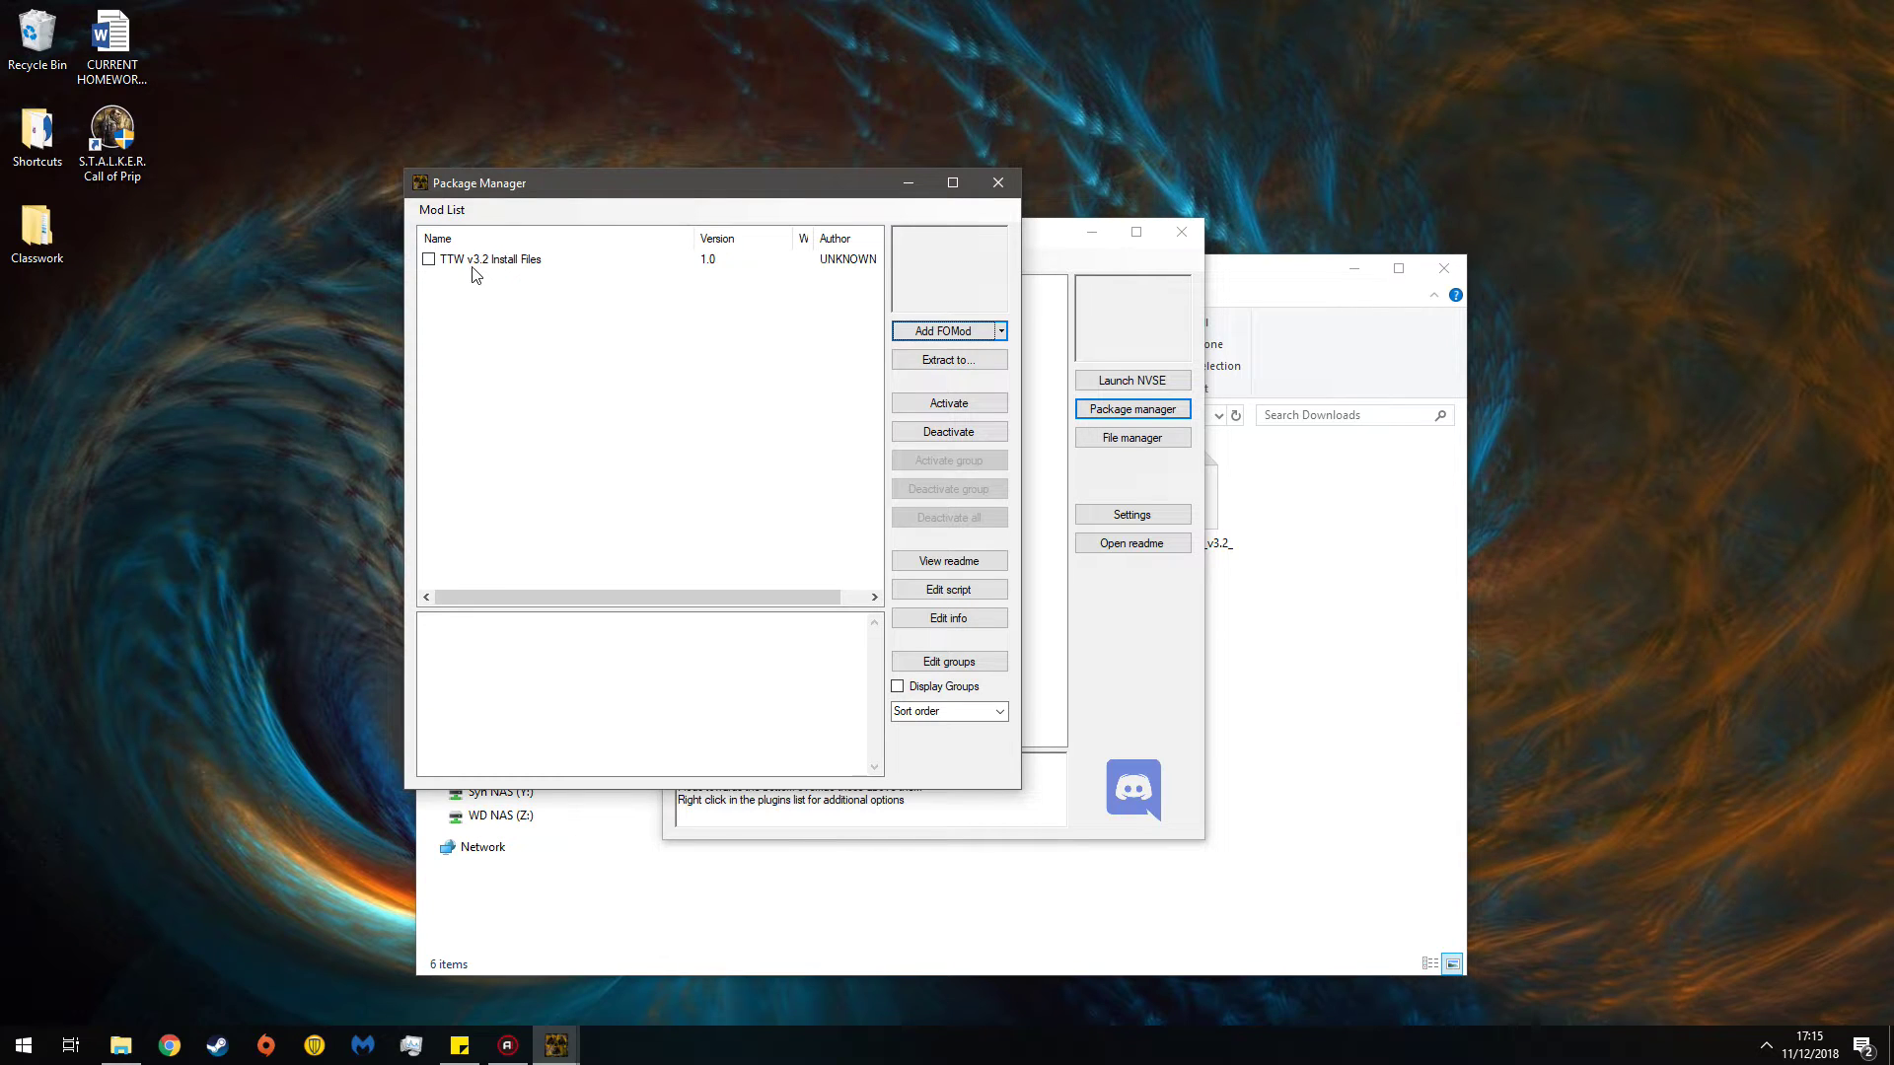
left_click(475, 266)
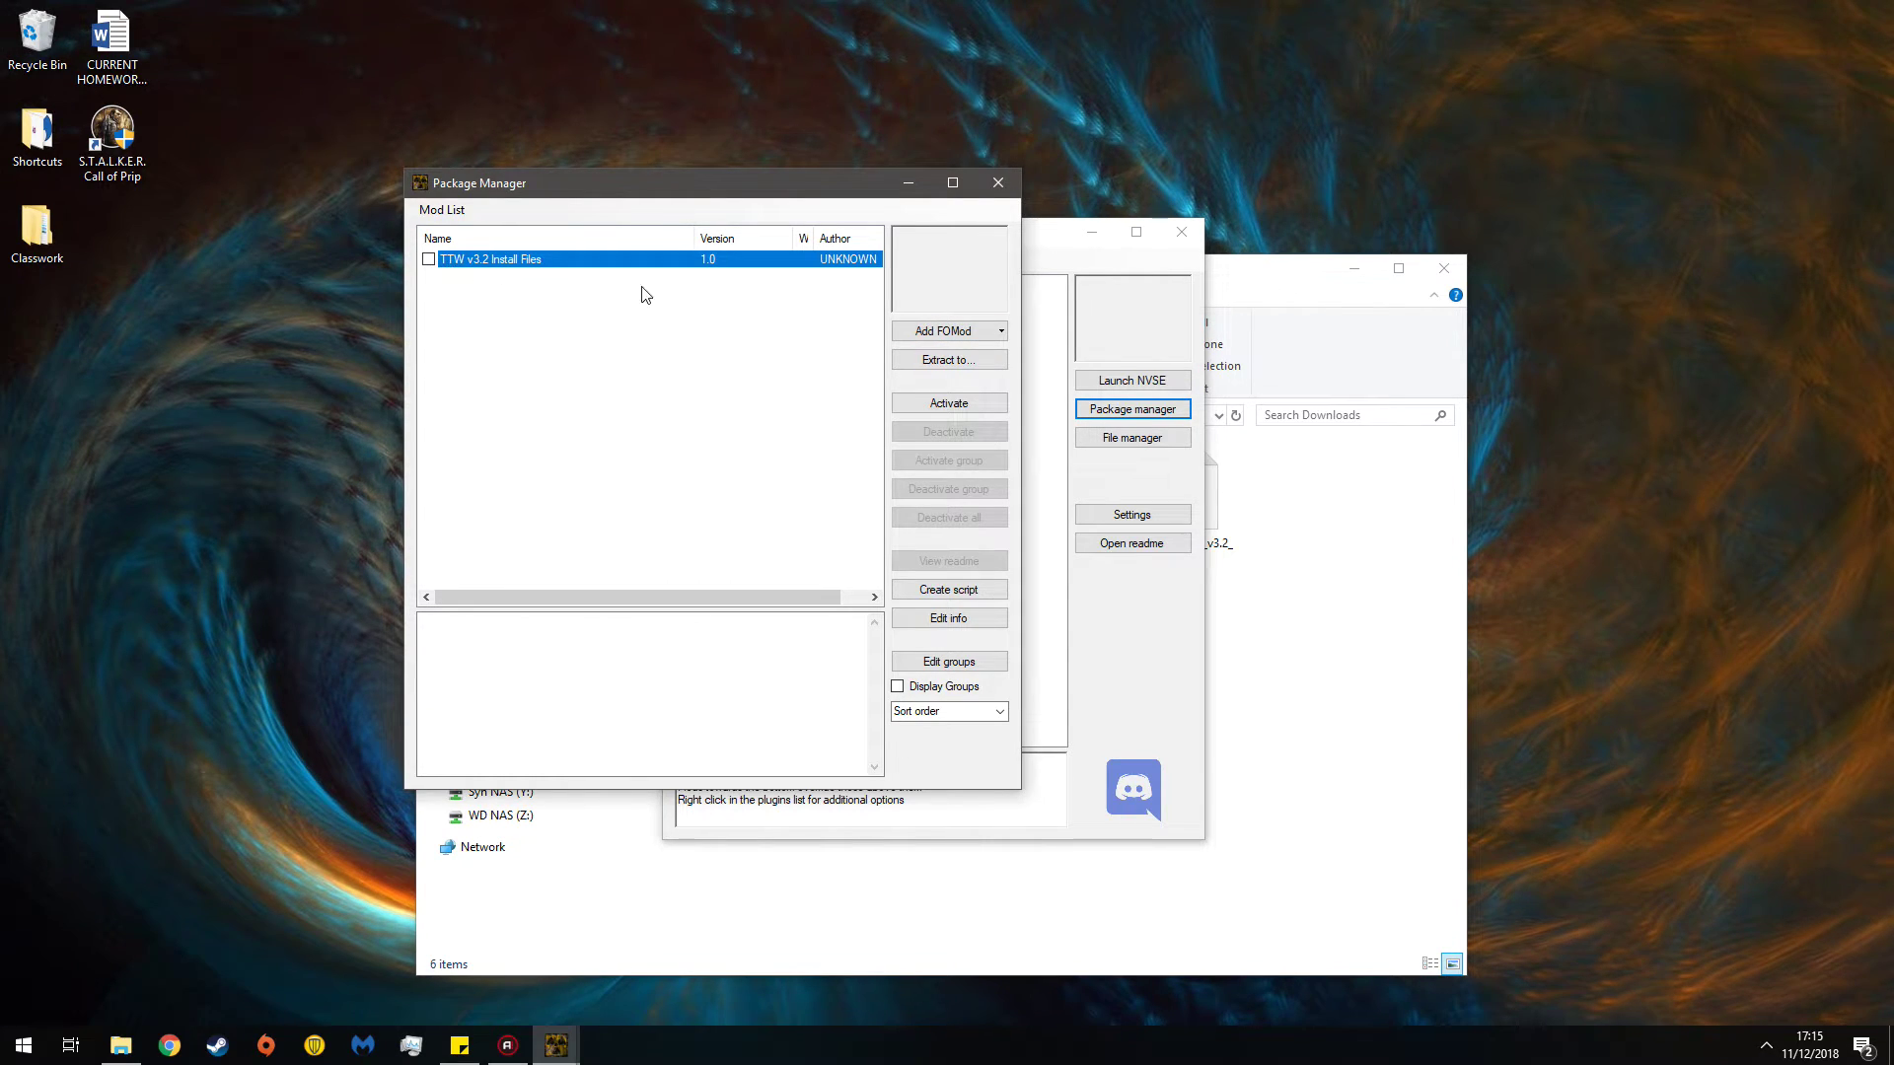
left_click(964, 401)
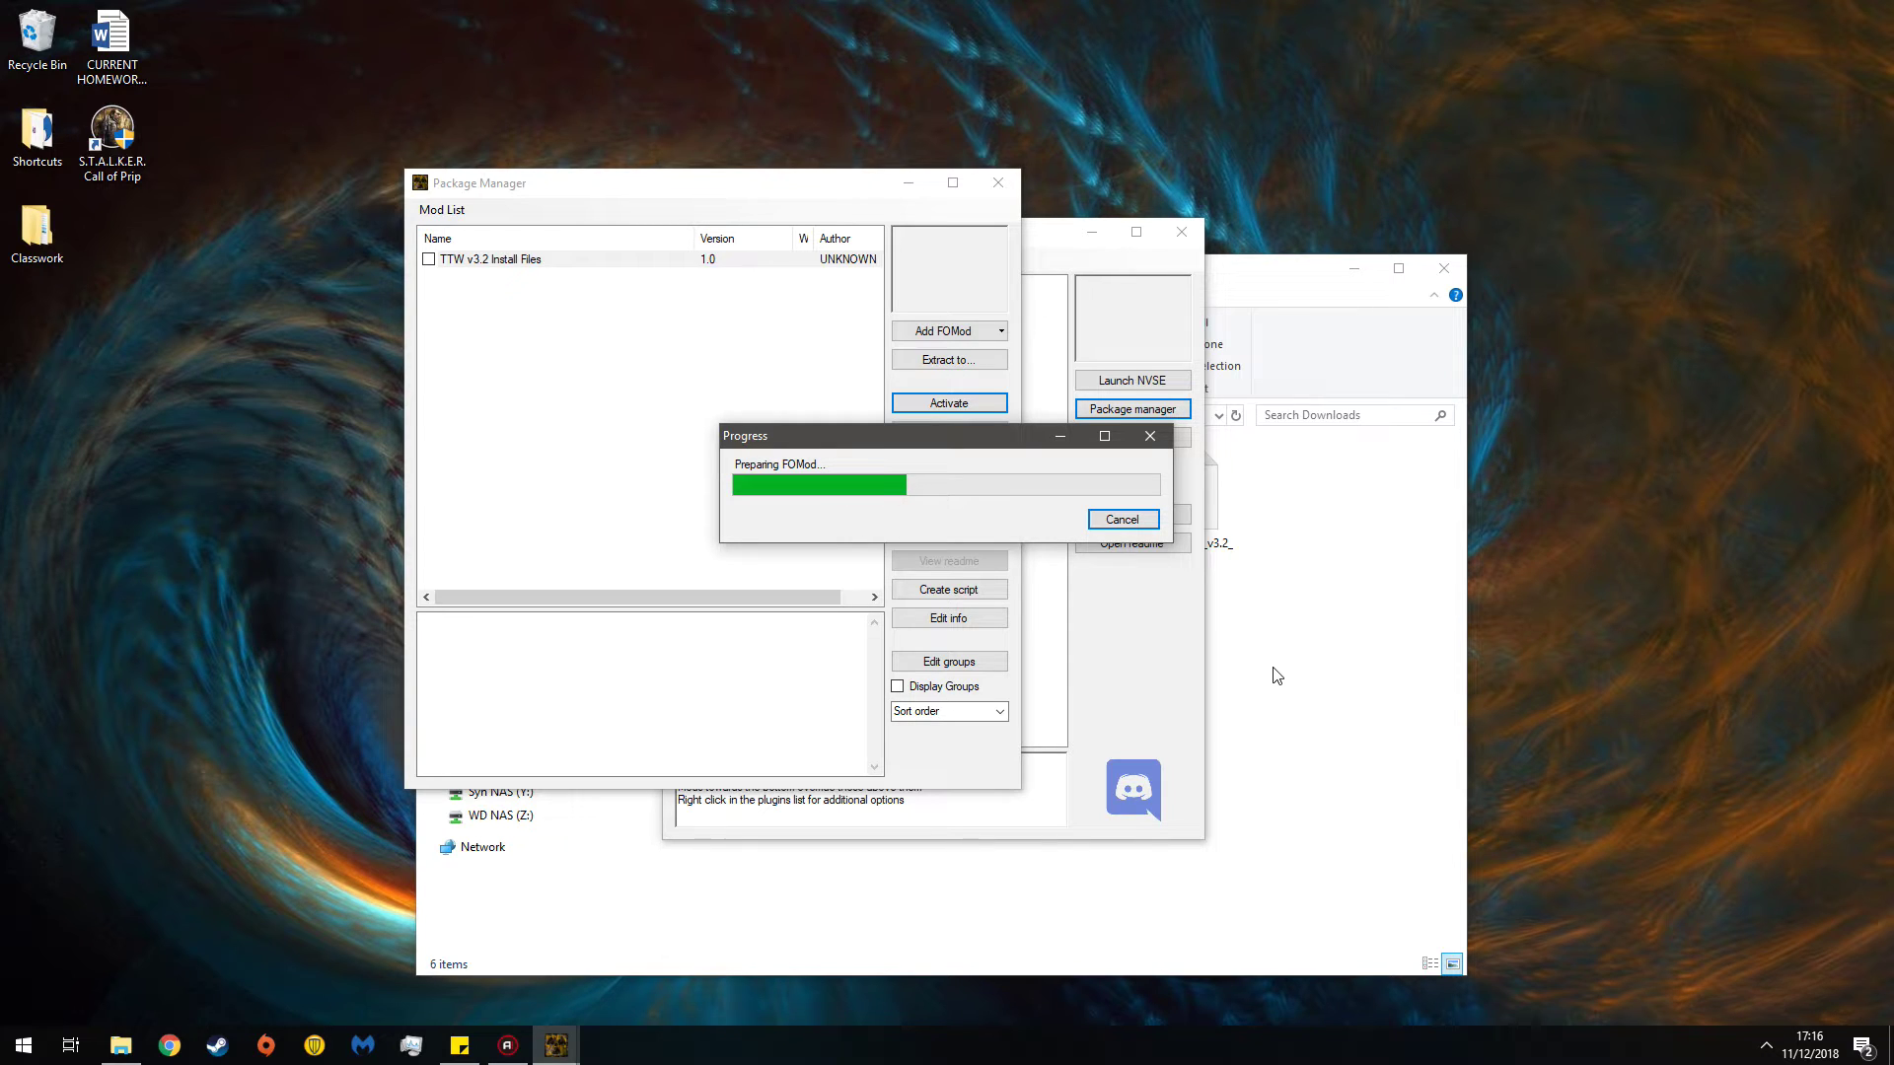
- Bring the File Explorer Downloads folder to the front while the FOMod prepares
left_click(1317, 750)
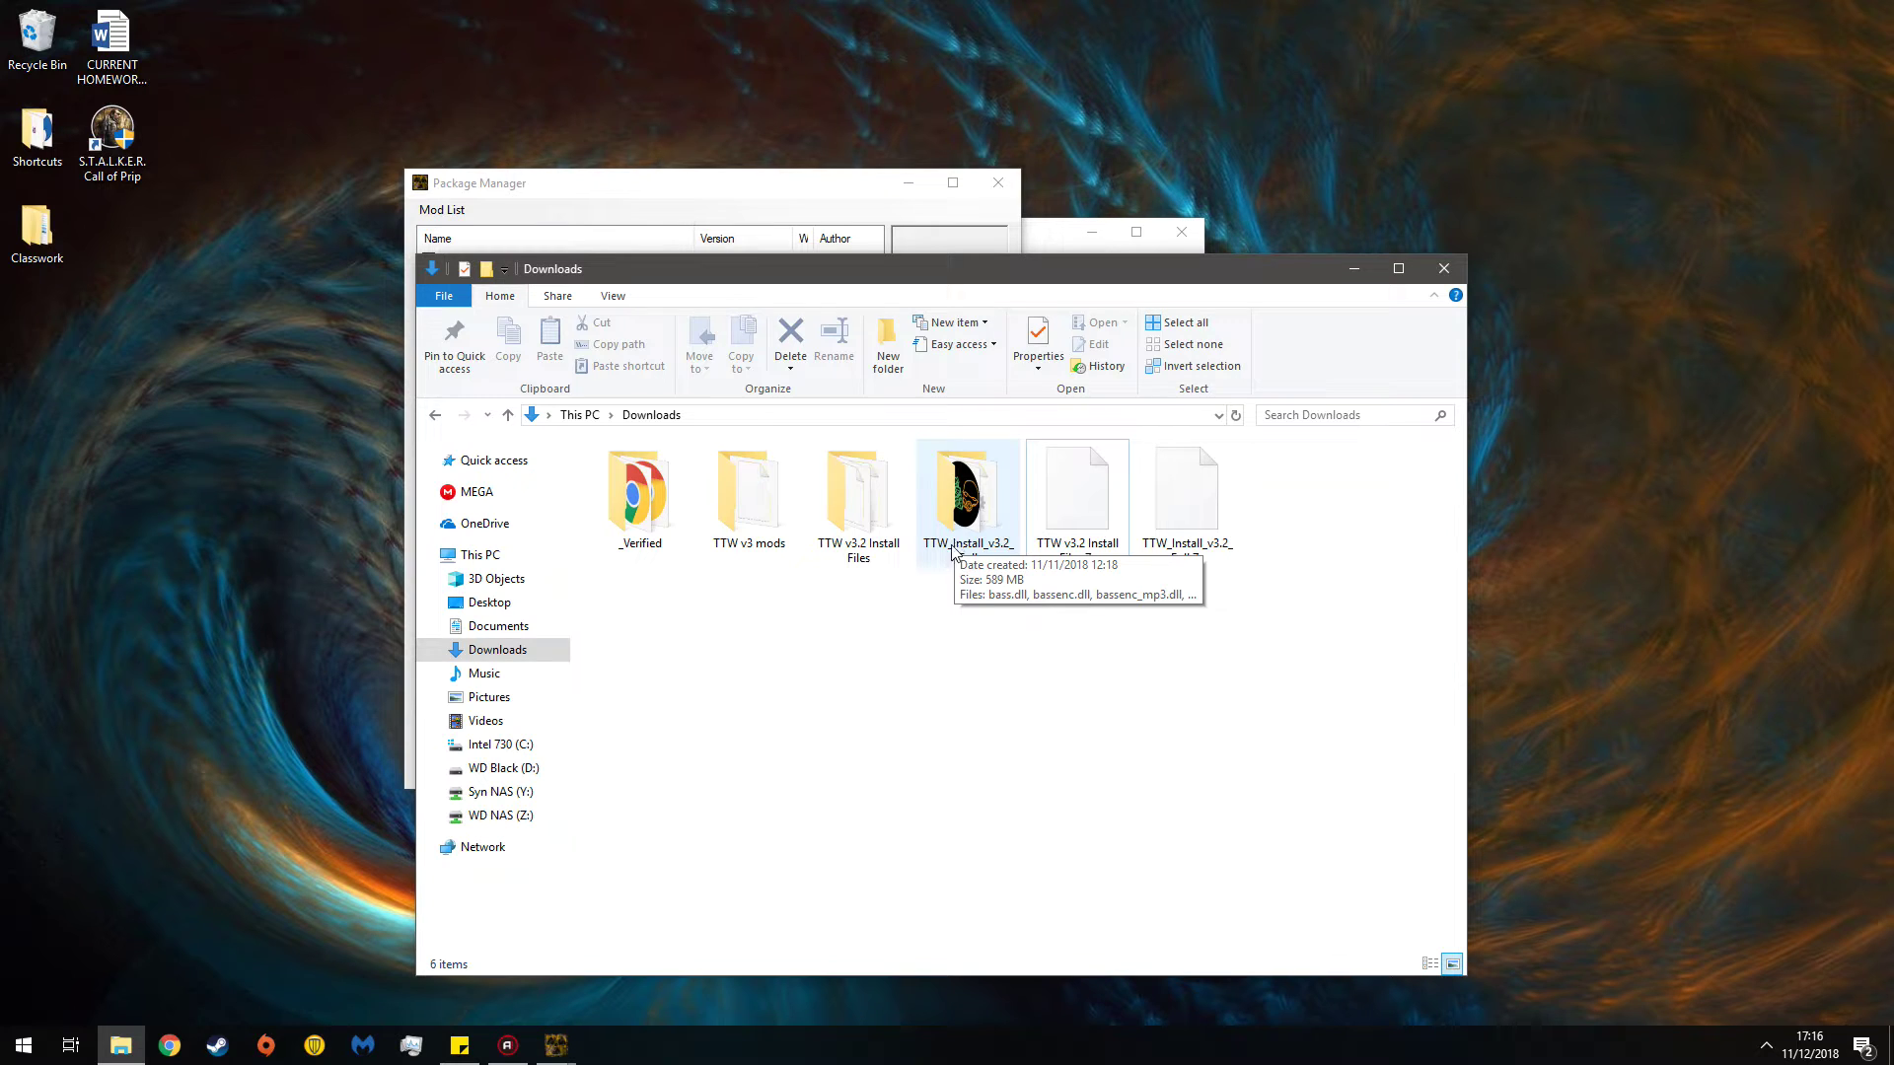
- Open the TTW_Install_v3.2_Full folder and exit its installer without installing
double_click(961, 503)
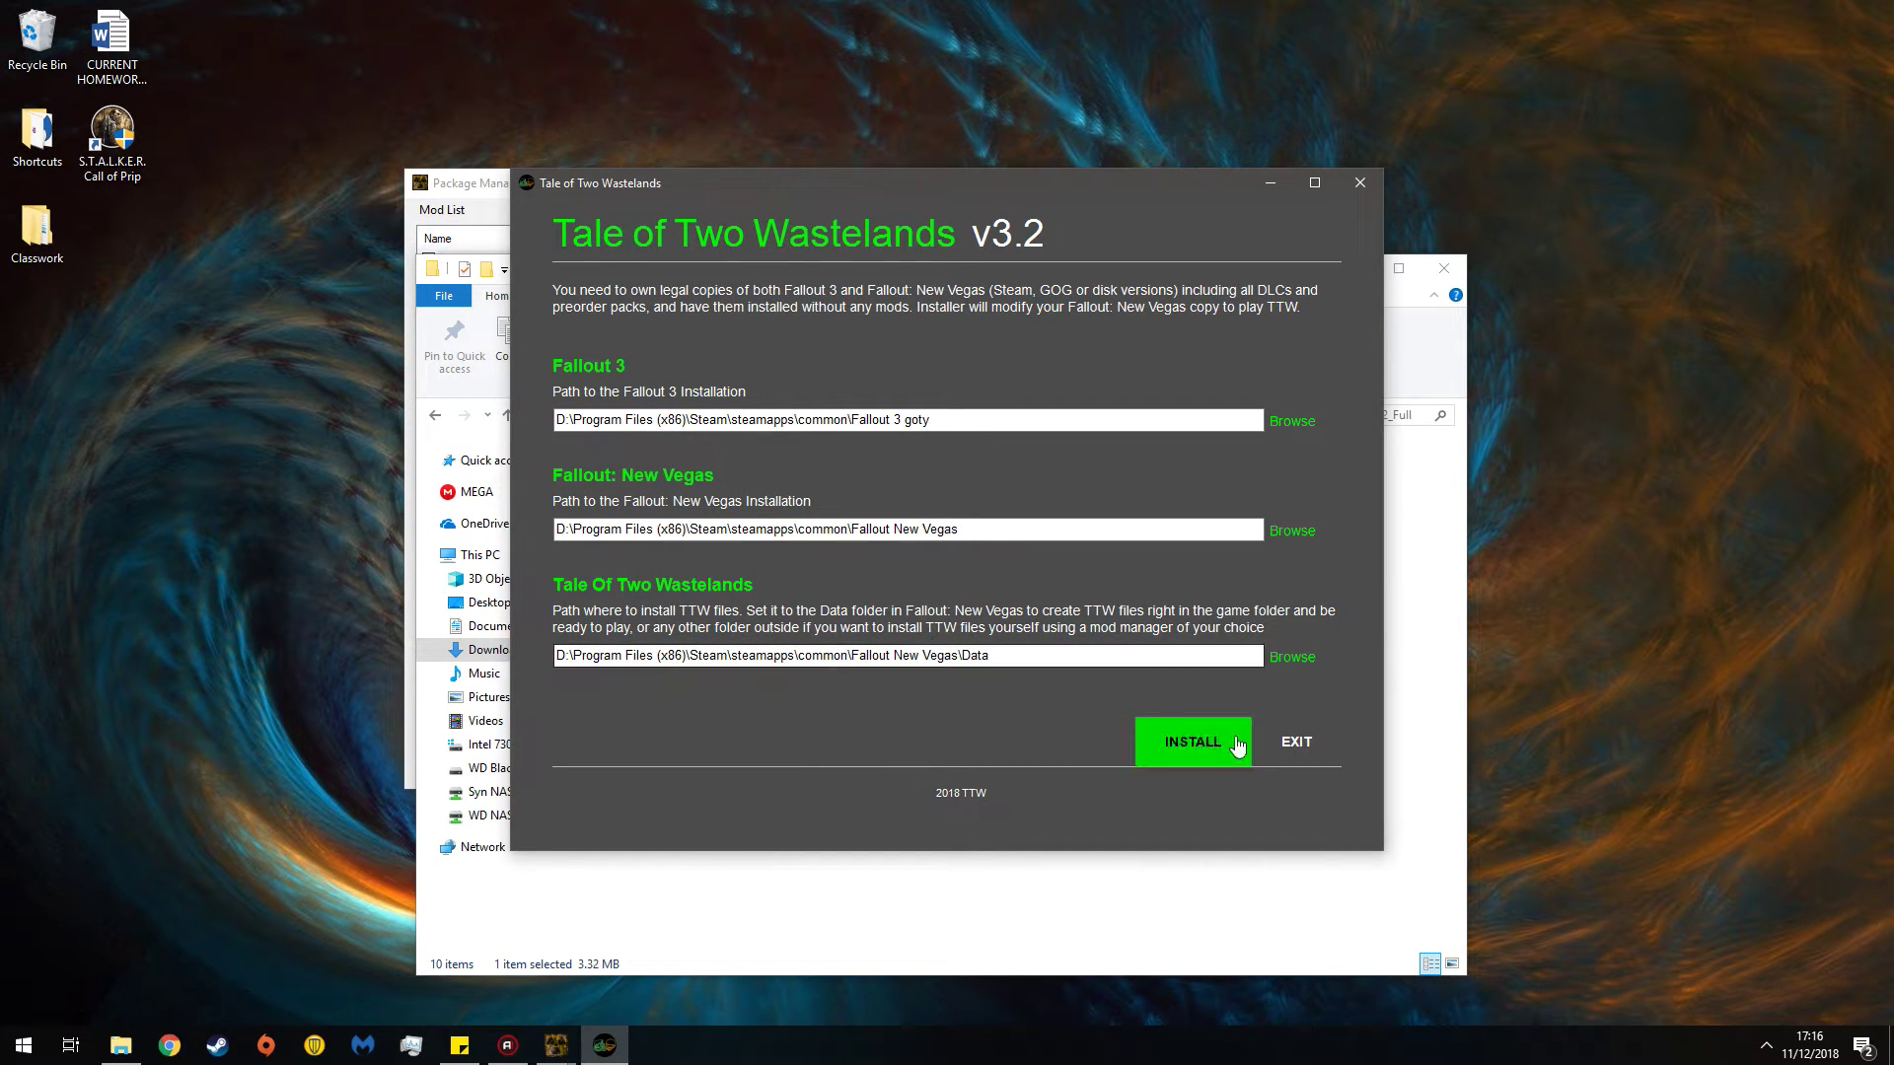
left_click(1300, 742)
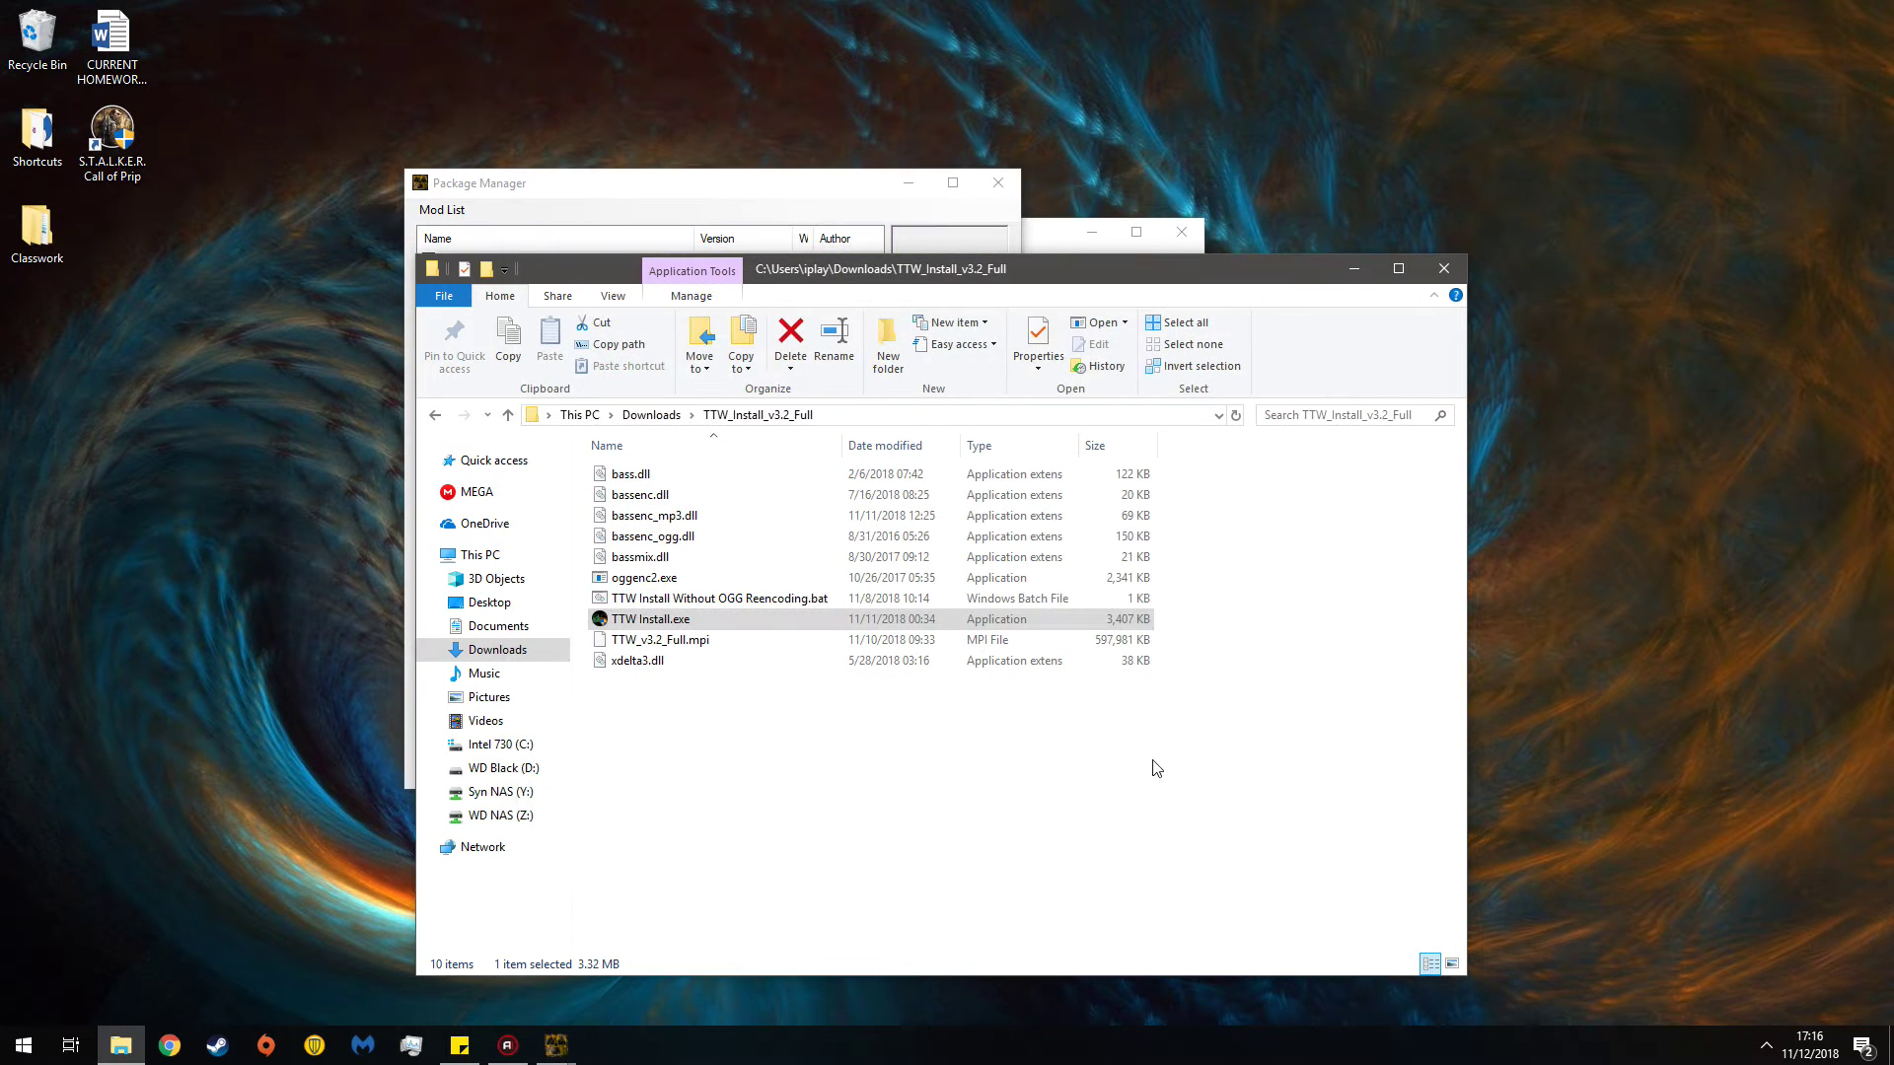
left_click(1366, 283)
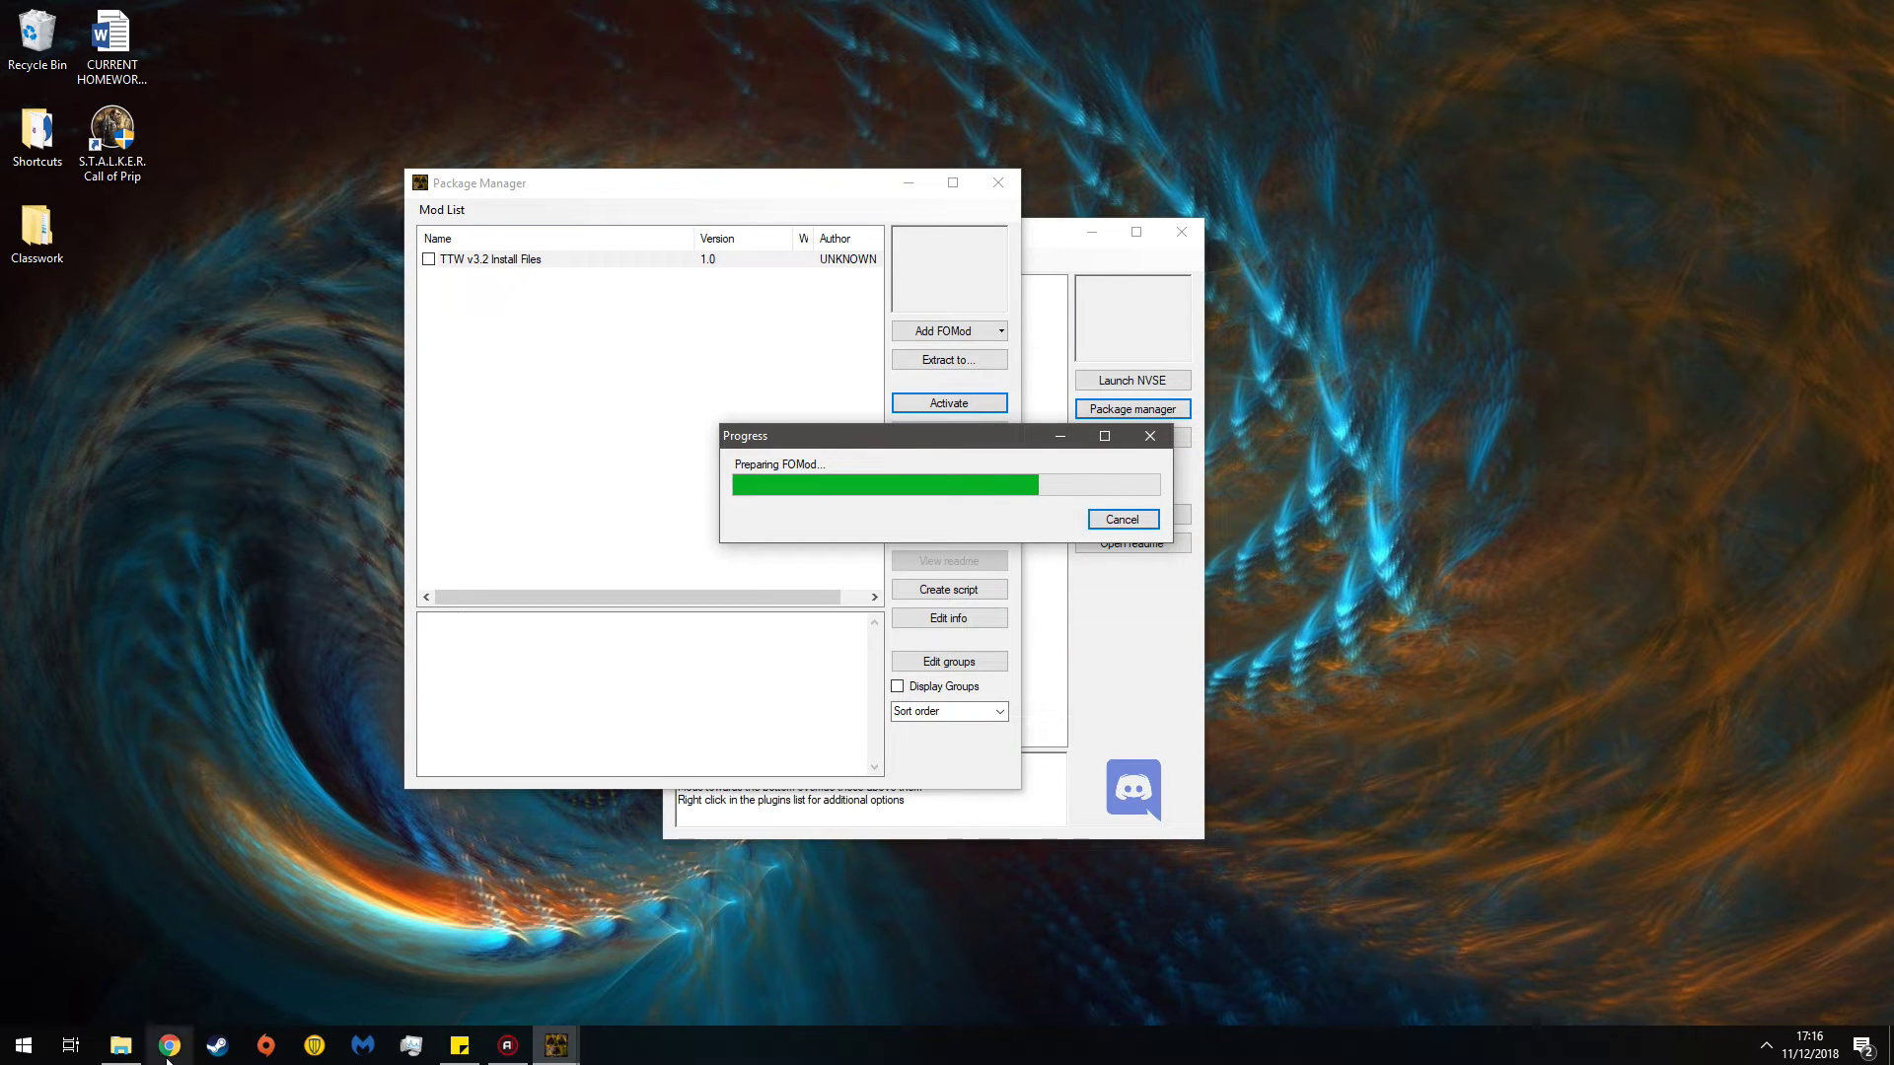
- Browse the TTW v3.2 Install Files folder from Downloads, then minimise Explorer
left_click(121, 1047)
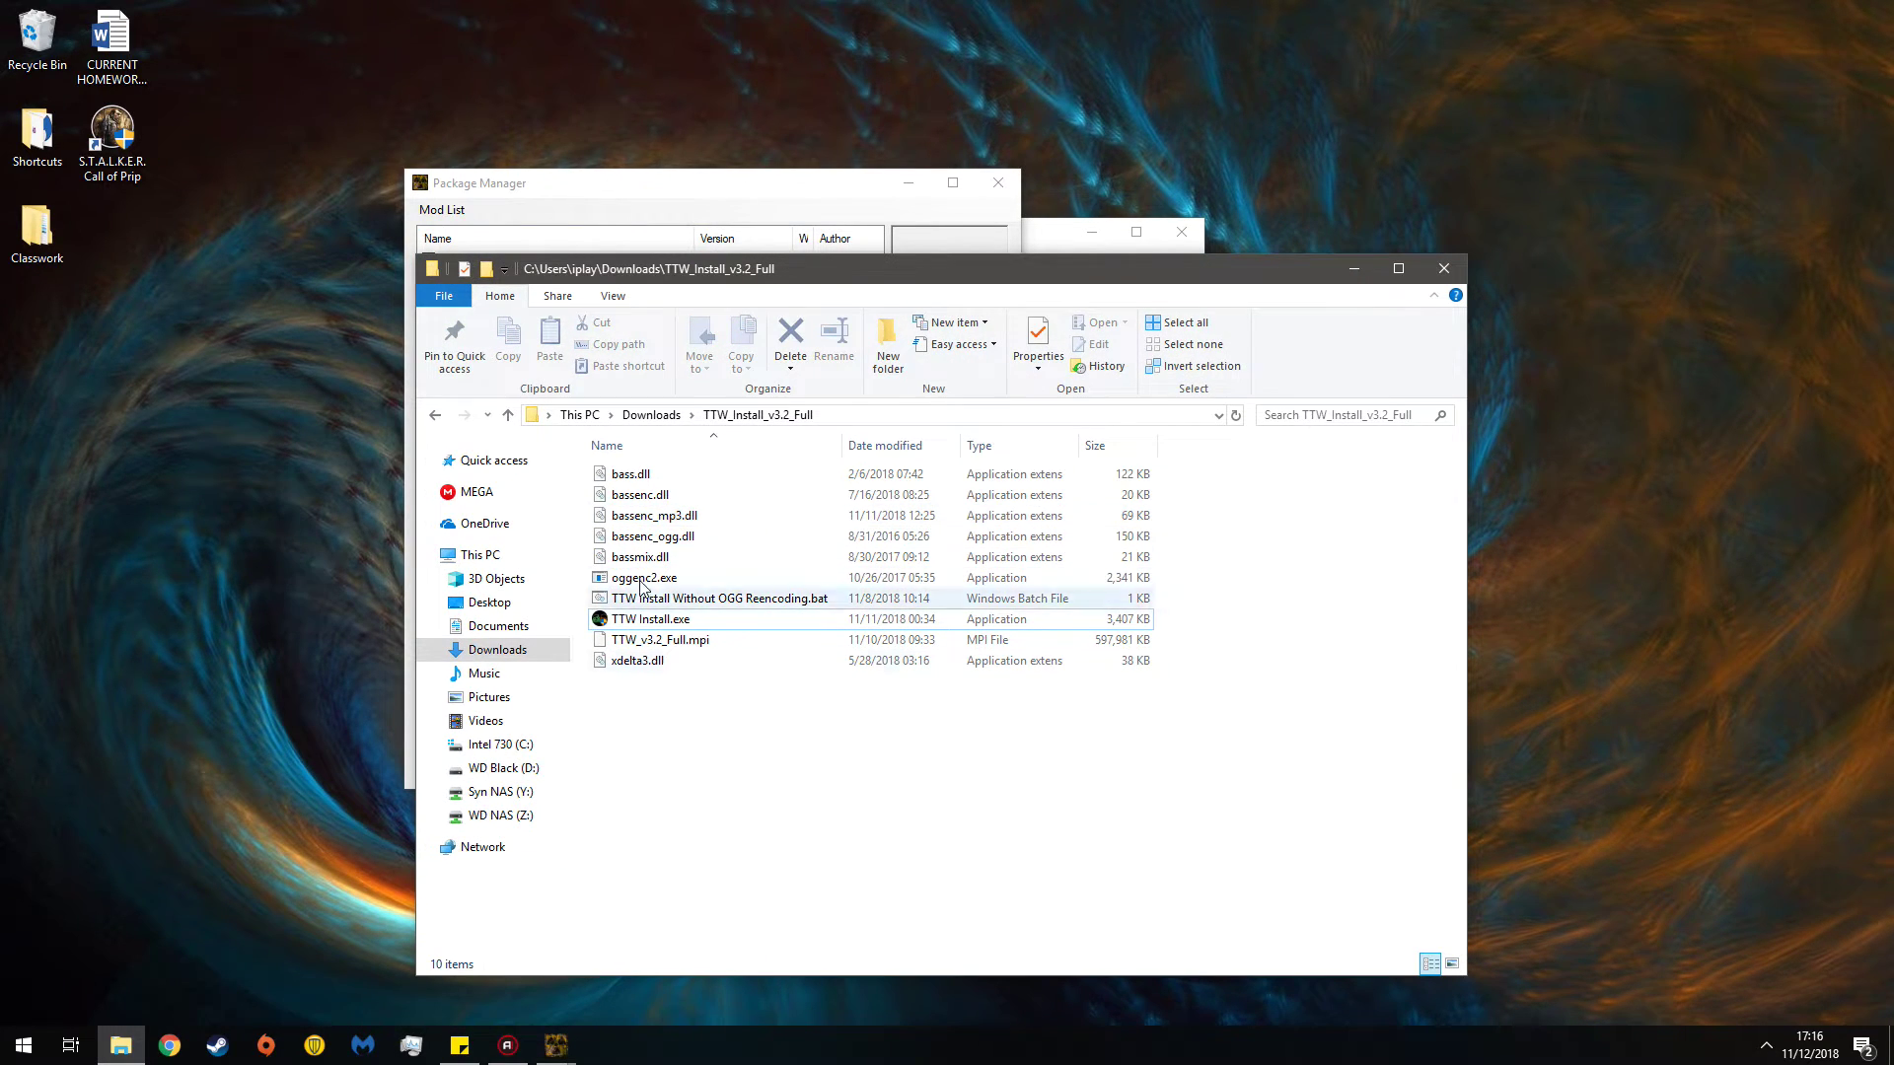
left_click(649, 416)
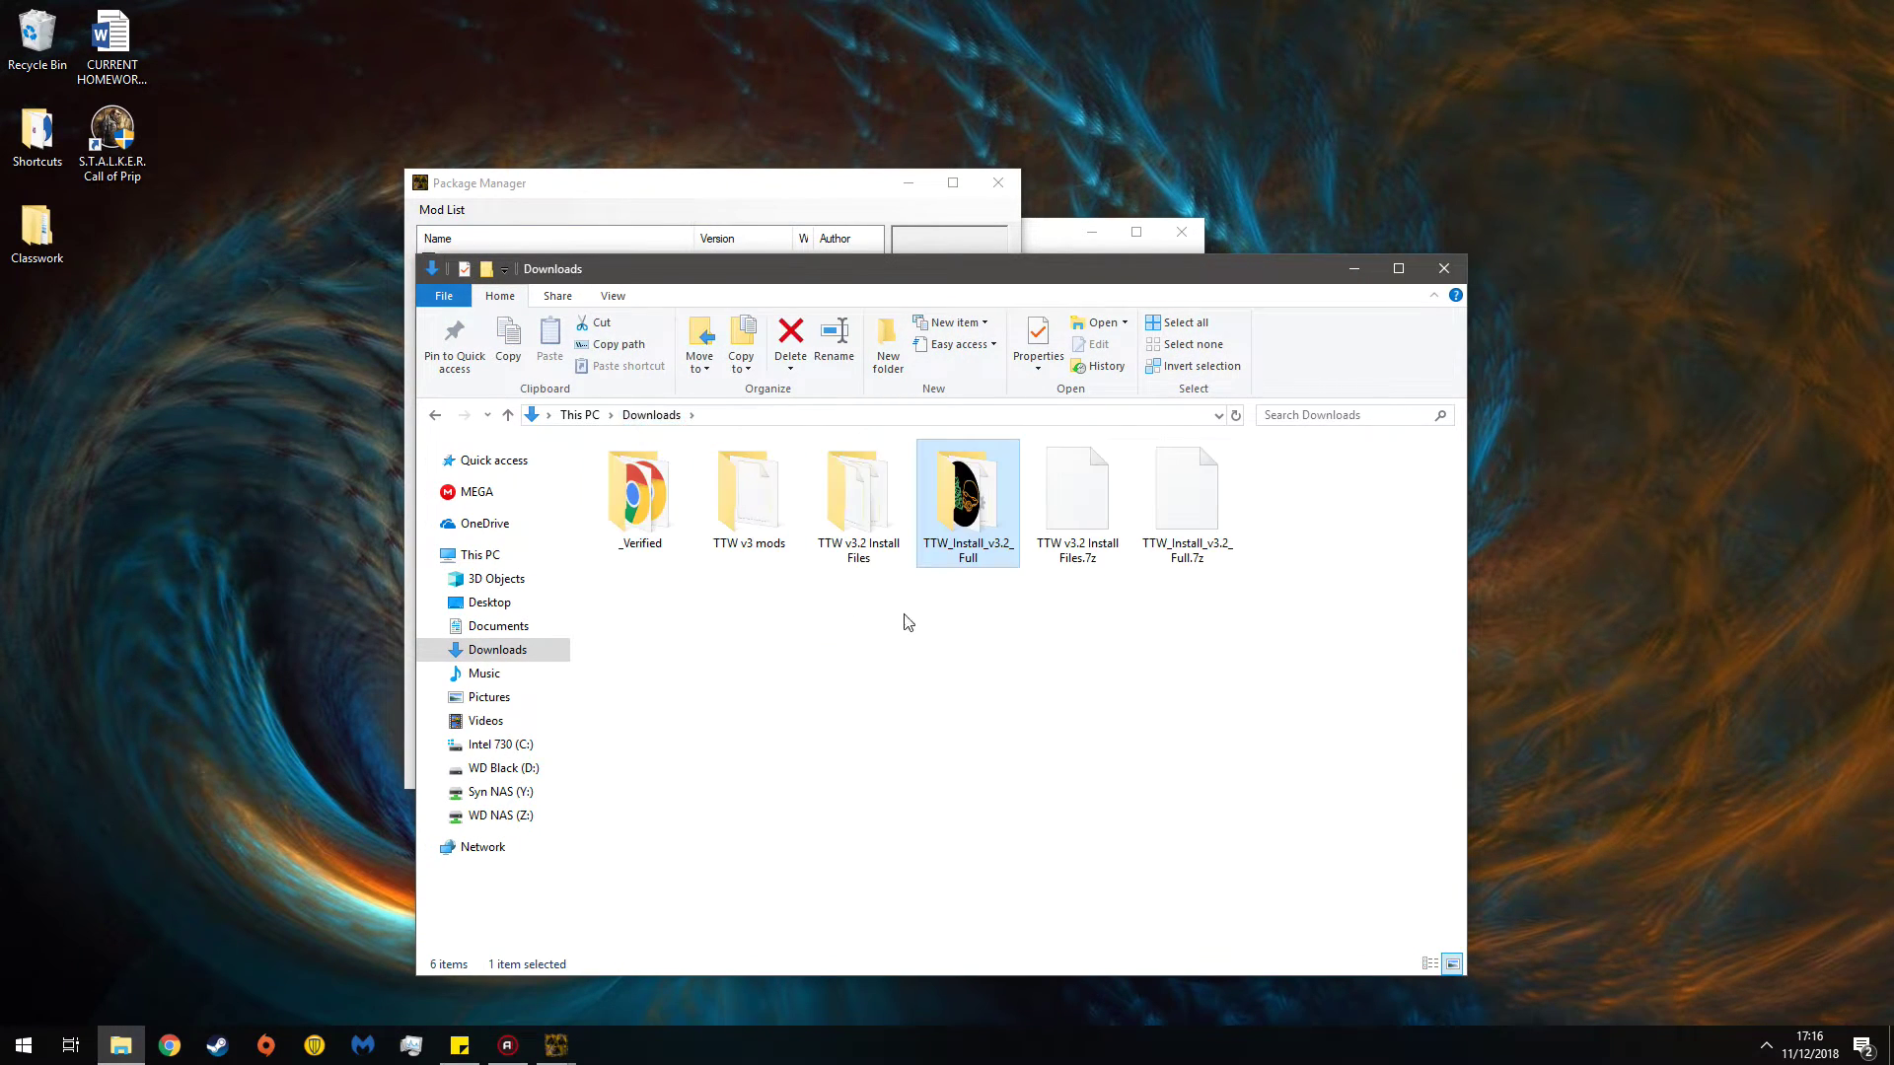
double_click(854, 498)
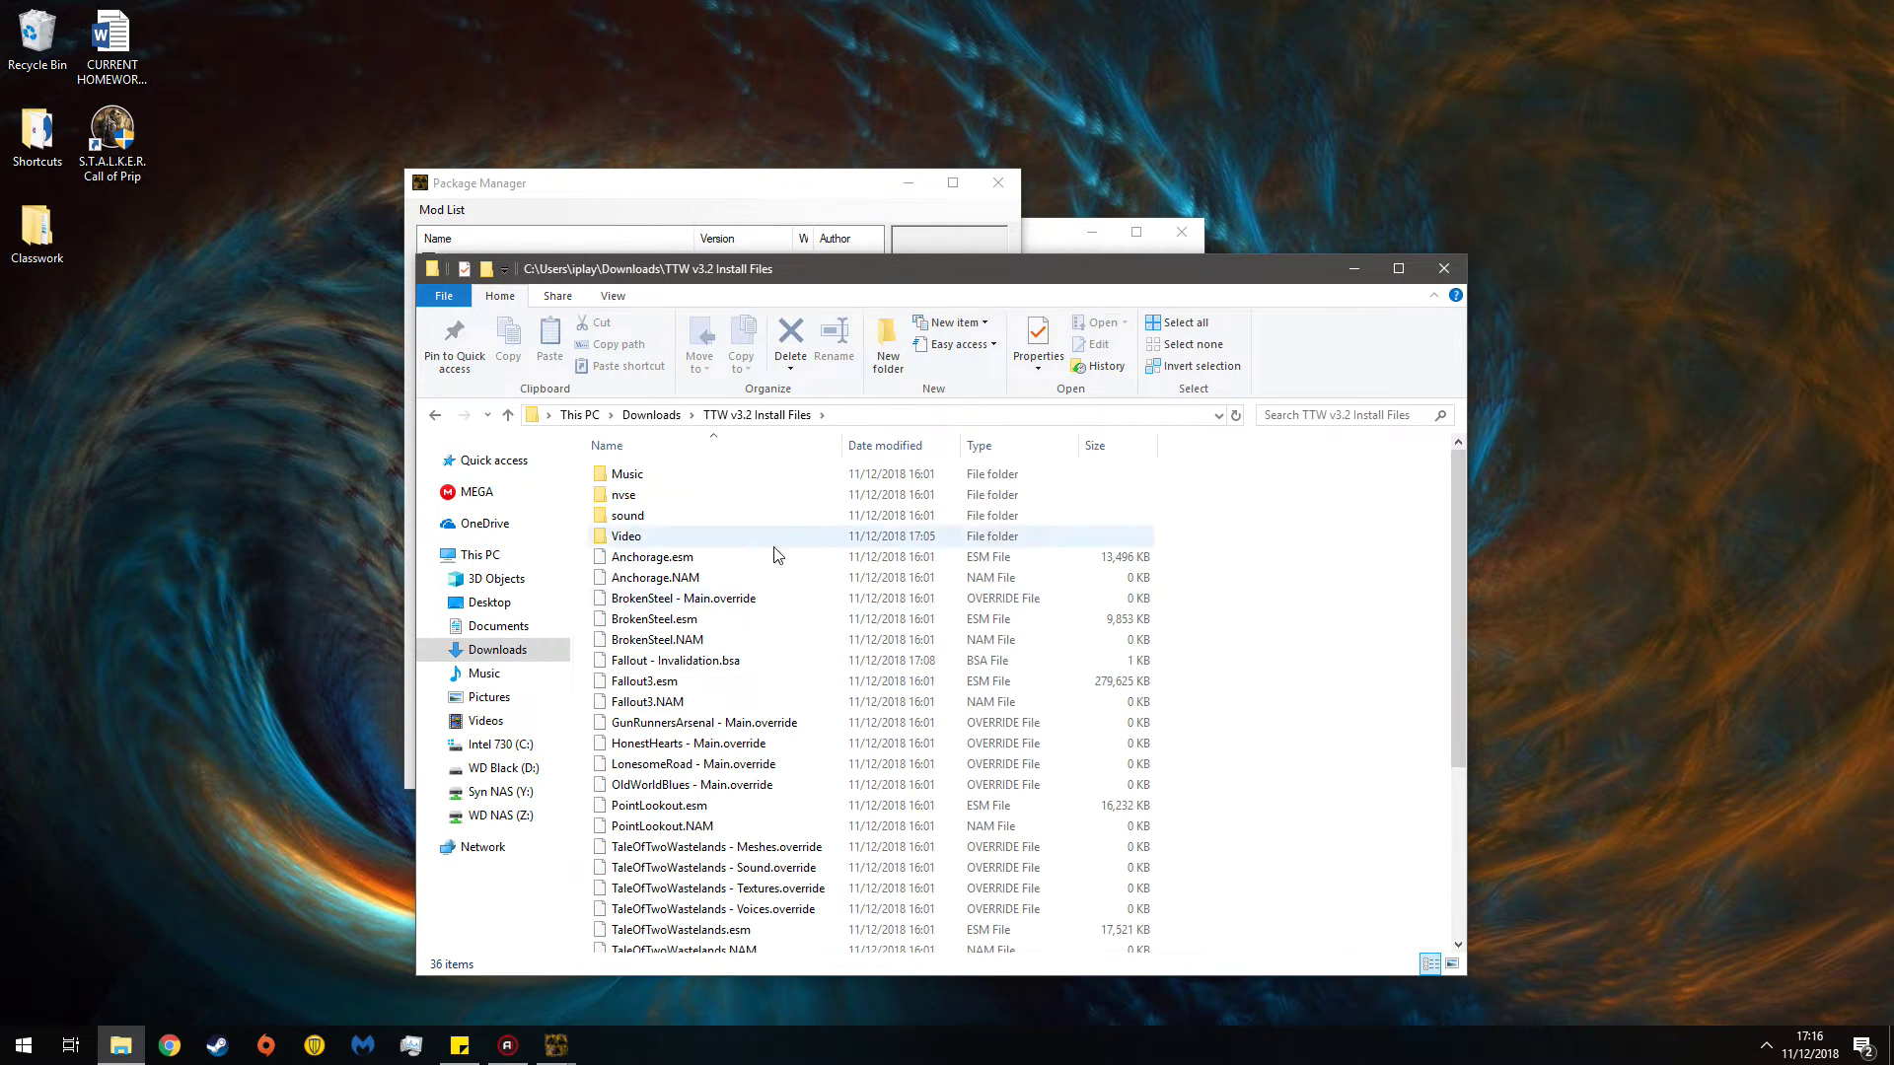
scroll(810, 615, "down", 4)
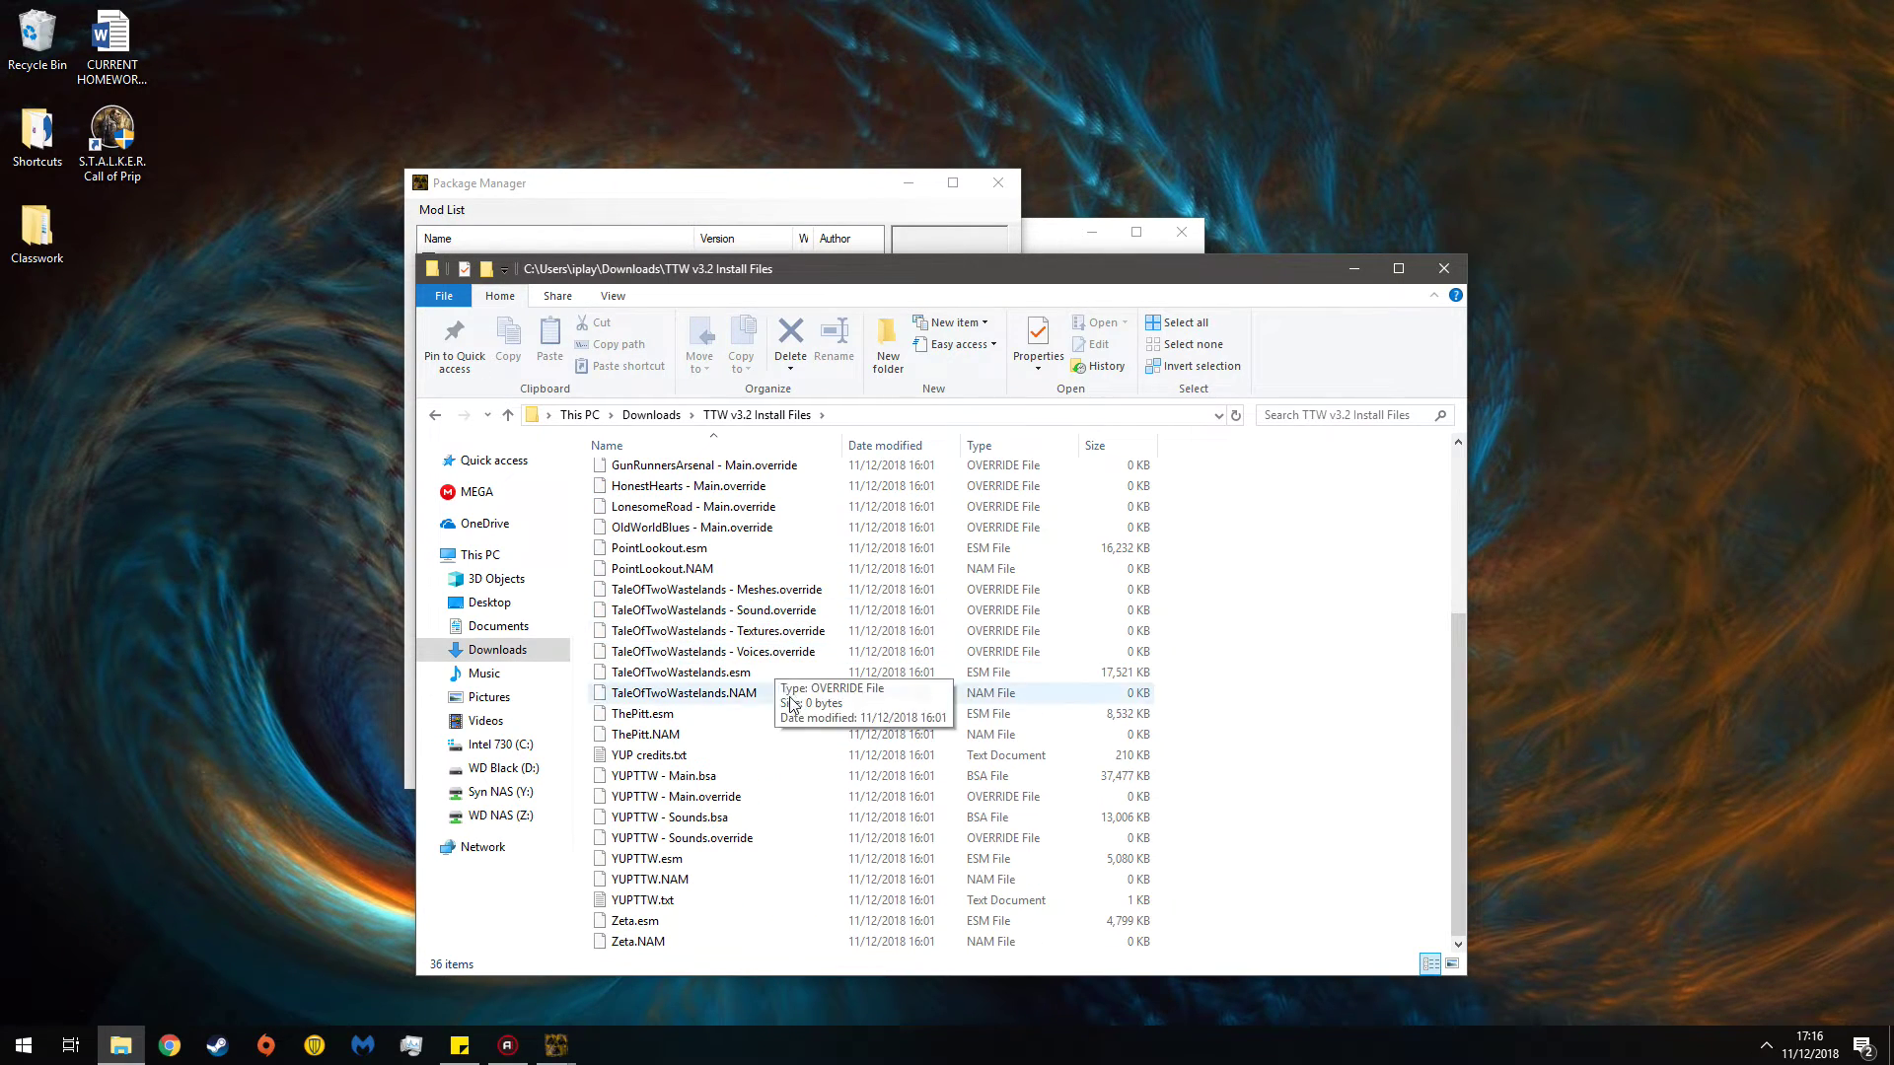
scroll(750, 887, "up", 4)
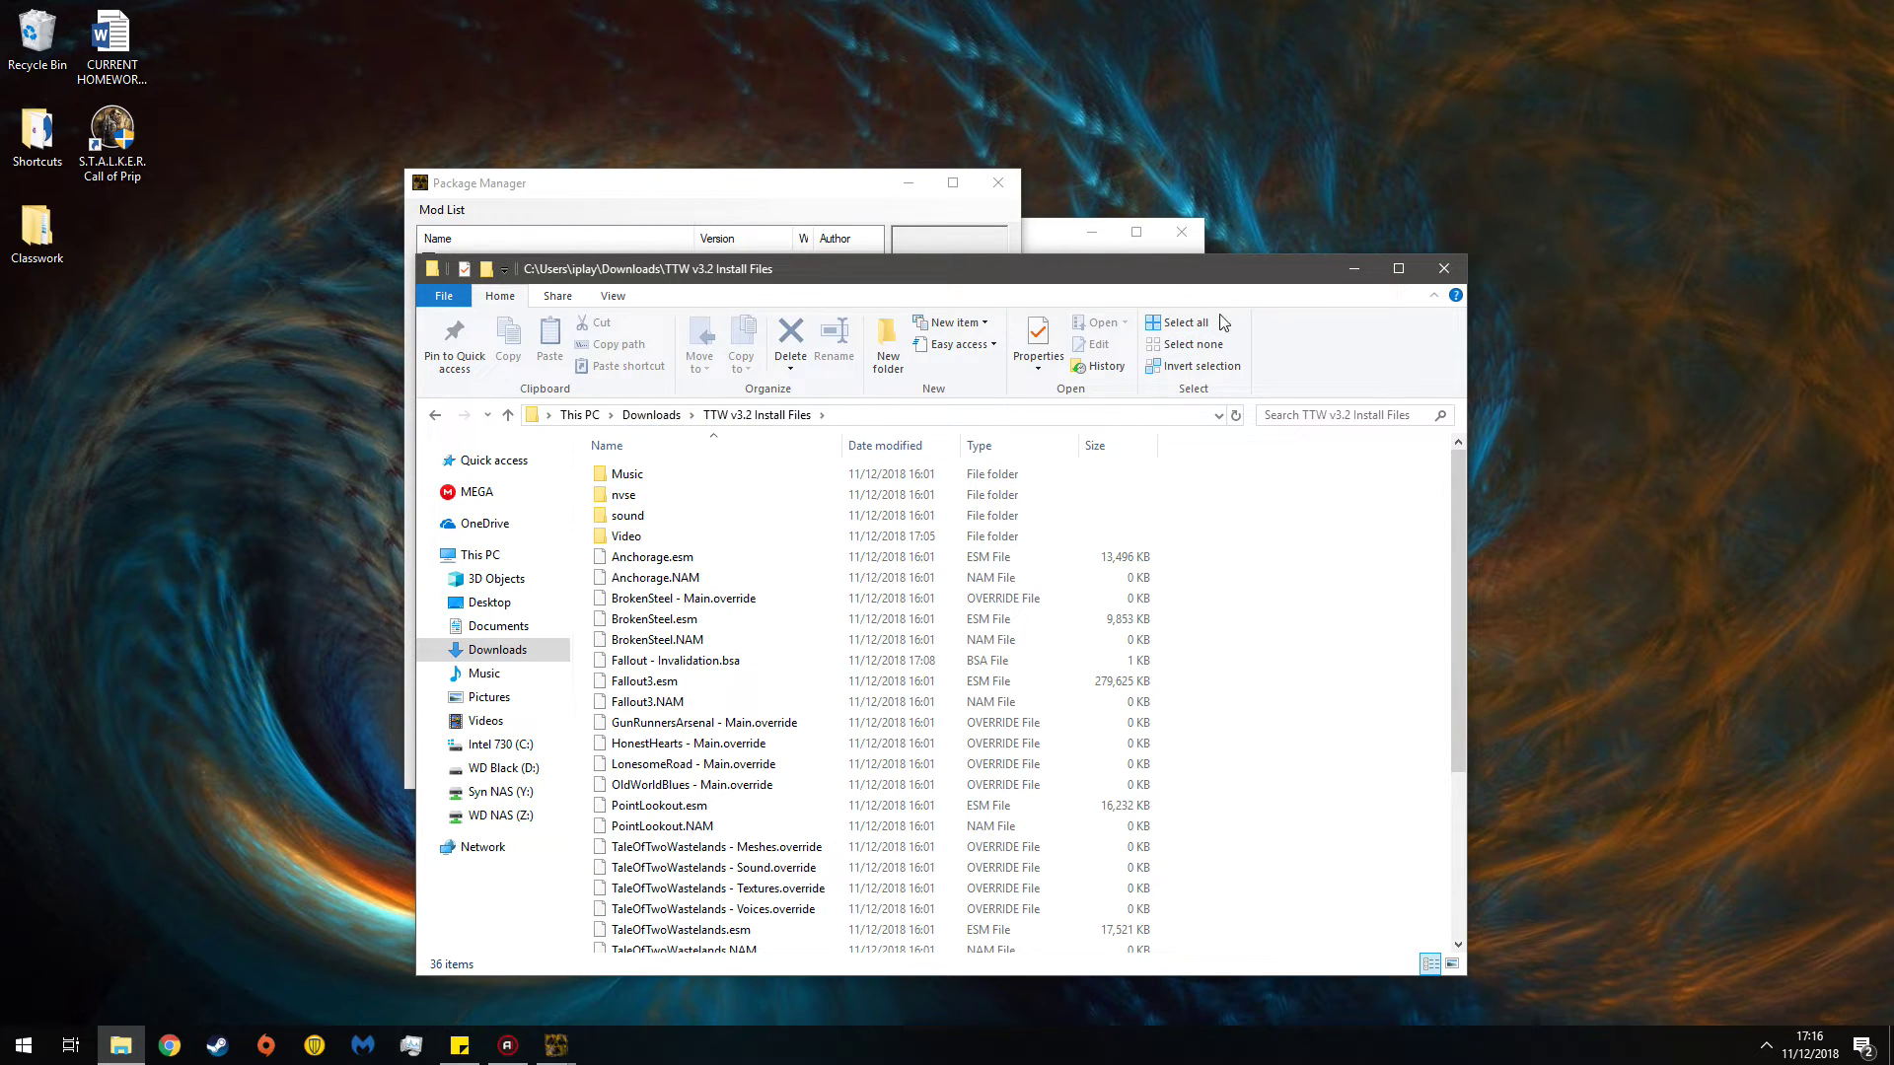
left_click(1354, 269)
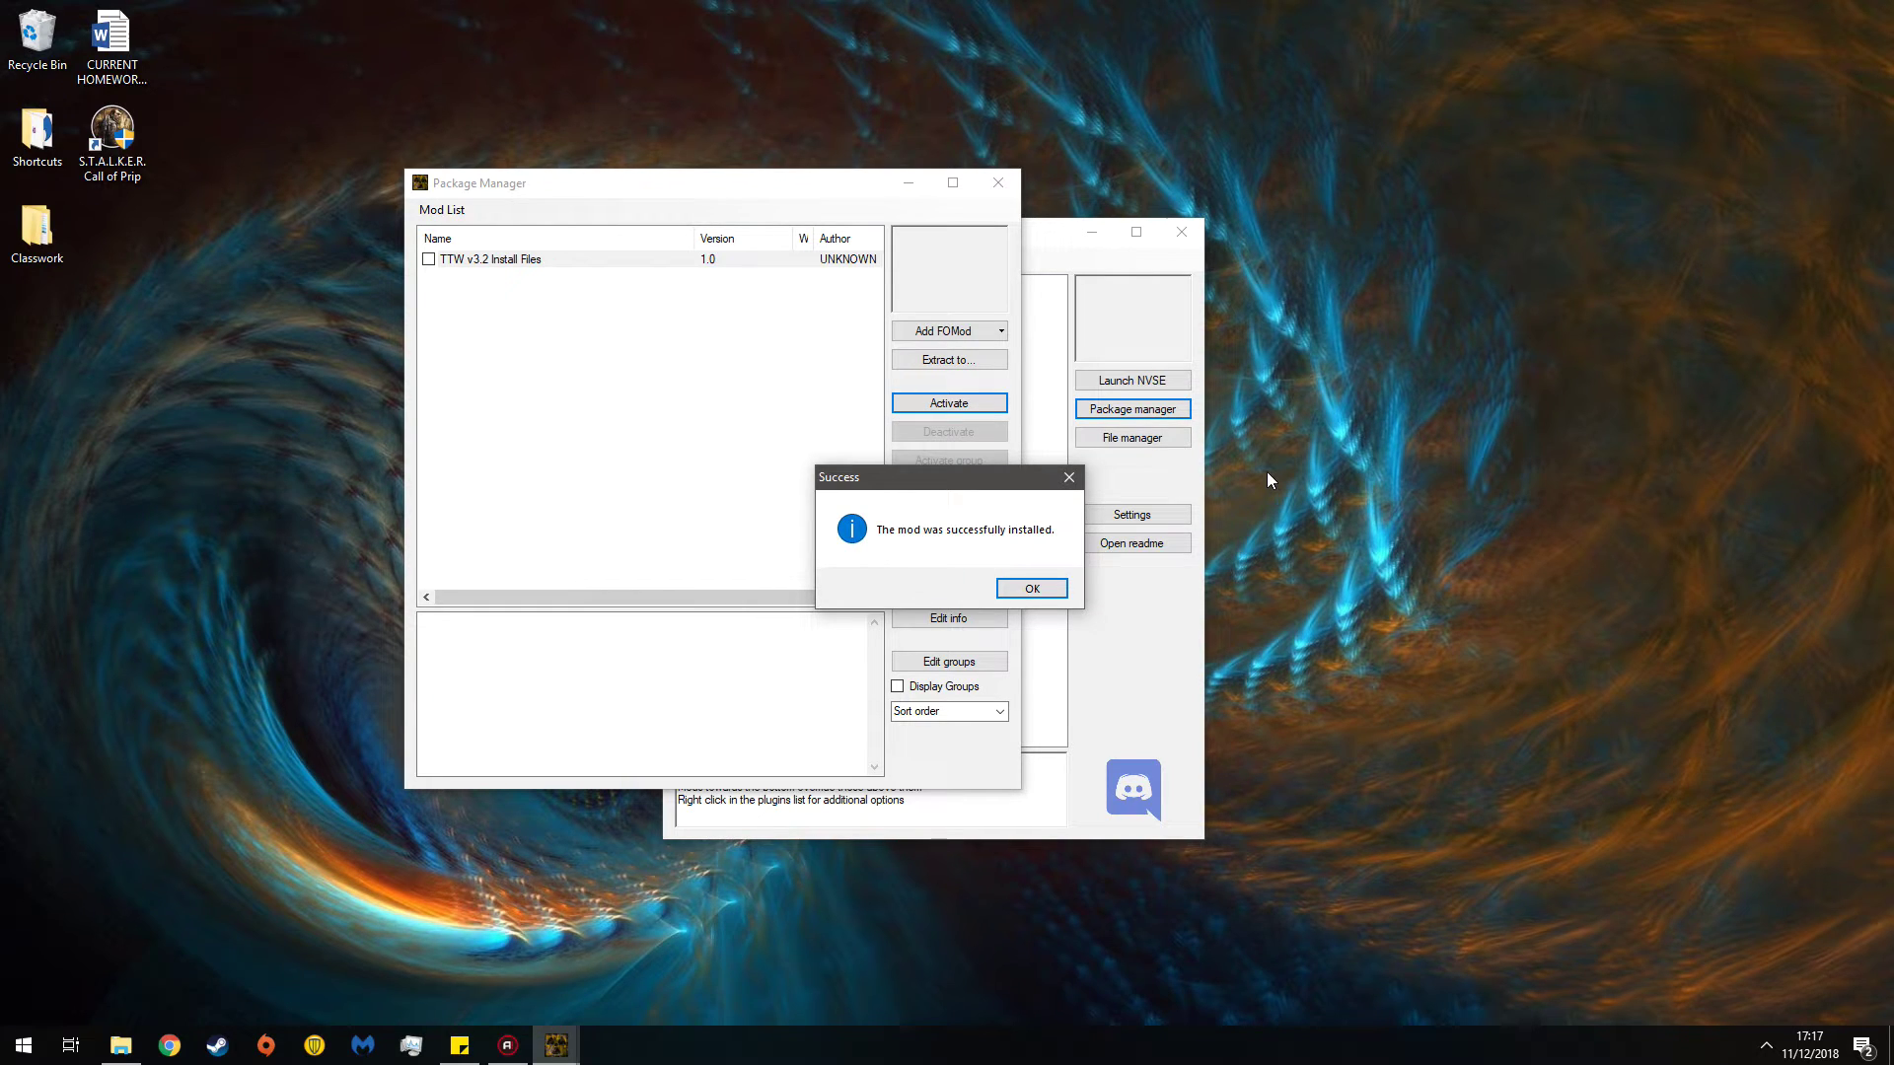
- Dismiss the install Success message and close Package Manager to show the TTW plugins in the load order
left_click(1032, 588)
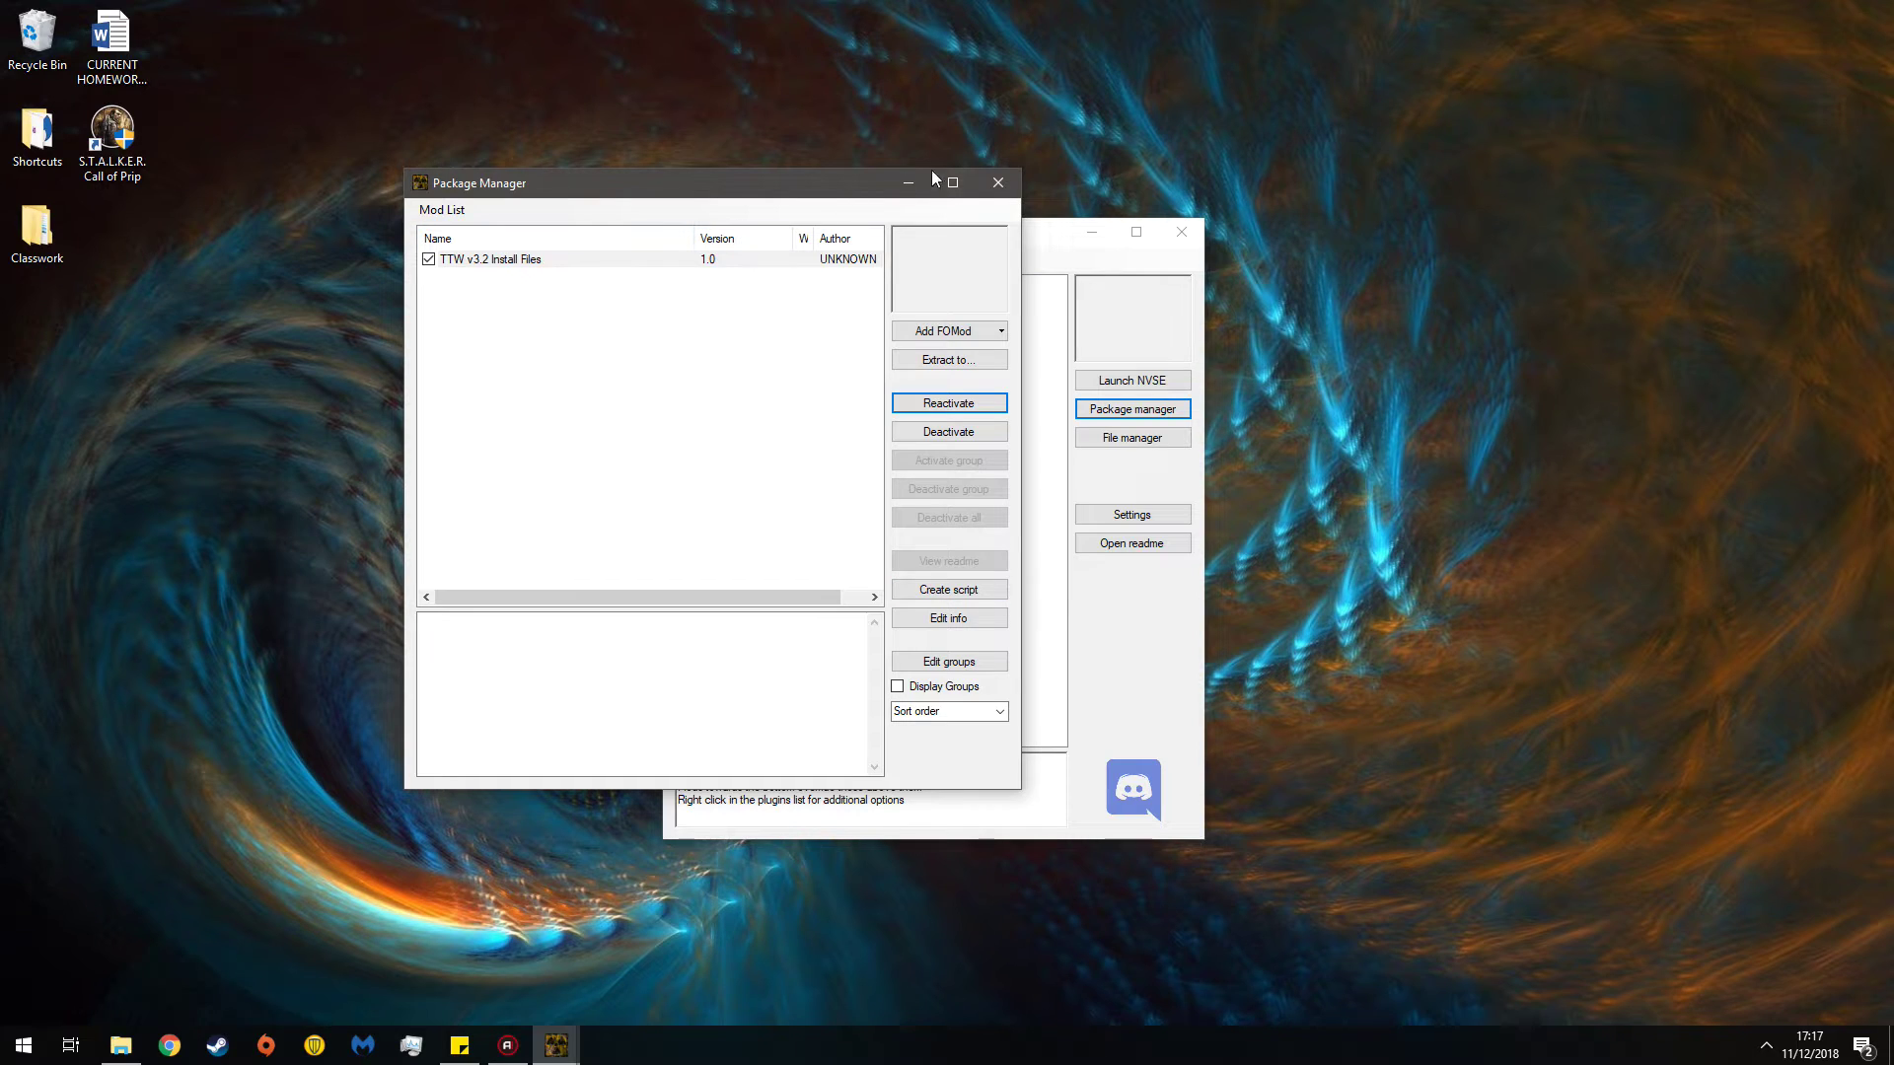
left_click(998, 184)
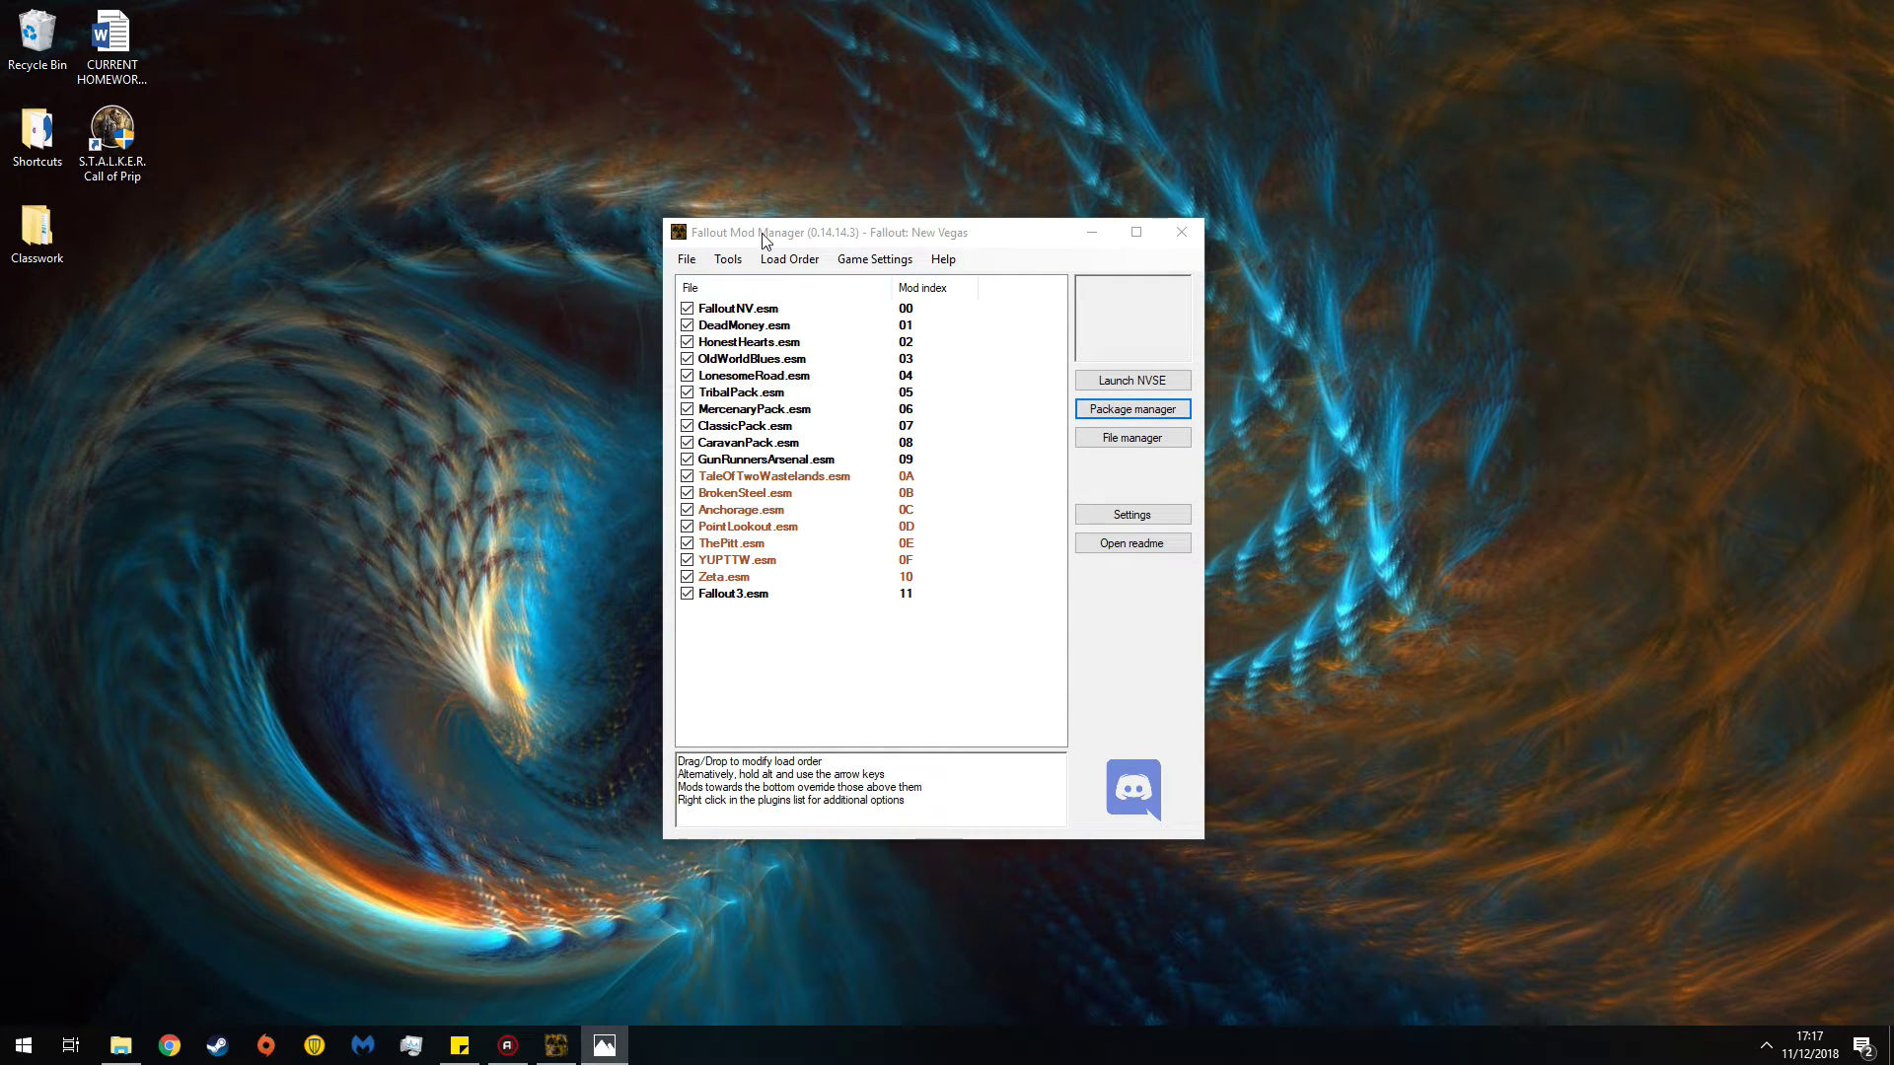
- Reorder GunRunnersArsenal, Fallout3, Anchorage, ThePitt and BrokenSteel to follow LonesomeRoad.esm in the load order
left_click_drag(764, 238, 357, 257)
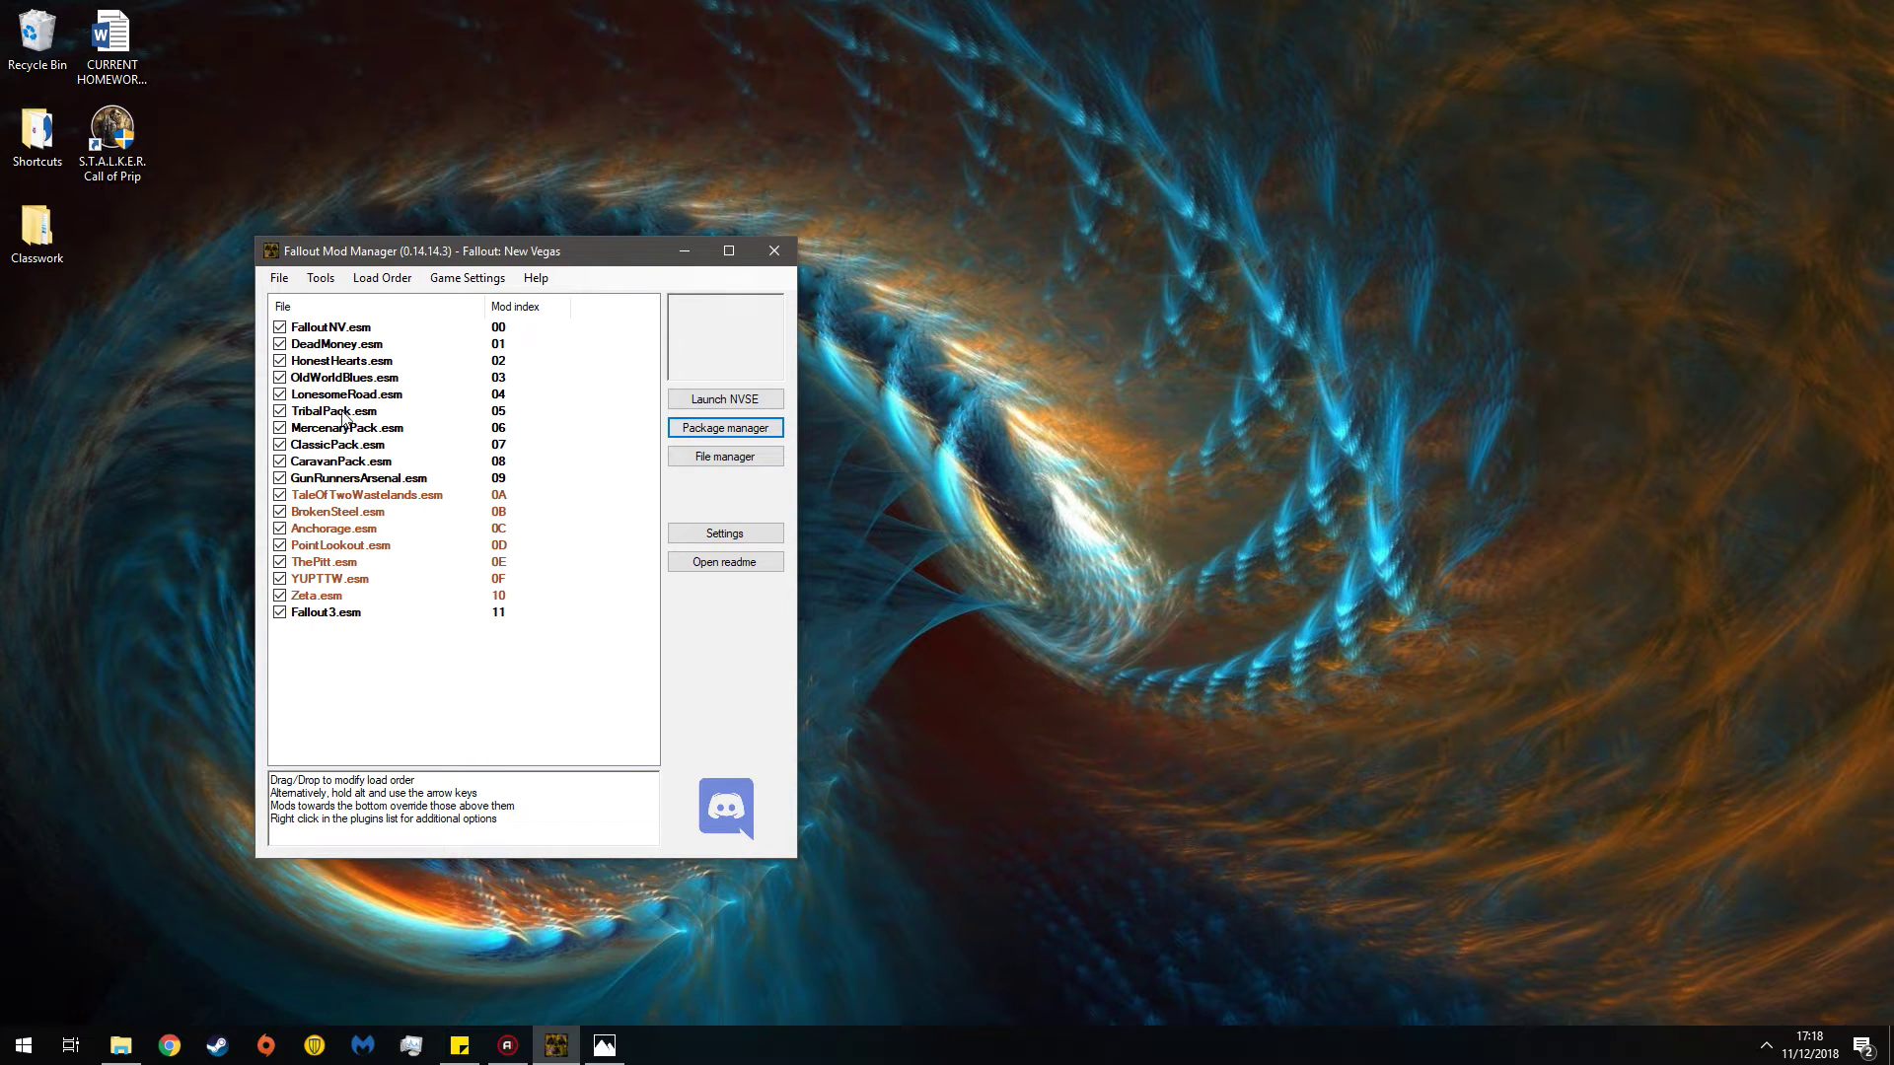
left_click_drag(337, 481, 353, 414)
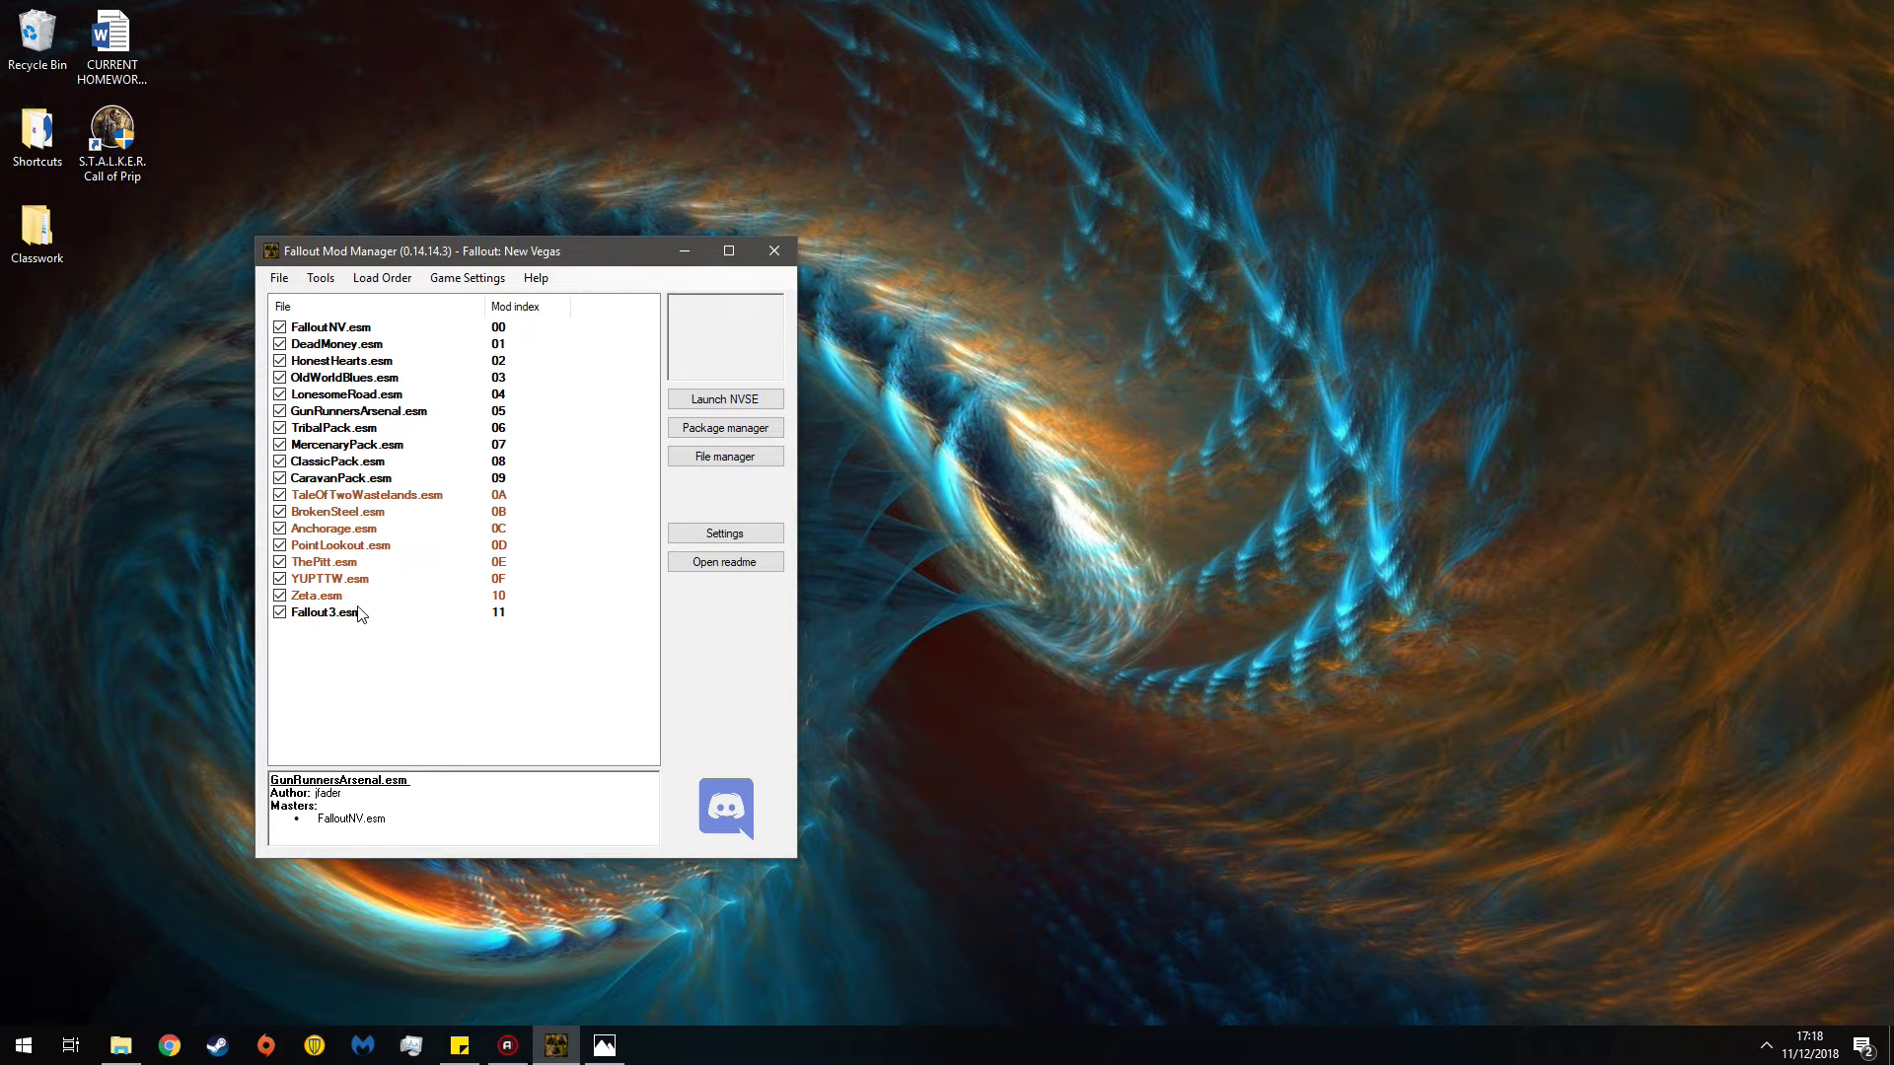
left_click_drag(340, 614, 371, 428)
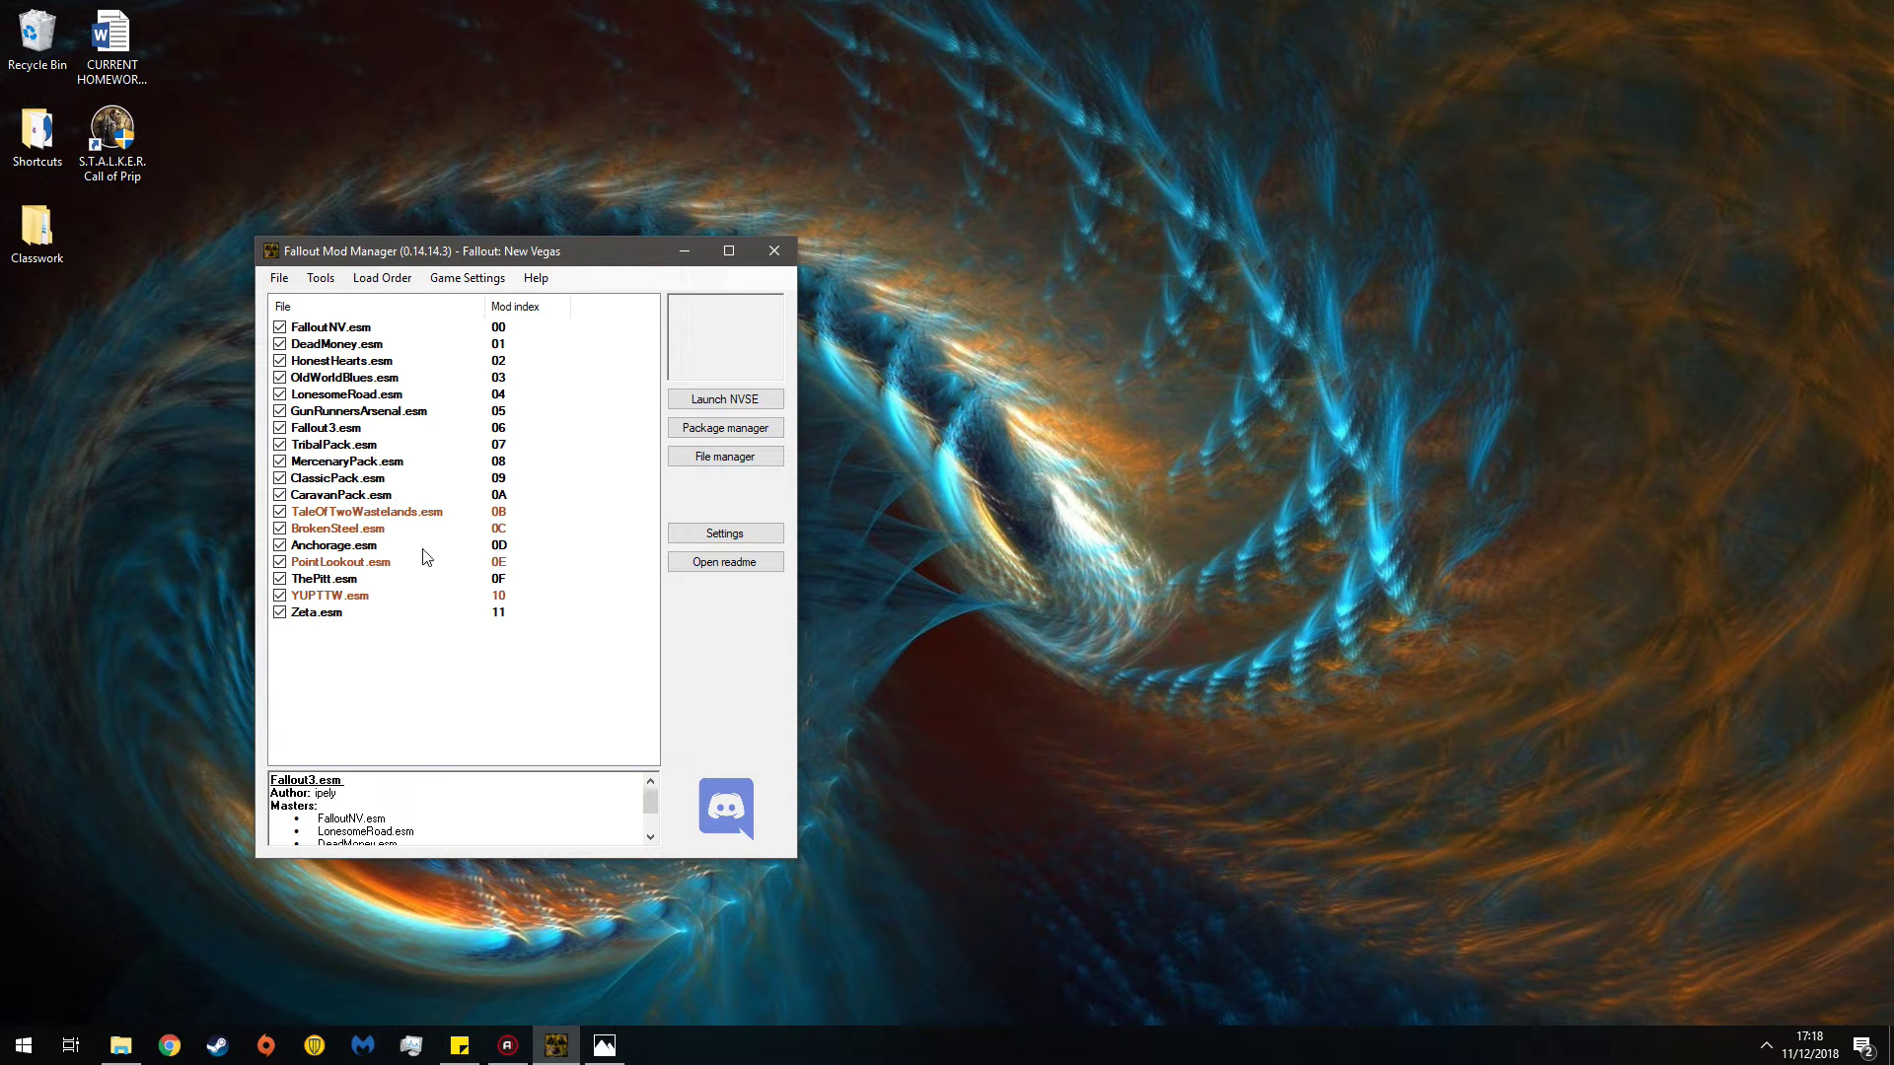
left_click_drag(325, 548, 347, 440)
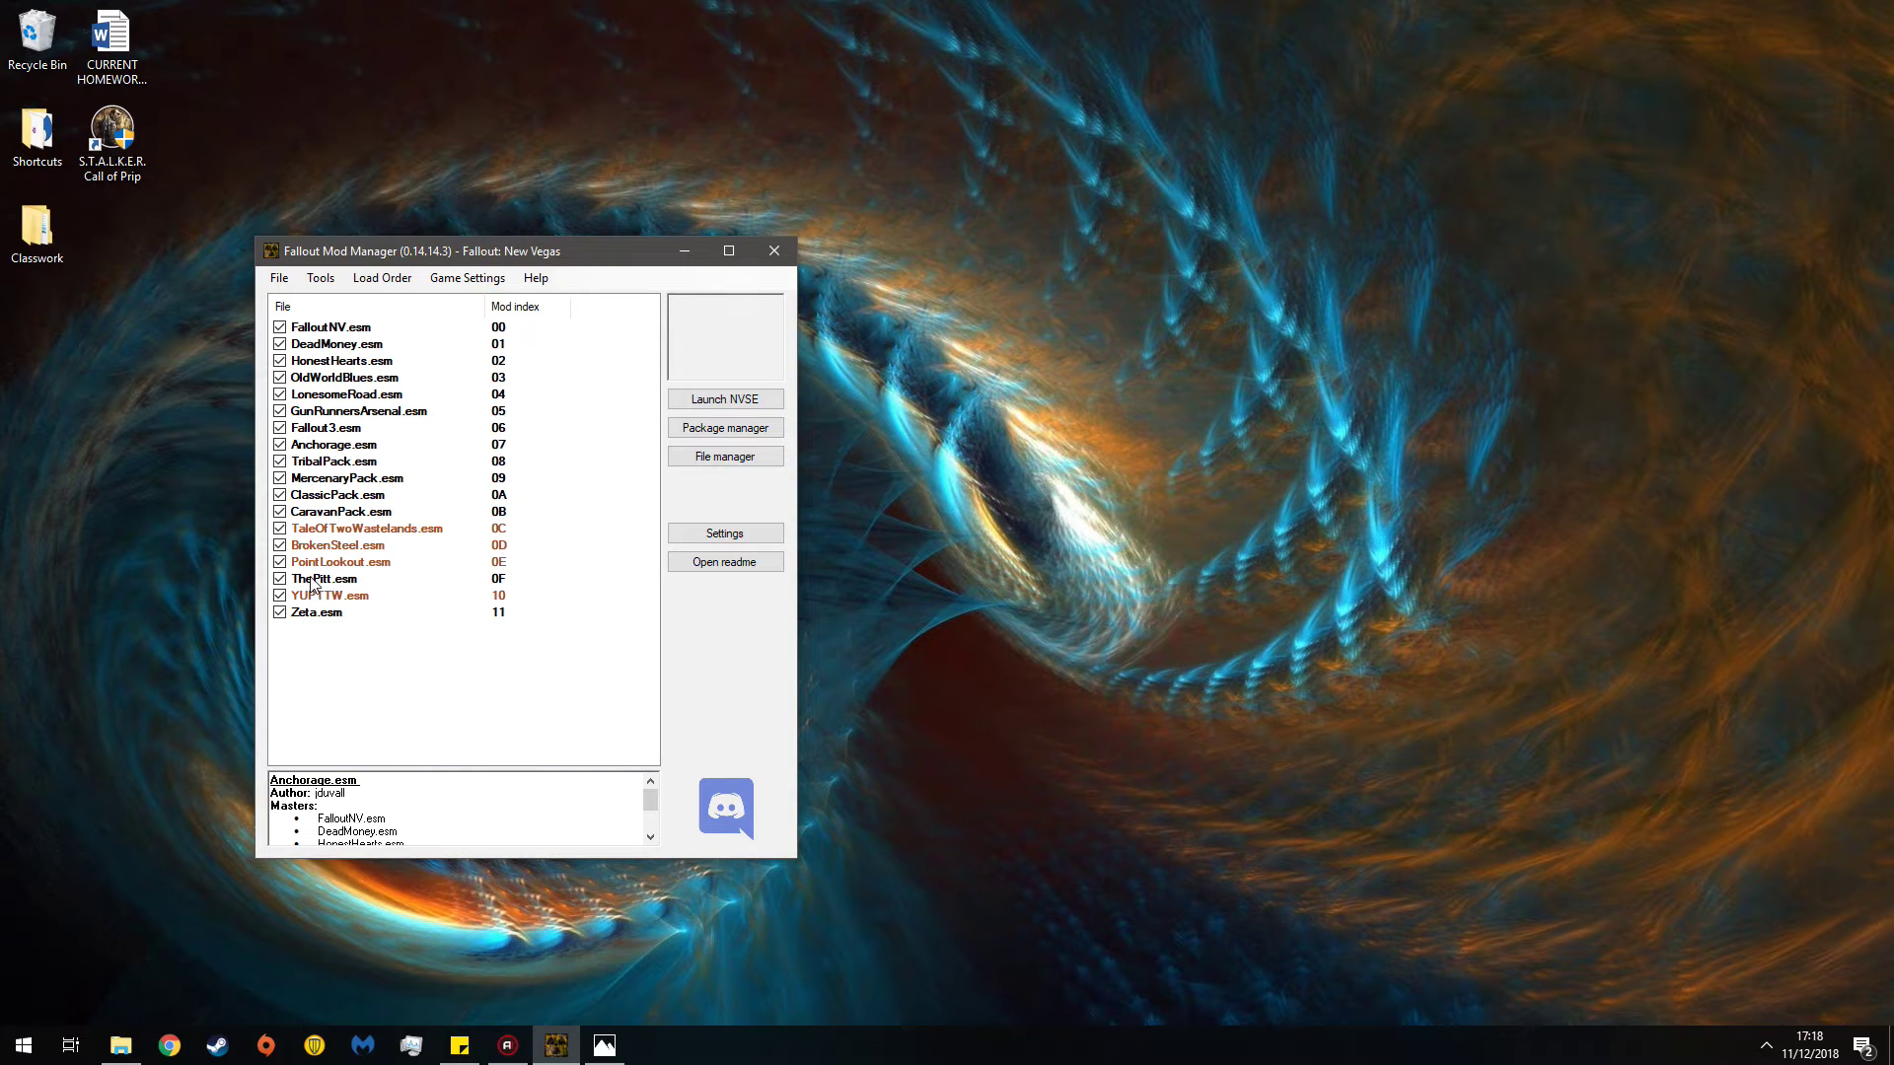
left_click_drag(323, 580, 371, 474)
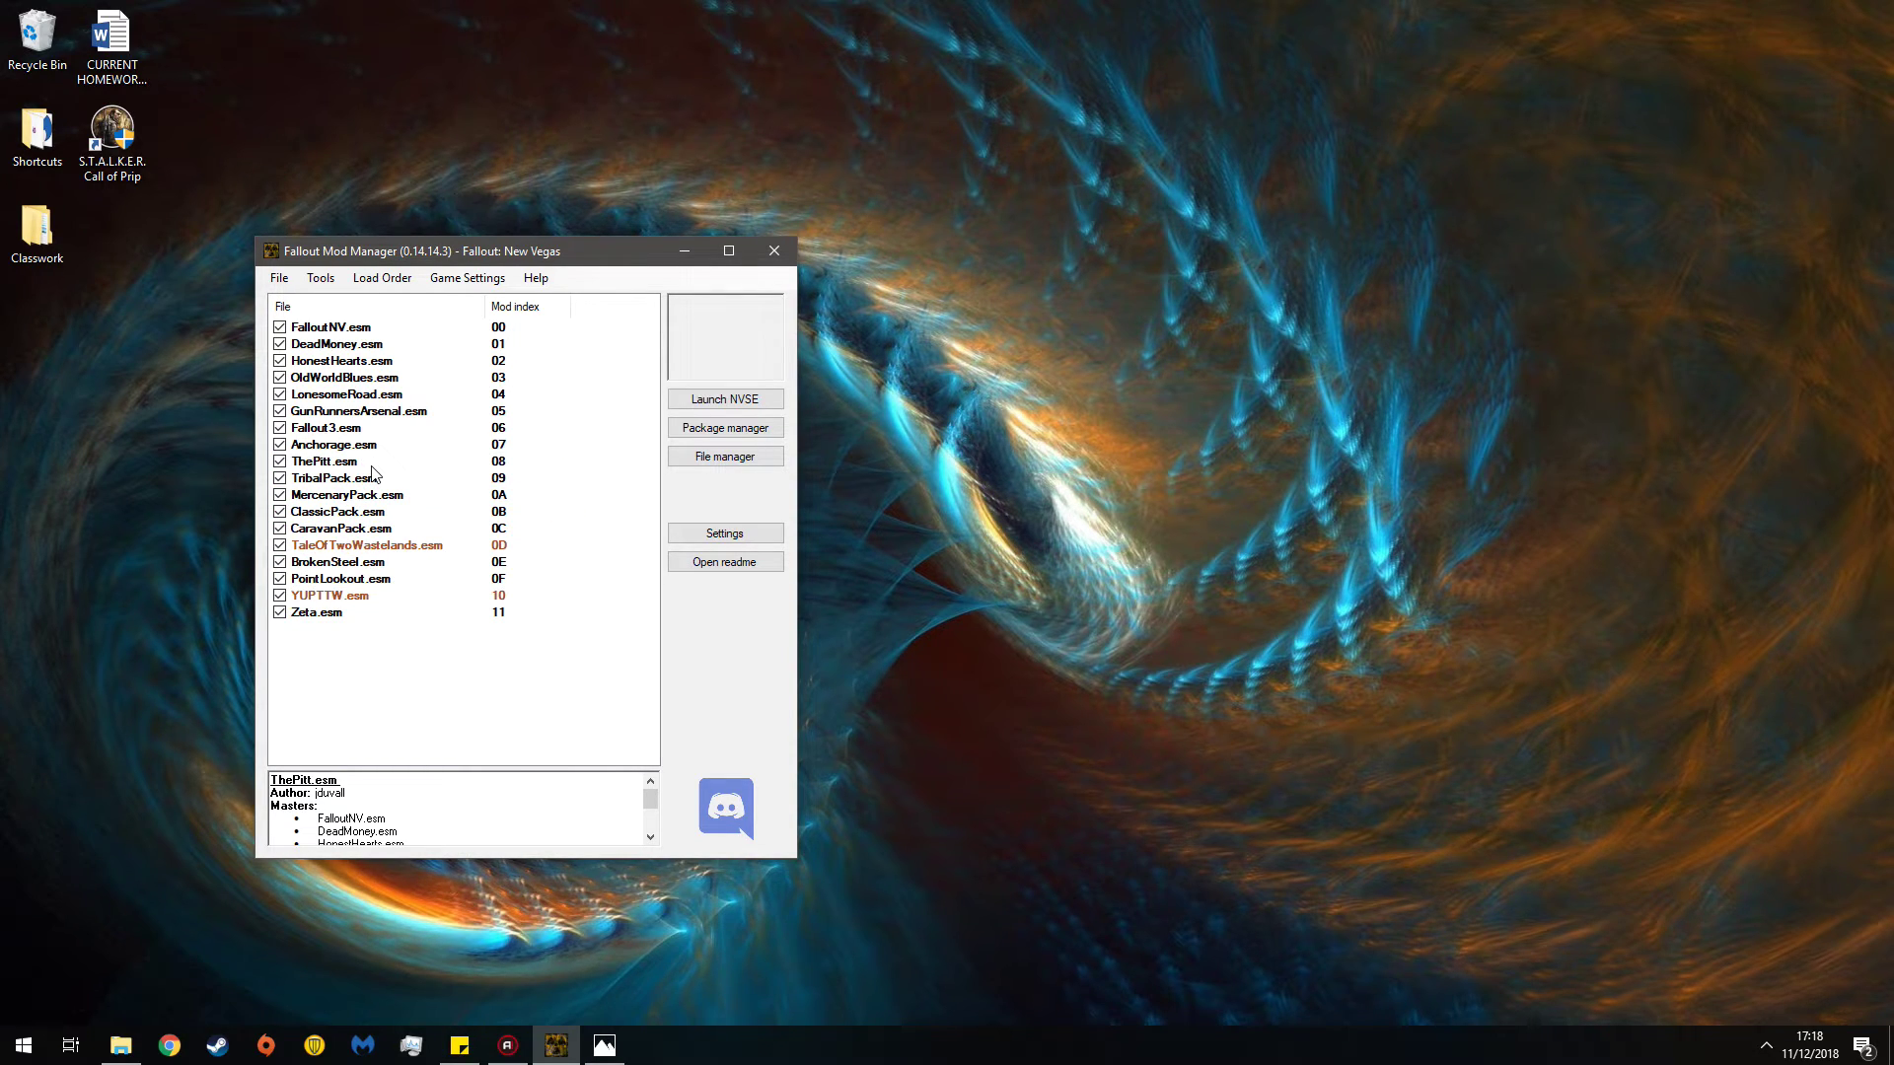
left_click(329, 560)
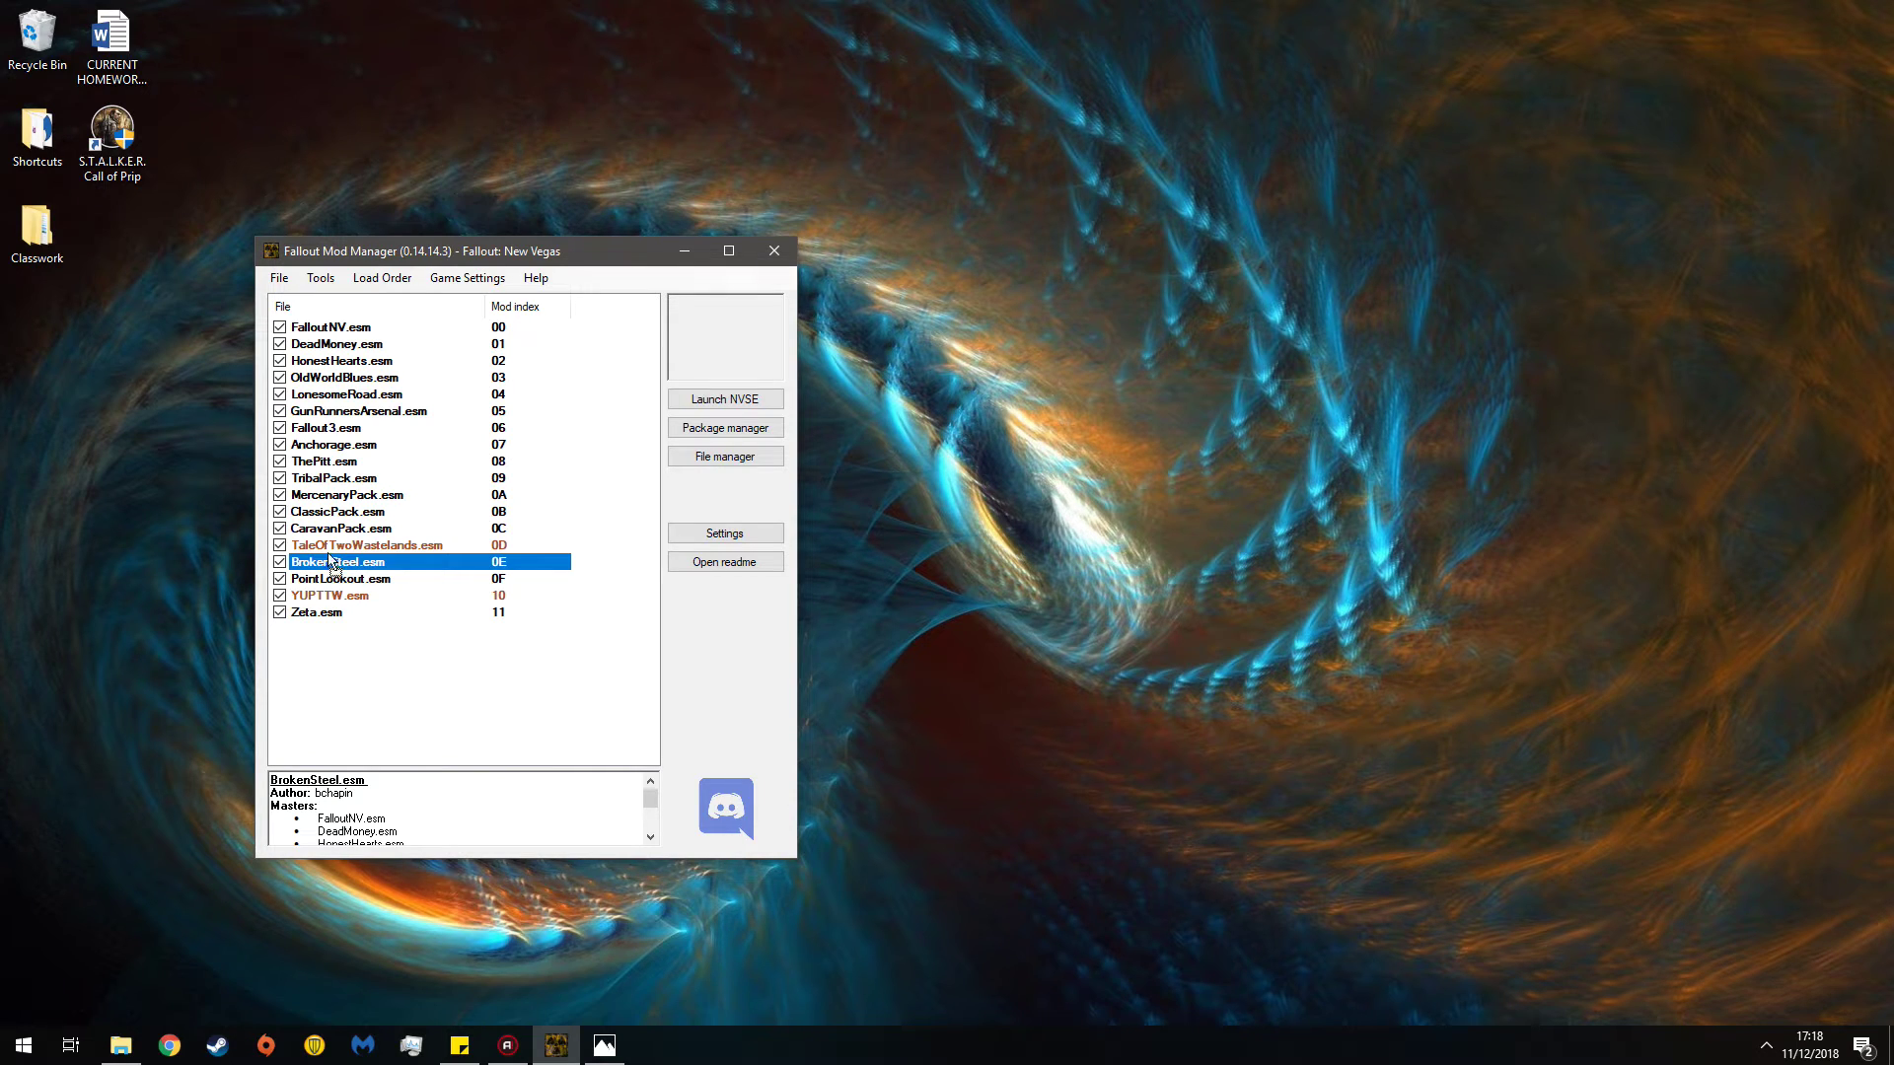
left_click_drag(330, 561, 352, 471)
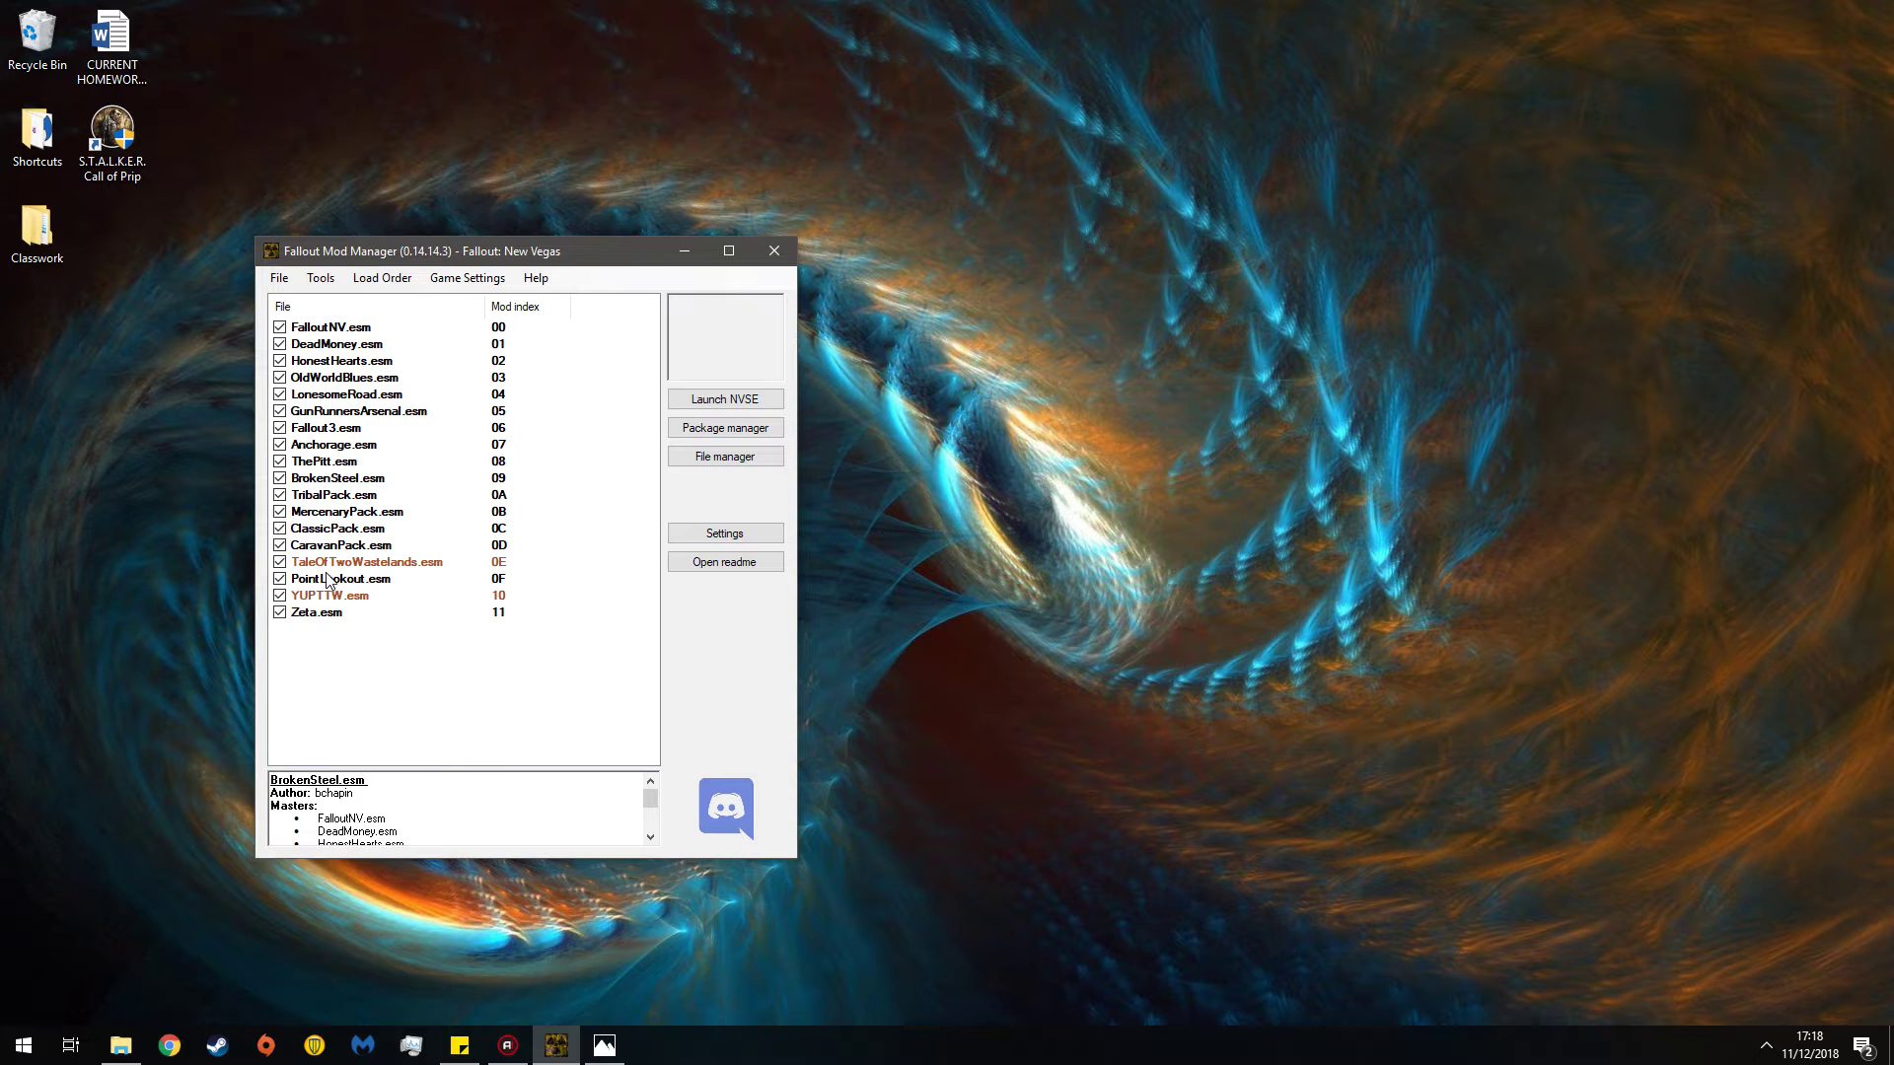
- Move PointLookout, Zeta, CaravanPack and MercenaryPack up so TaleOfTwoWastelands.esm and YUPTTW.esm load last
left_click_drag(328, 580, 344, 503)
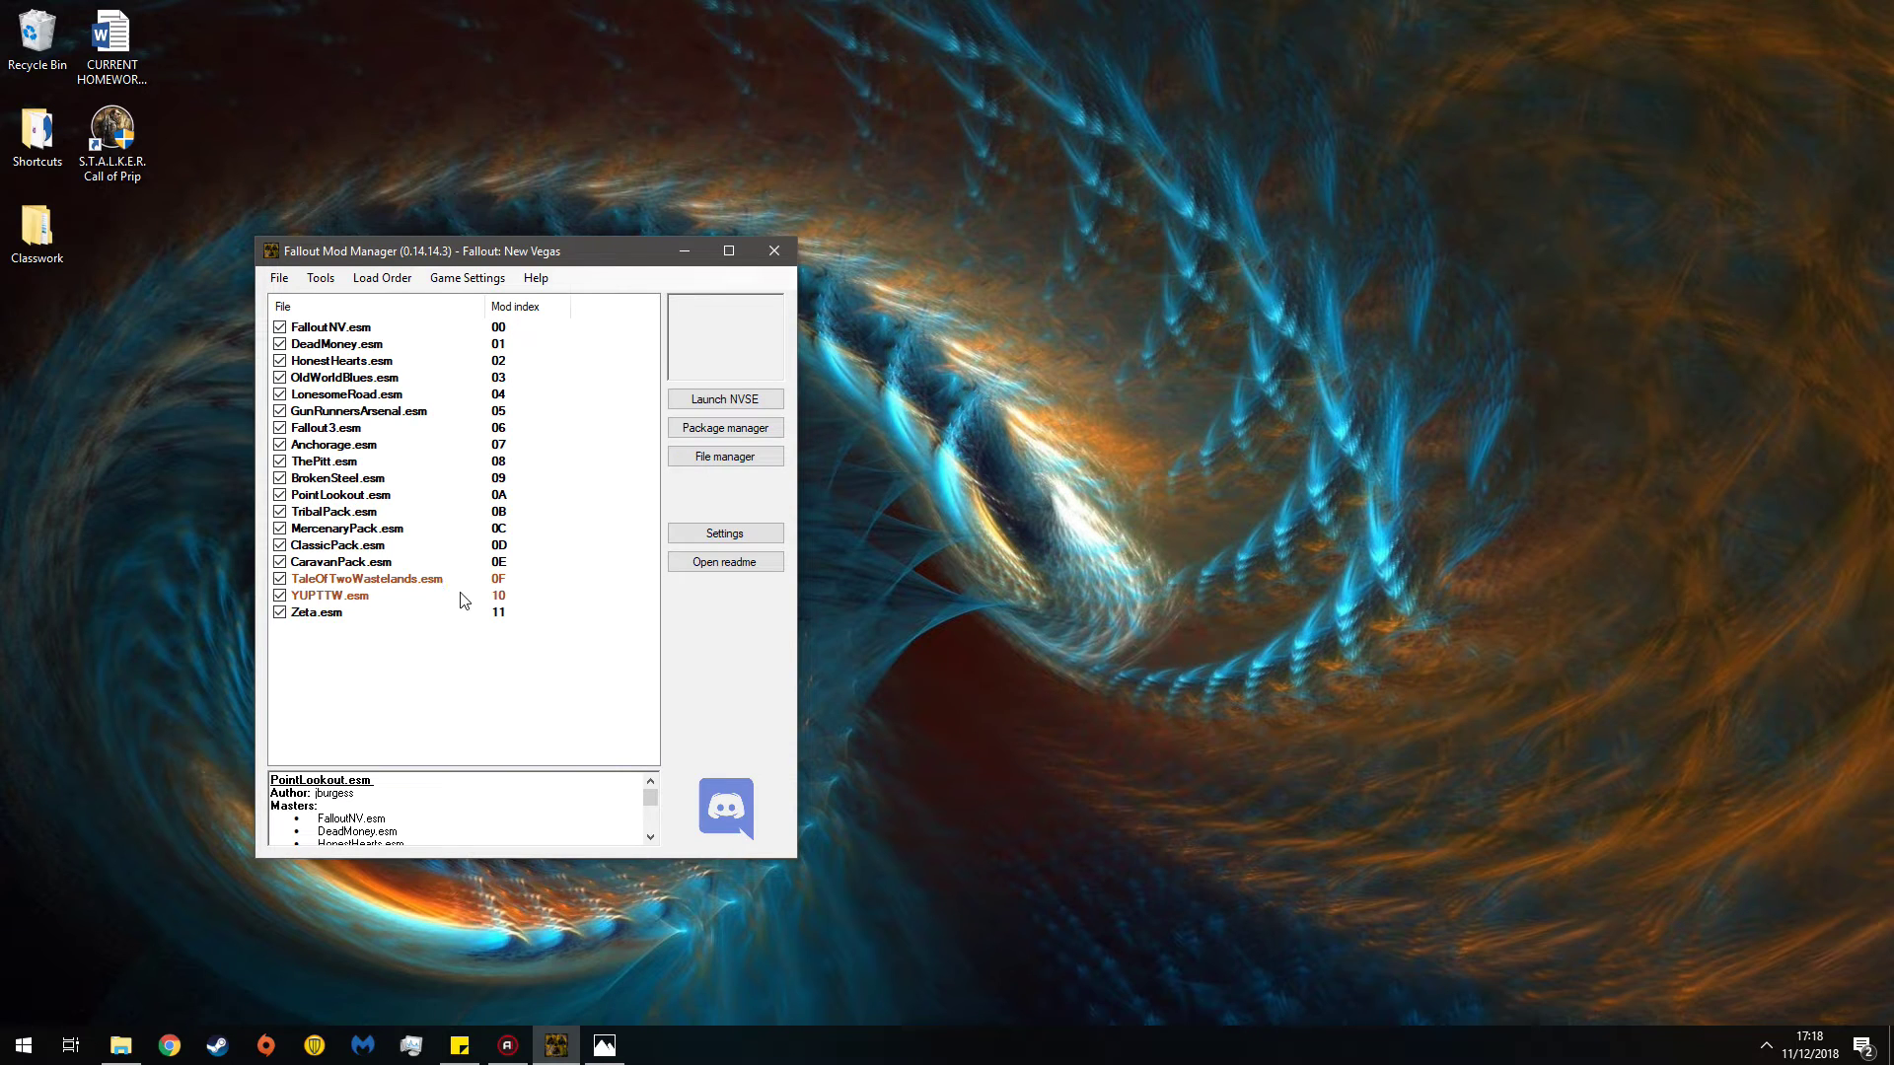
left_click_drag(332, 616, 349, 505)
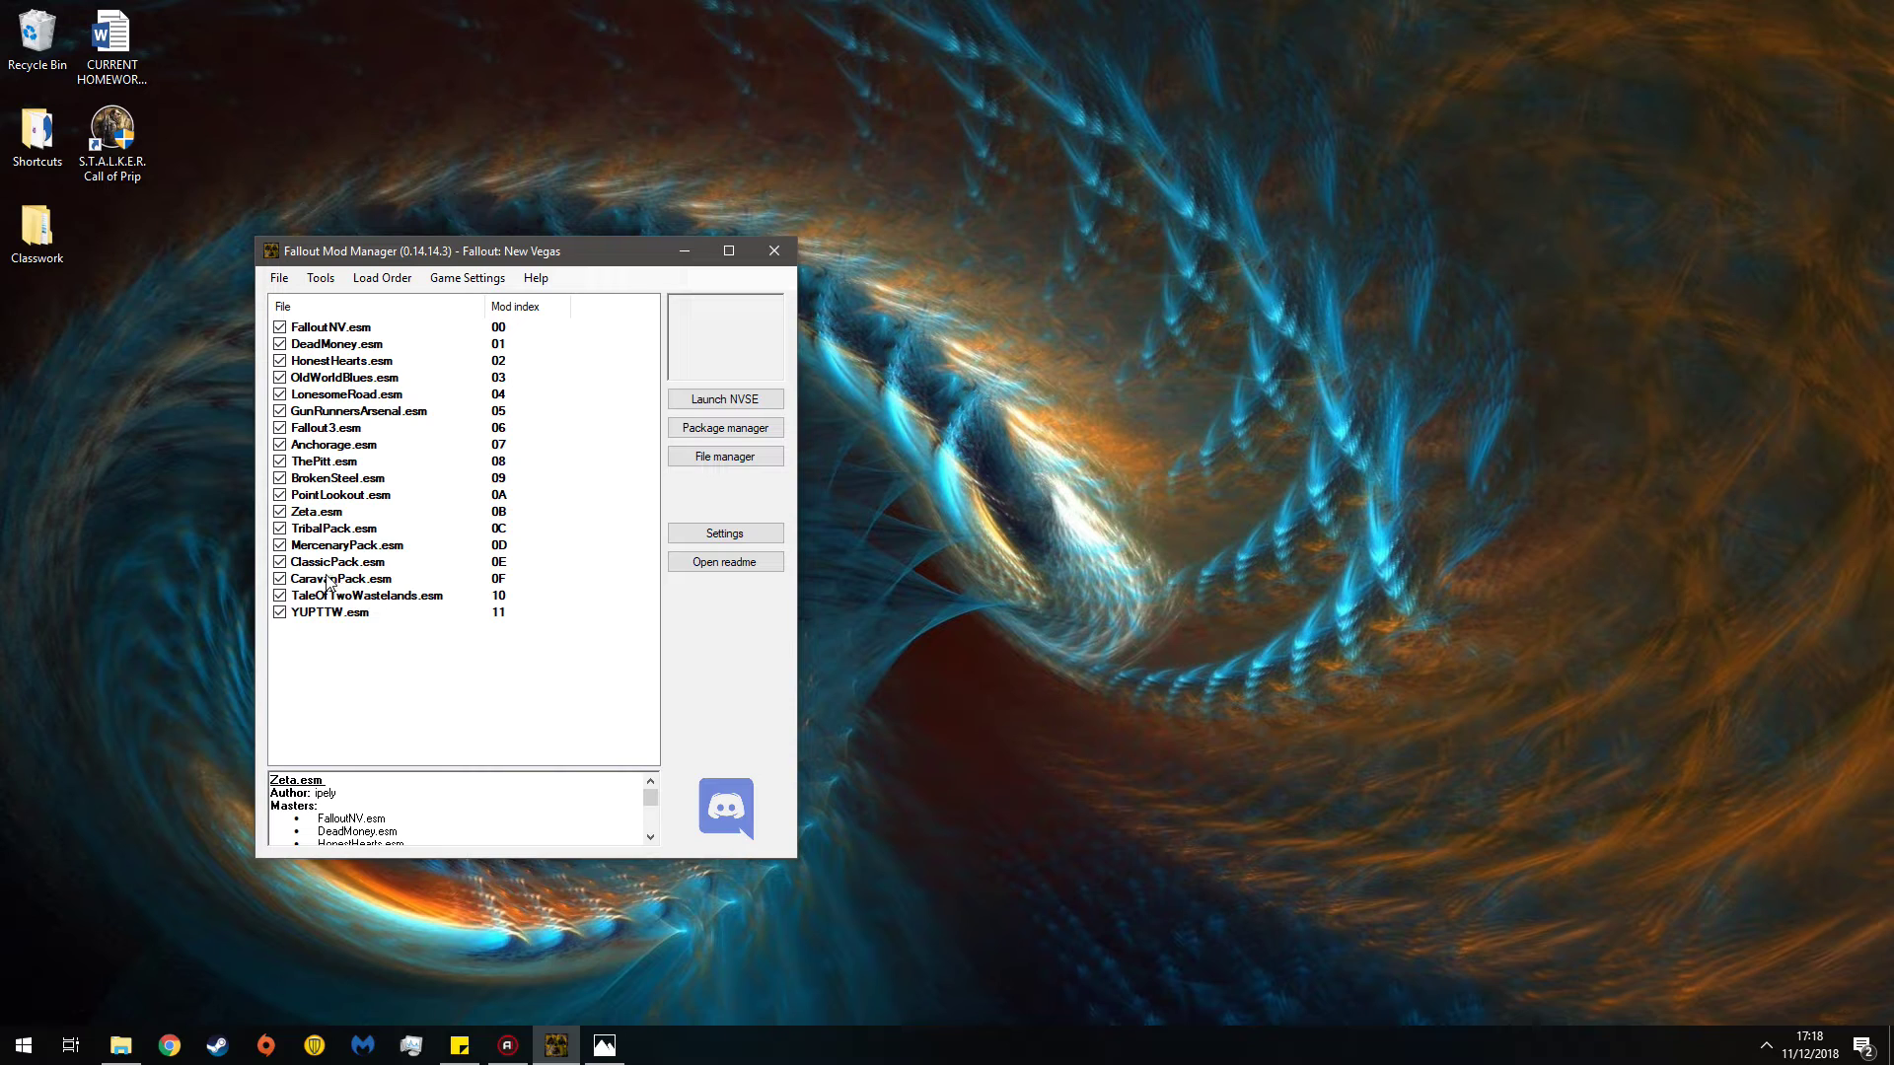
left_click_drag(325, 580, 325, 540)
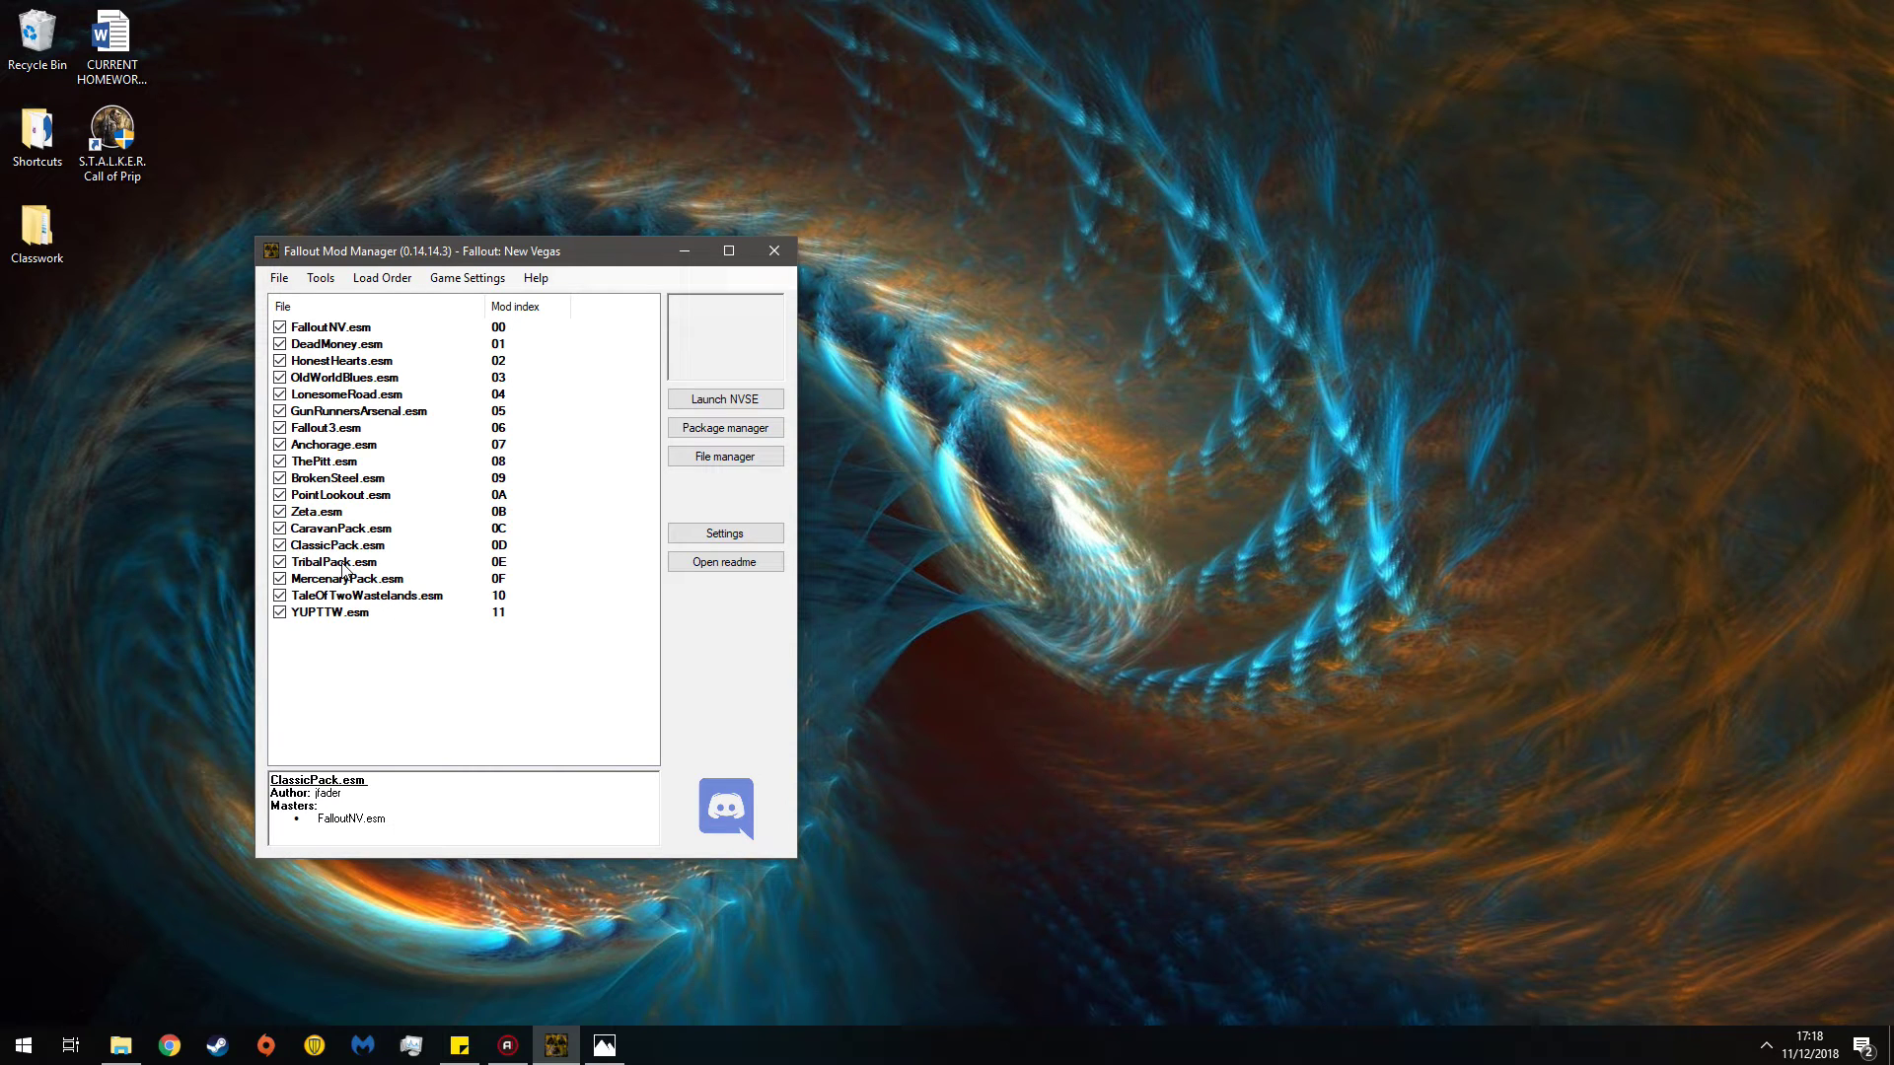
left_click_drag(331, 580, 333, 562)
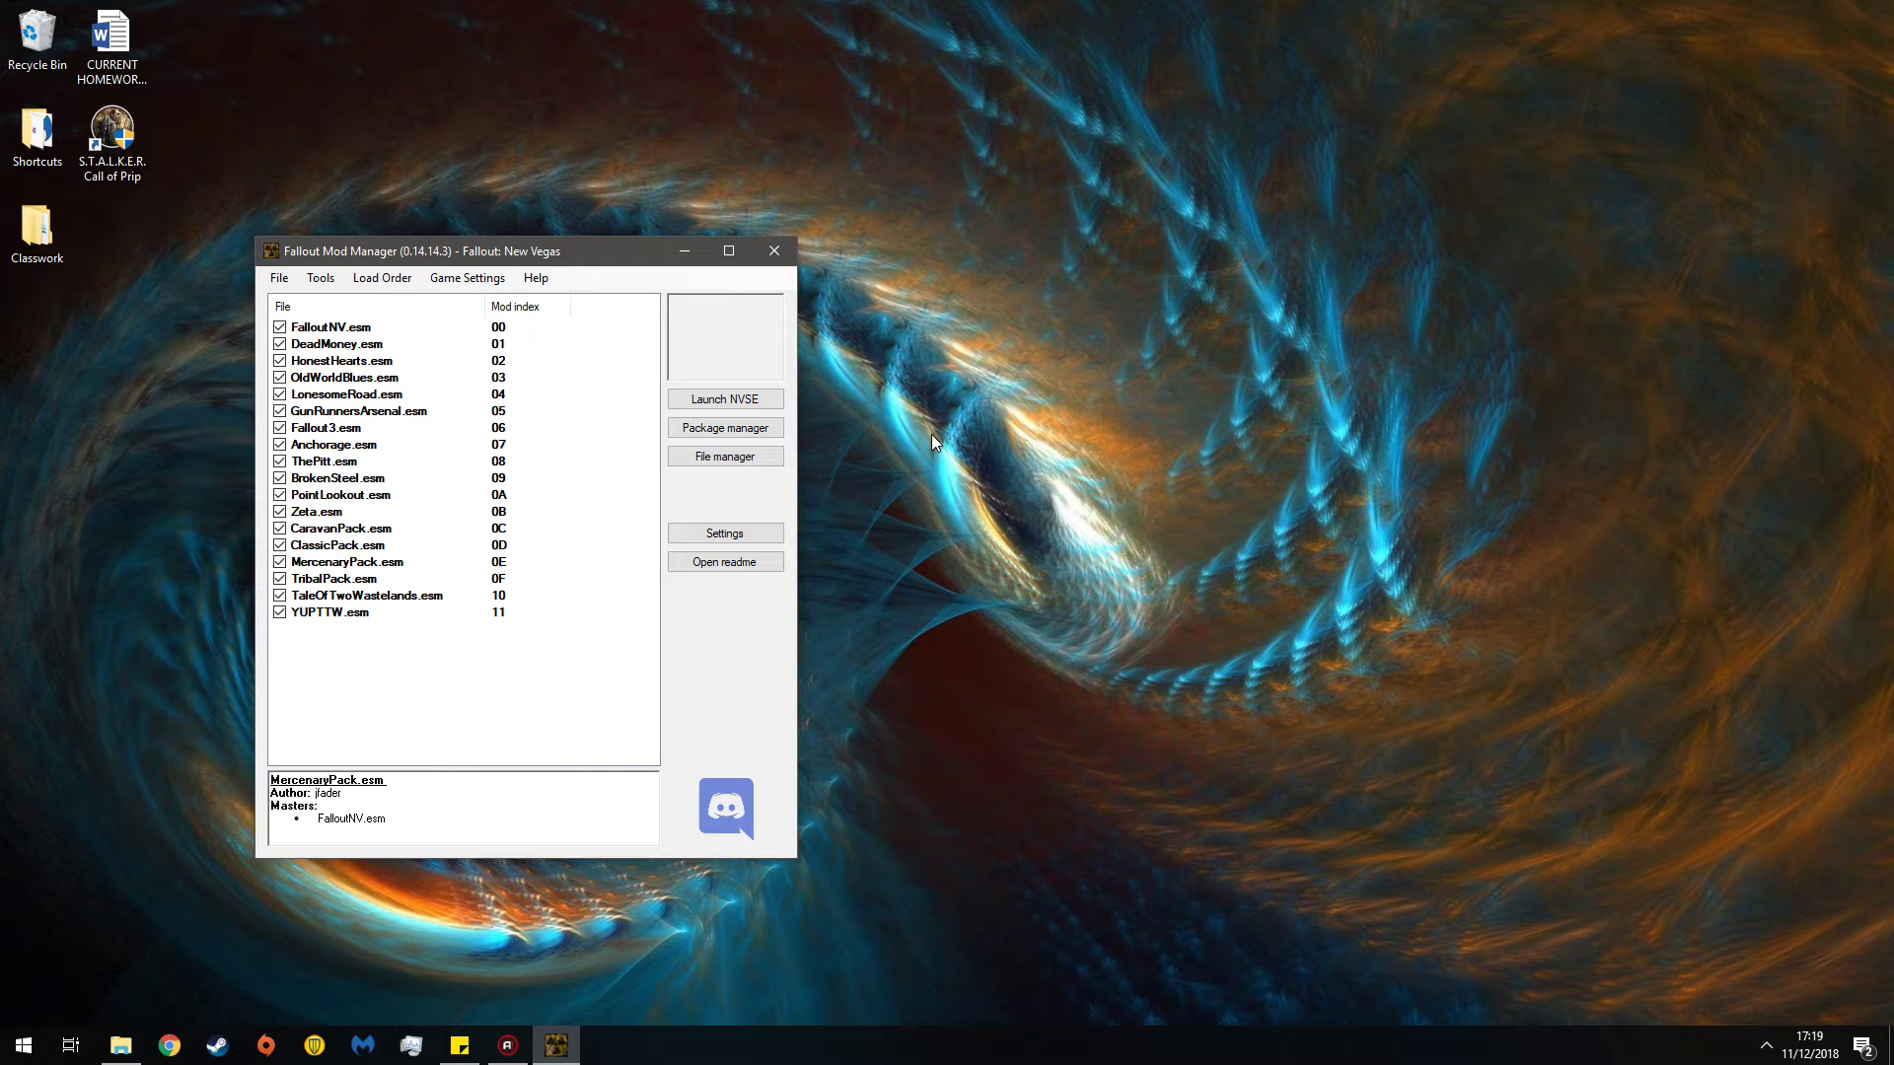
right_click(171, 1044)
- In a new incognito Chrome window, search Google for 'nexus' and open the Nexus Mods site
left_click(131, 933)
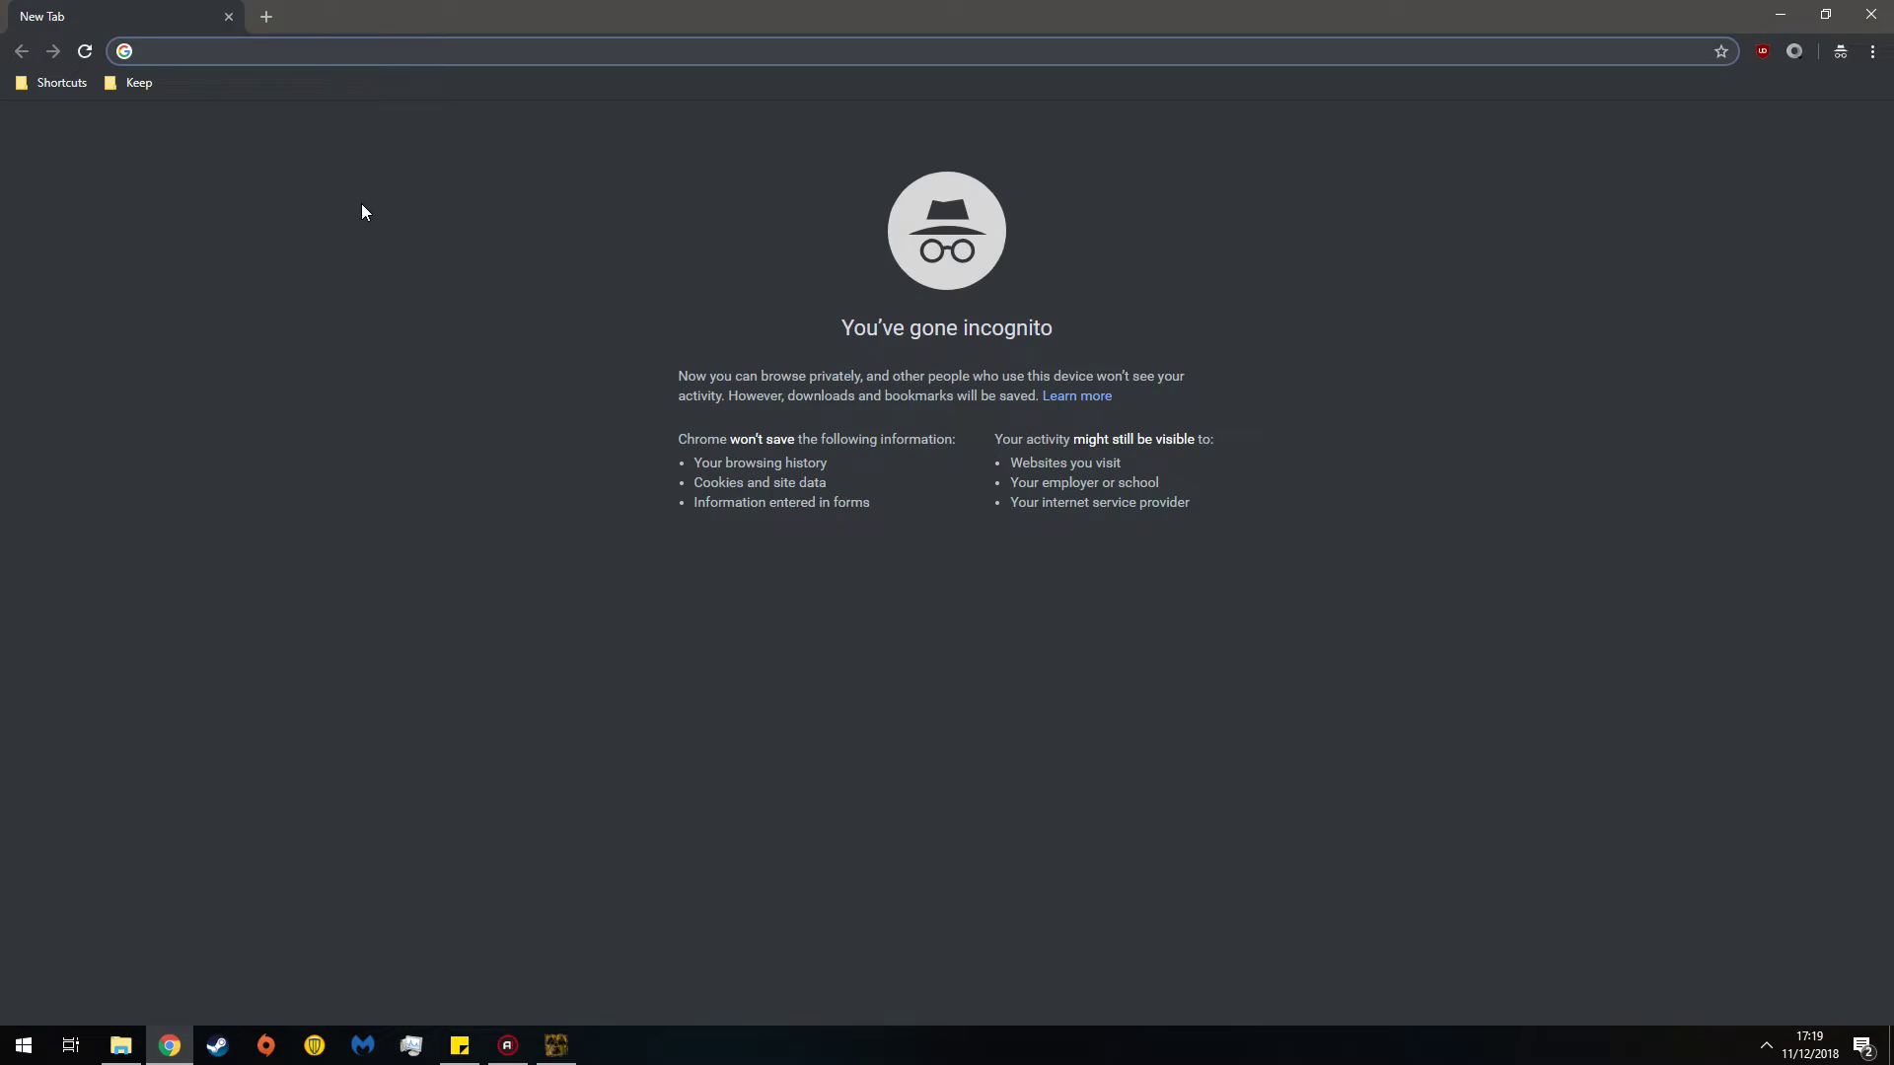
type("nexus")
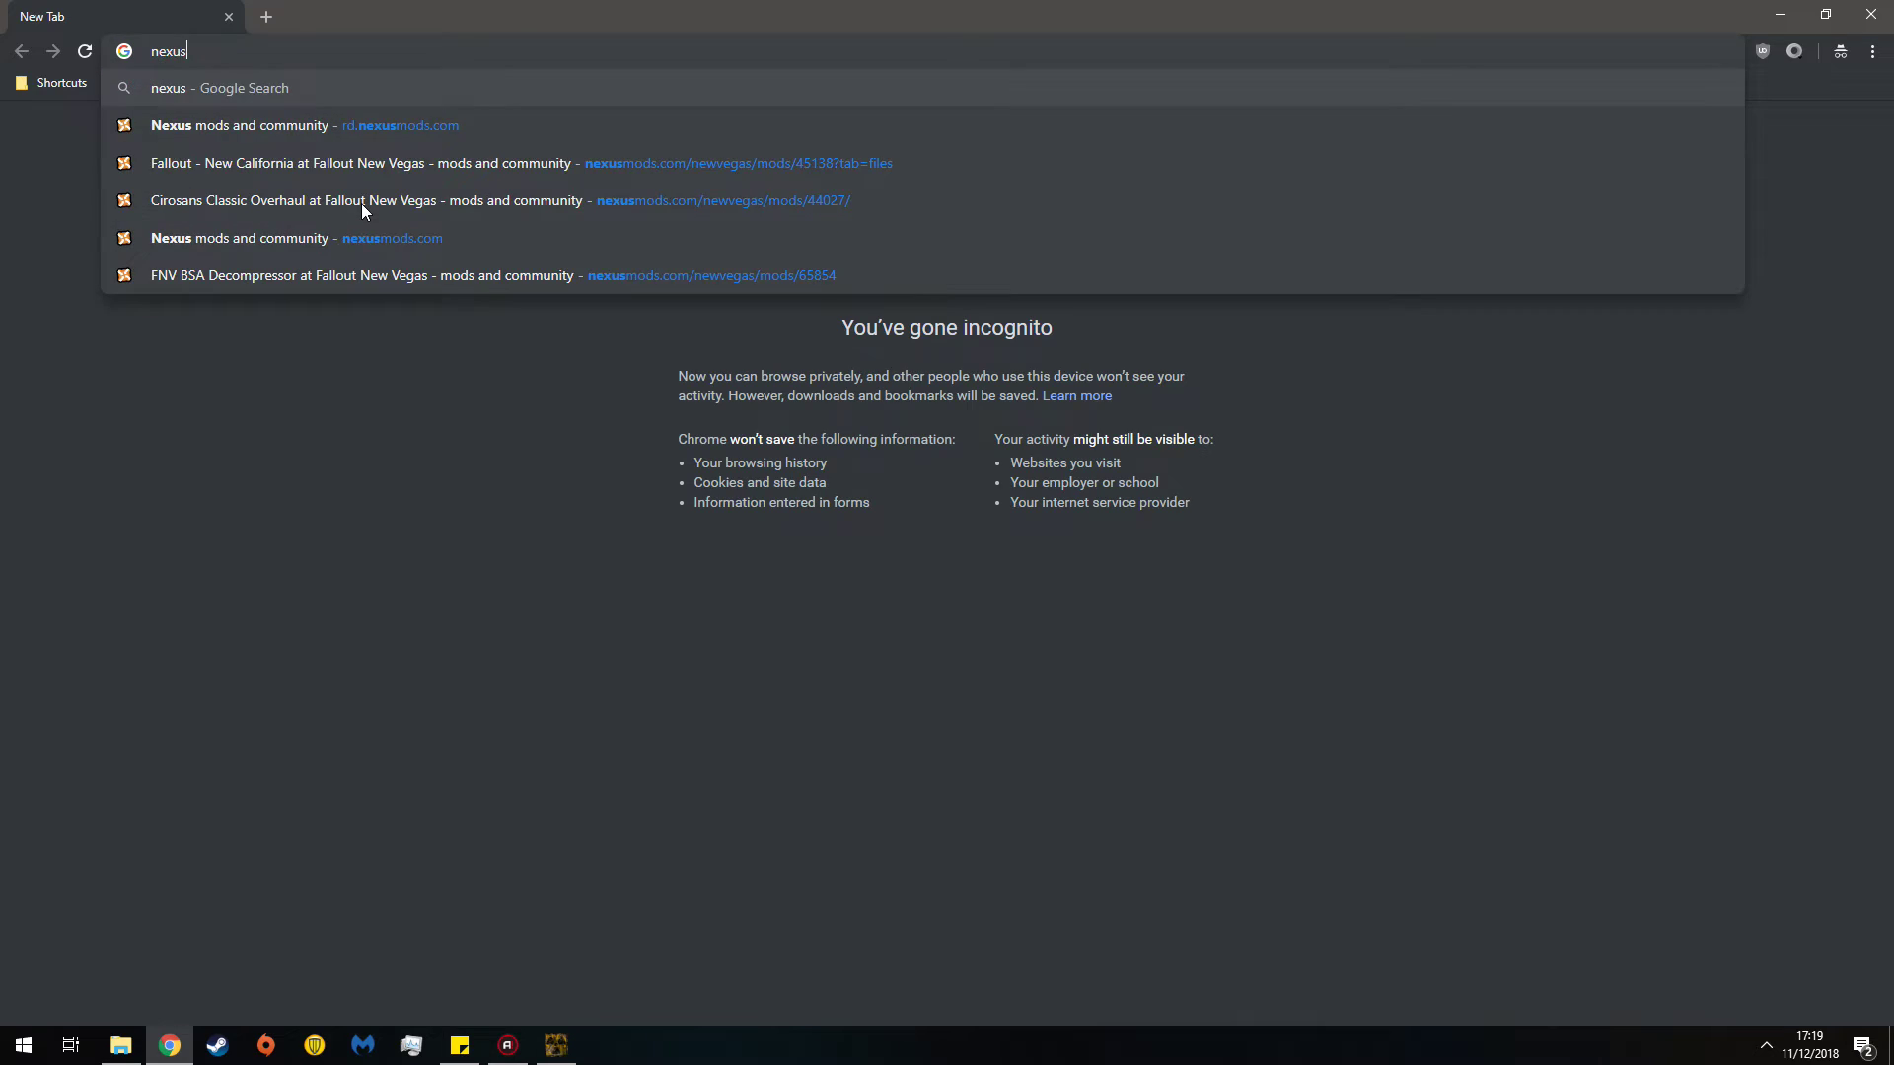
key("Return")
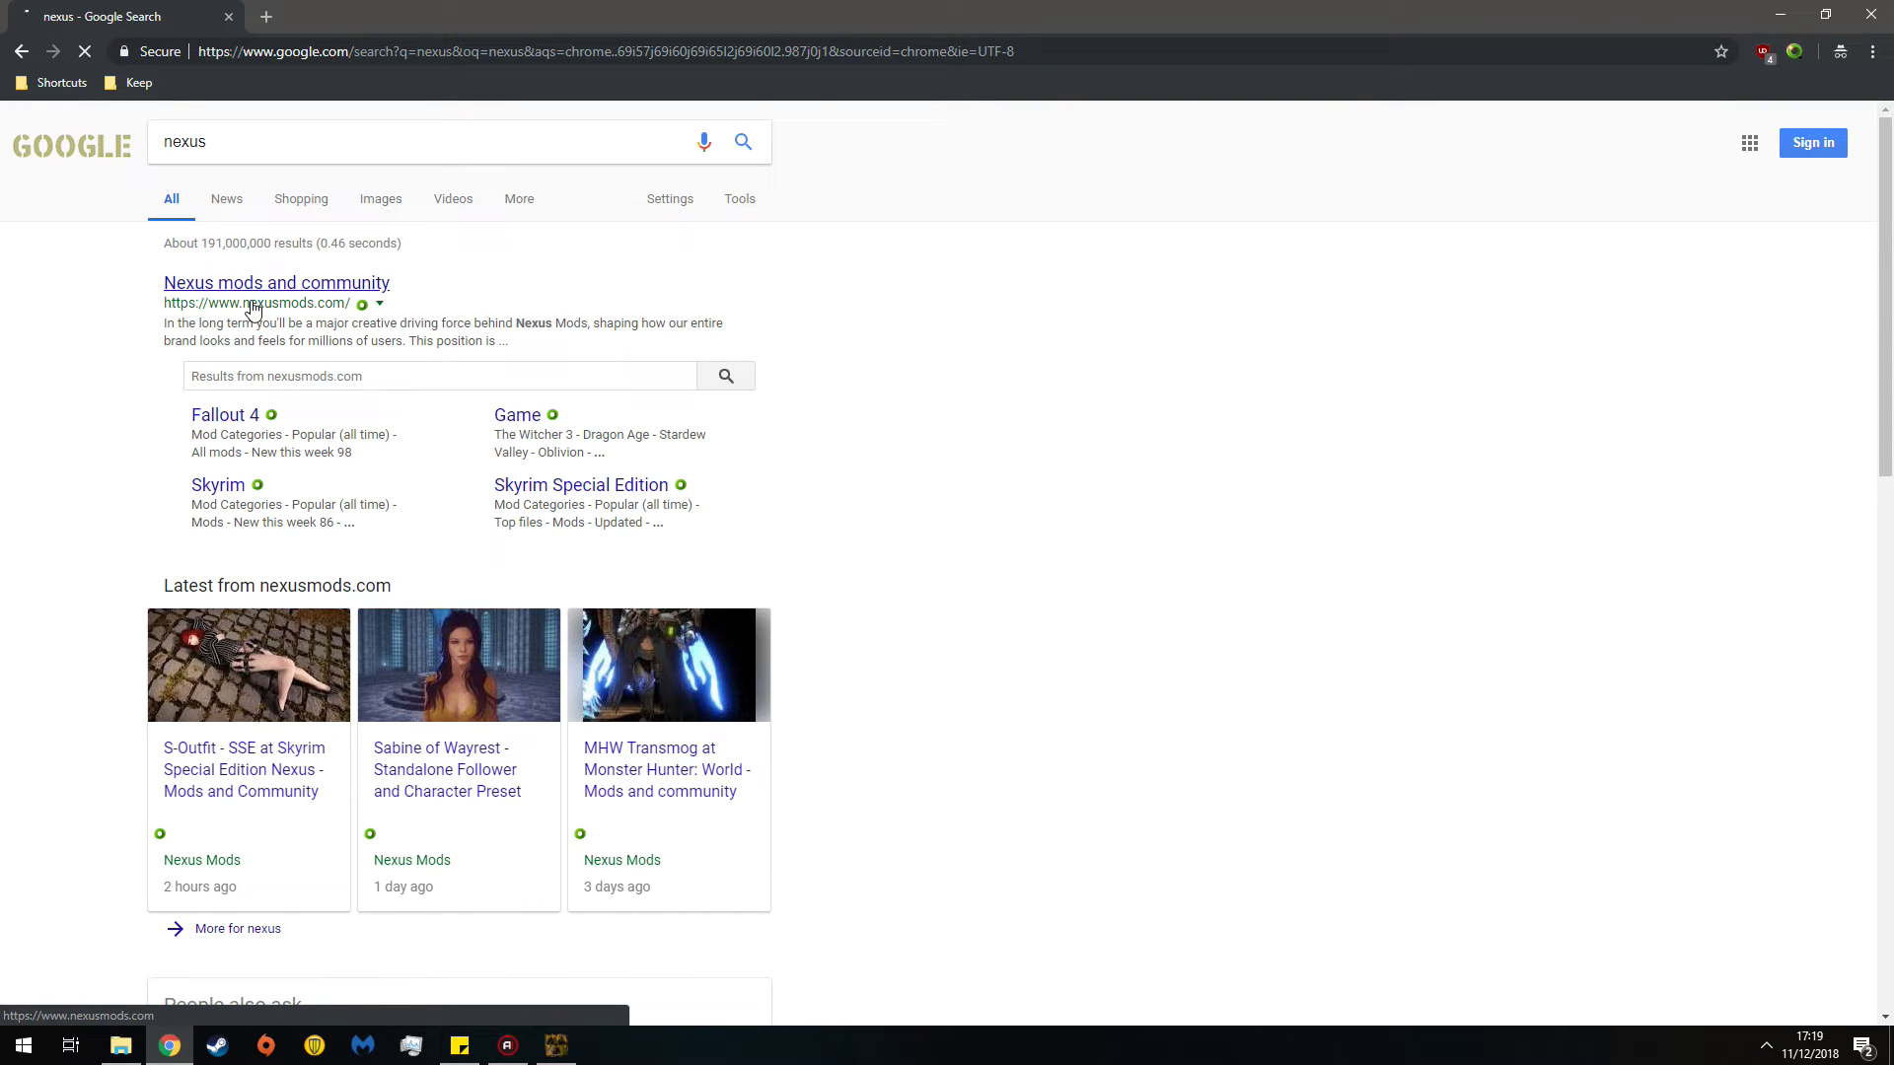
left_click(253, 308)
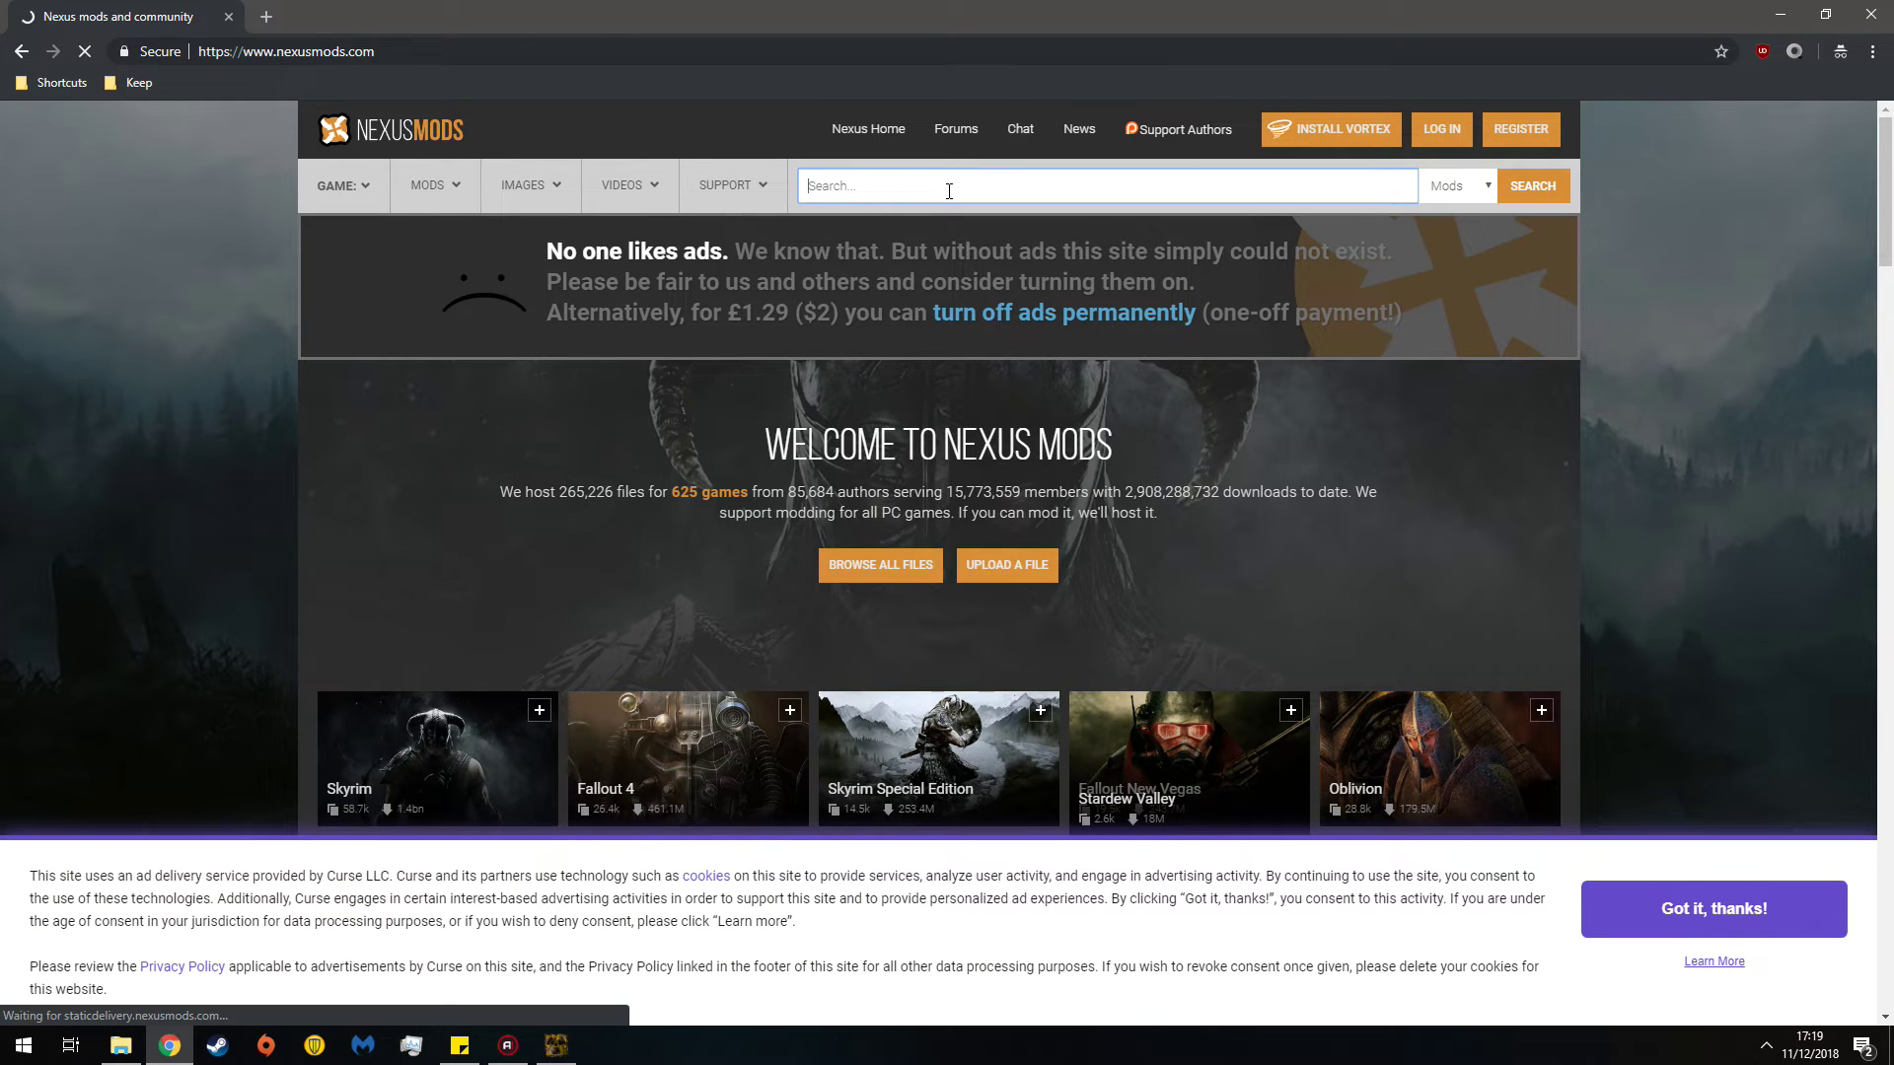
- Search Nexus for 'nvac', open the NVAC - New Vegas Anti Crash page, and open the New Vegas home in a new tab
type("nvac")
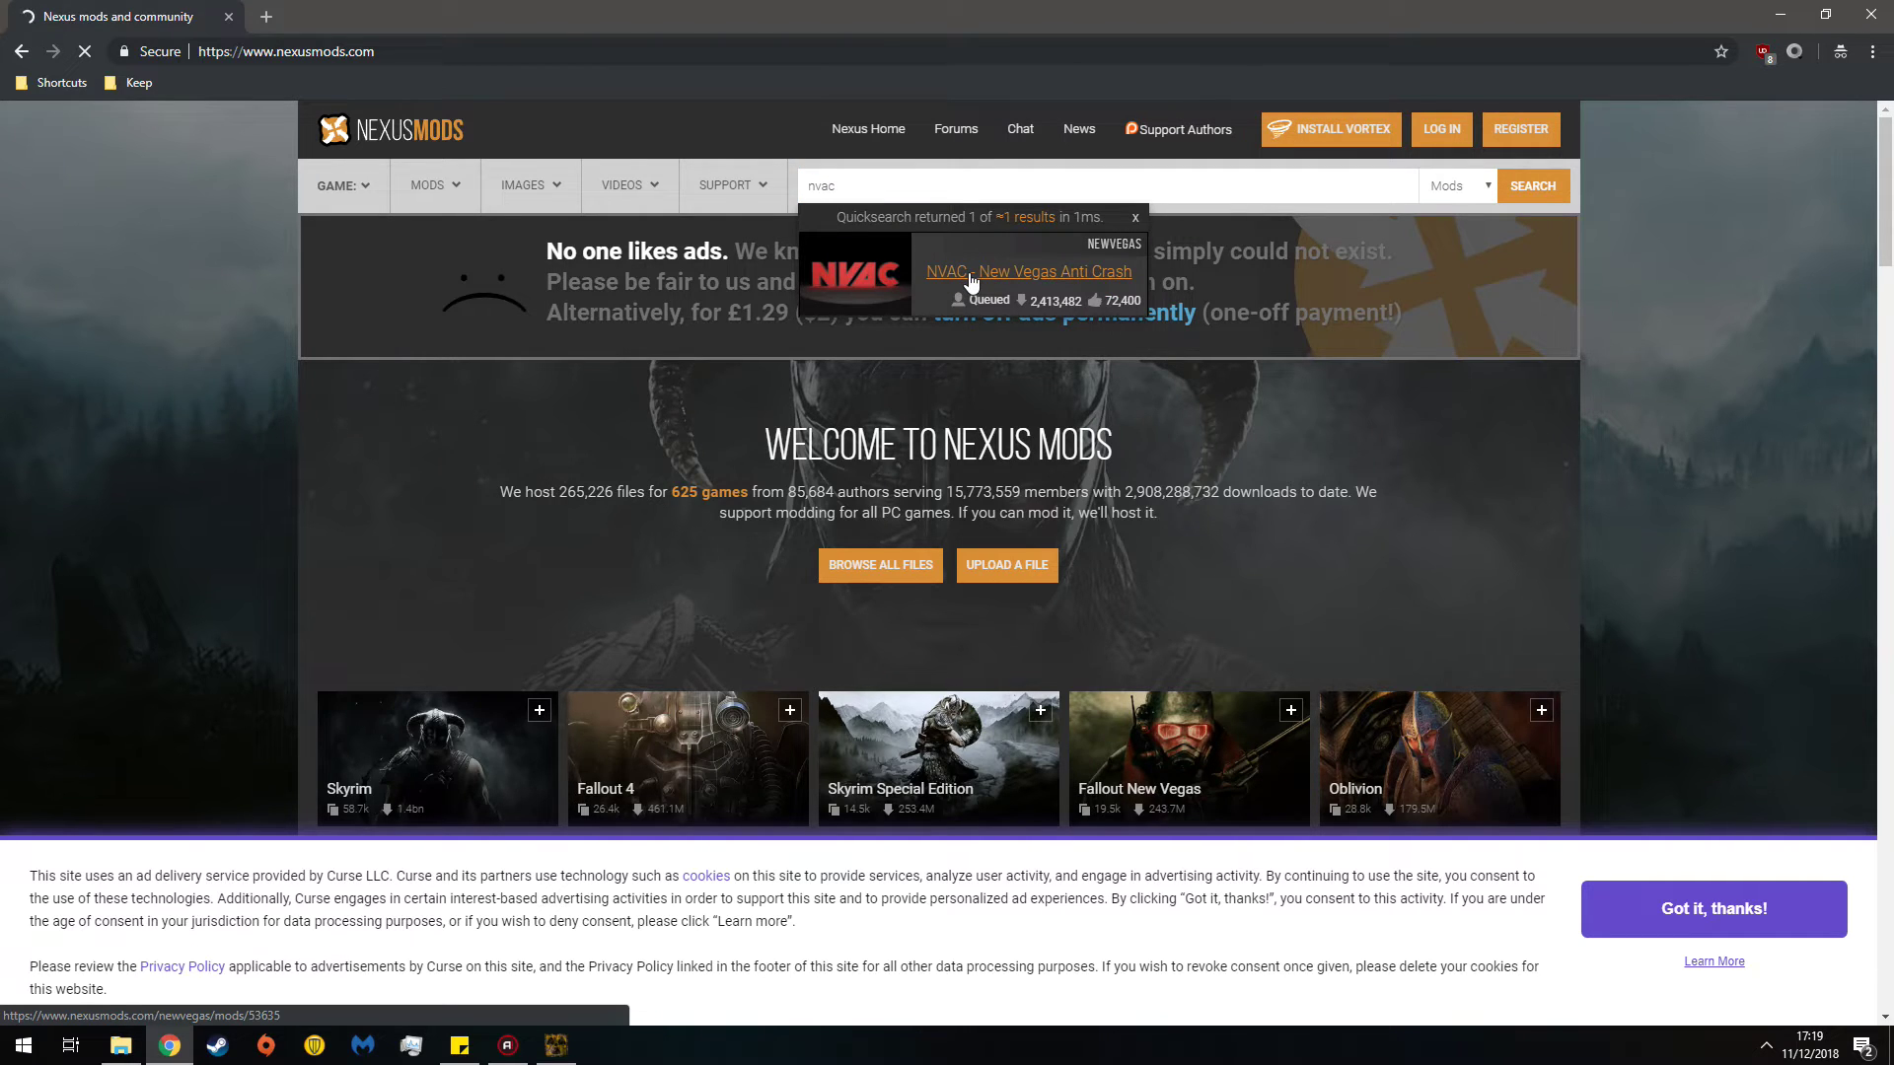
left_click(972, 281)
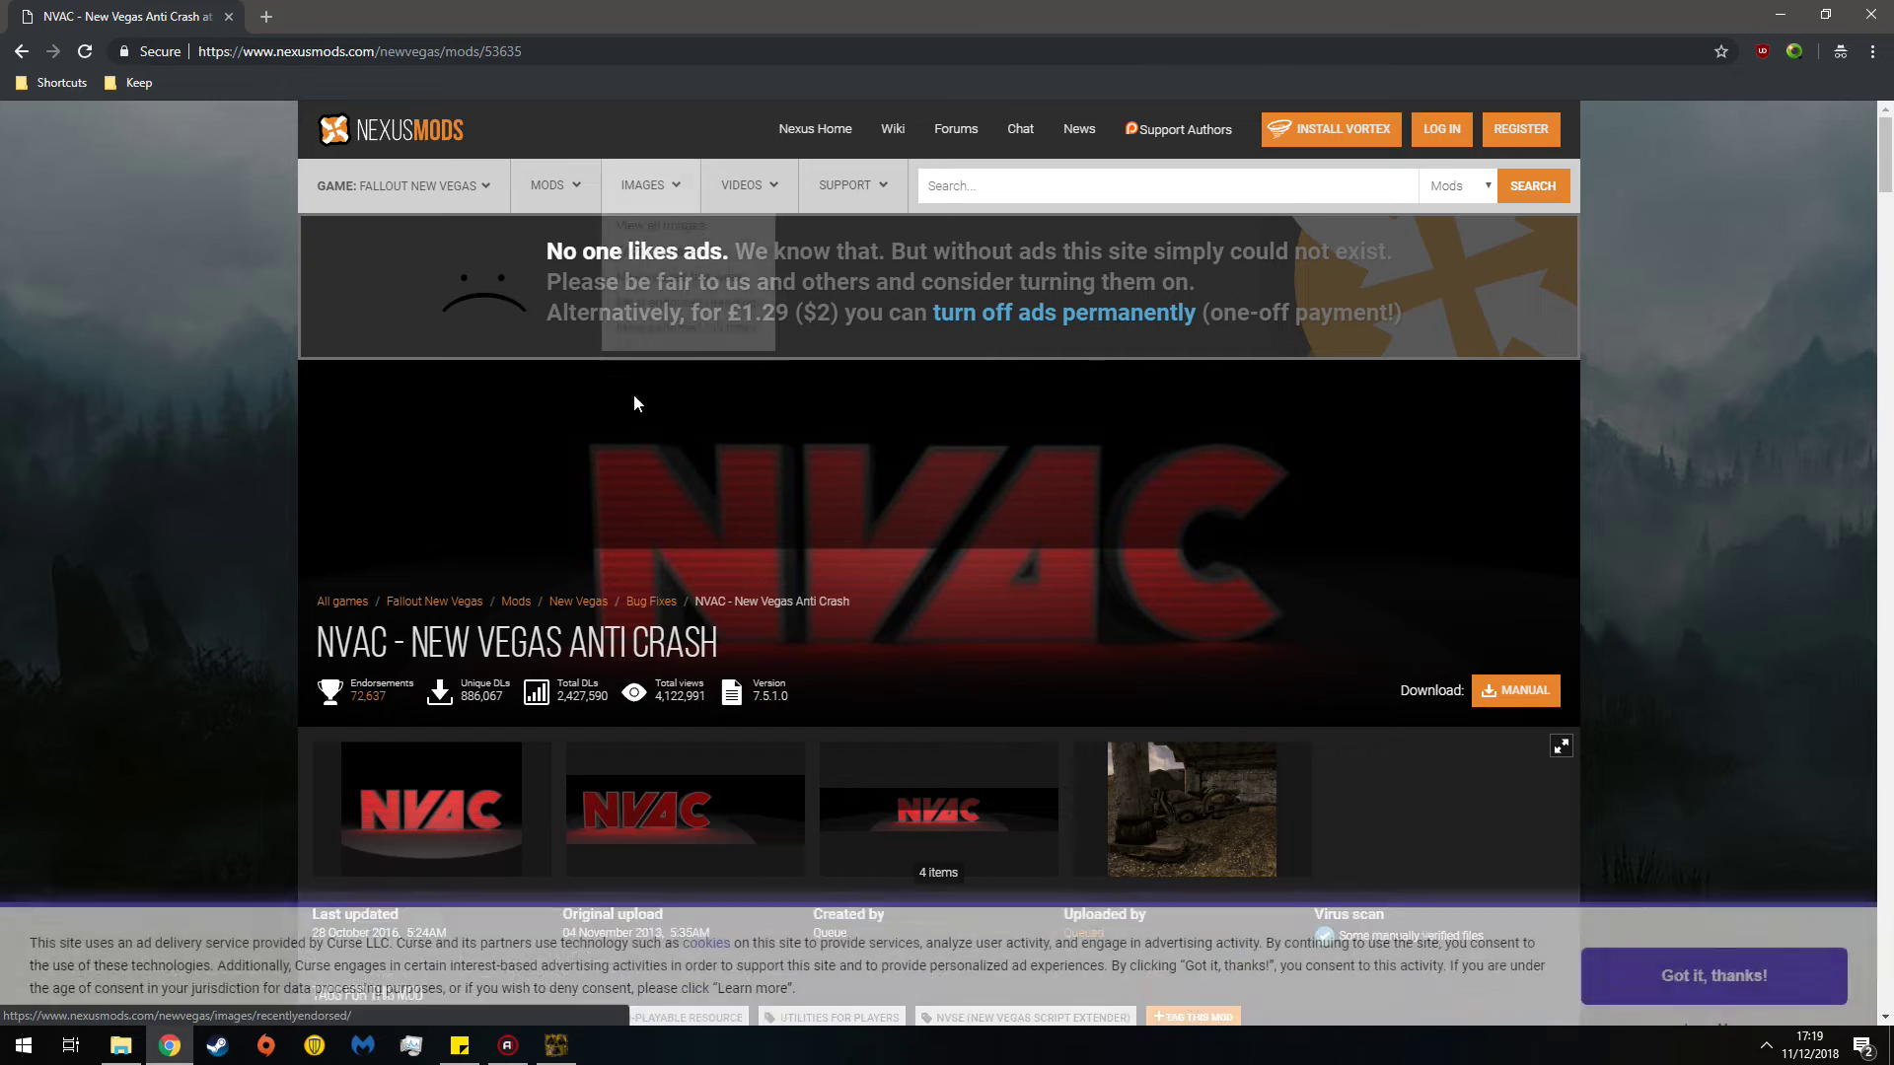
scroll(688, 520, "down", 3)
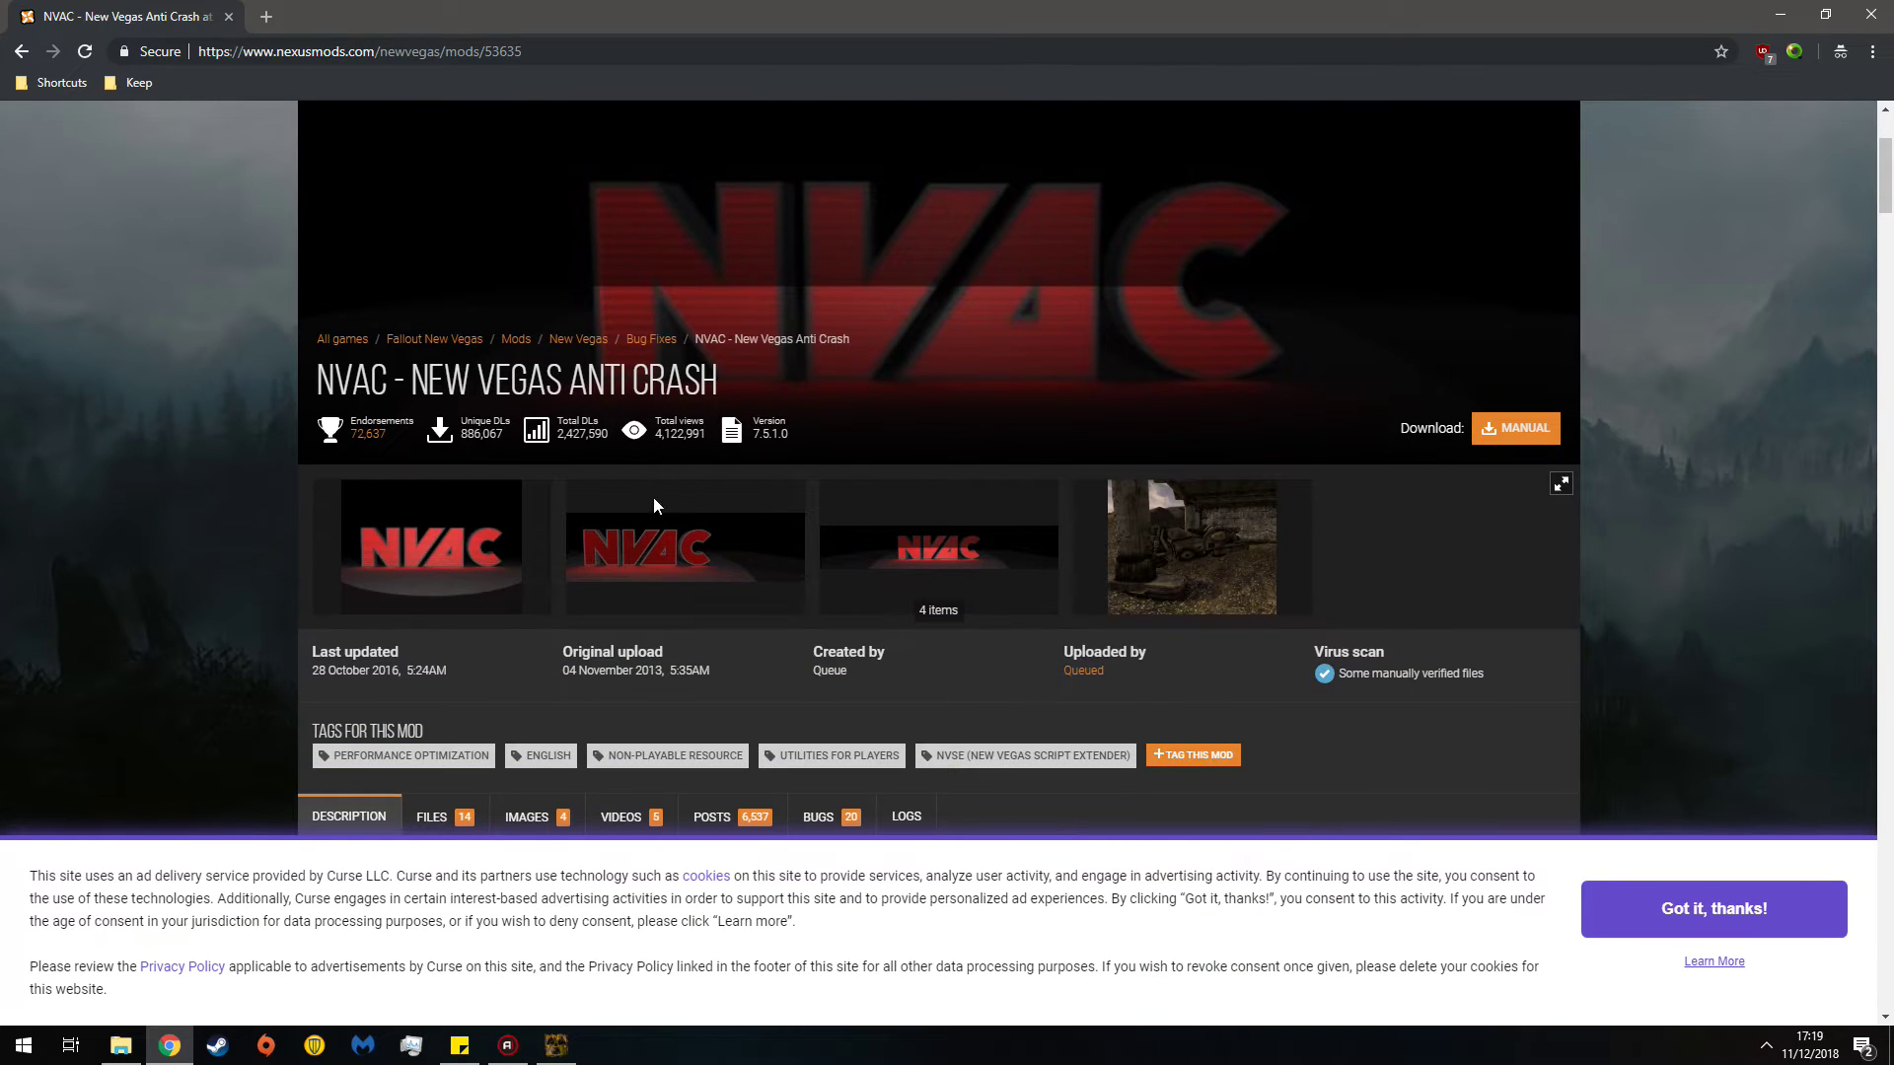
left_click(1698, 915)
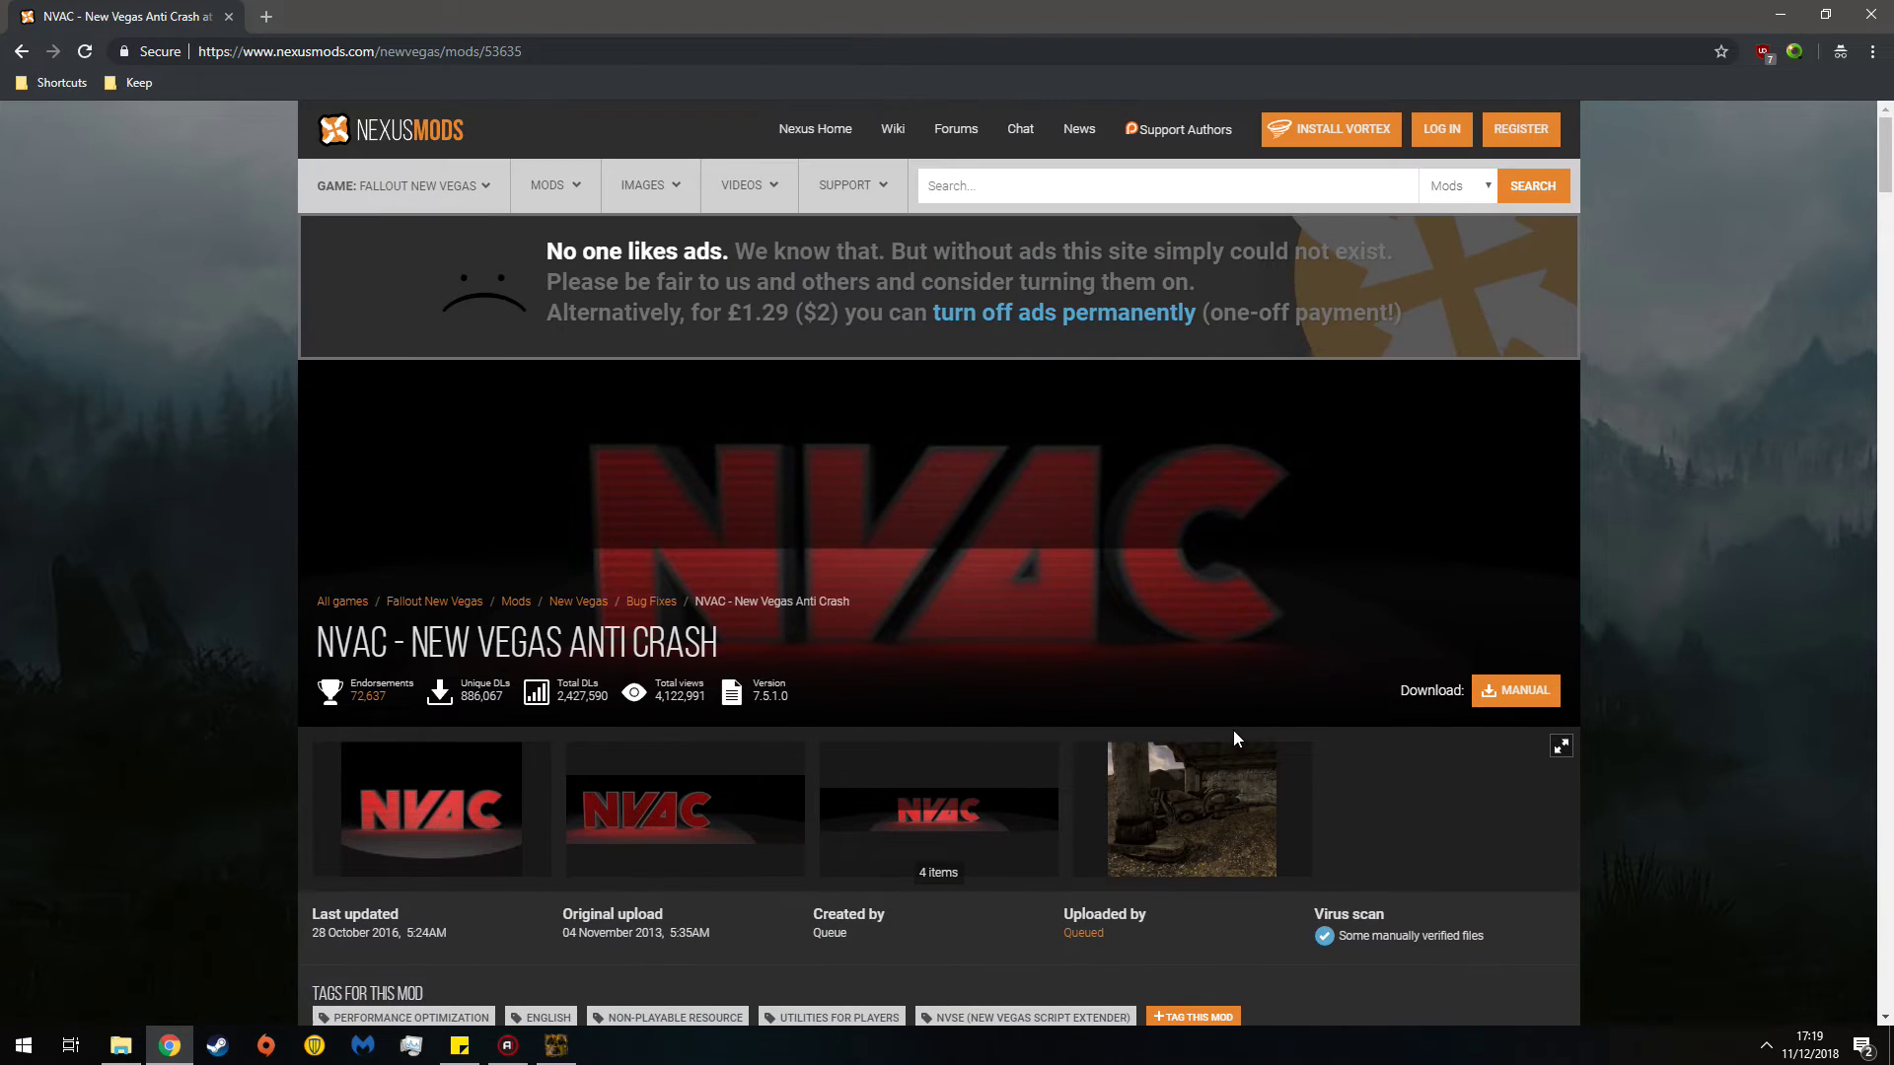
middle_click(358, 138)
left_click(325, 10)
left_click(973, 187)
- Search Nexus for 'nvs', look over the results, and return to the New Vegas mods home
type("nvsr")
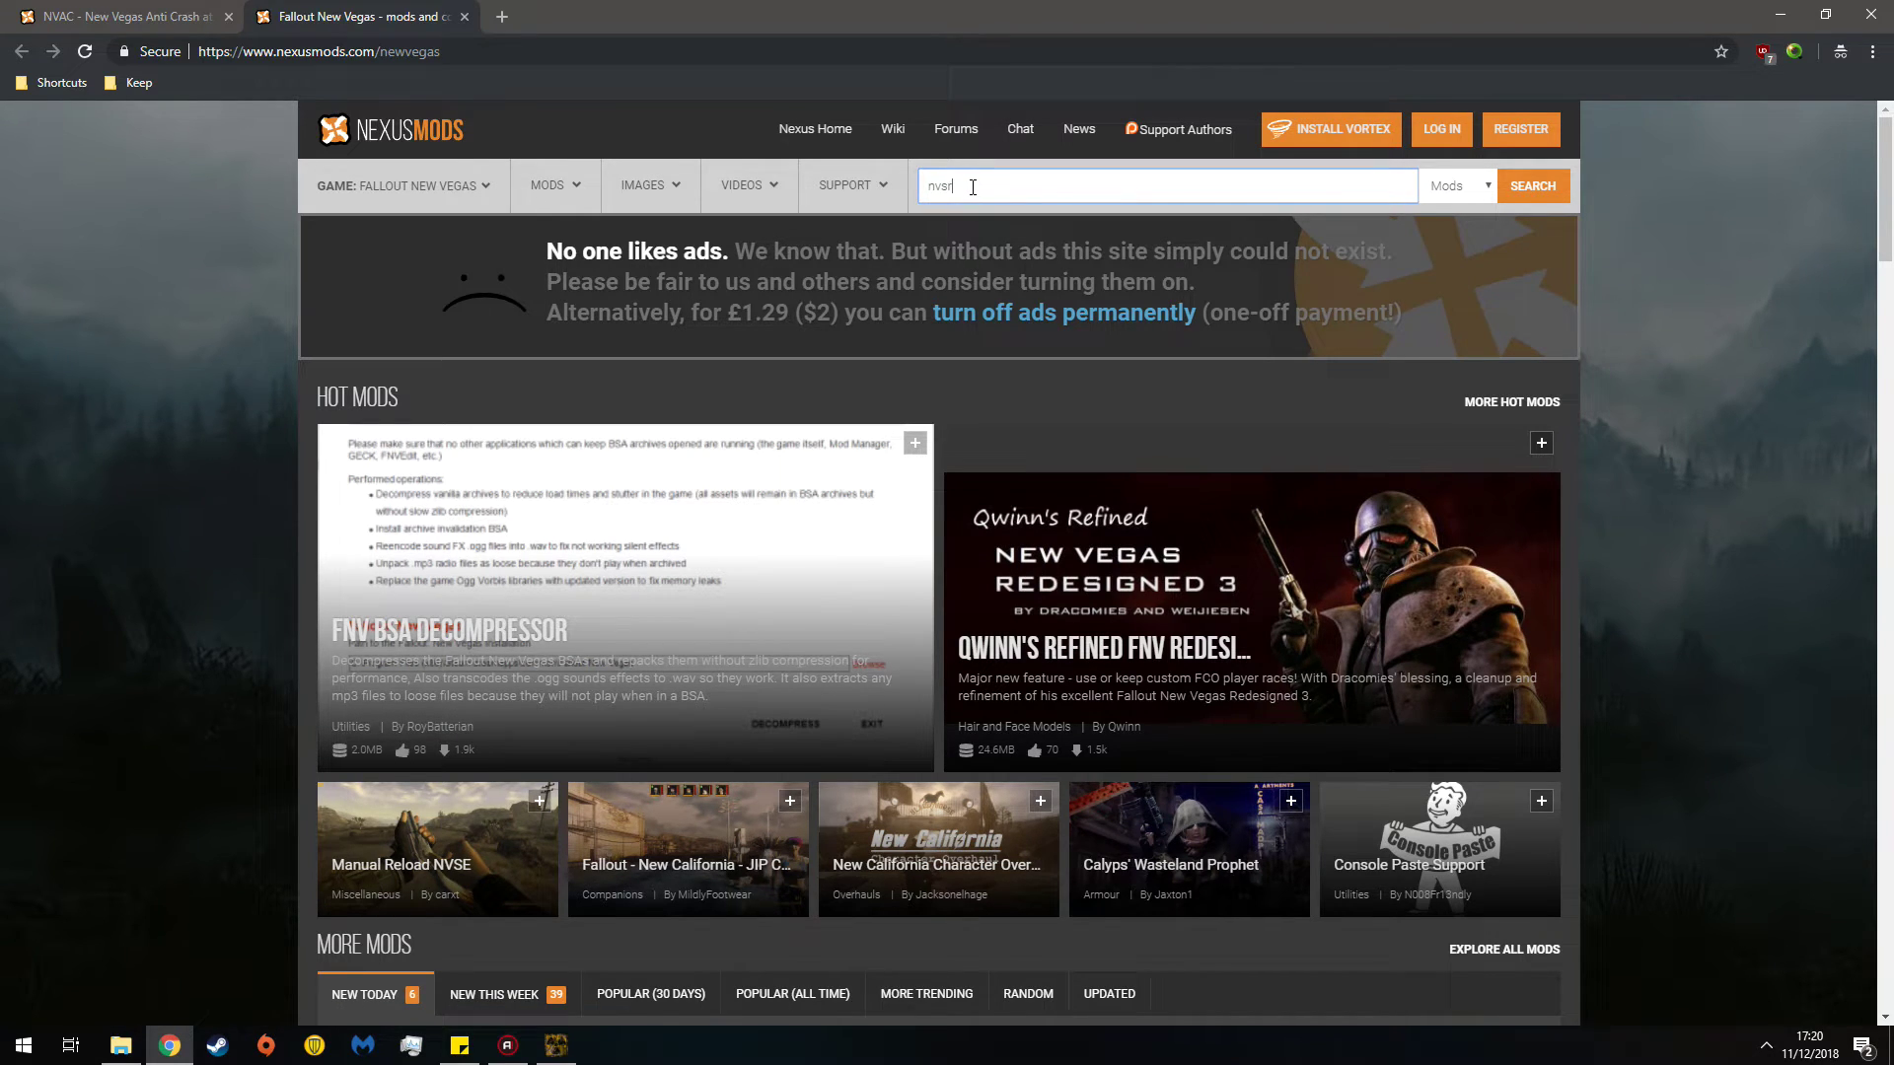
key("Return")
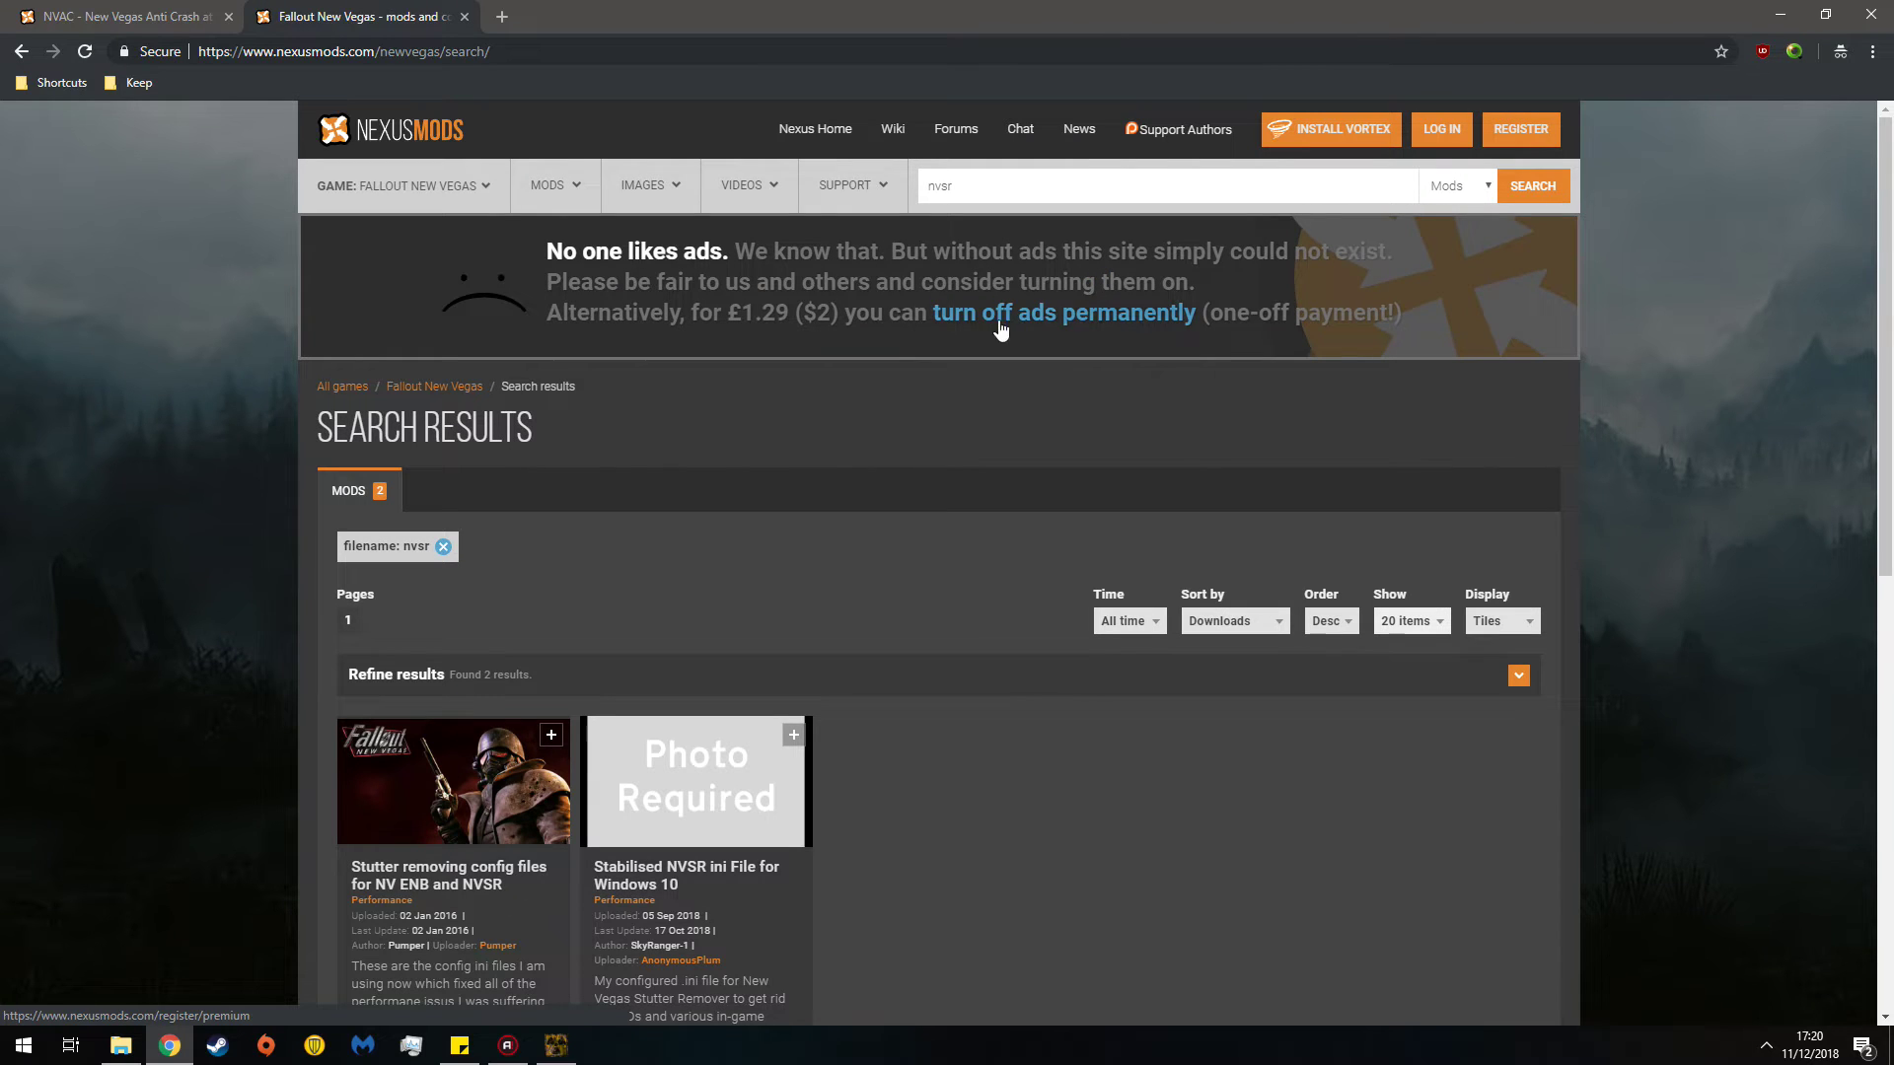
scroll(769, 312, "down", 3)
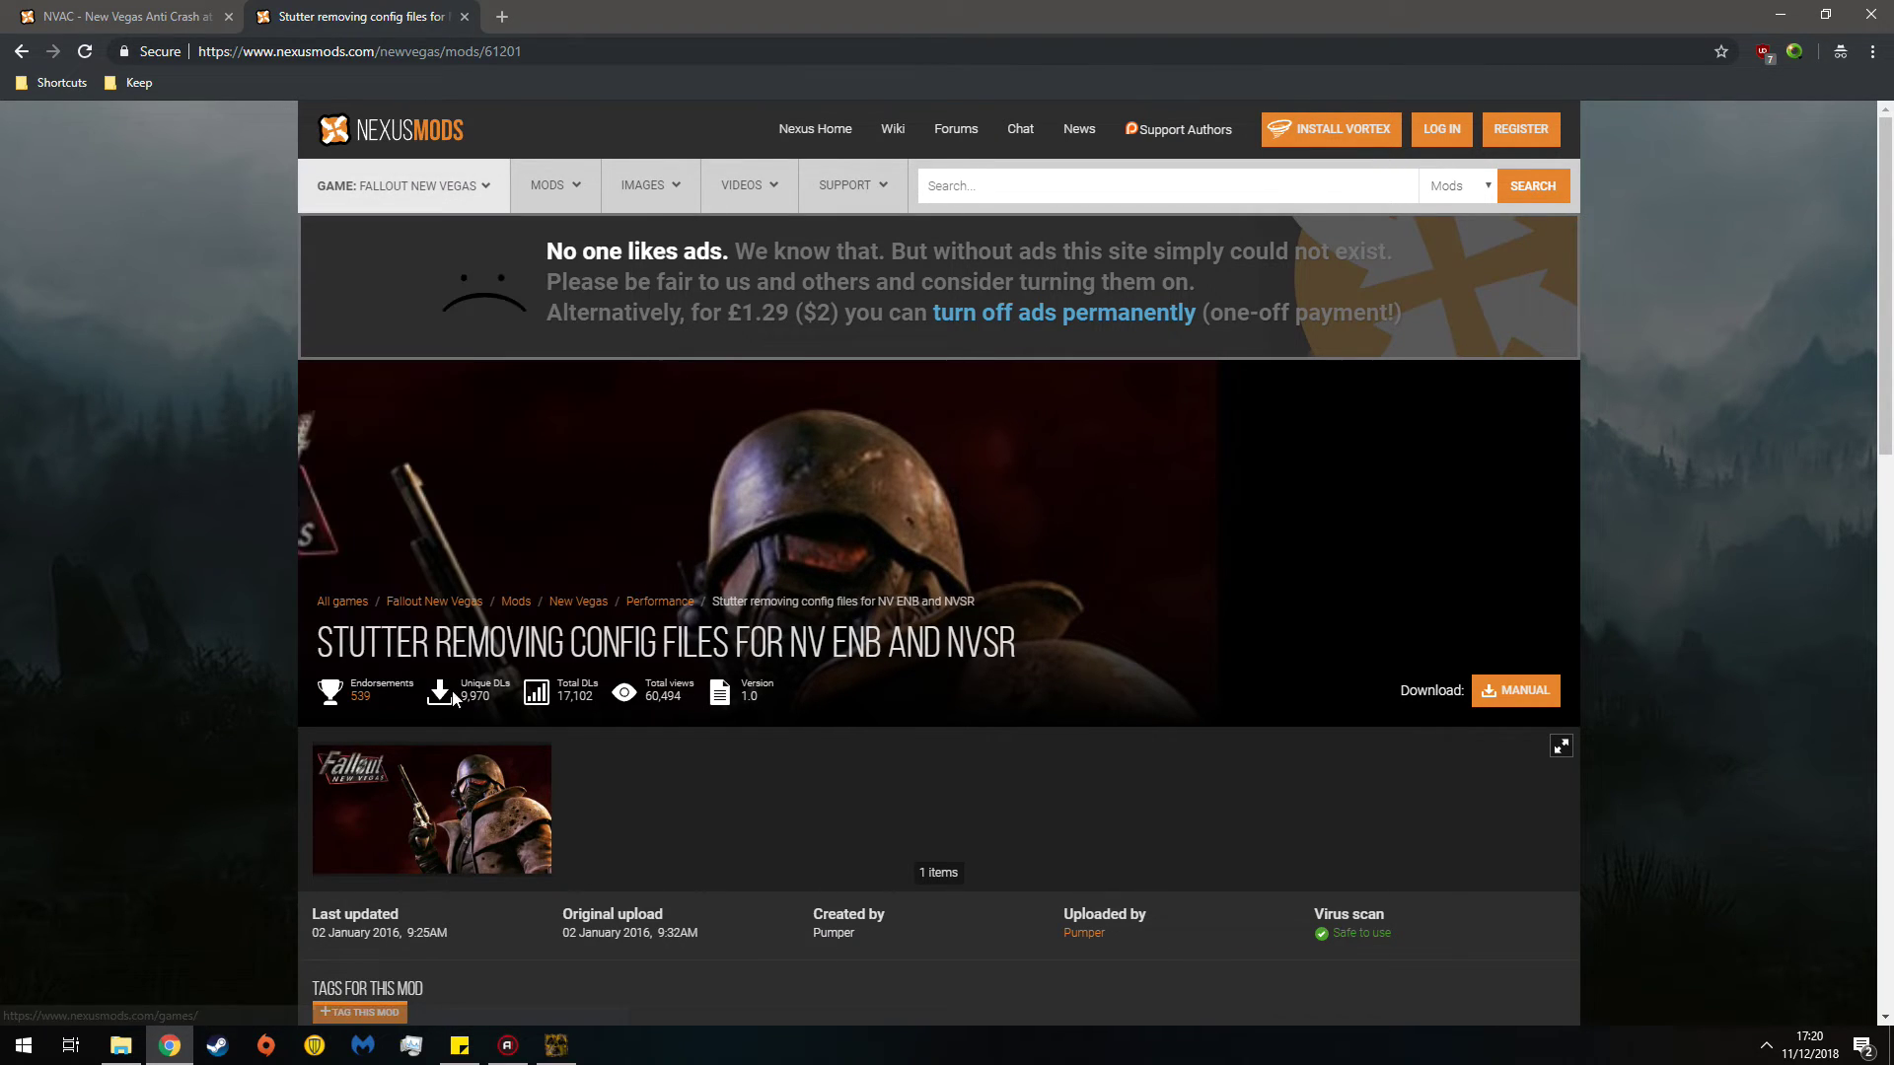
left_click(21, 51)
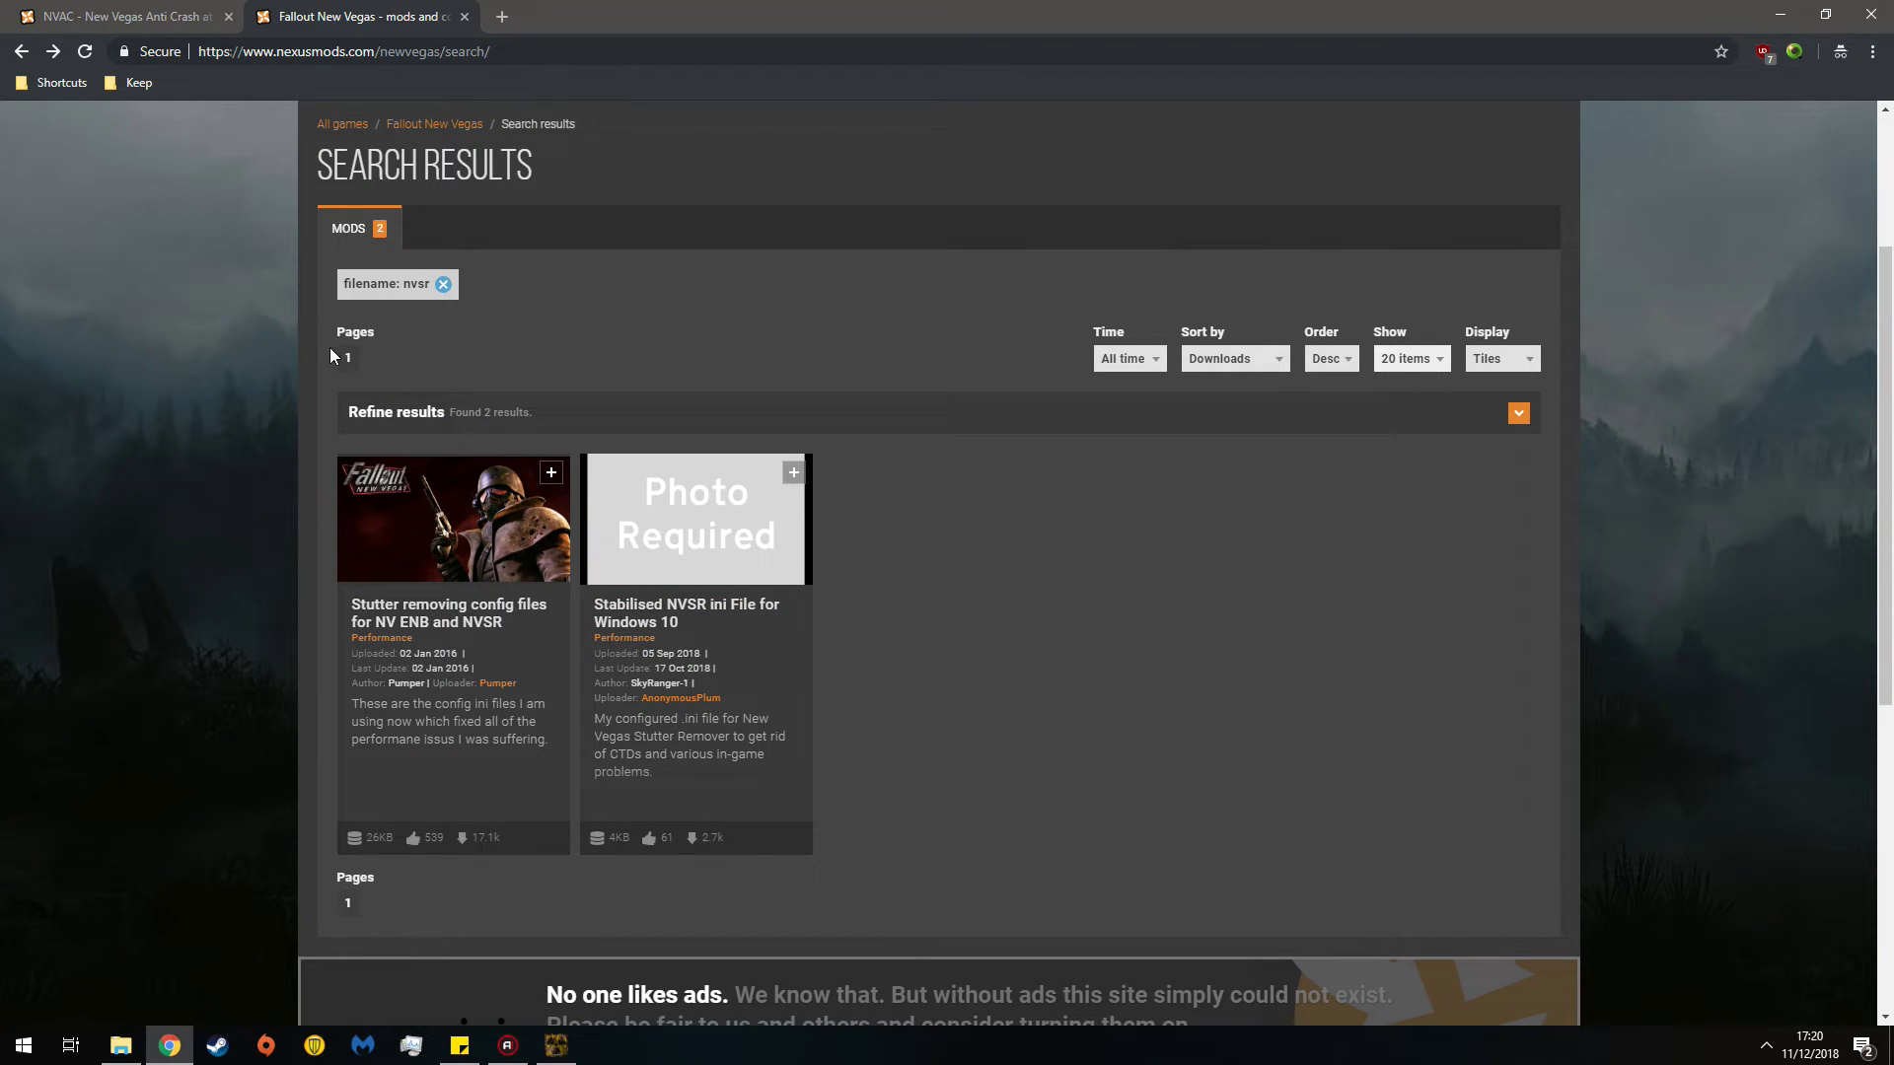
scroll(278, 276, "up", 3)
left_click(21, 50)
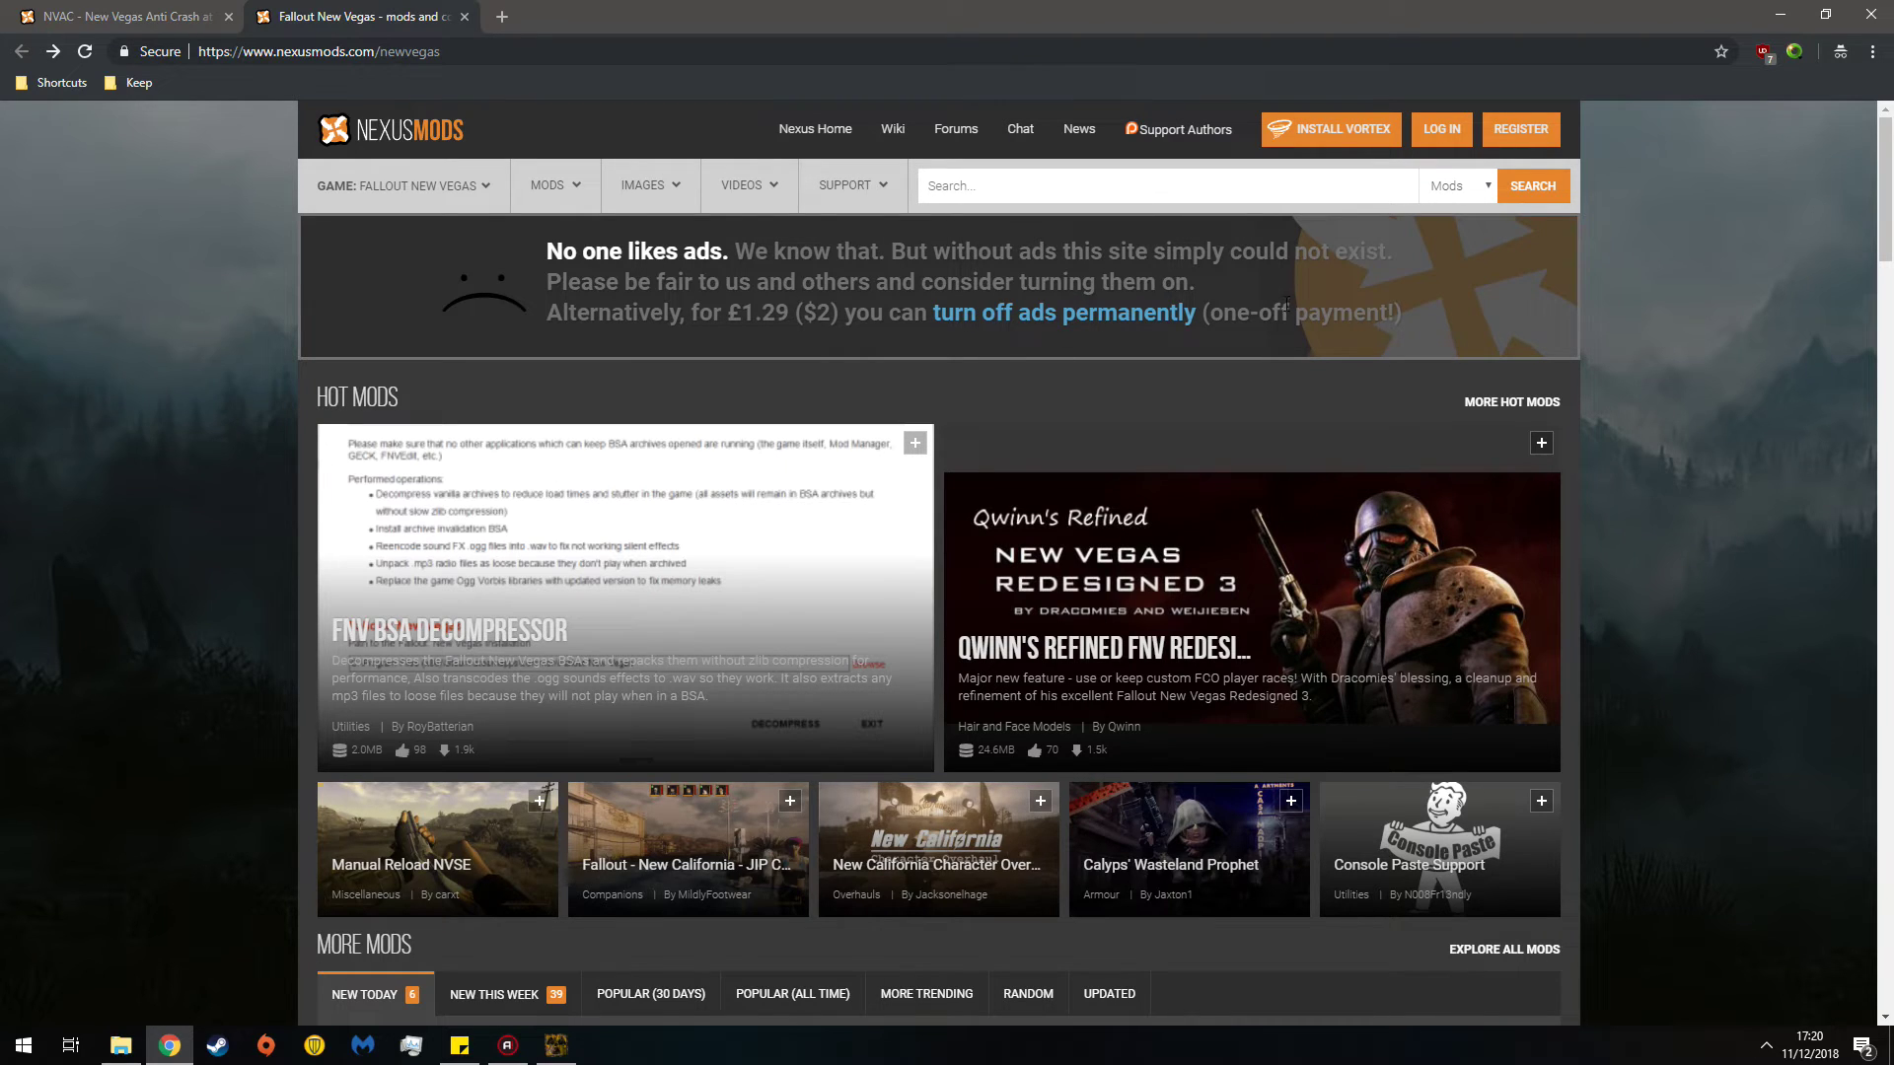
- Search 'stutter remover', open the New Vegas Stutter Remover page, and open another New Vegas home tab
left_click(978, 184)
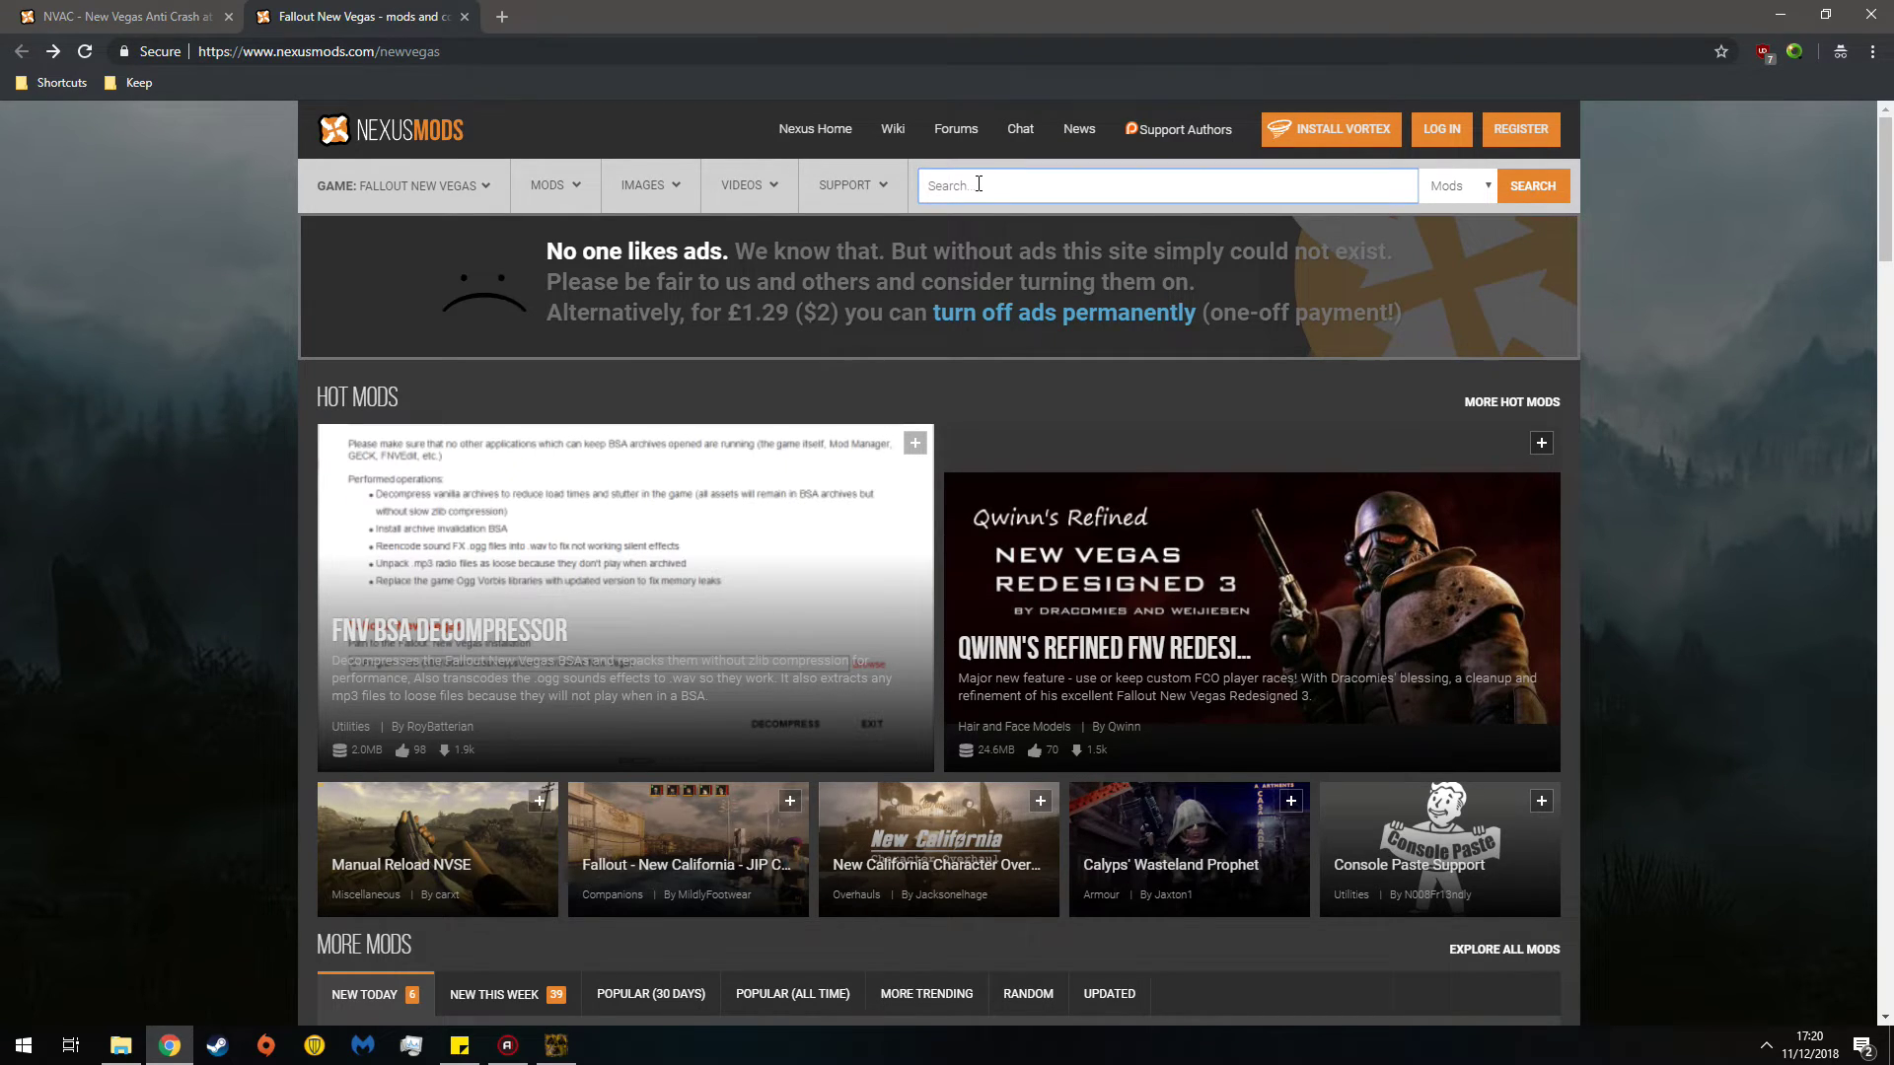
type("stutter remover")
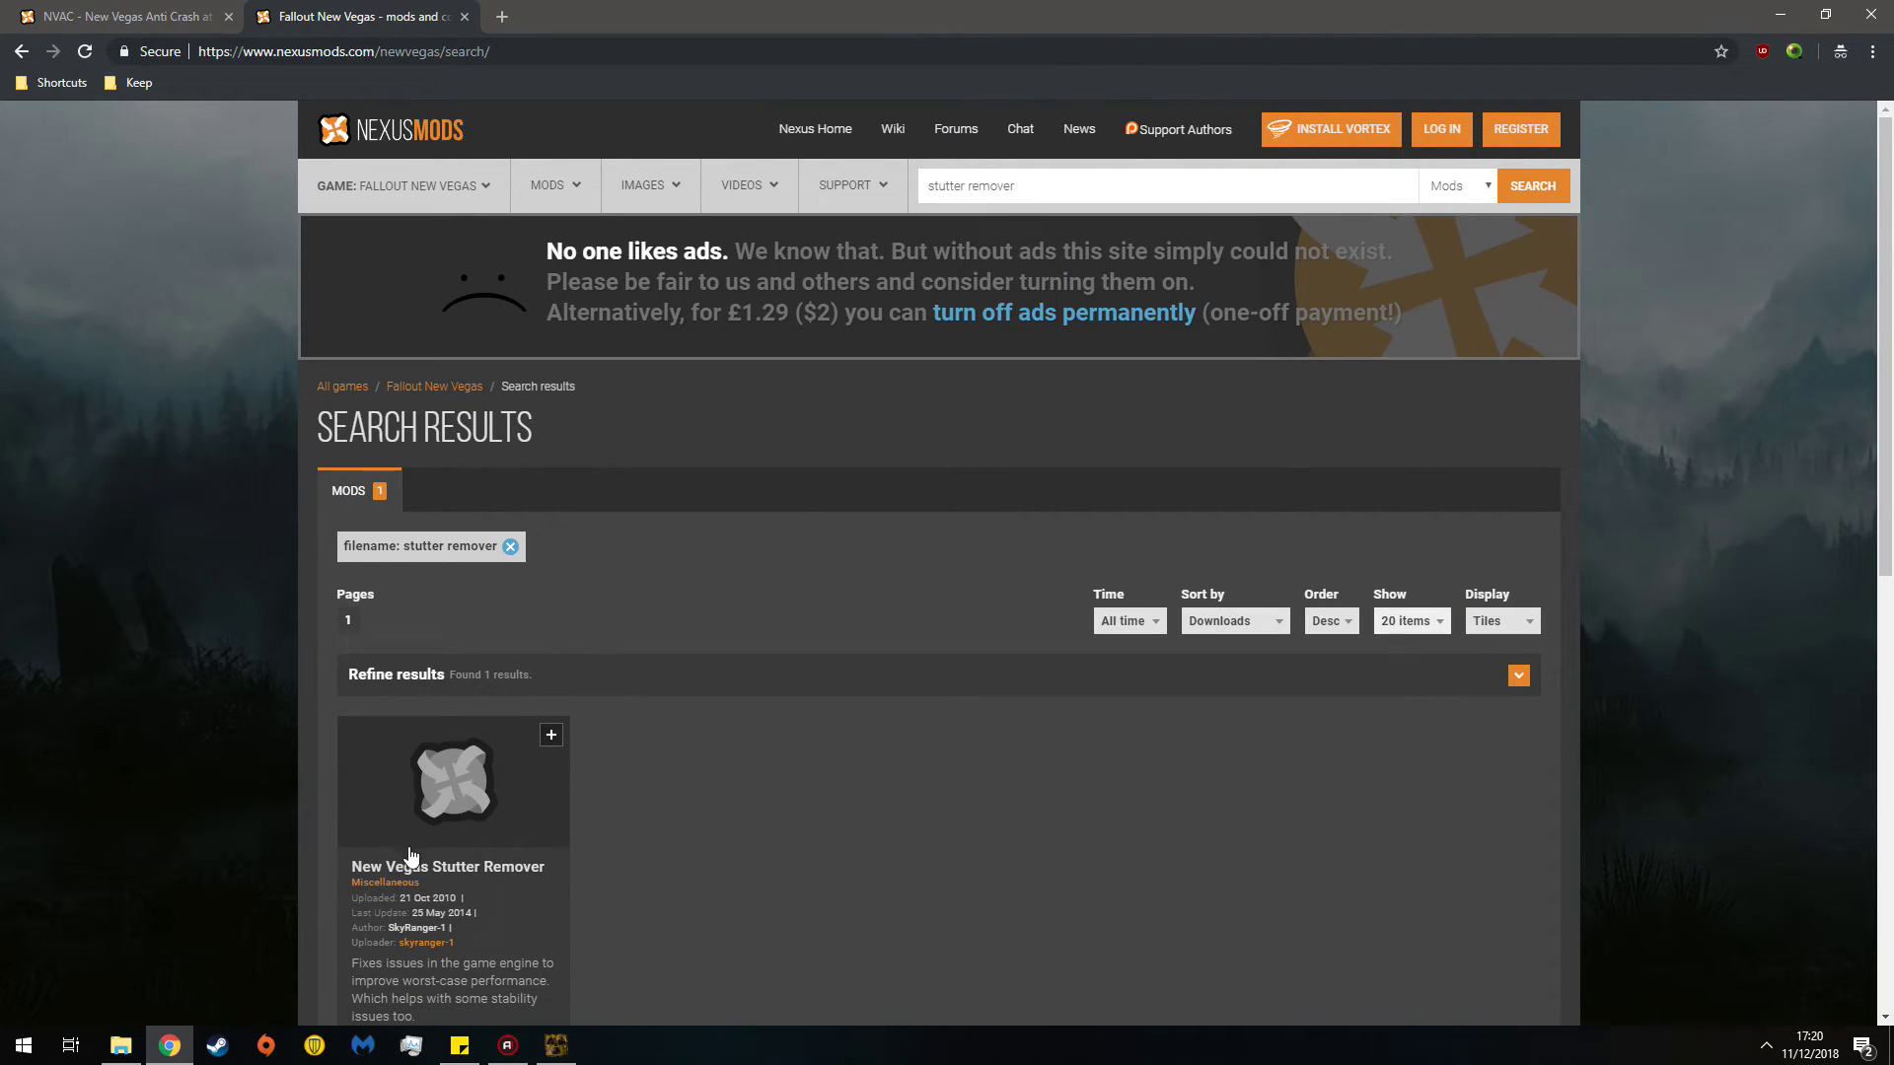
left_click(416, 854)
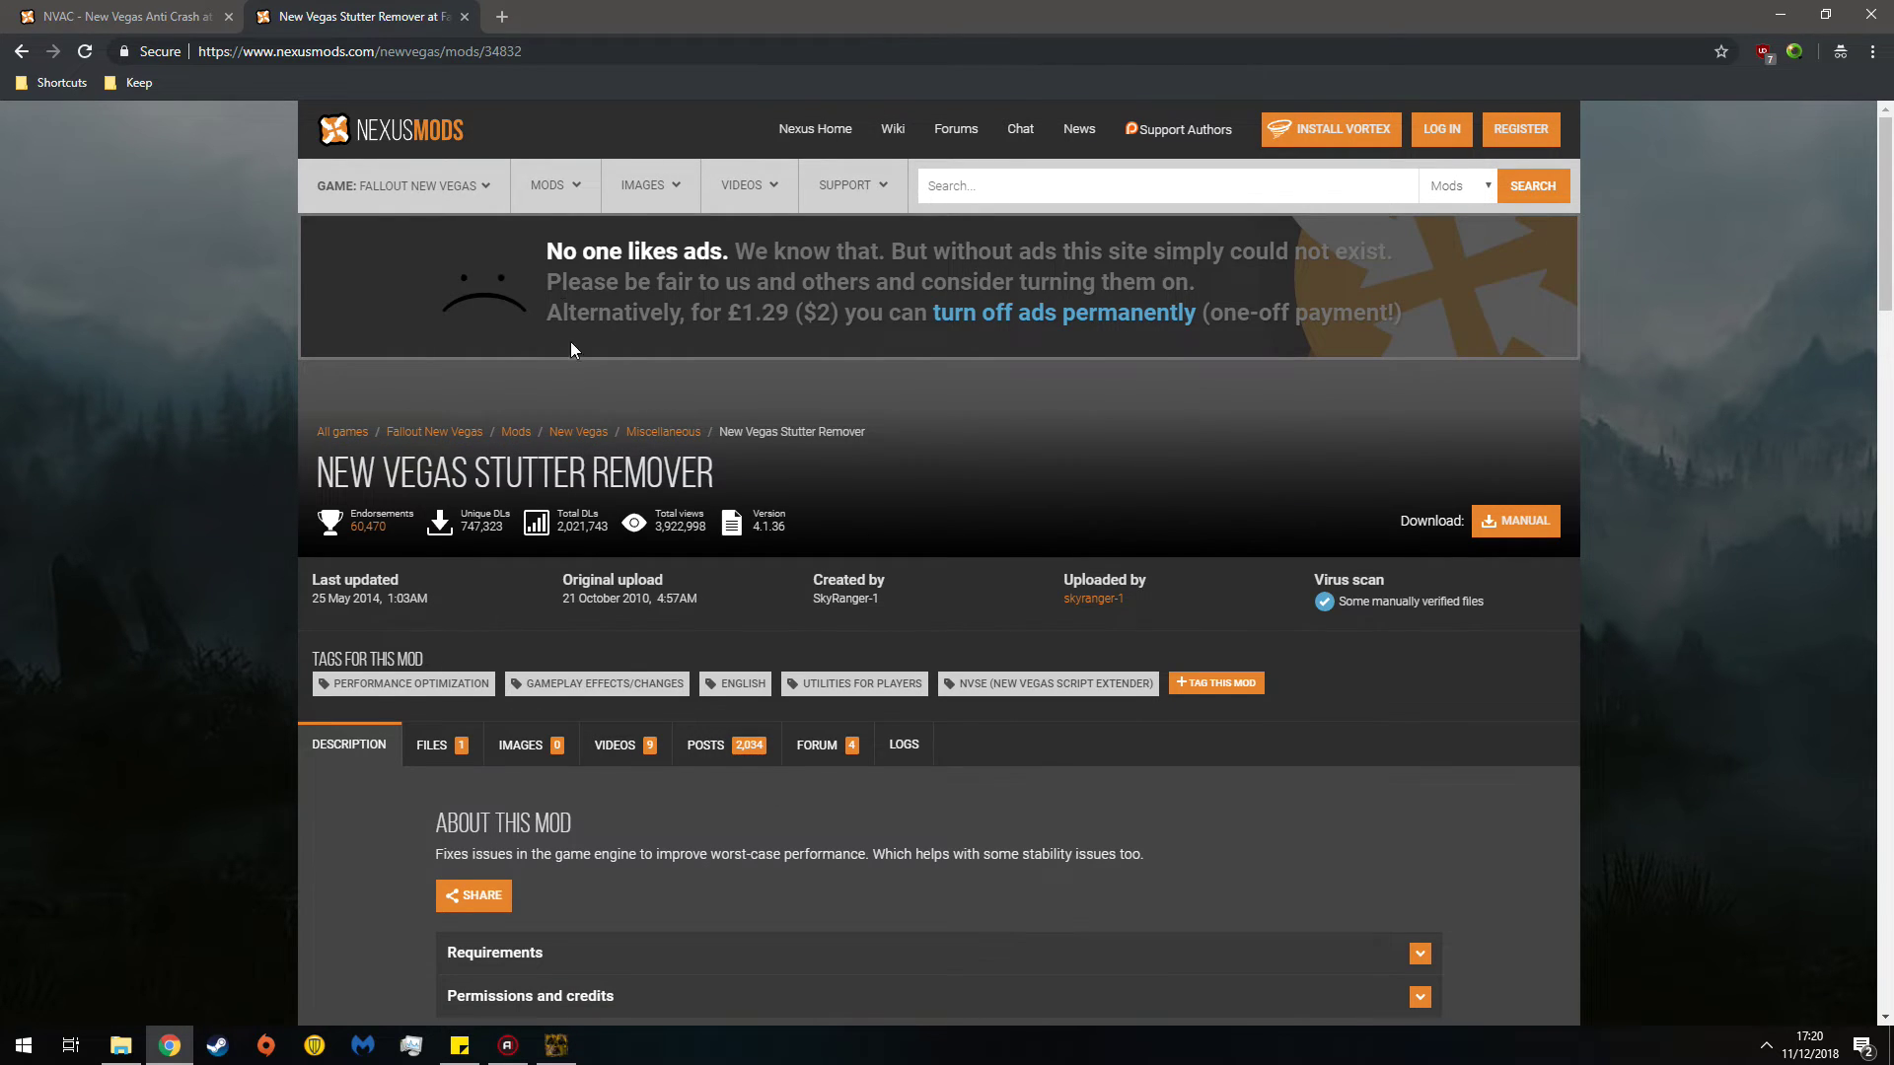
middle_click(375, 135)
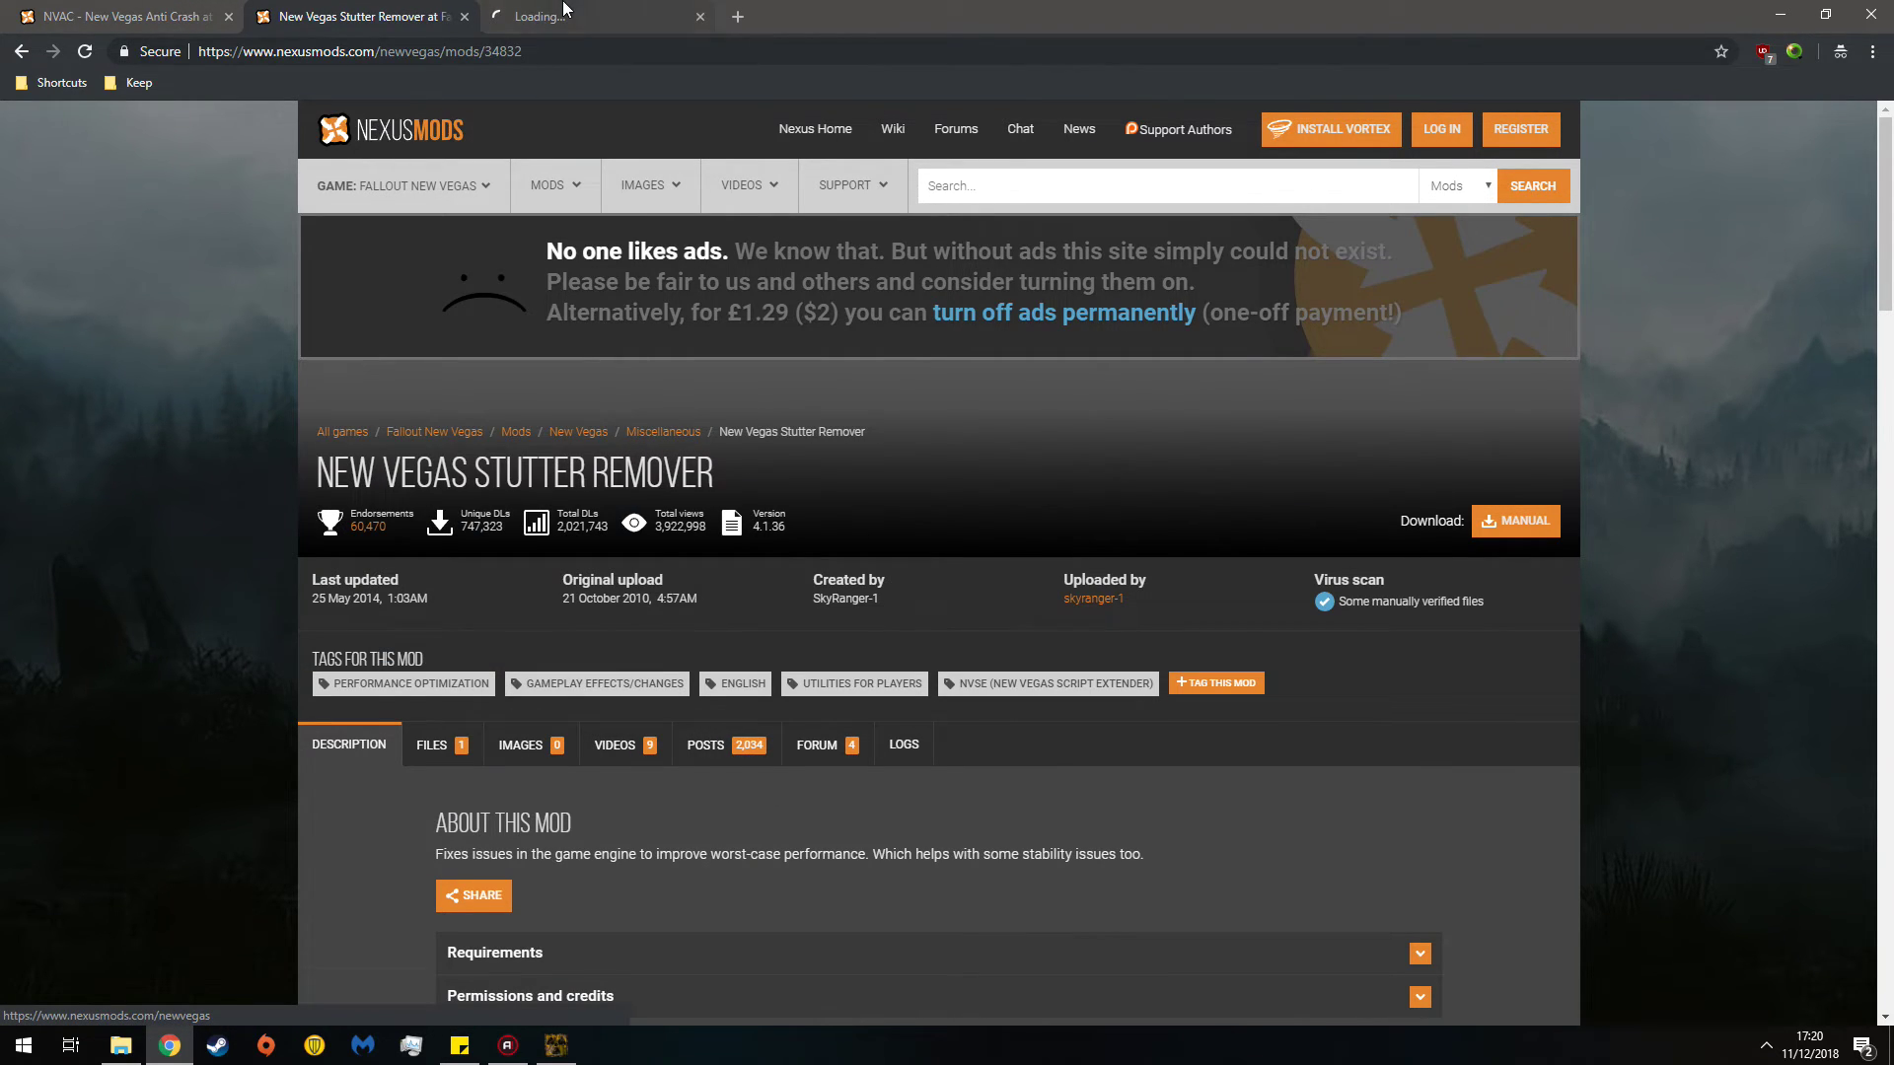
left_click(563, 12)
- Search Nexus Mods for 'jip', correct the search text, and open the JIP LN NVSE Plugin page in a new tab
mouse_move(611, 233)
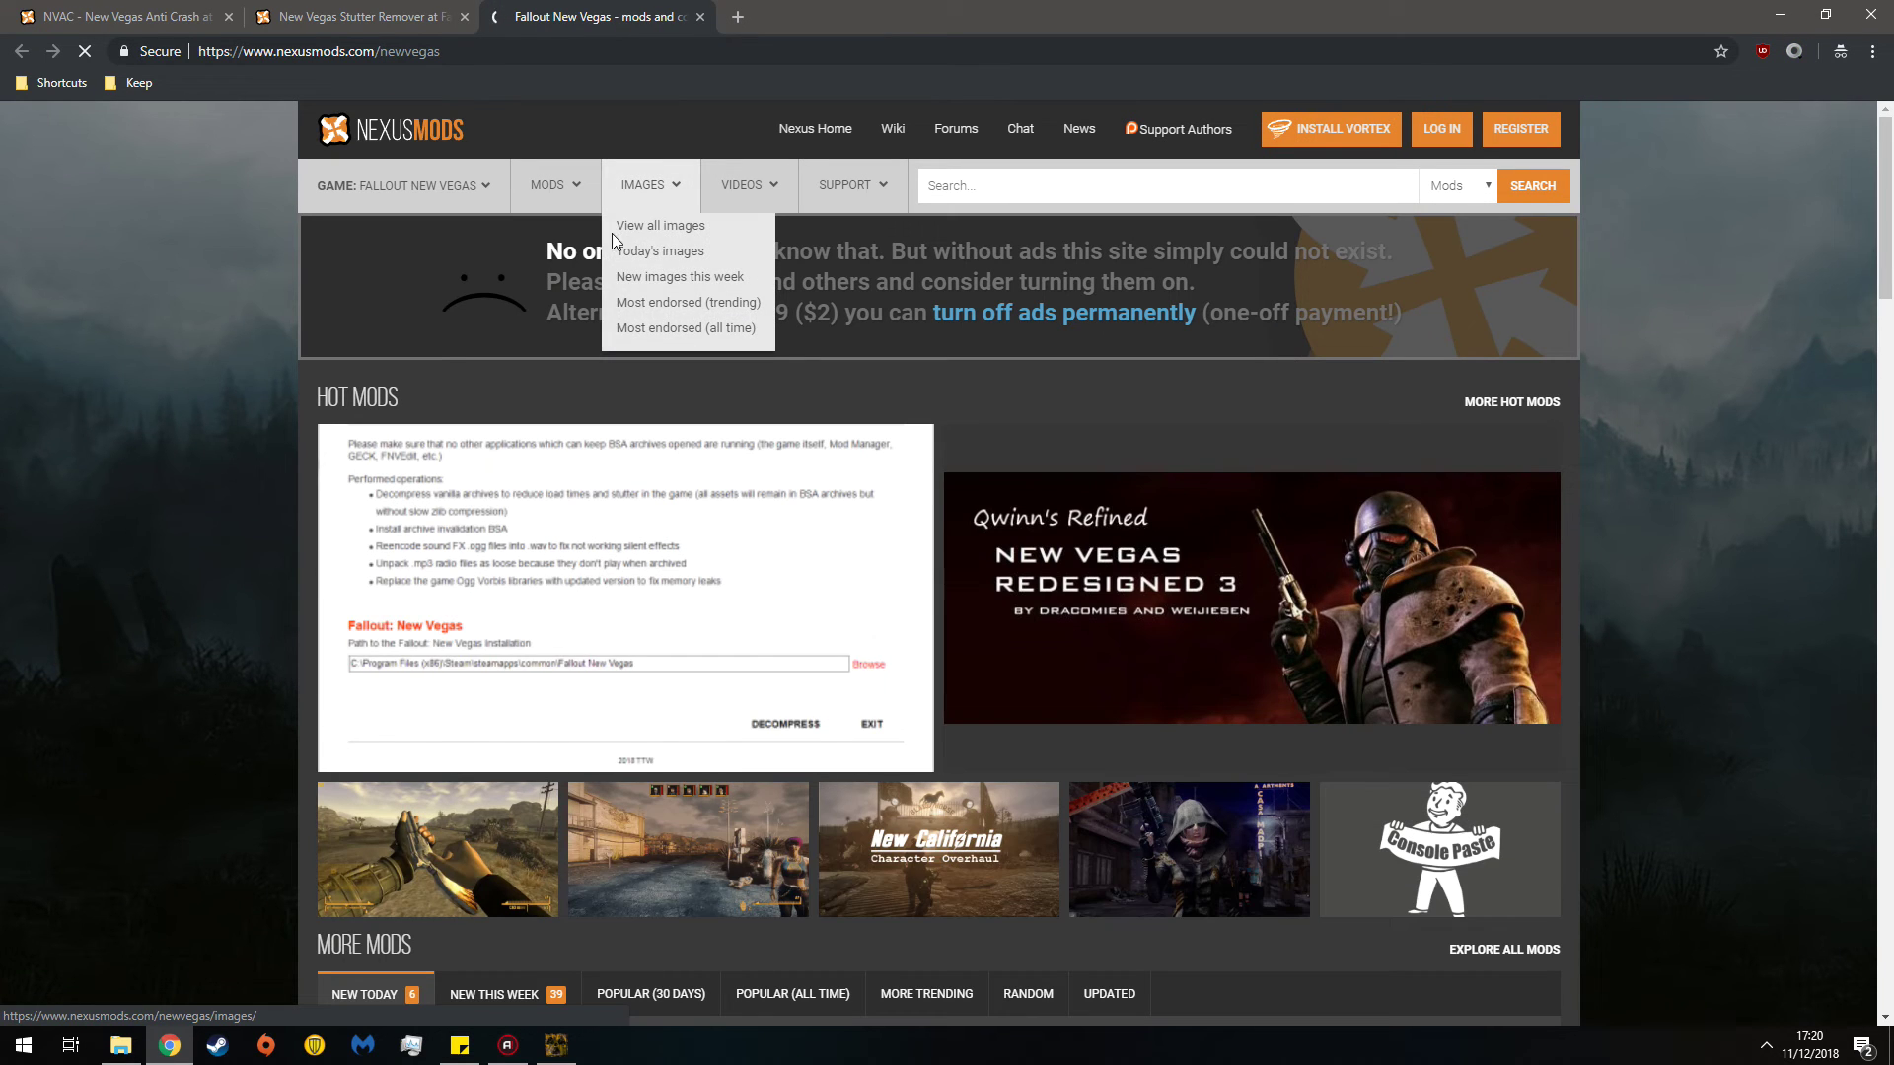
left_click(1120, 192)
type("In")
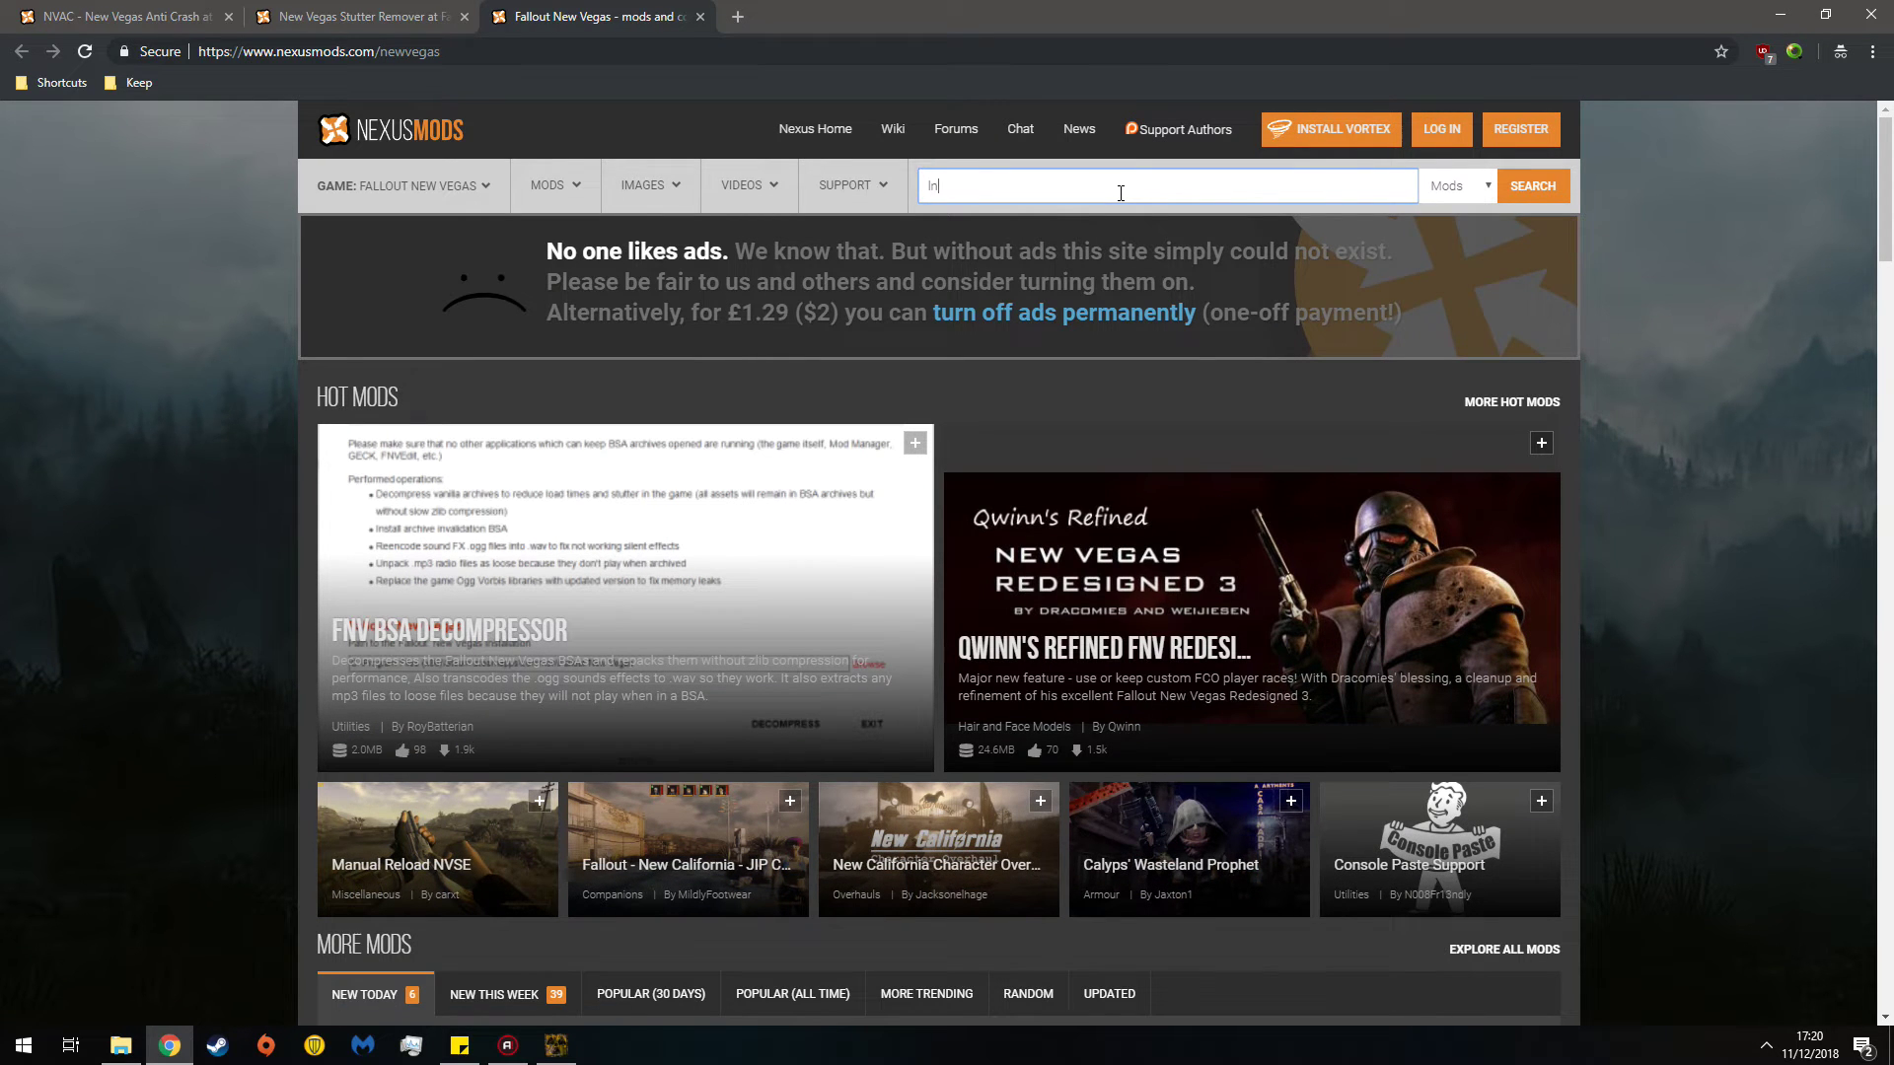
type(" lutana jip")
key("Return")
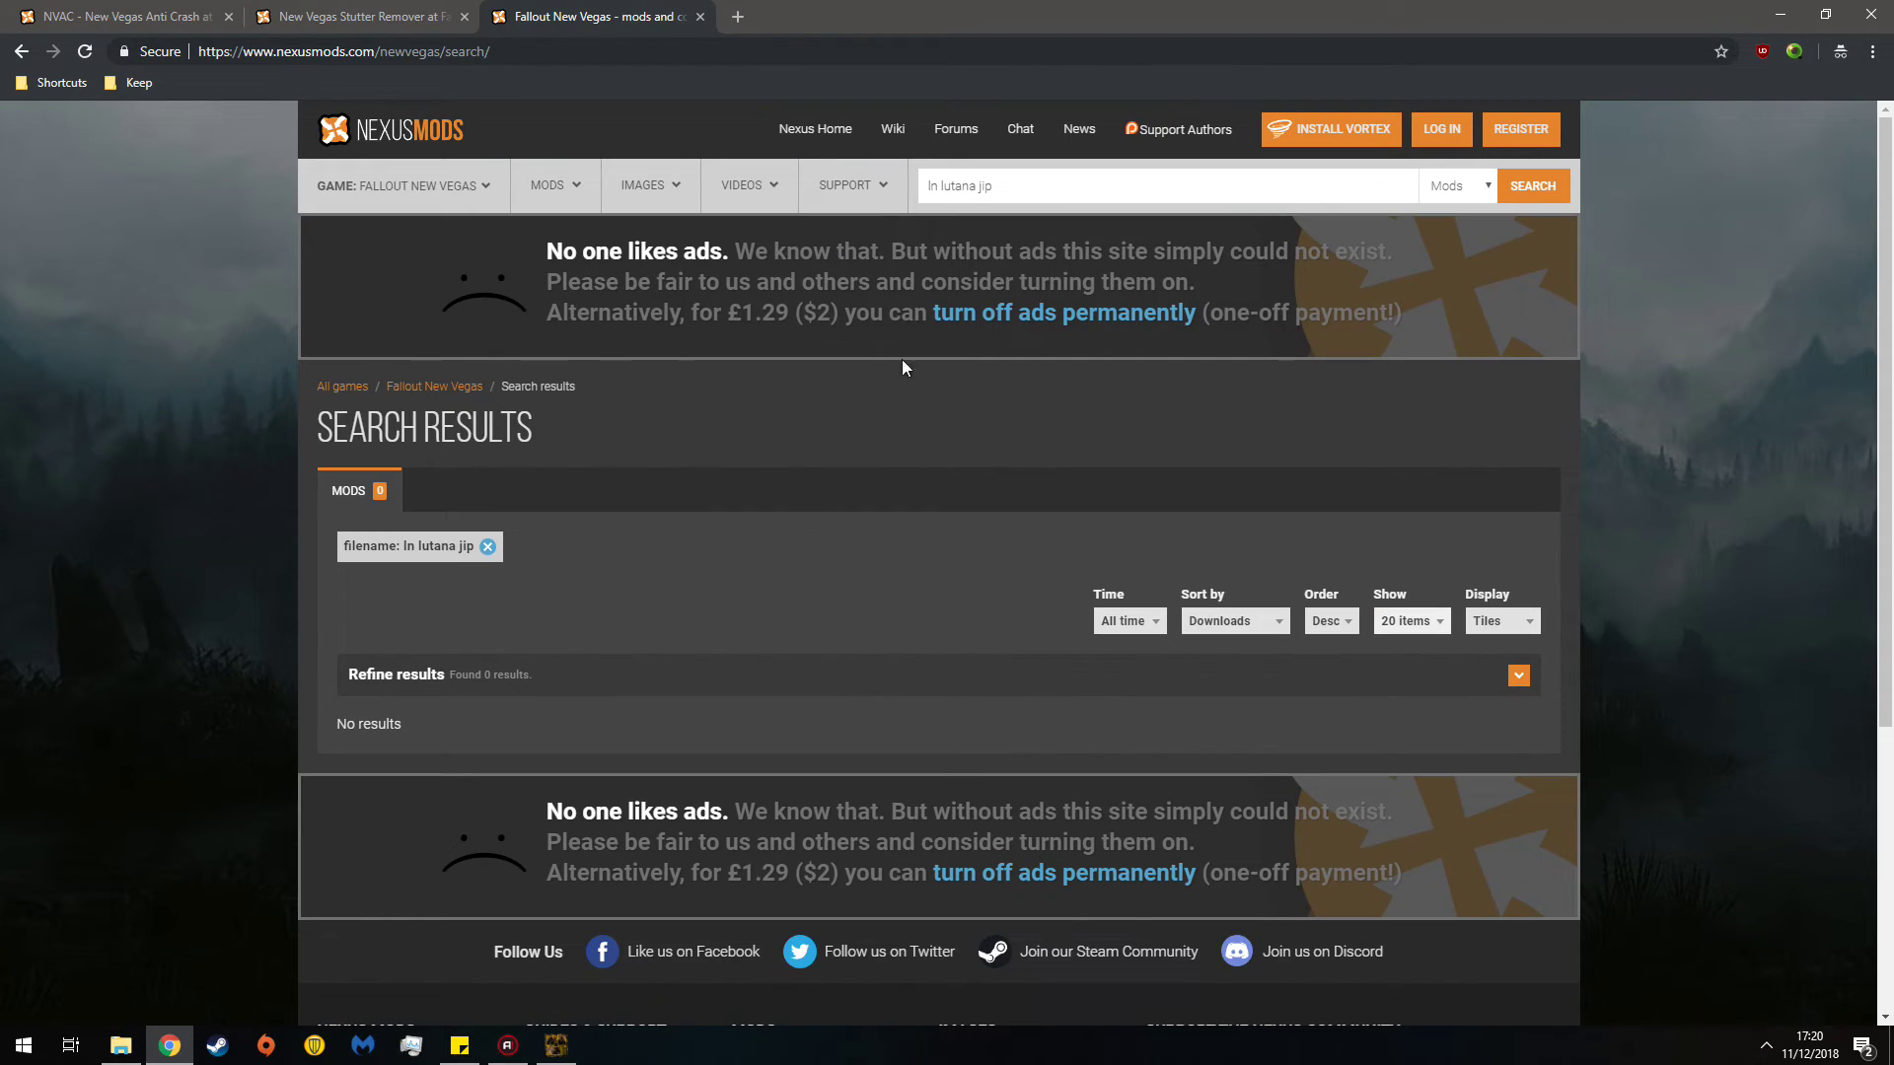
left_click_drag(994, 187, 947, 191)
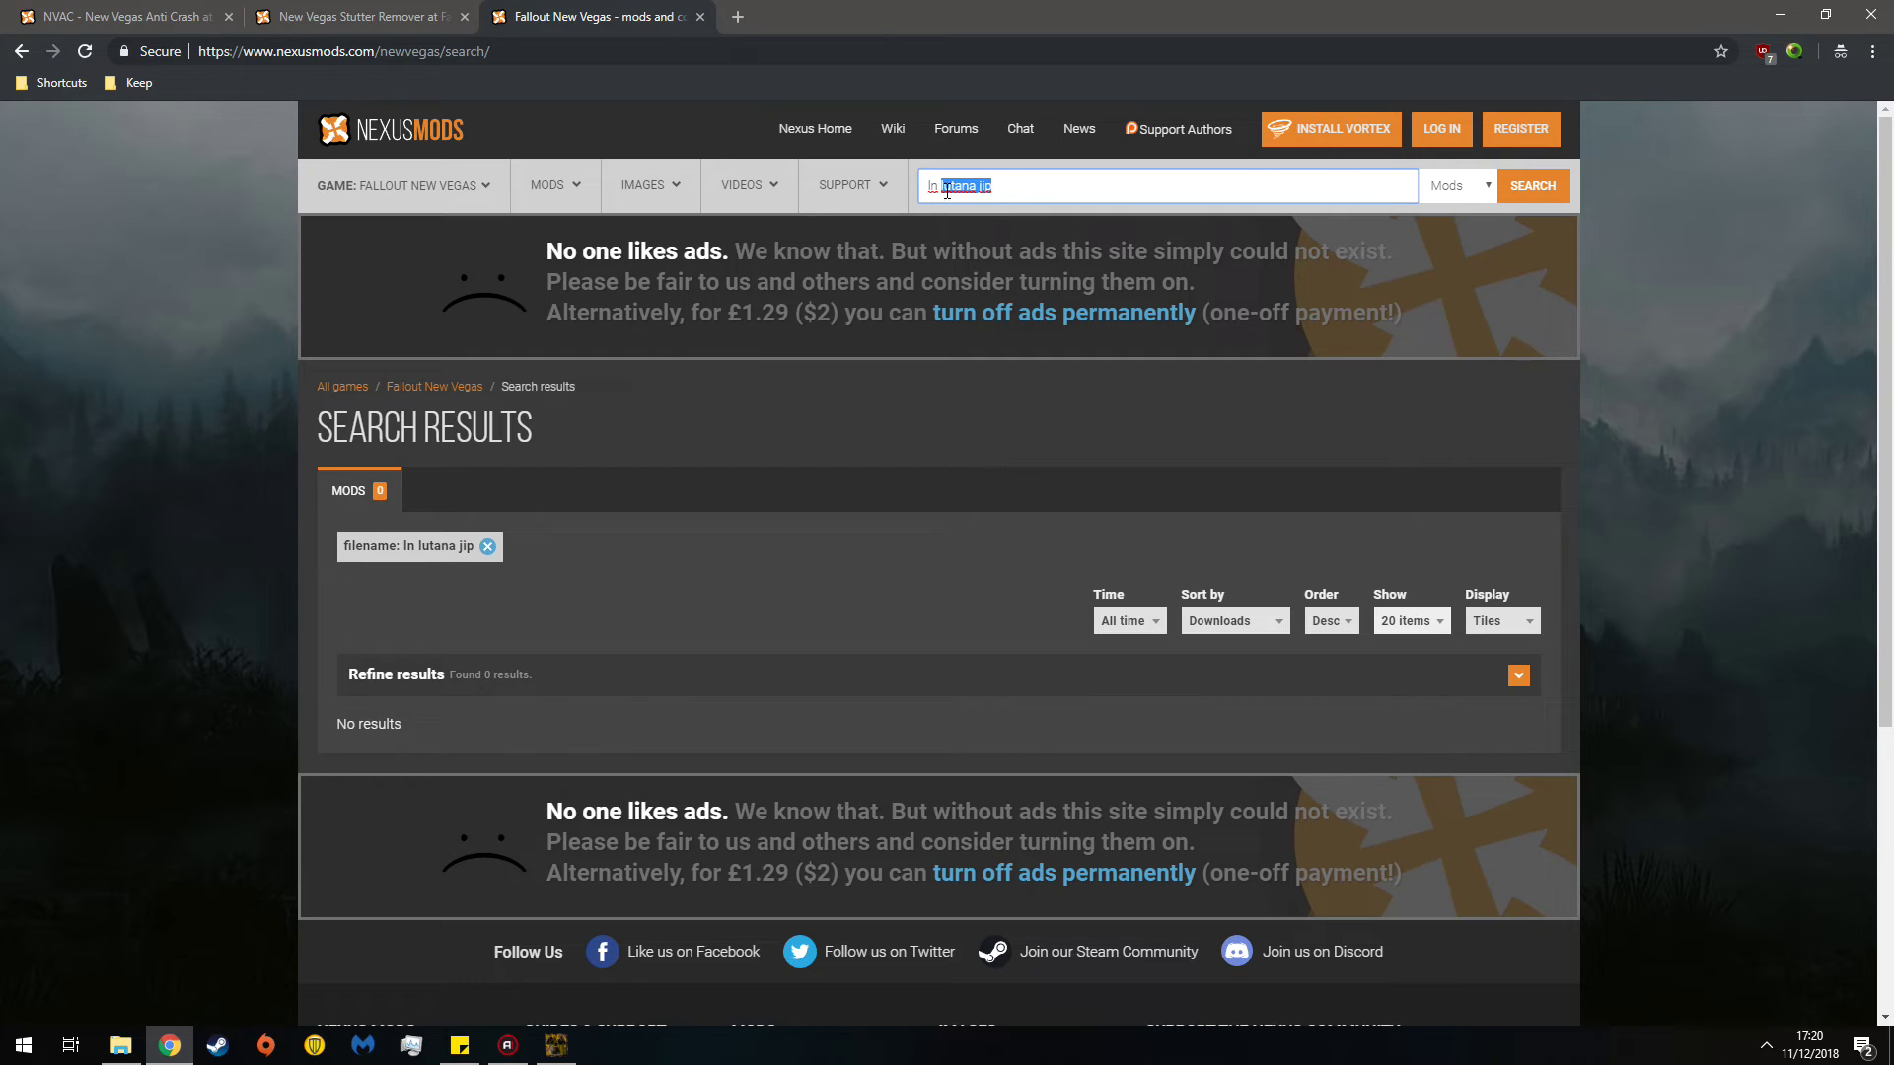
key("BackSpace")
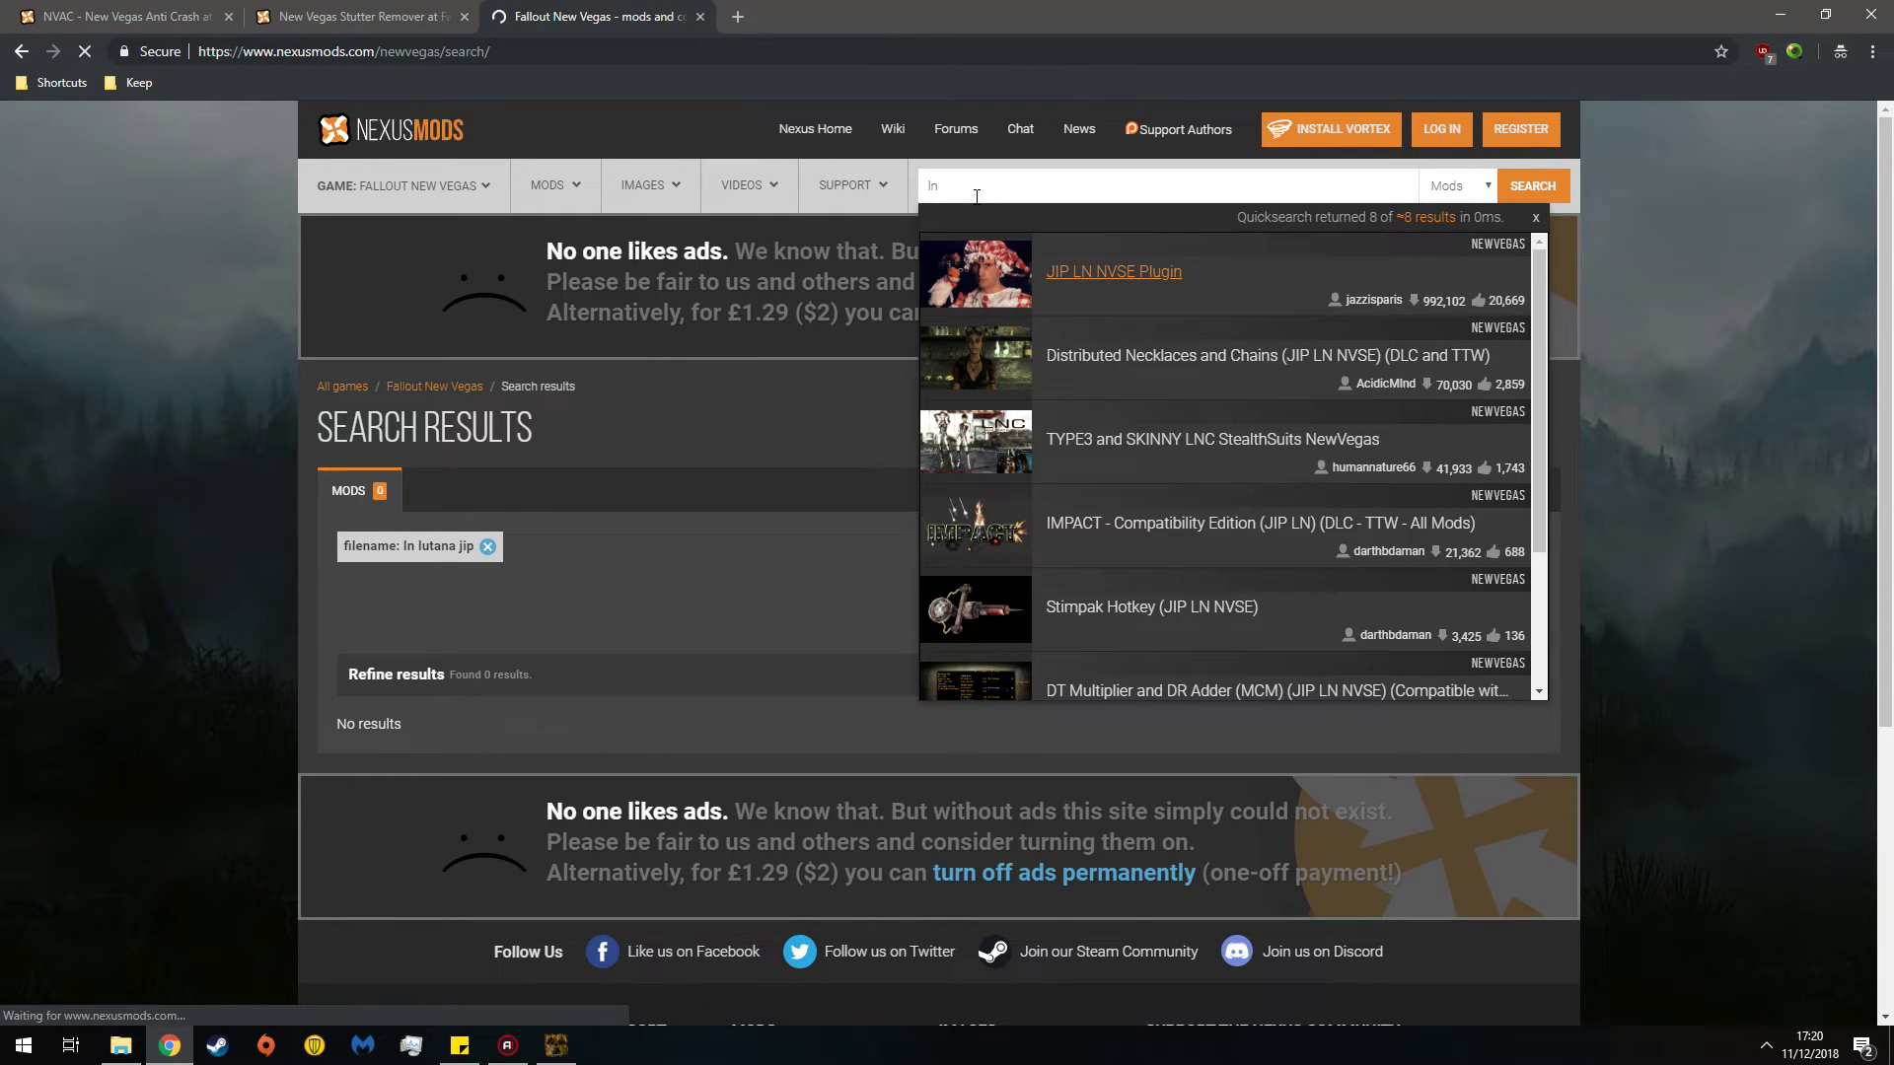
left_click(951, 301)
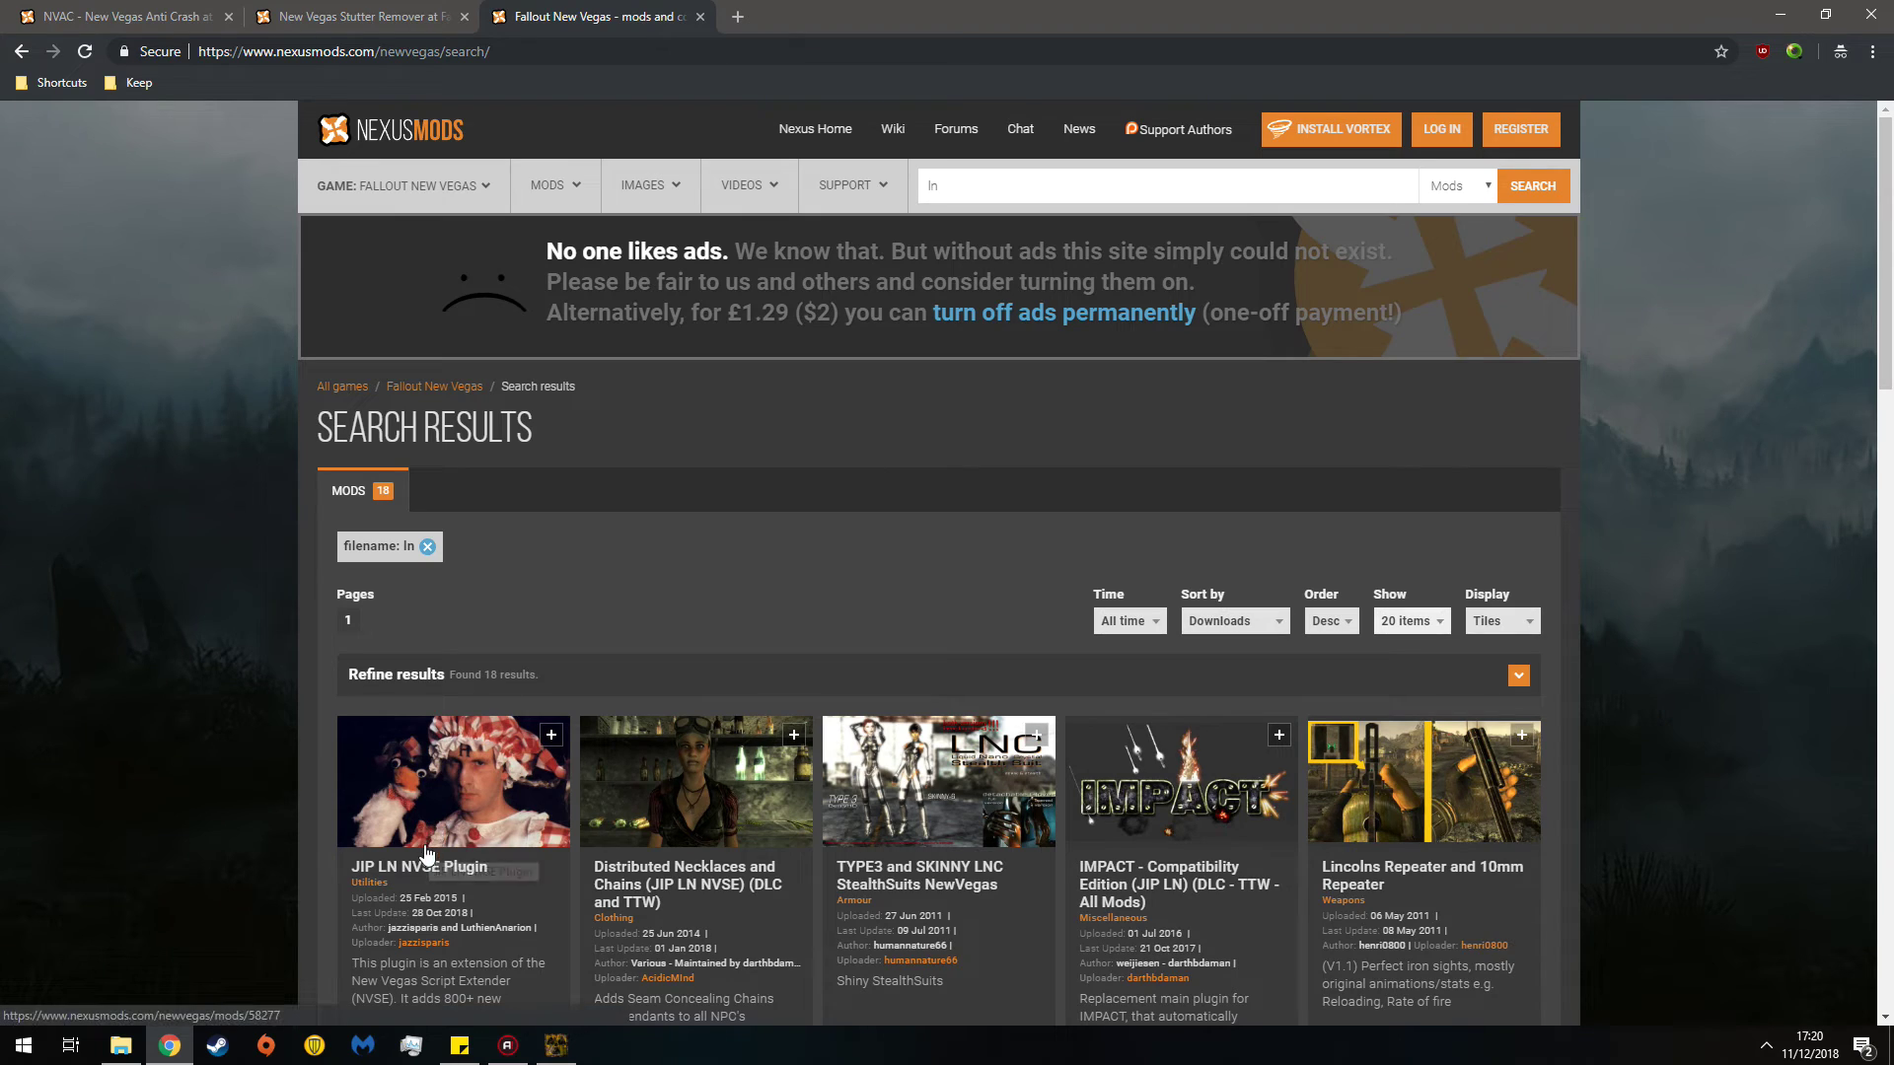
left_click(426, 856)
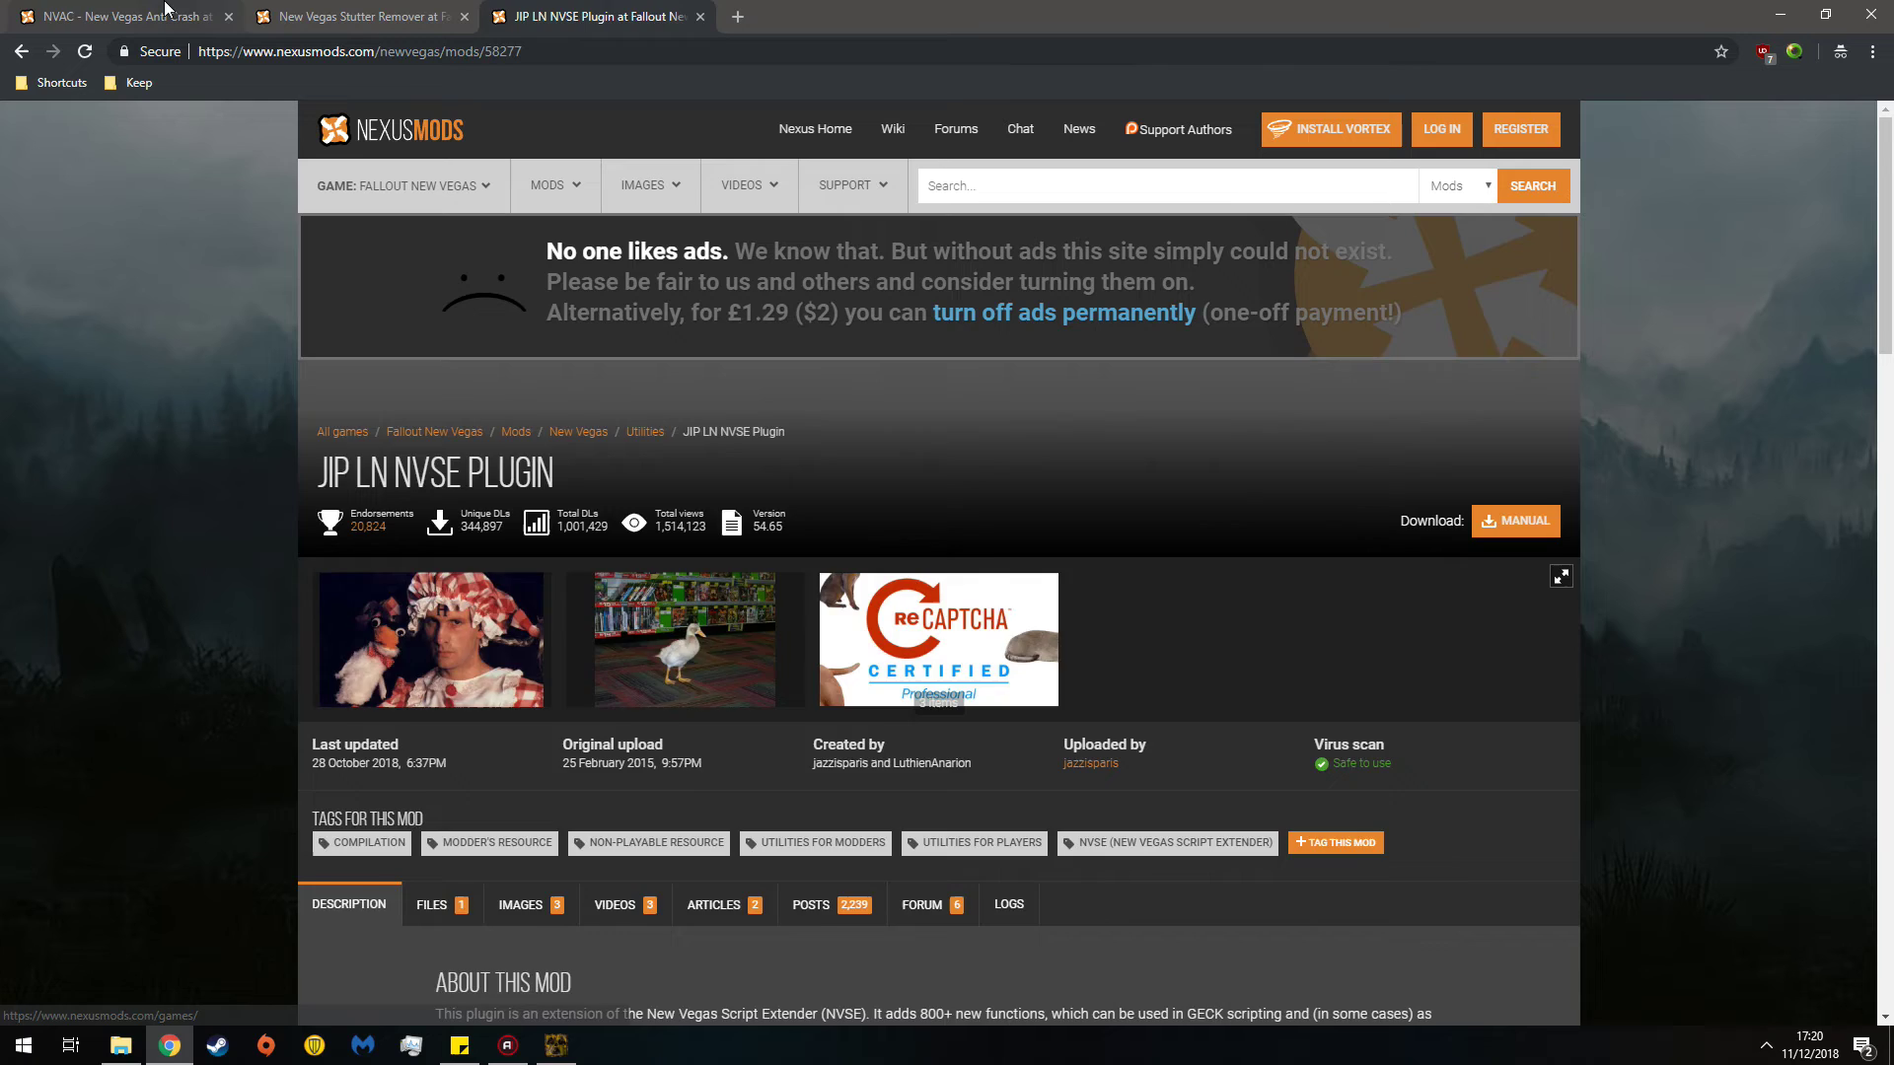
key("ctrl+Tab")
- Show the NVAC files, try a manual download of the main file, and dismiss the login request
scroll(578, 503, "down", 3)
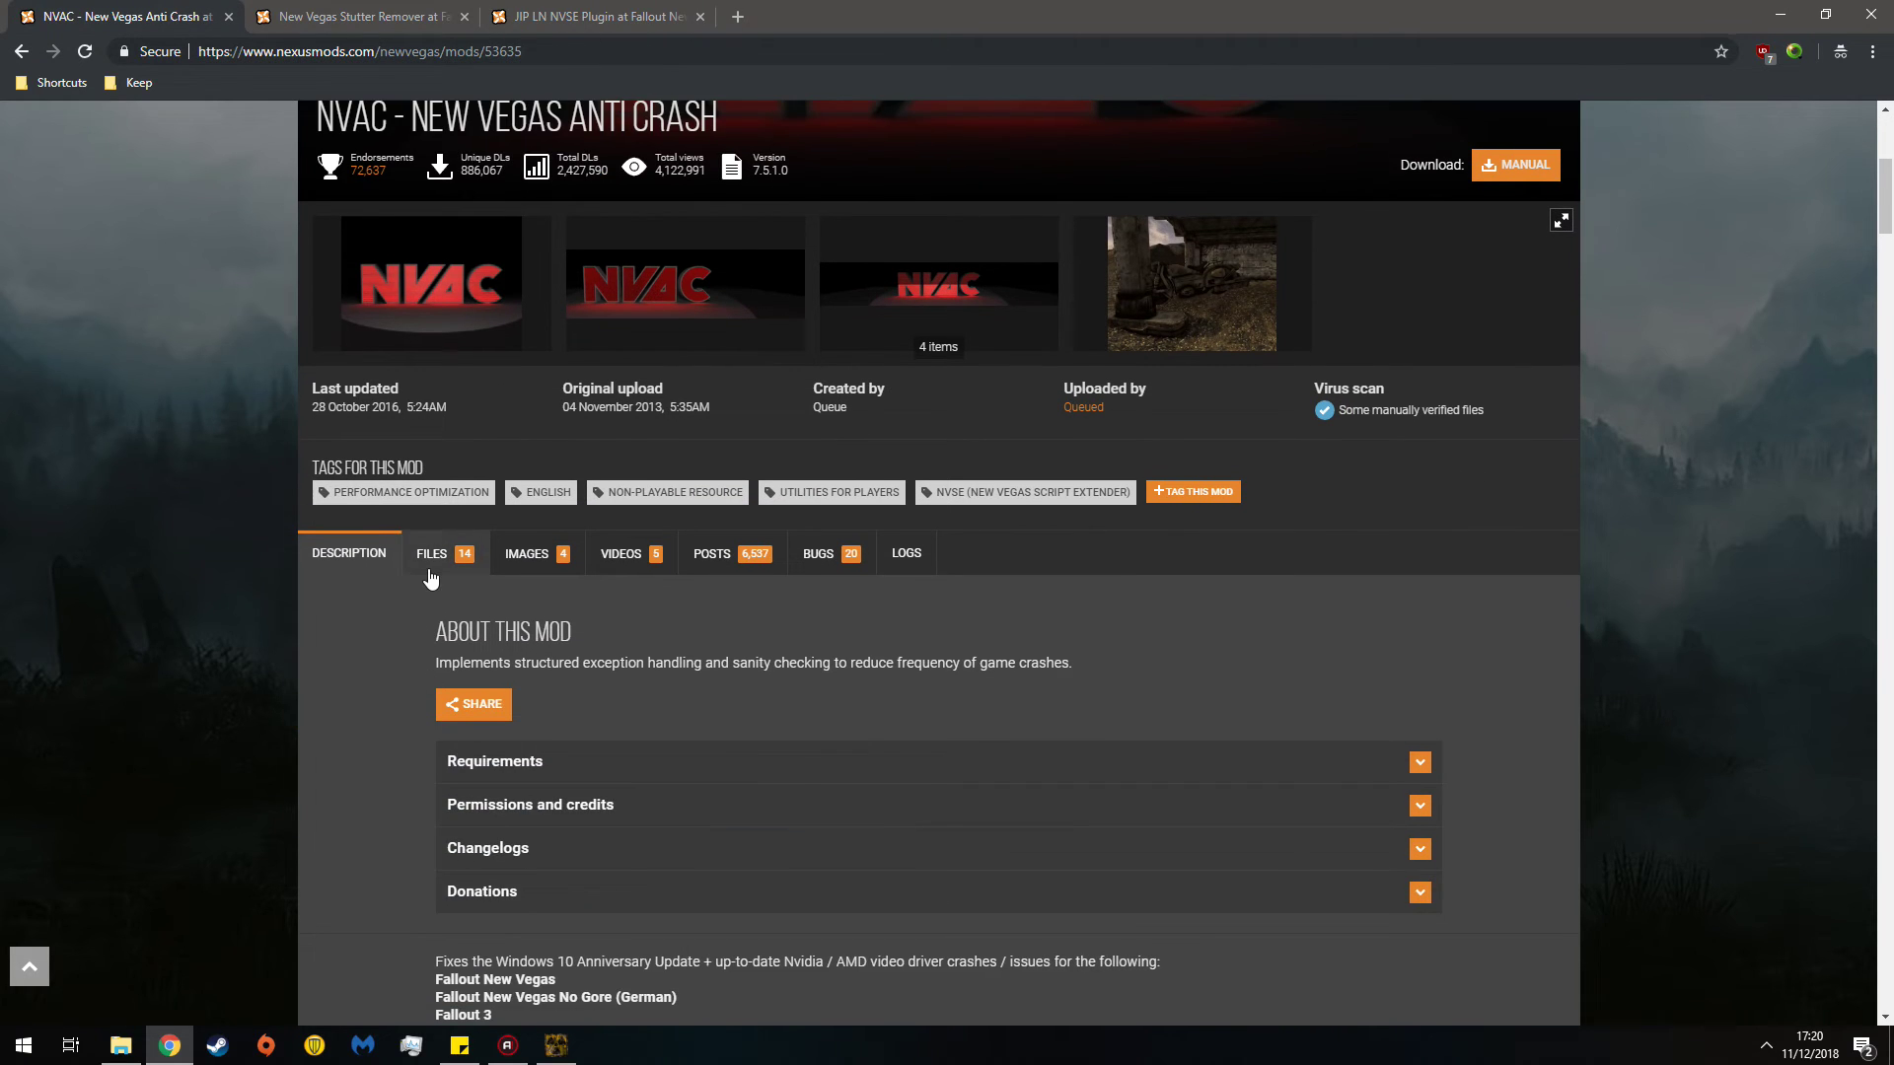
left_click(426, 562)
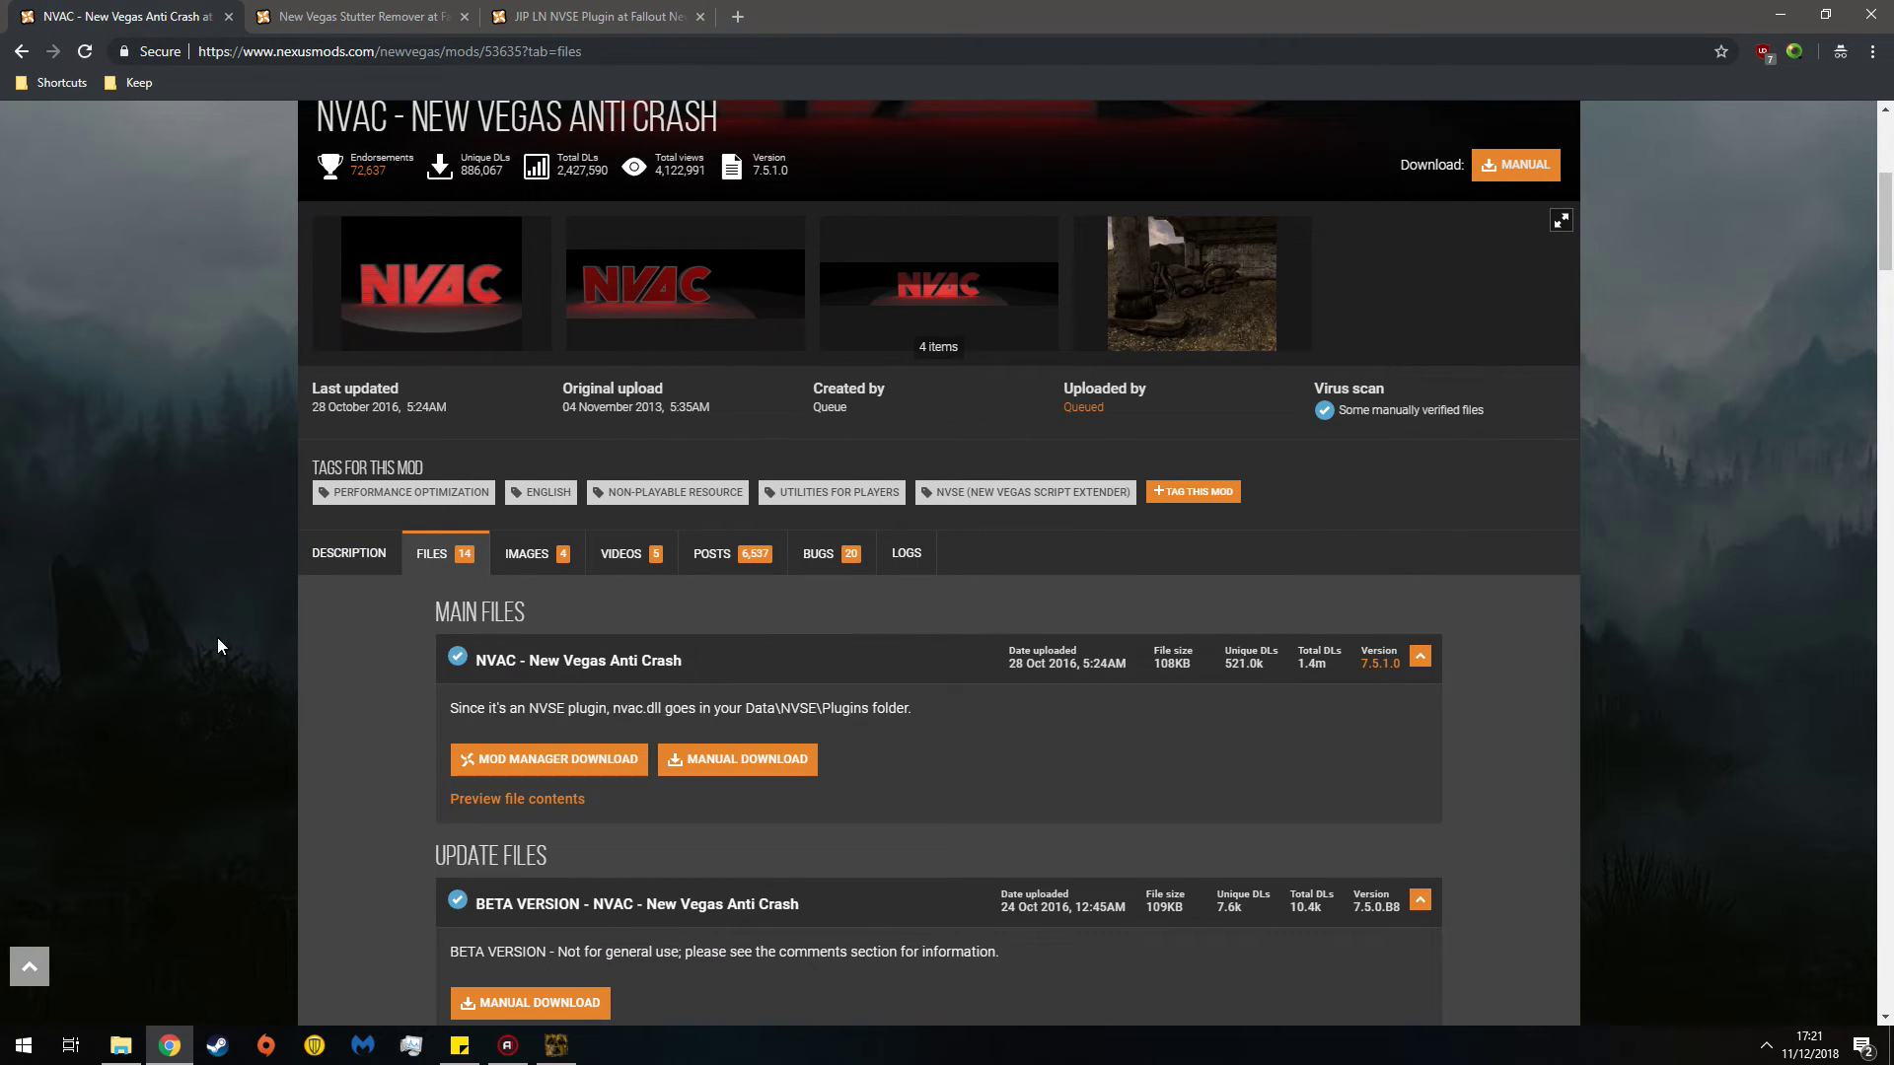
scroll(633, 578, "down", 3)
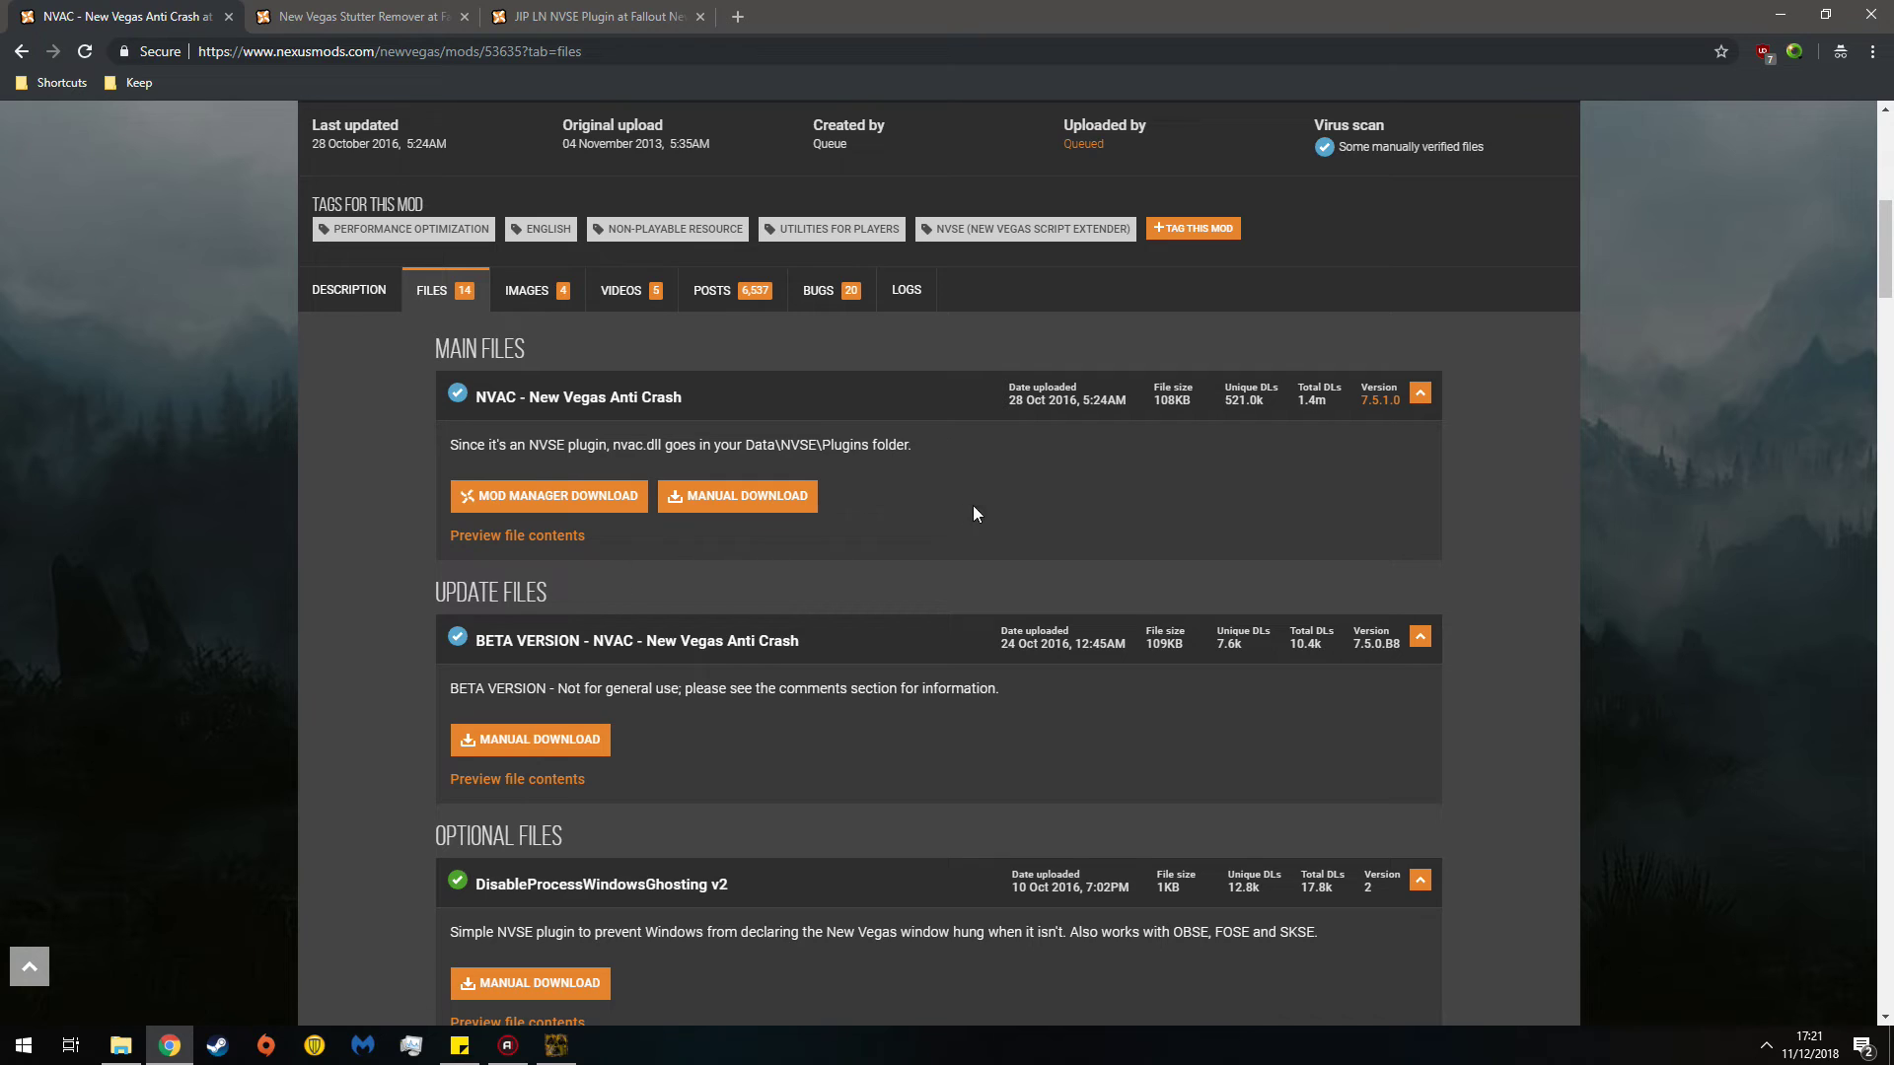
left_click(734, 496)
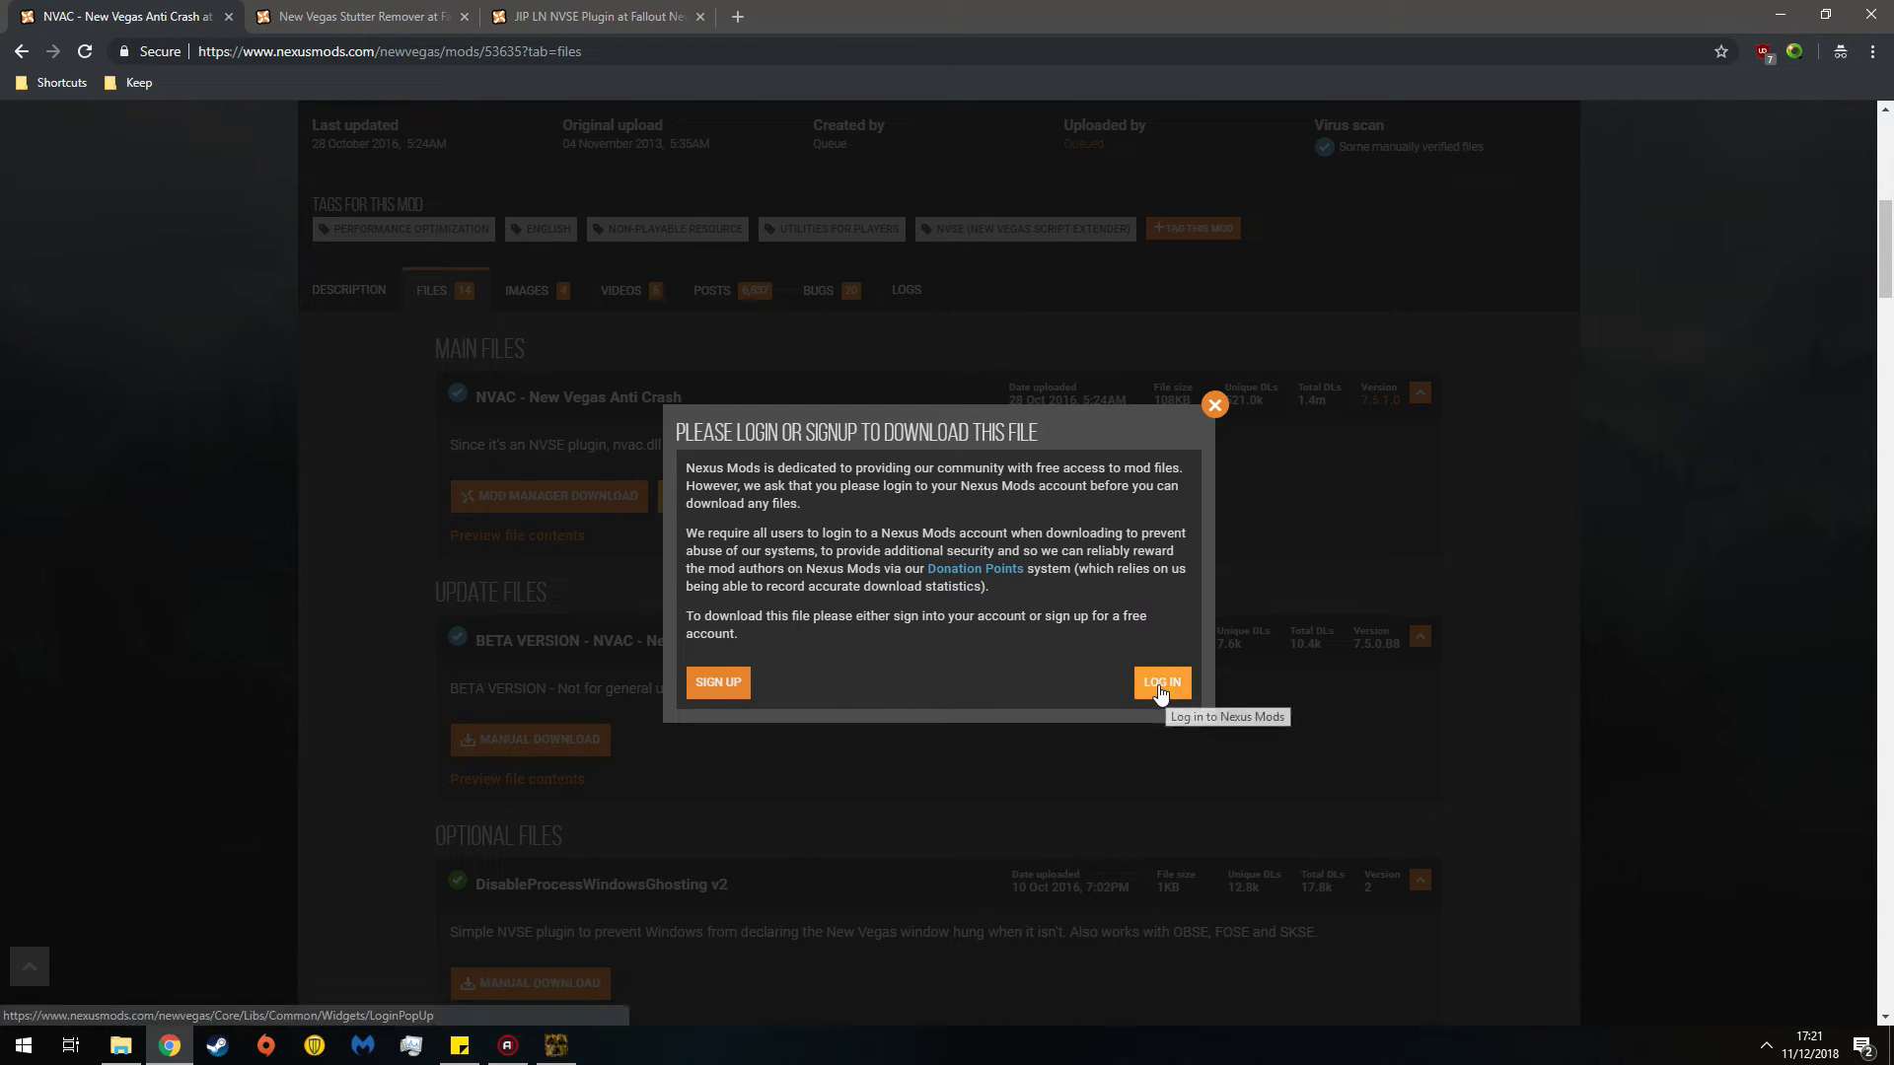
left_click(1221, 413)
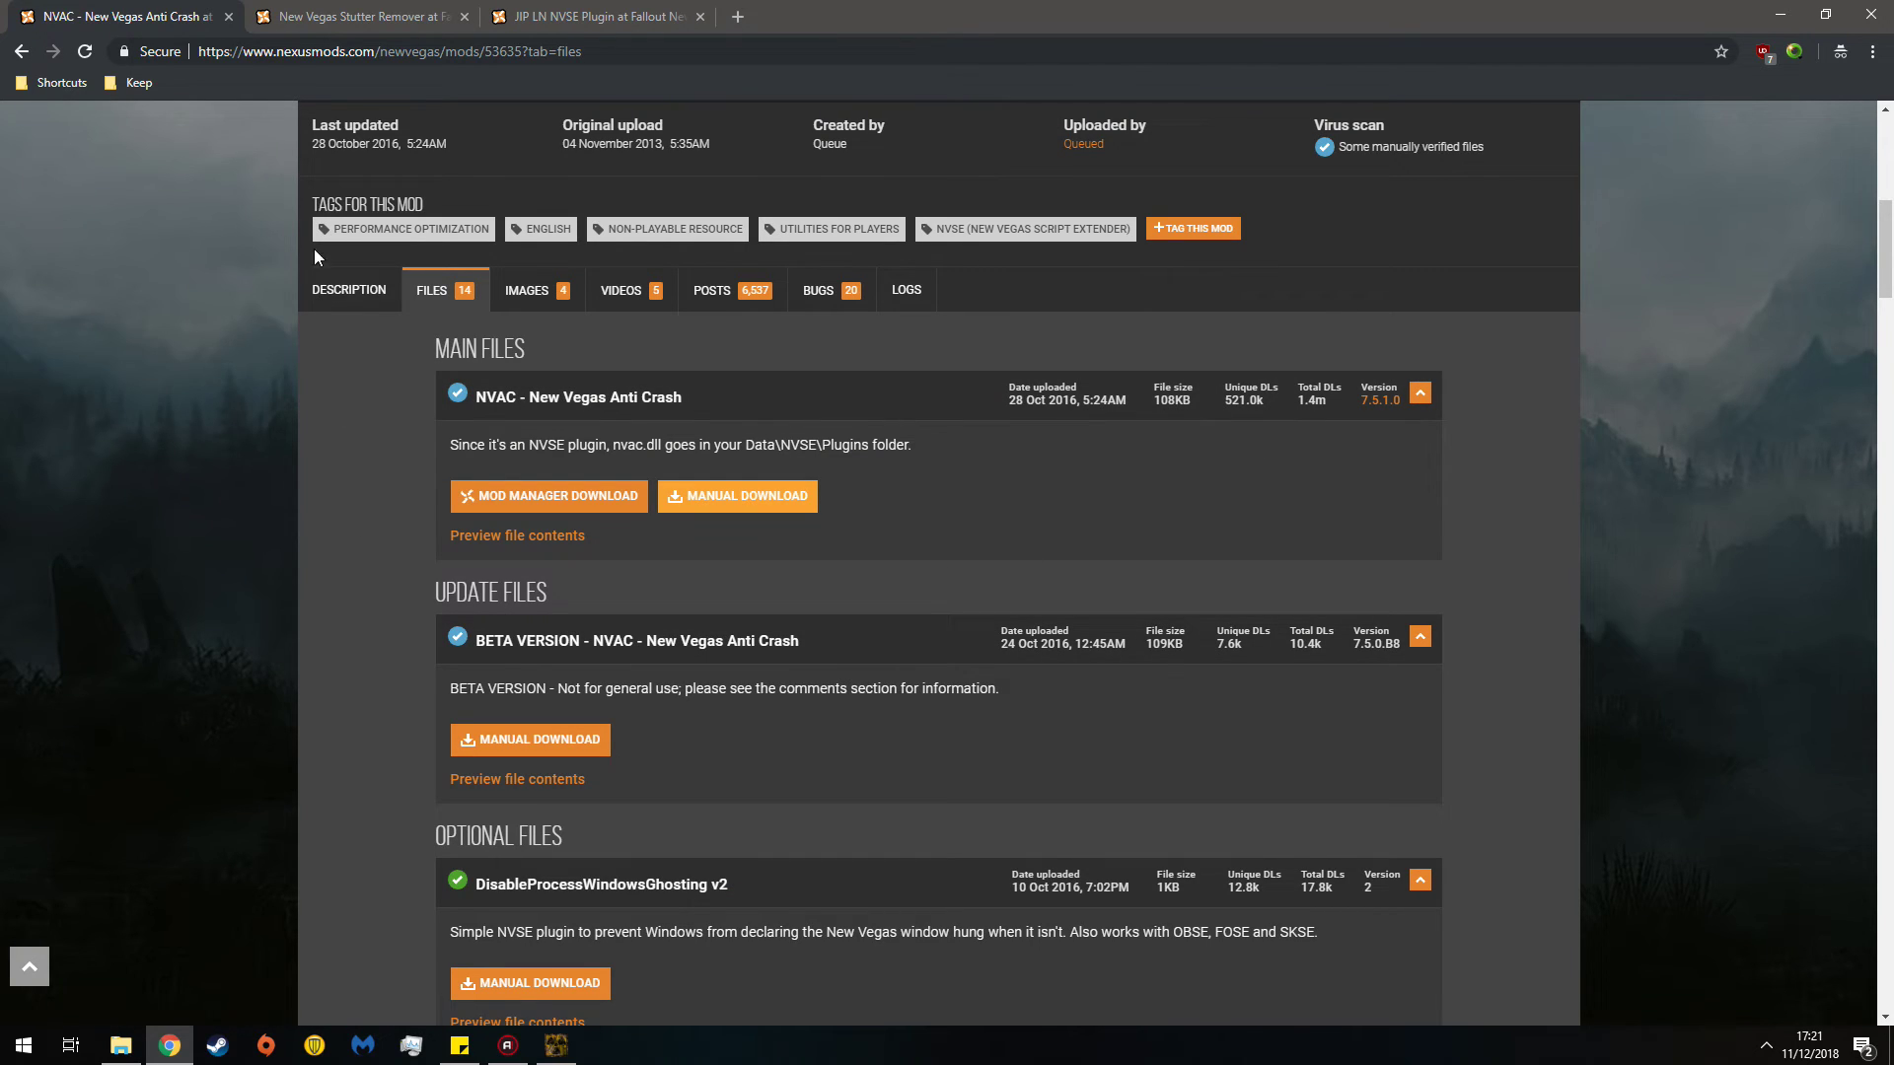
- Review the Stutter Remover and JIP LN NVSE Plugin files, then minimize Chrome
left_click(344, 18)
left_click(434, 745)
scroll(789, 690, "down", 3)
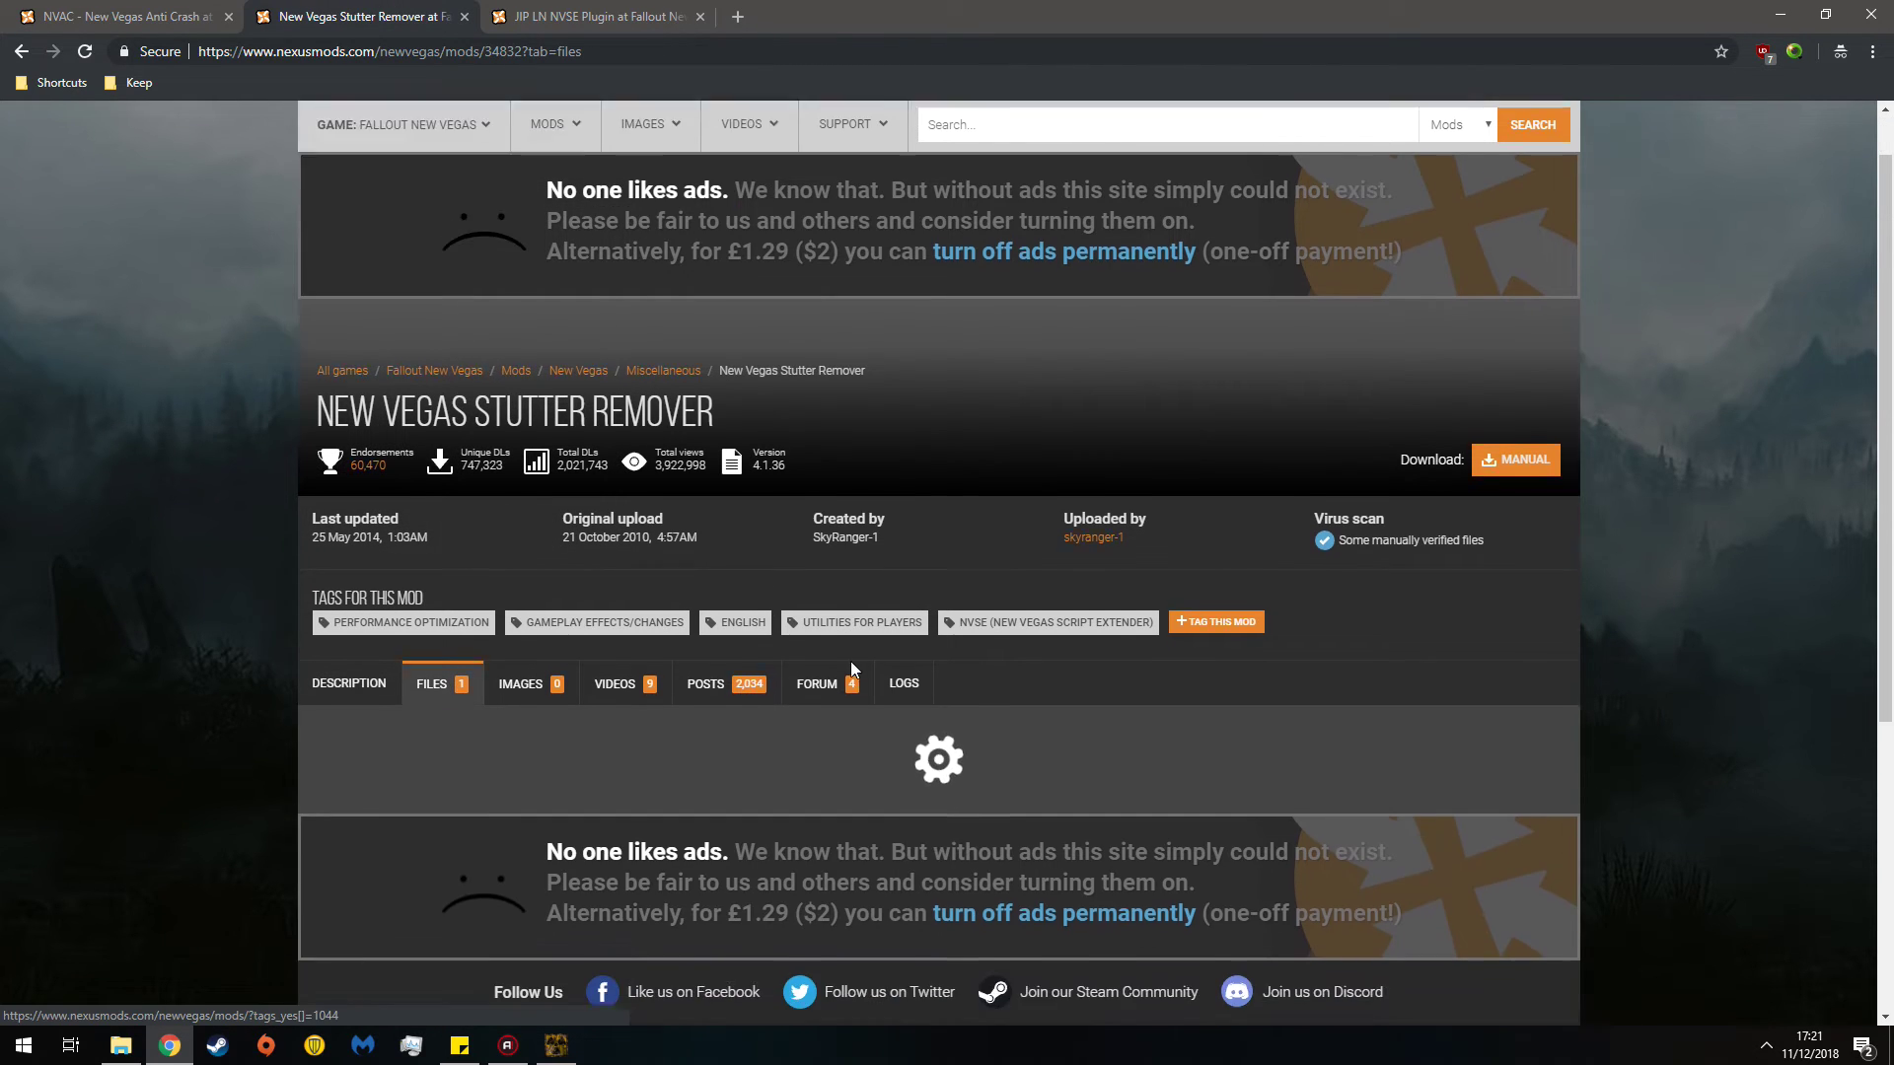
left_click(592, 17)
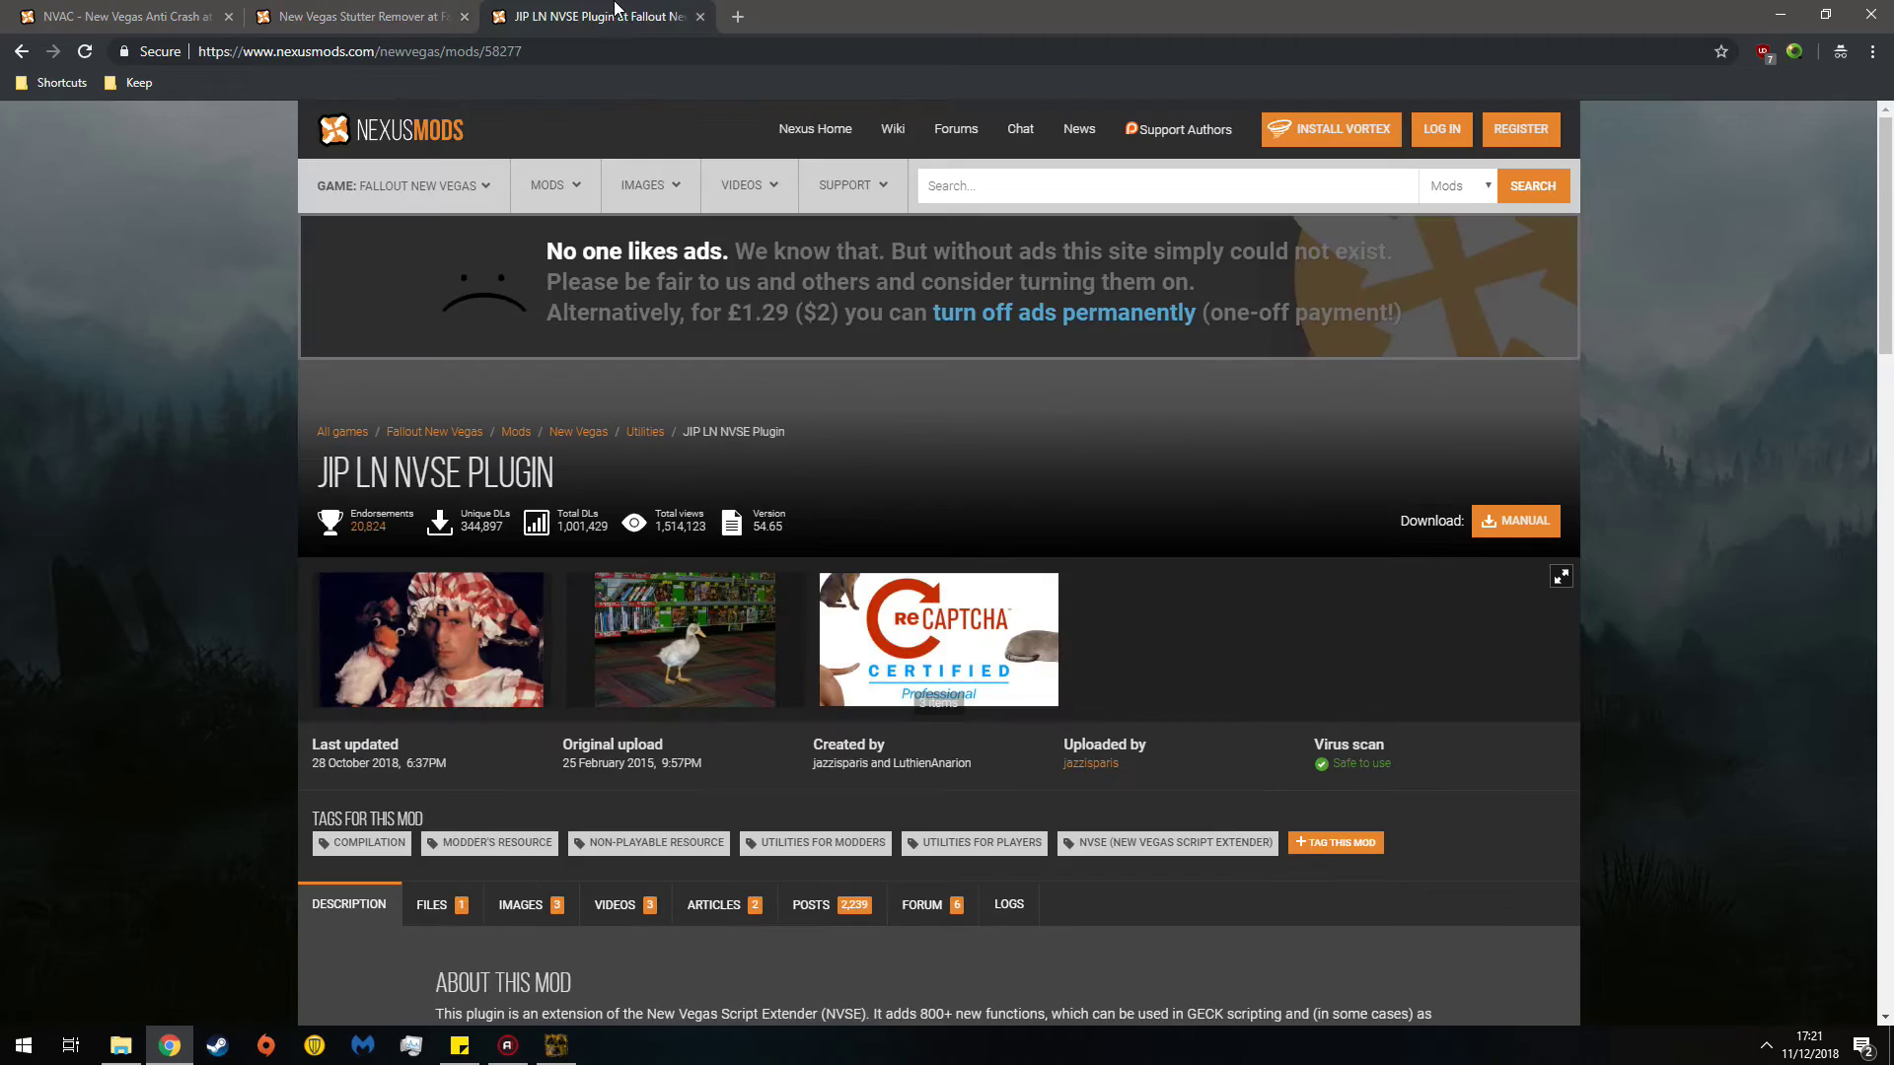
scroll(461, 674, "down", 2)
left_click(434, 642)
scroll(990, 704, "down", 3)
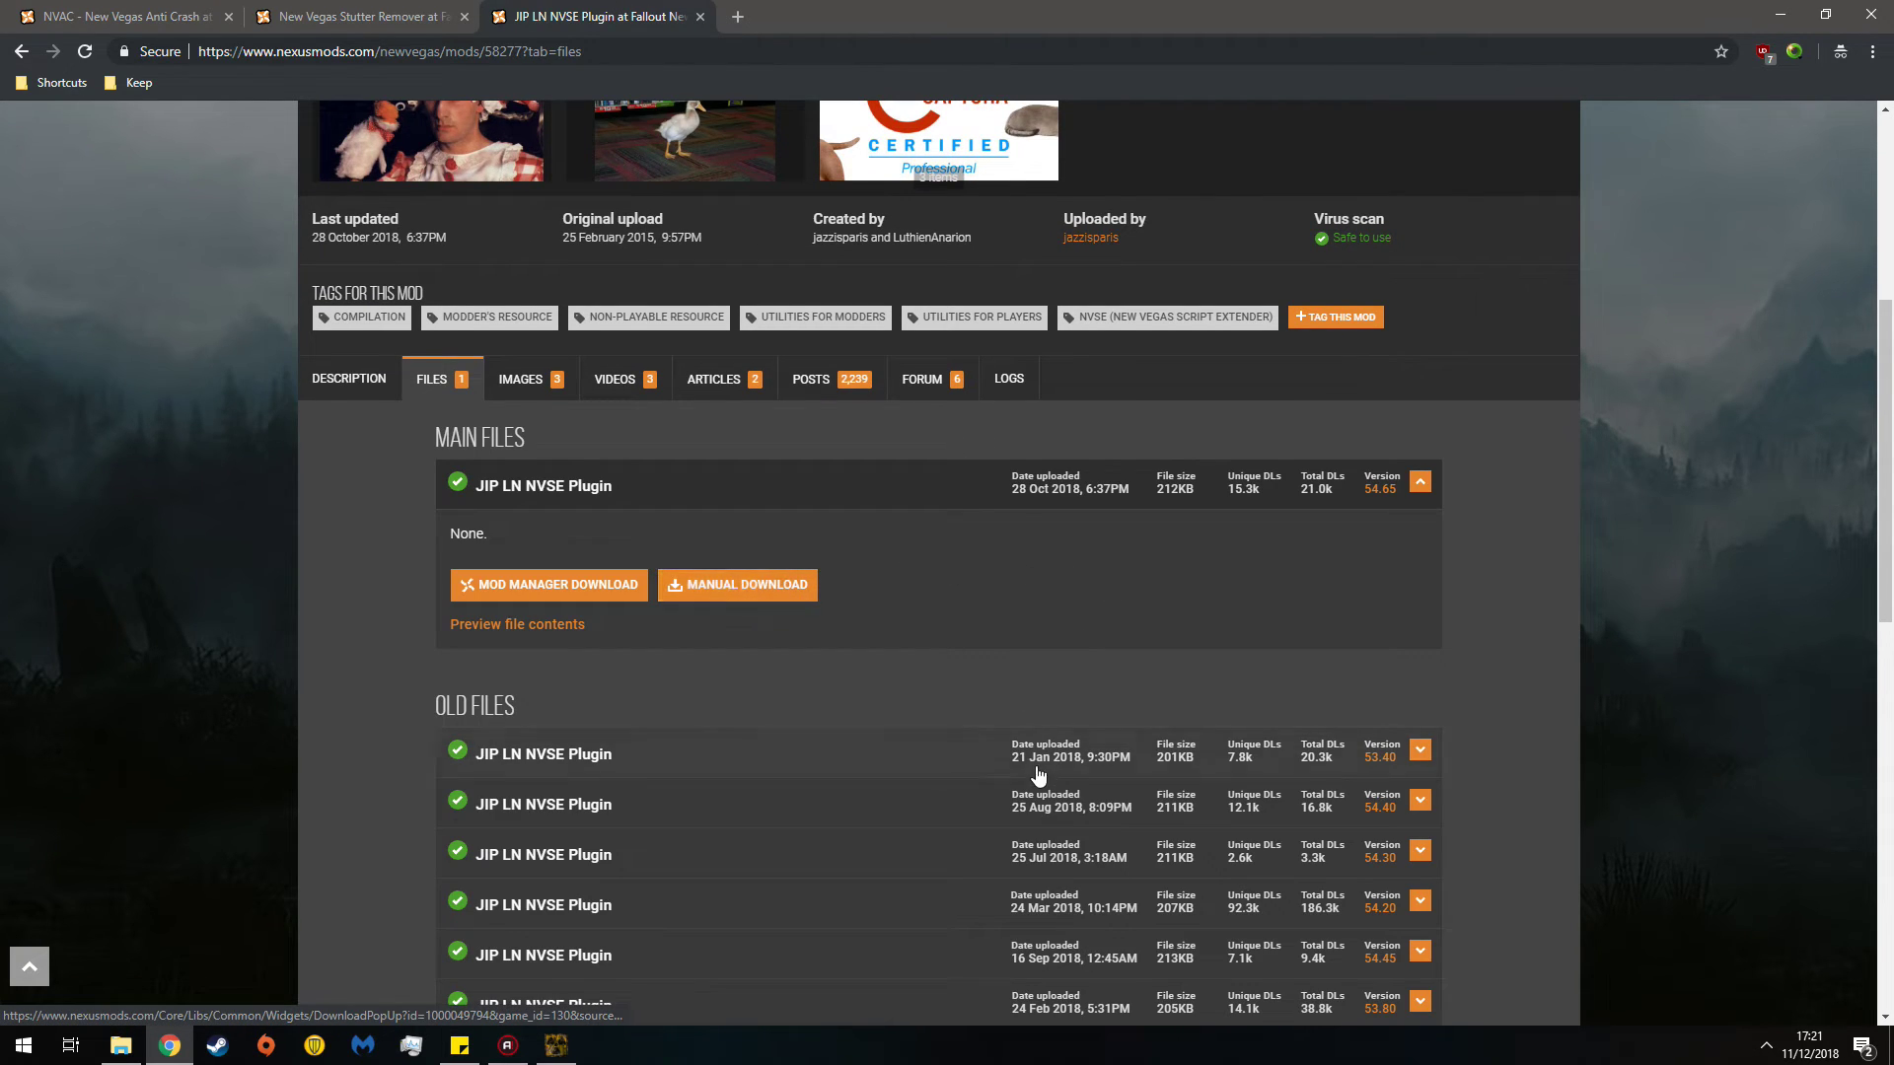
left_click(1781, 14)
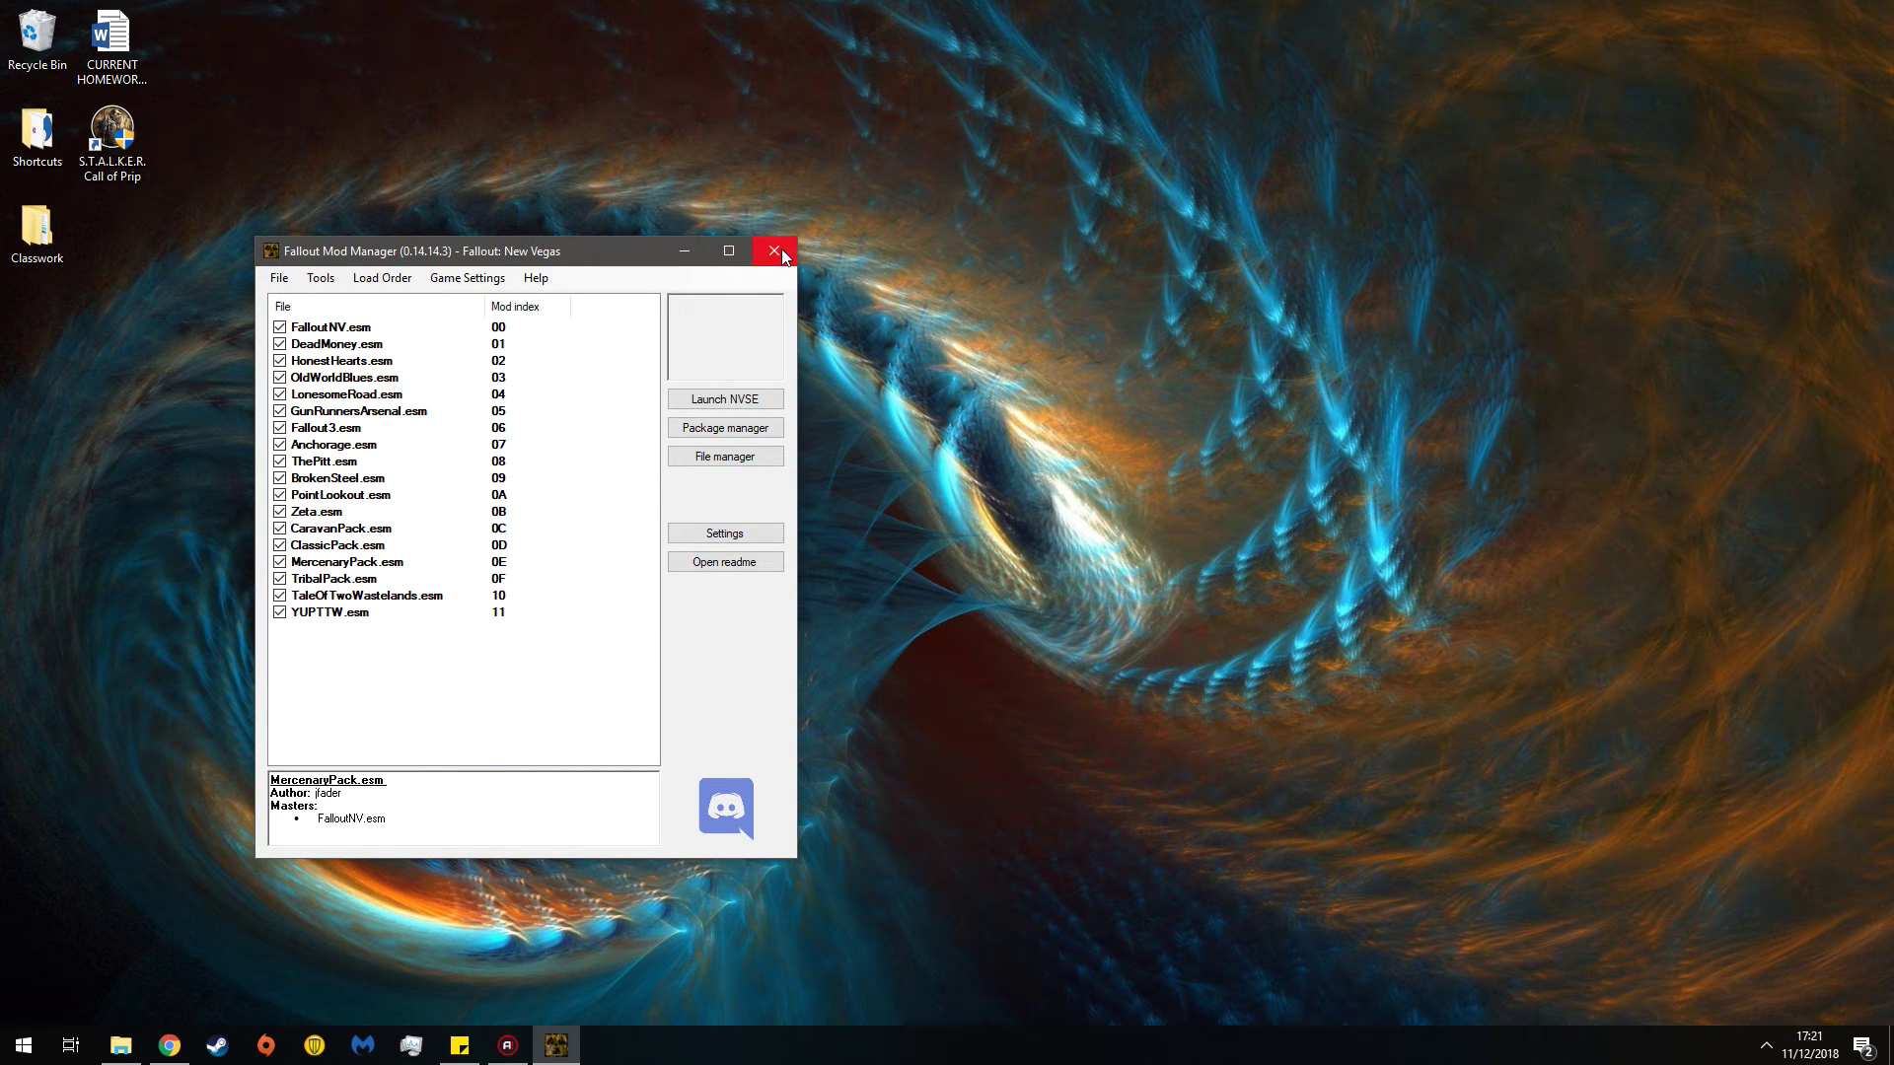
left_click(688, 441)
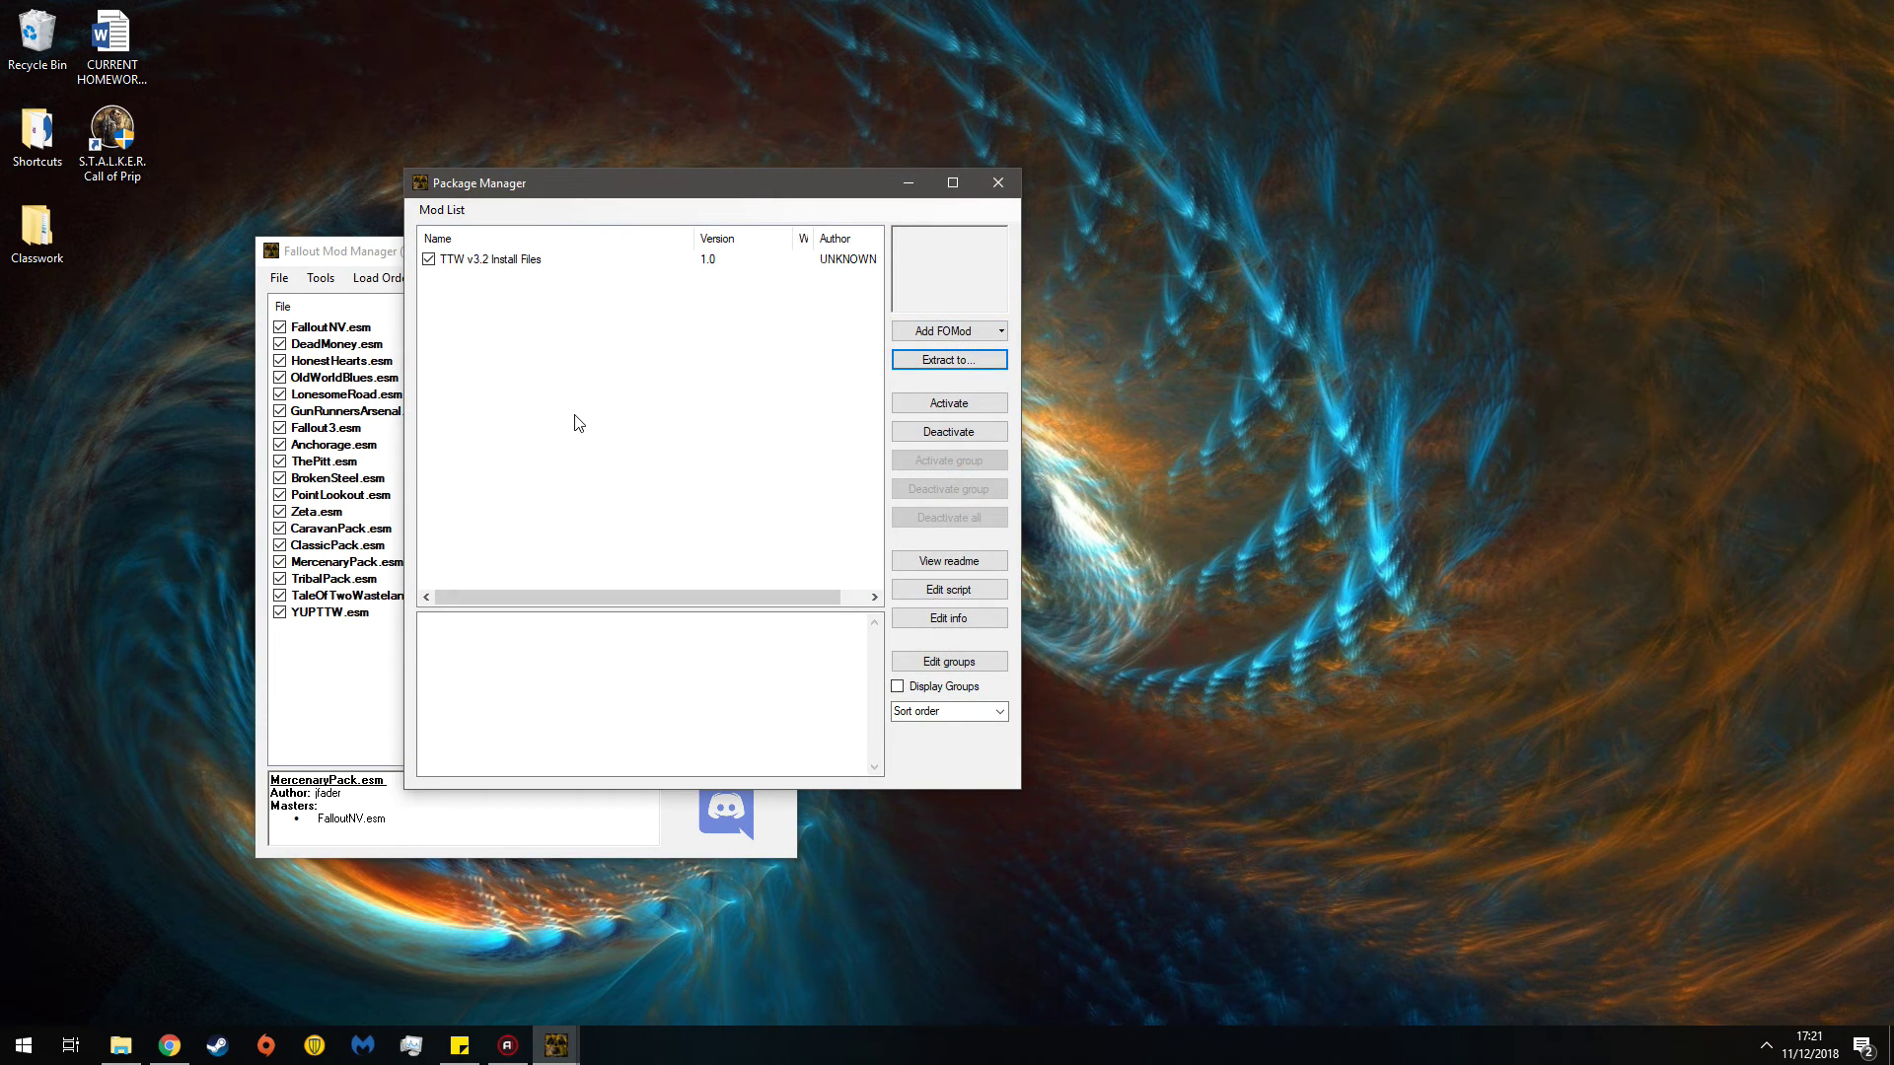
left_click(922, 331)
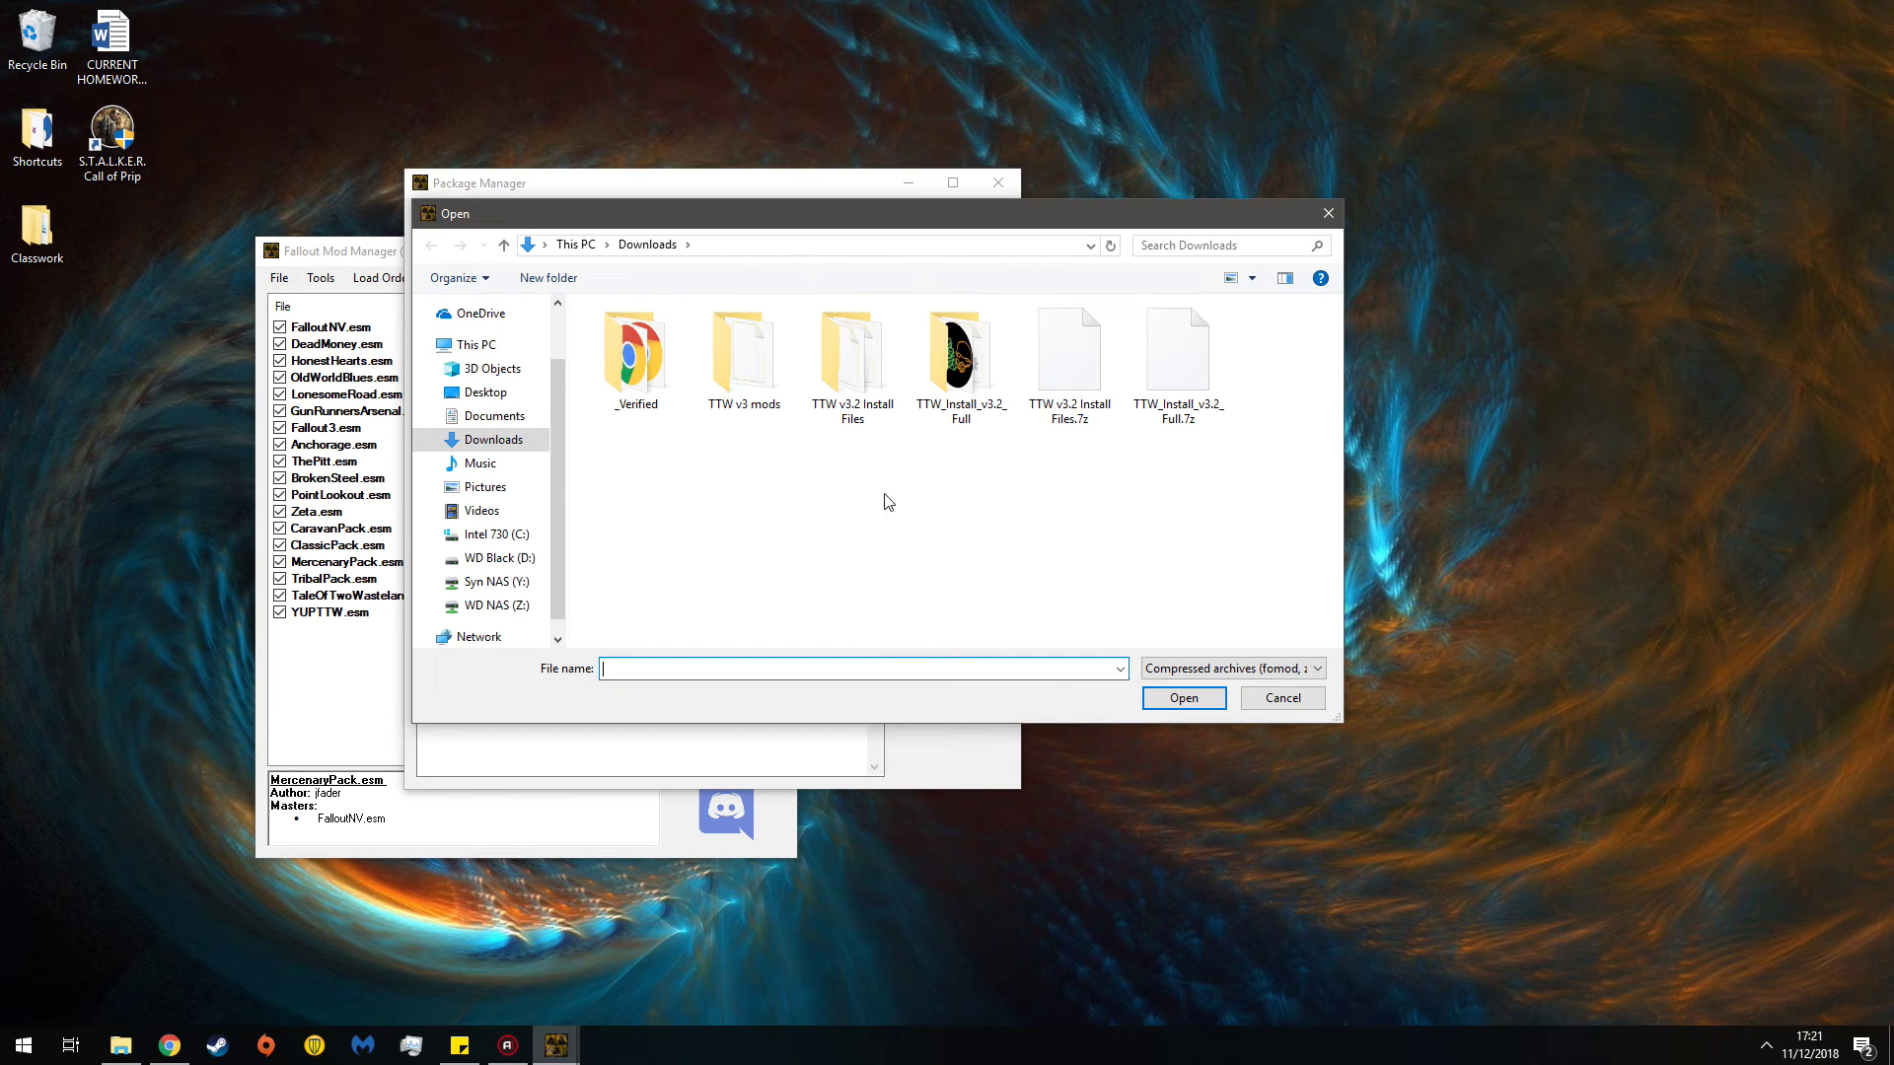
left_click(1077, 398)
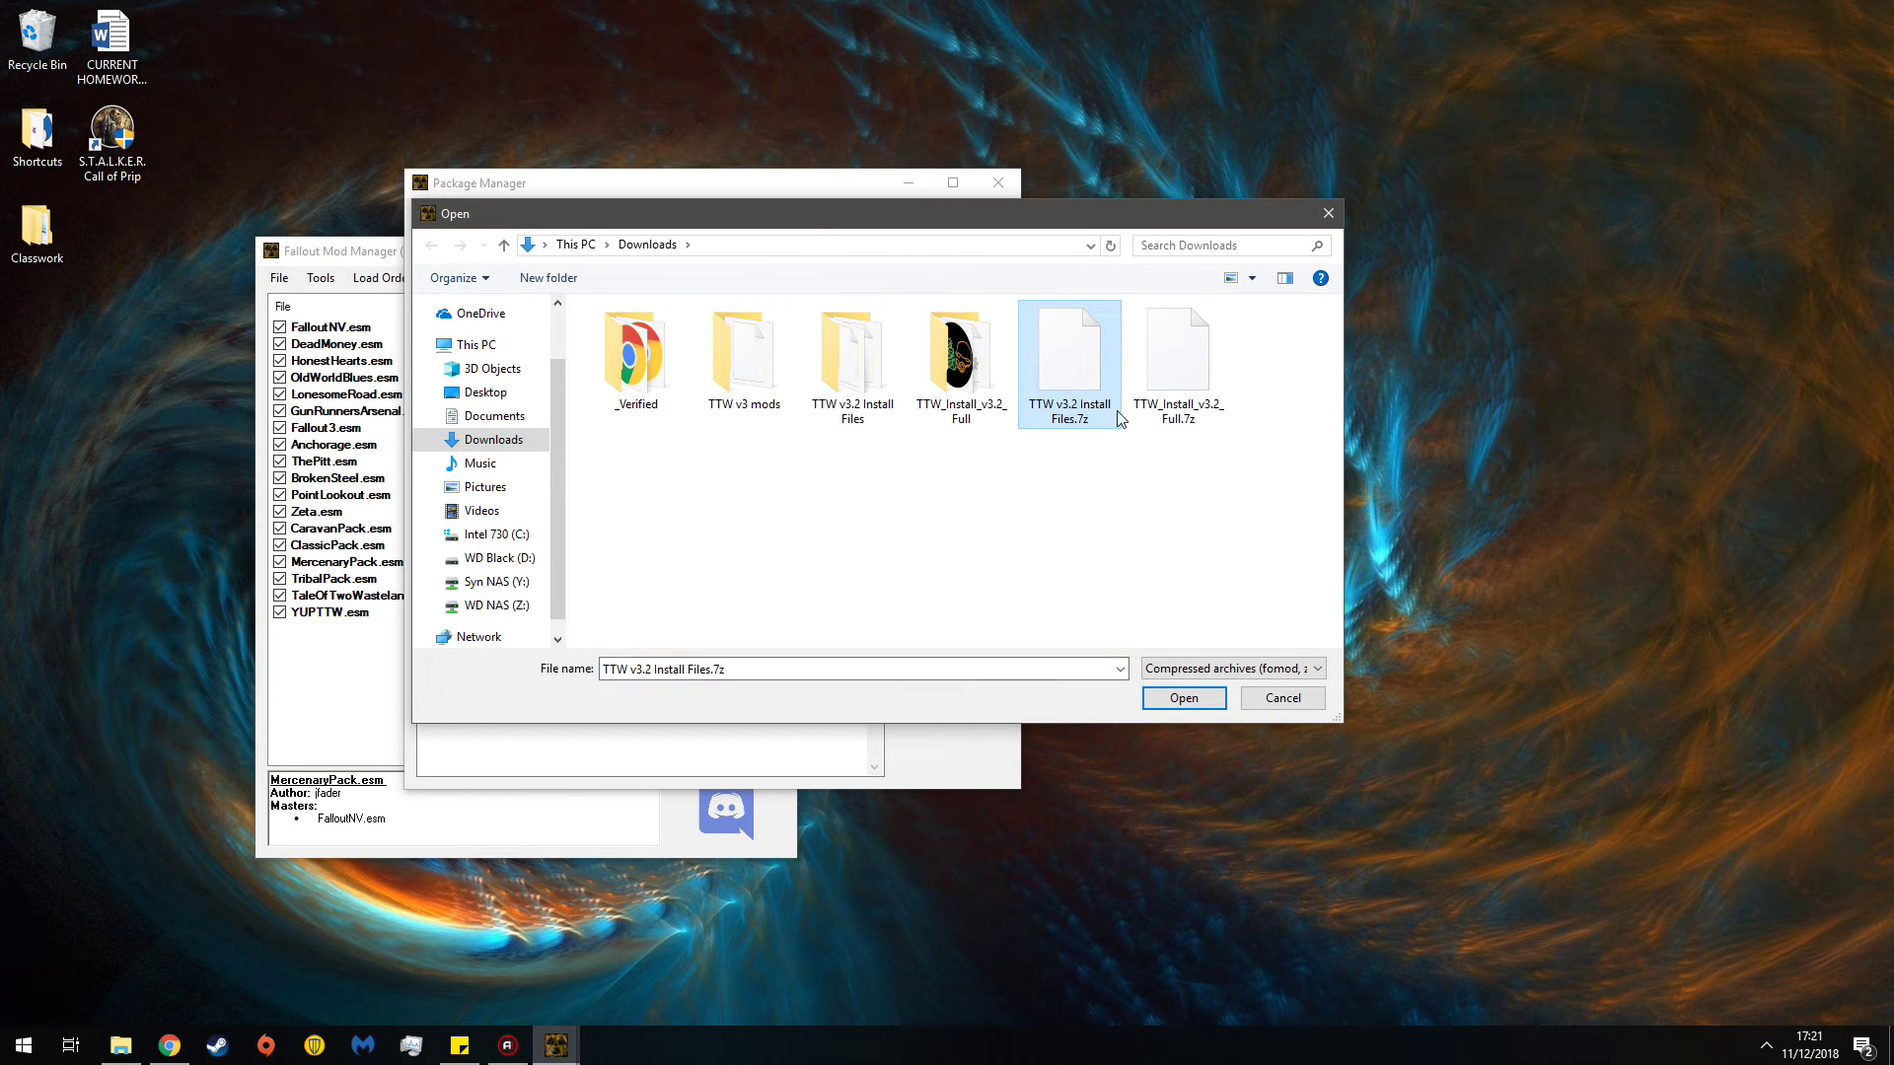
left_click(1182, 399)
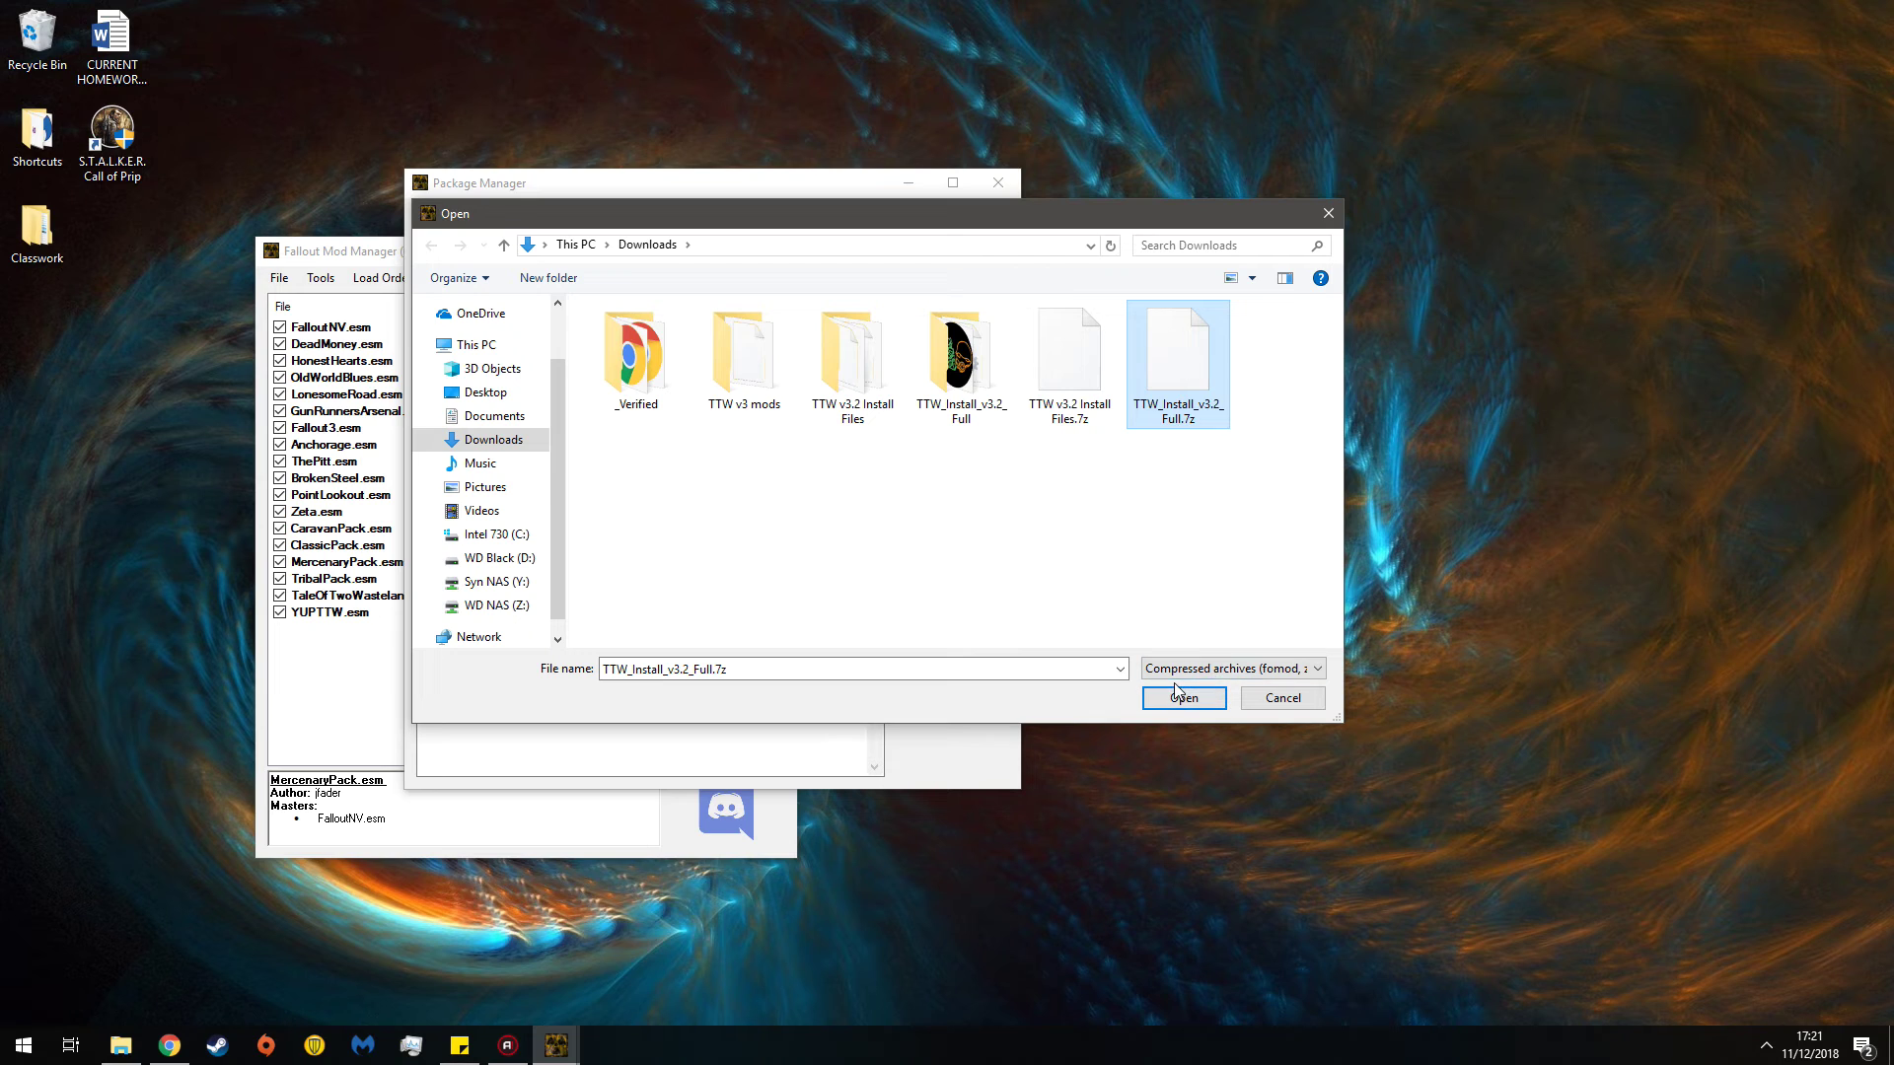
left_click(1313, 698)
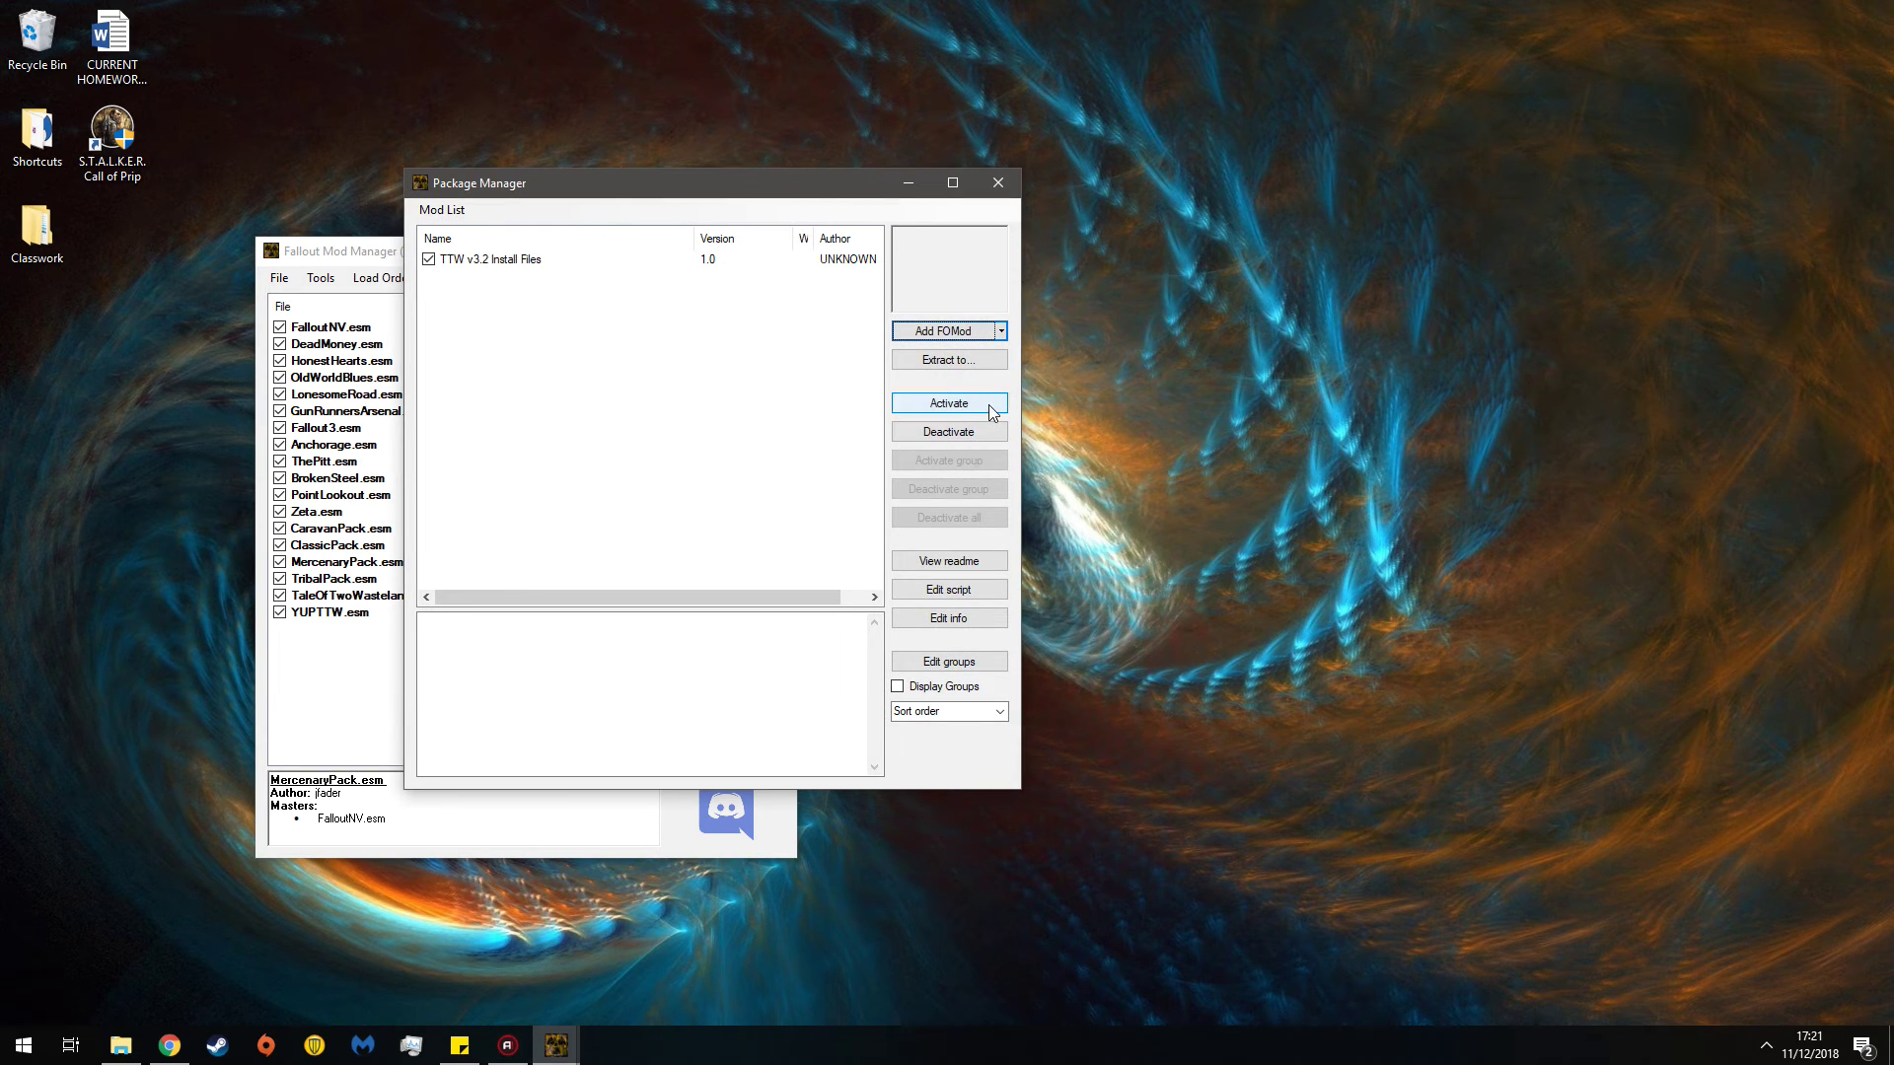
left_click(998, 184)
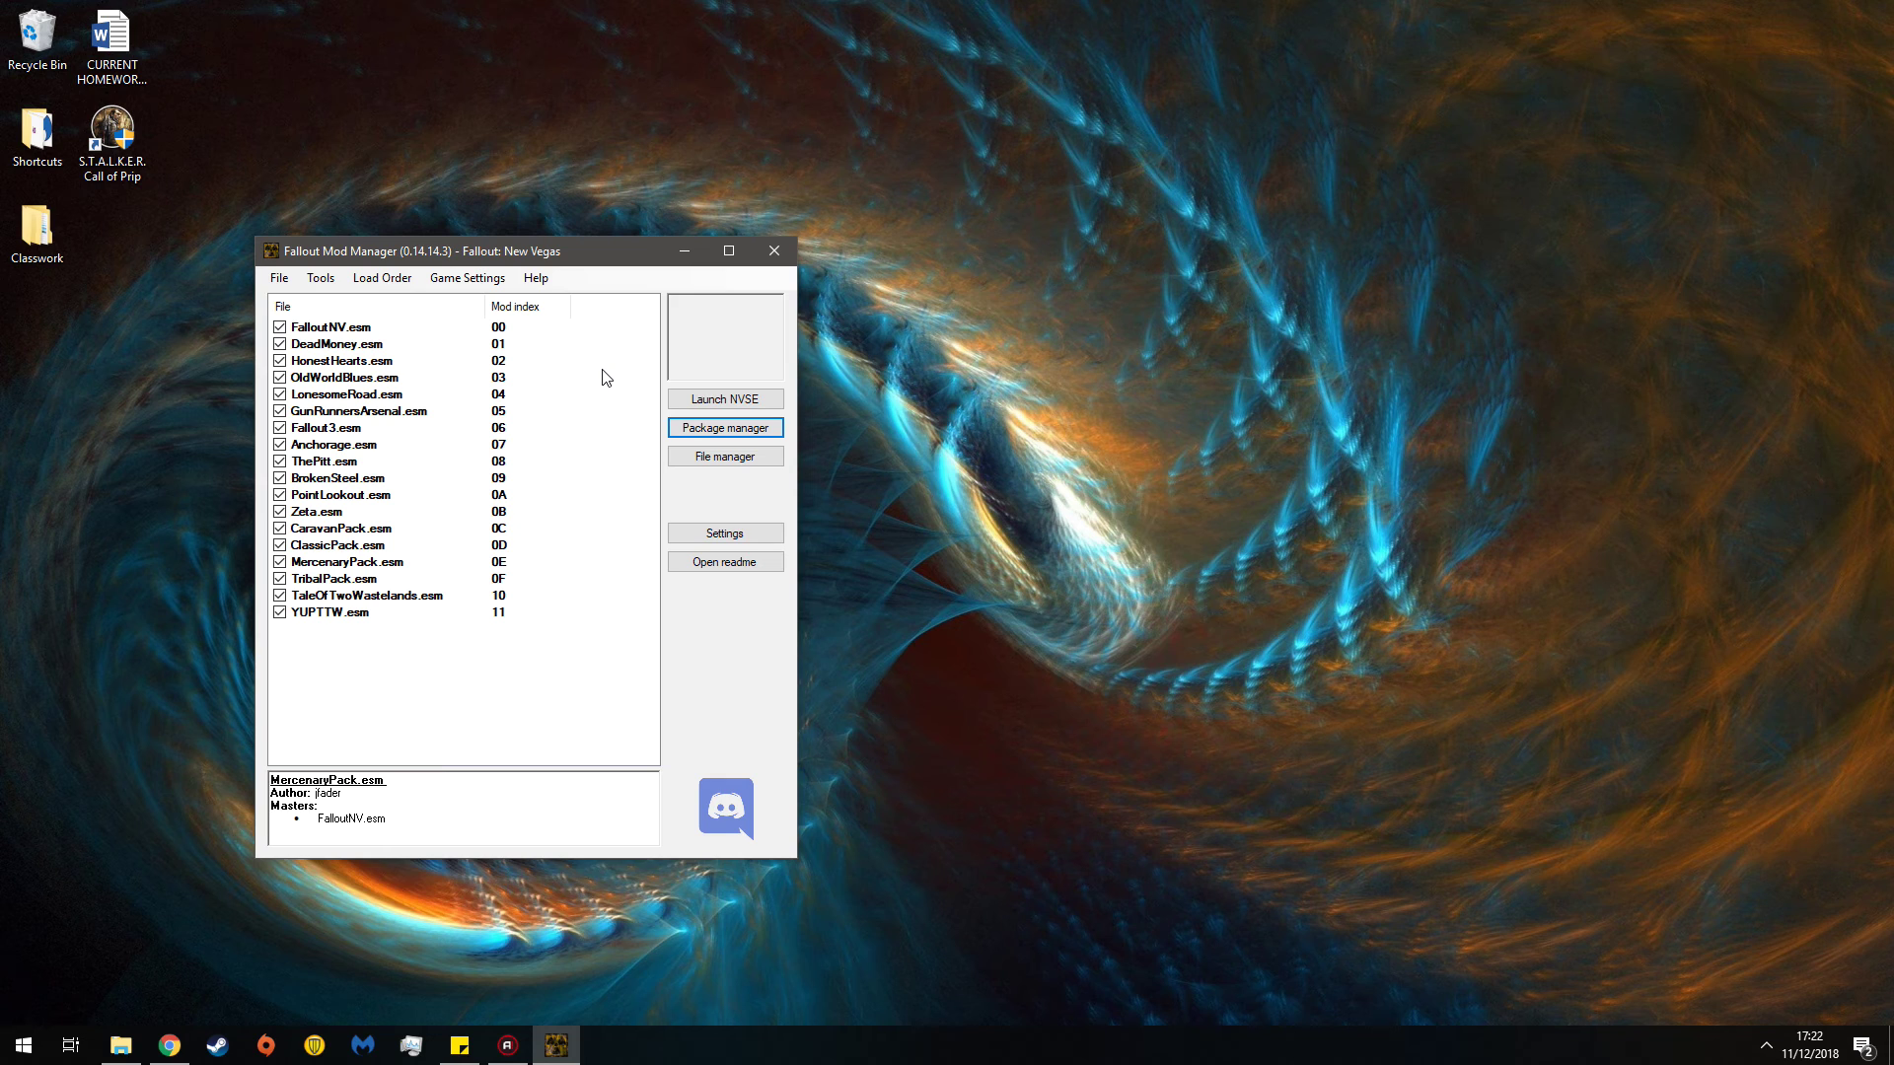
- Search the web for 'tale of two wastelands' in a new tab and open the TTW forum index
mouse_move(170, 1045)
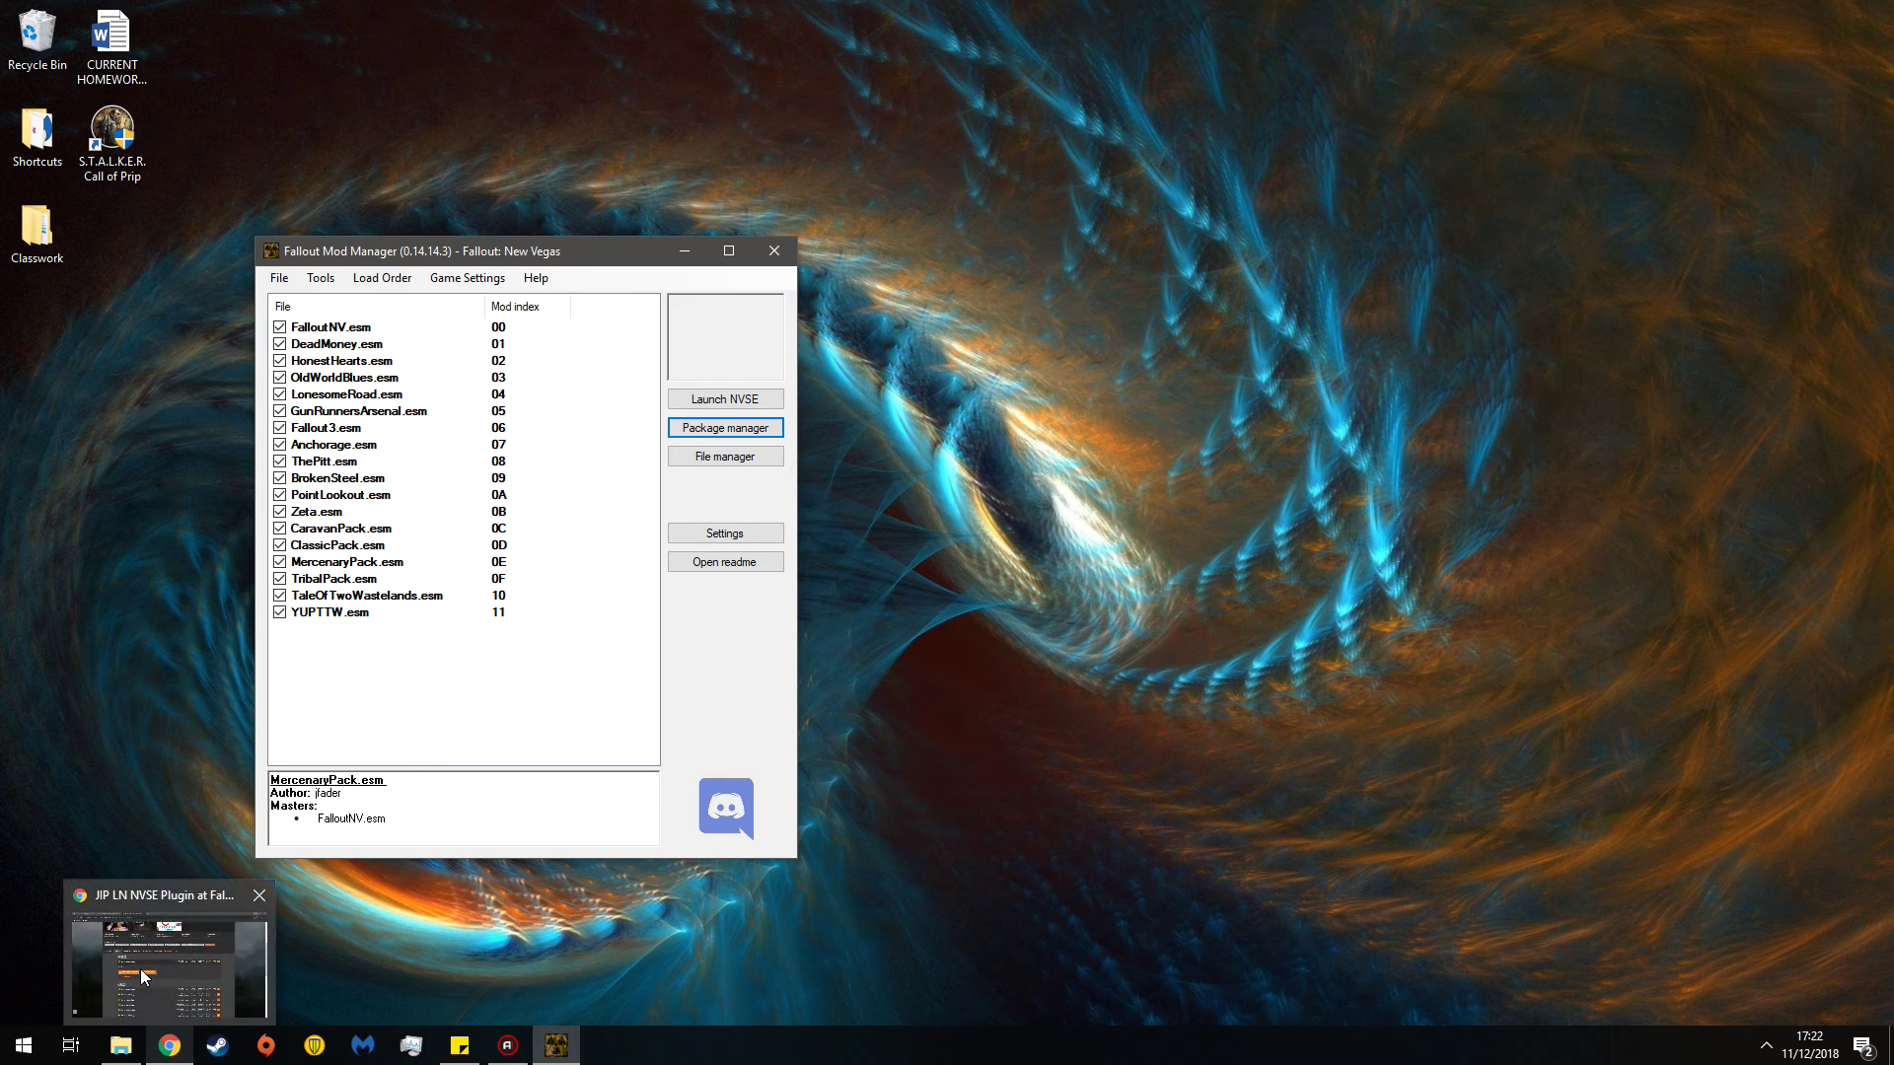
left_click(140, 968)
left_click(735, 10)
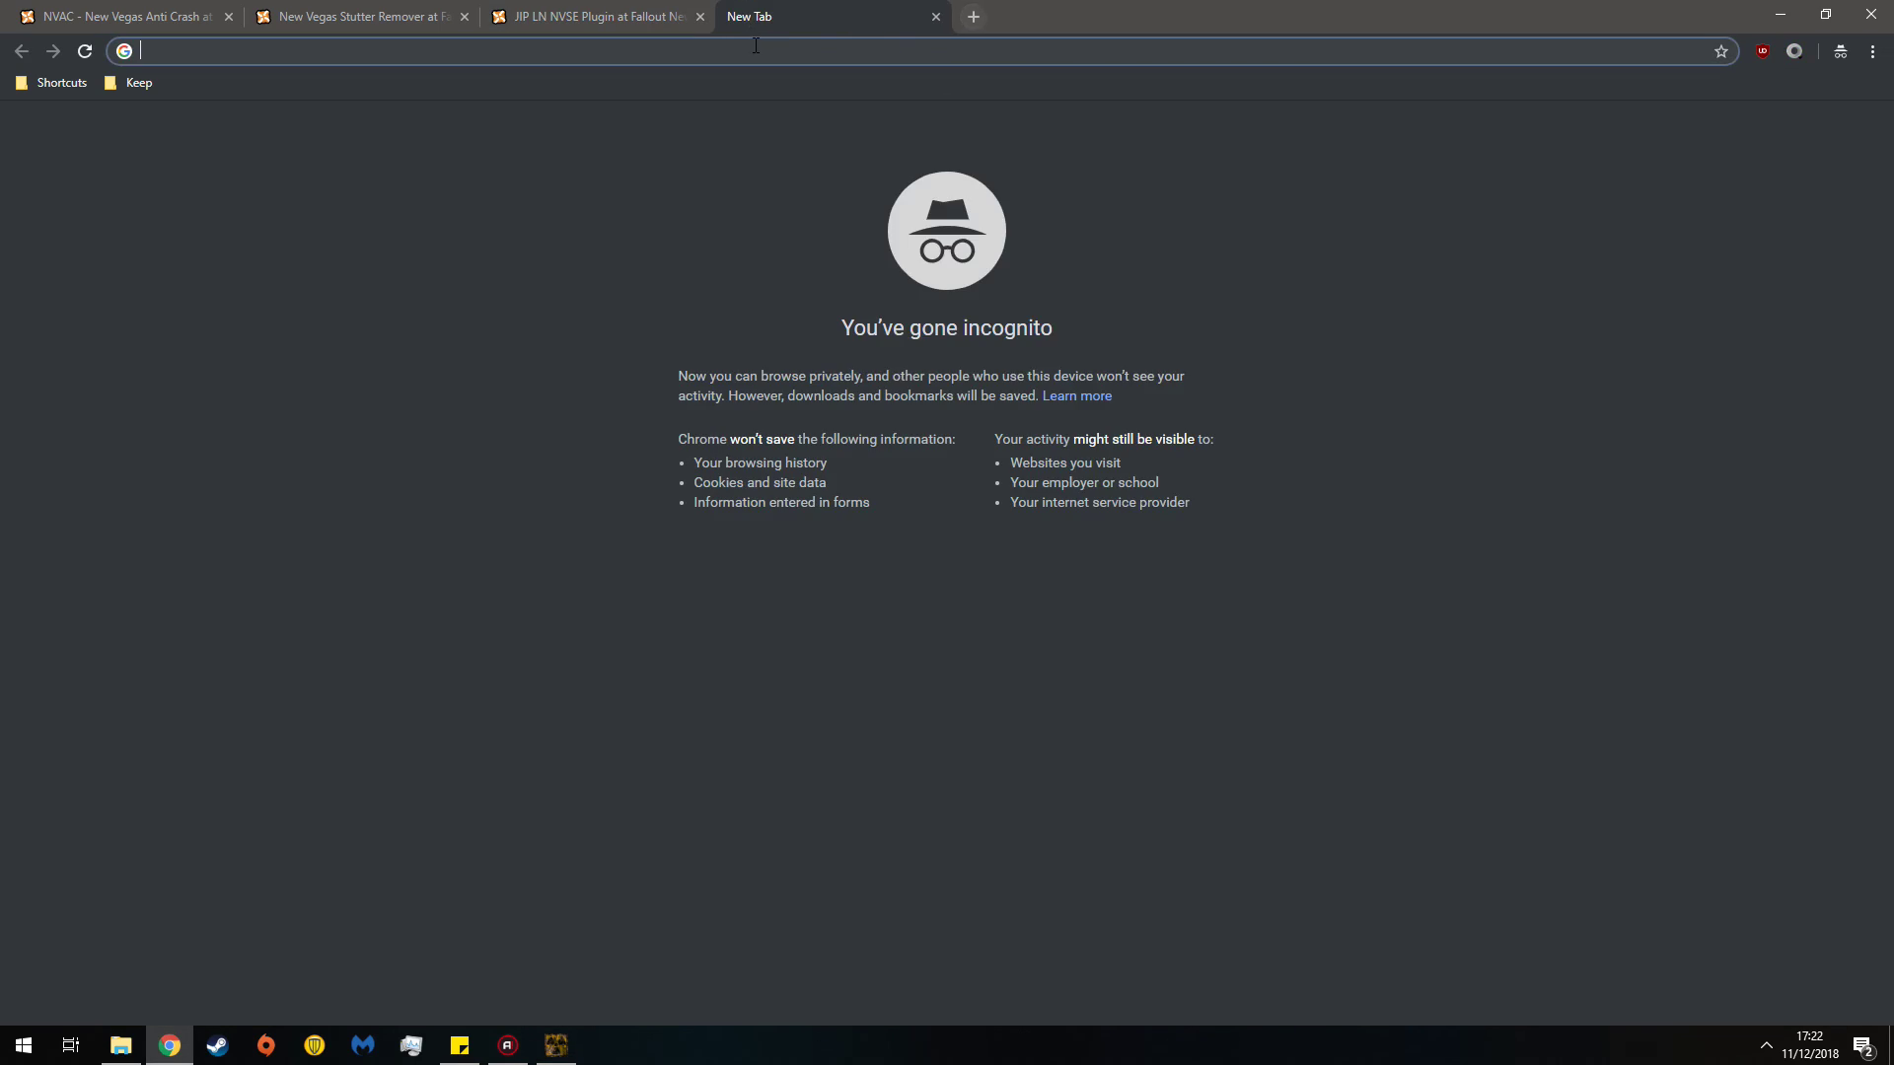
type("tale of two w")
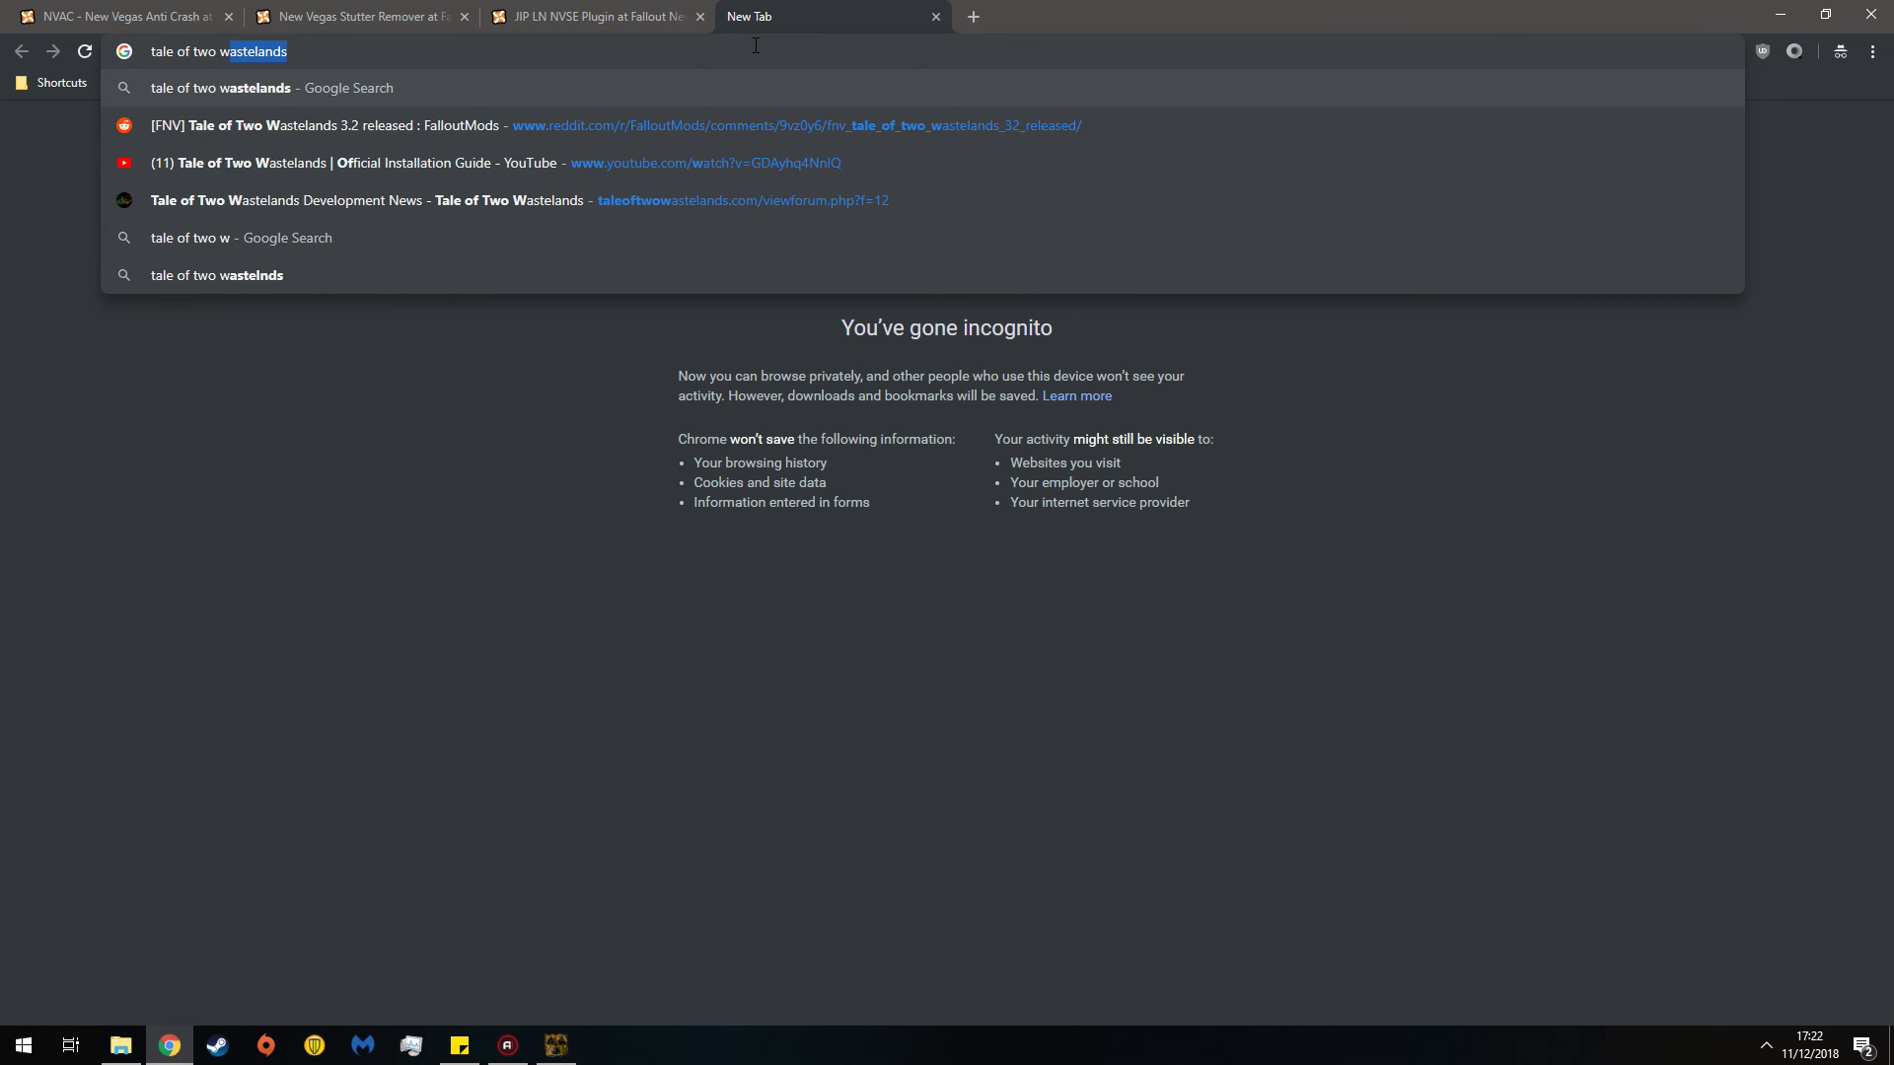
type("astelands")
key("Return")
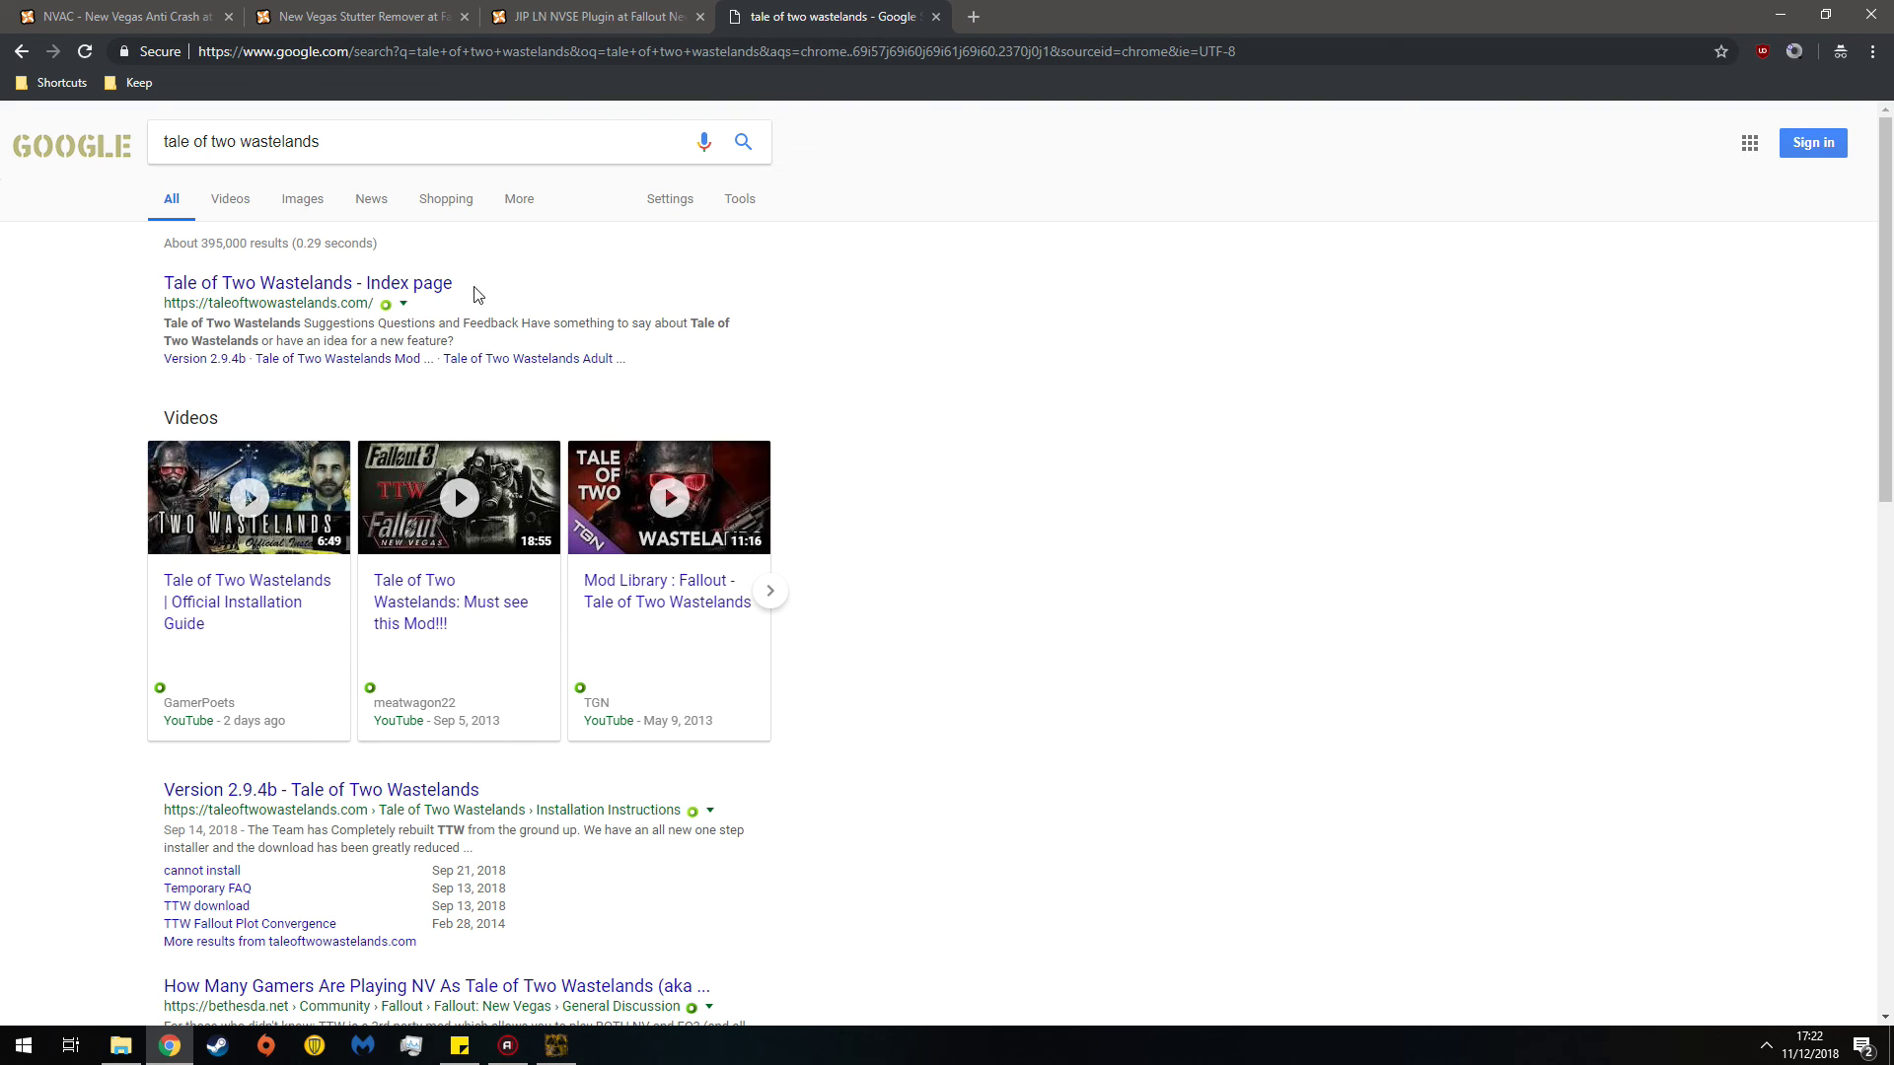
left_click(252, 285)
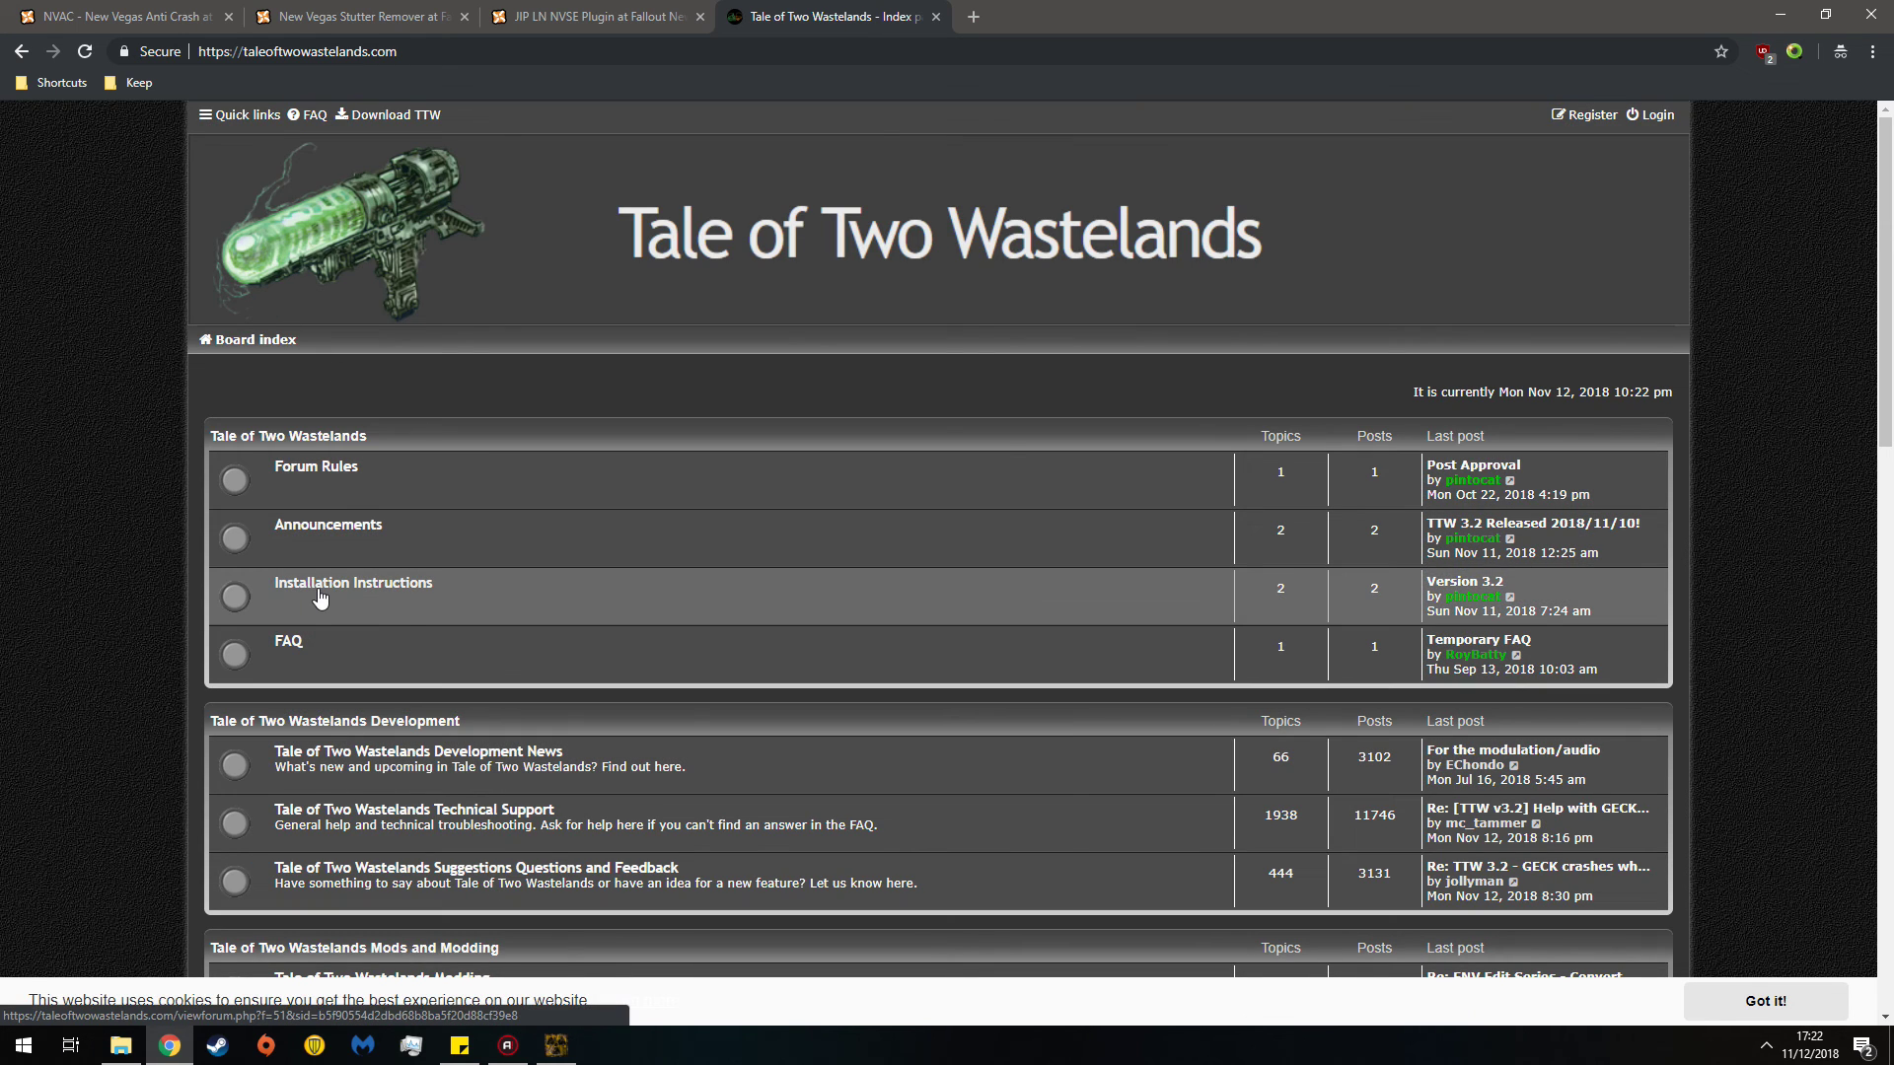
- Browse the Mod Releases 3.x forum, then minimize Chrome and close Fallout Mod Manager
scroll(640, 757, "down", 3)
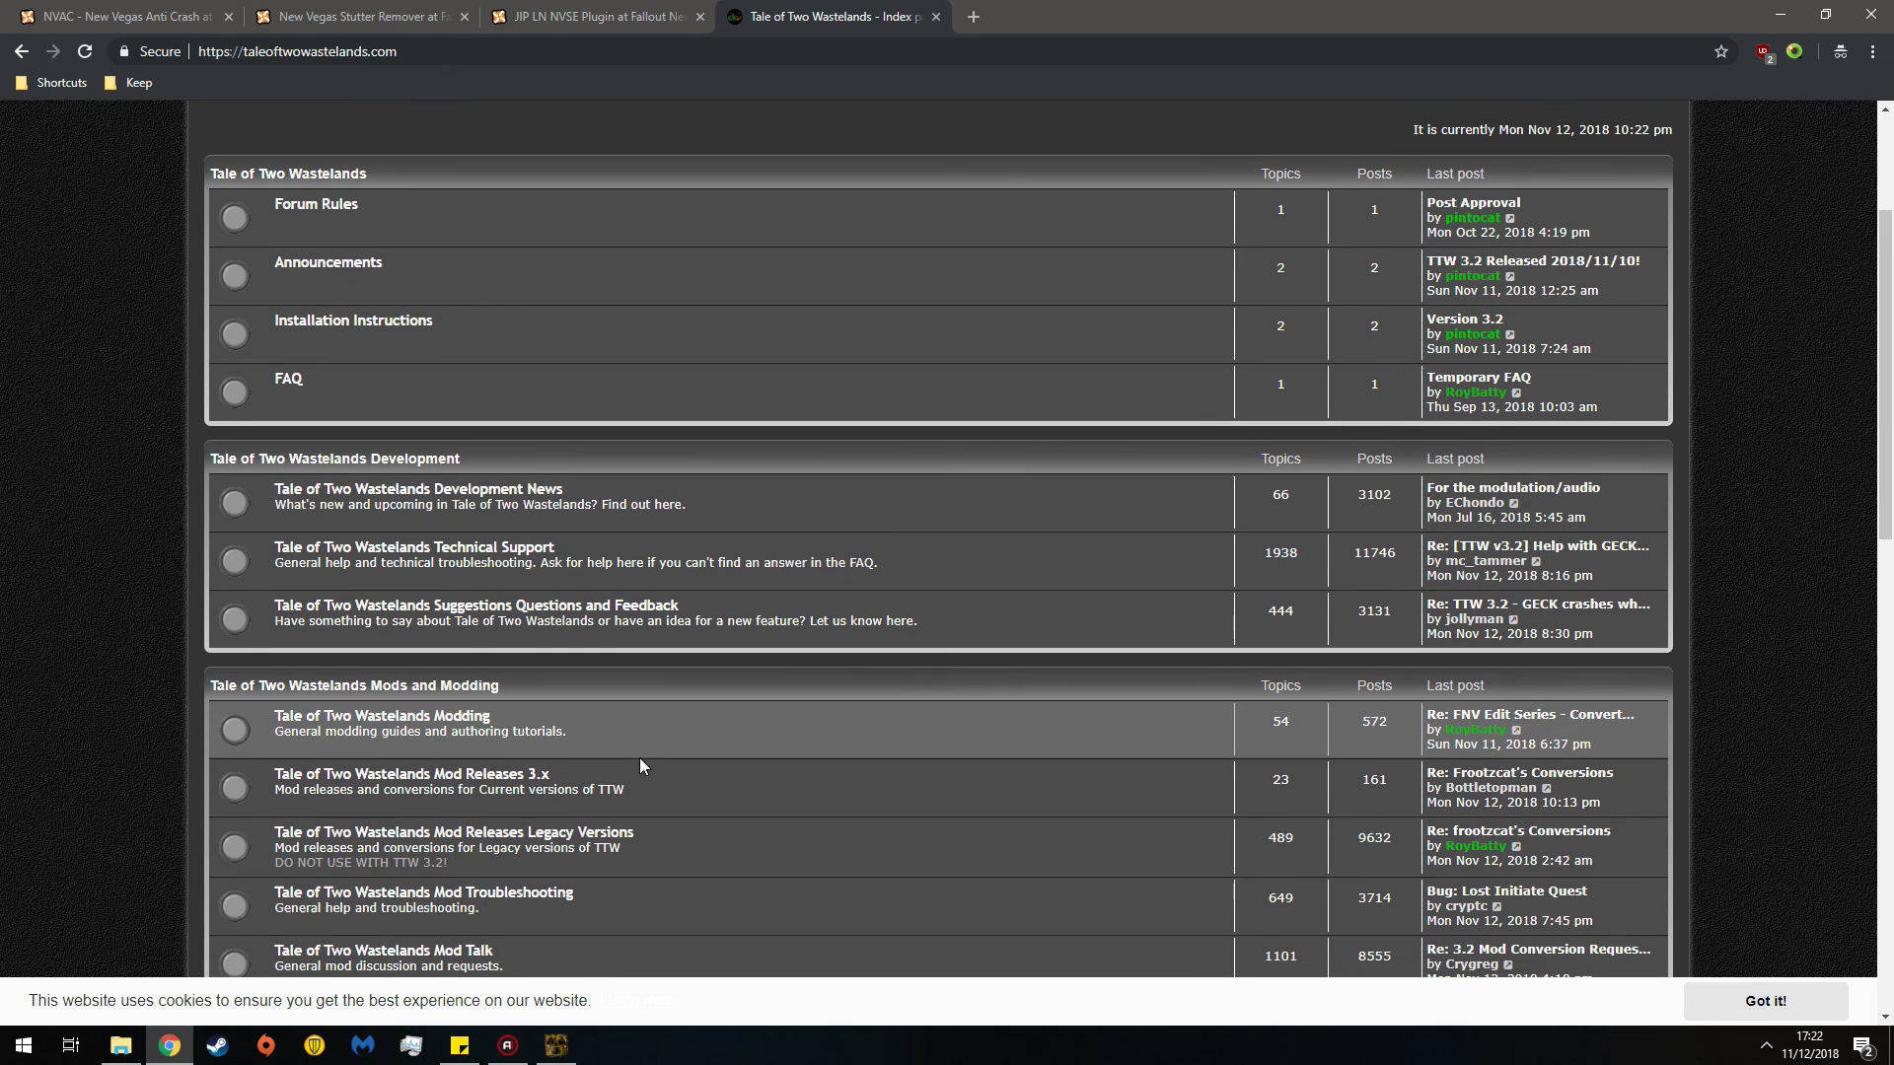
left_click(483, 781)
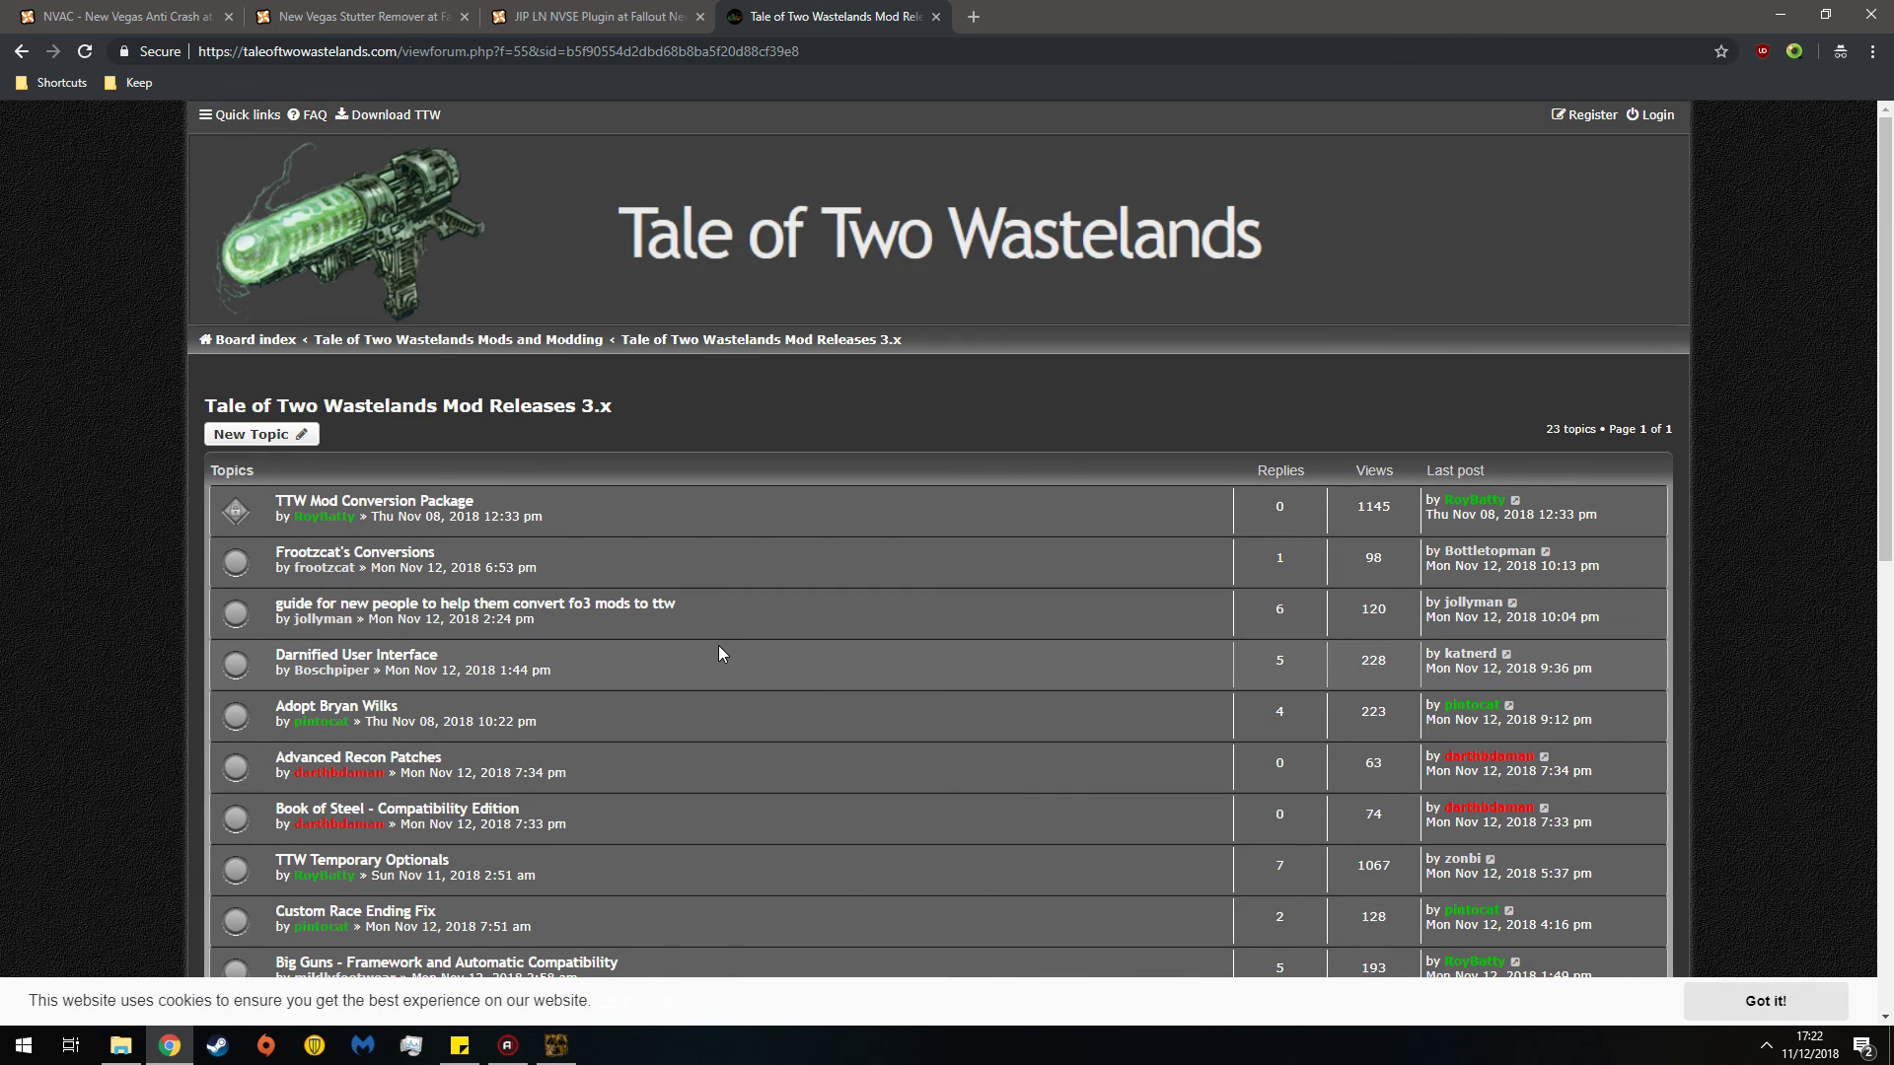
scroll(720, 643, "down", 3)
scroll(720, 643, "down", 7)
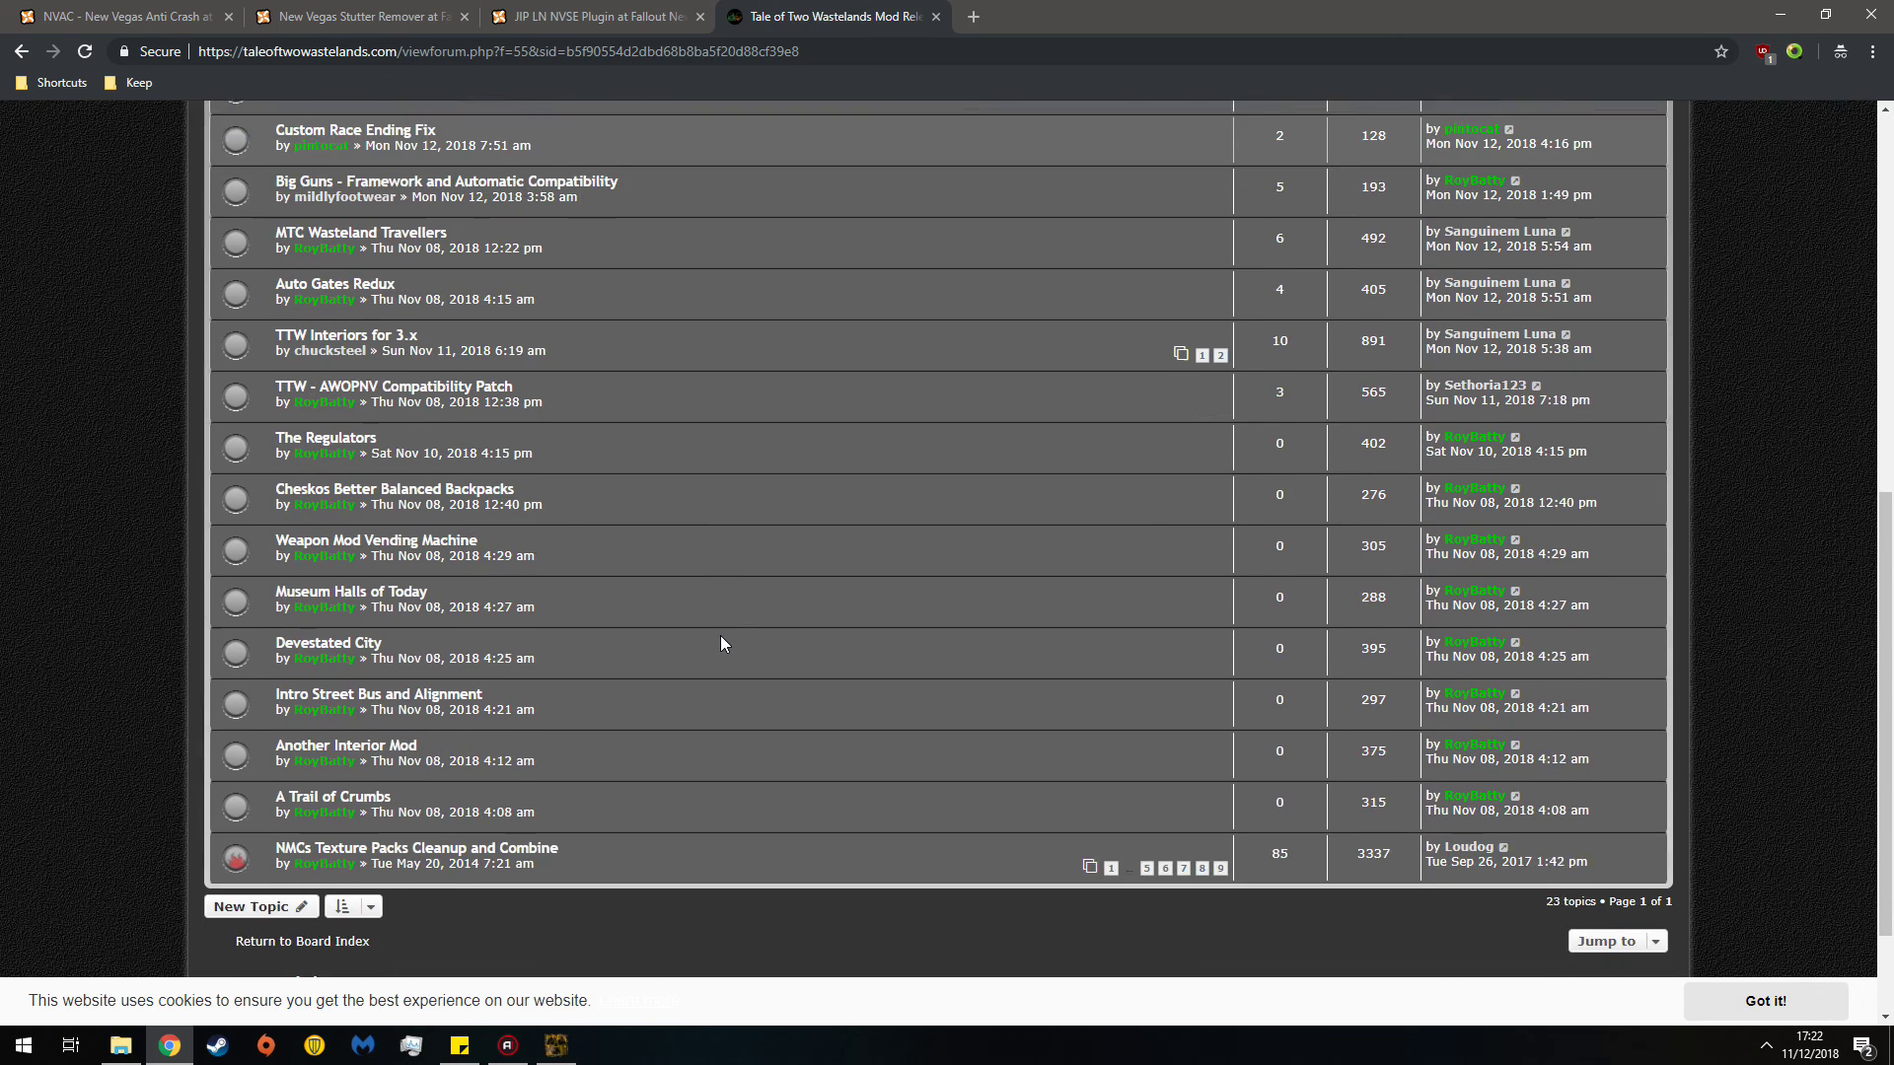
scroll(718, 637, "up", 8)
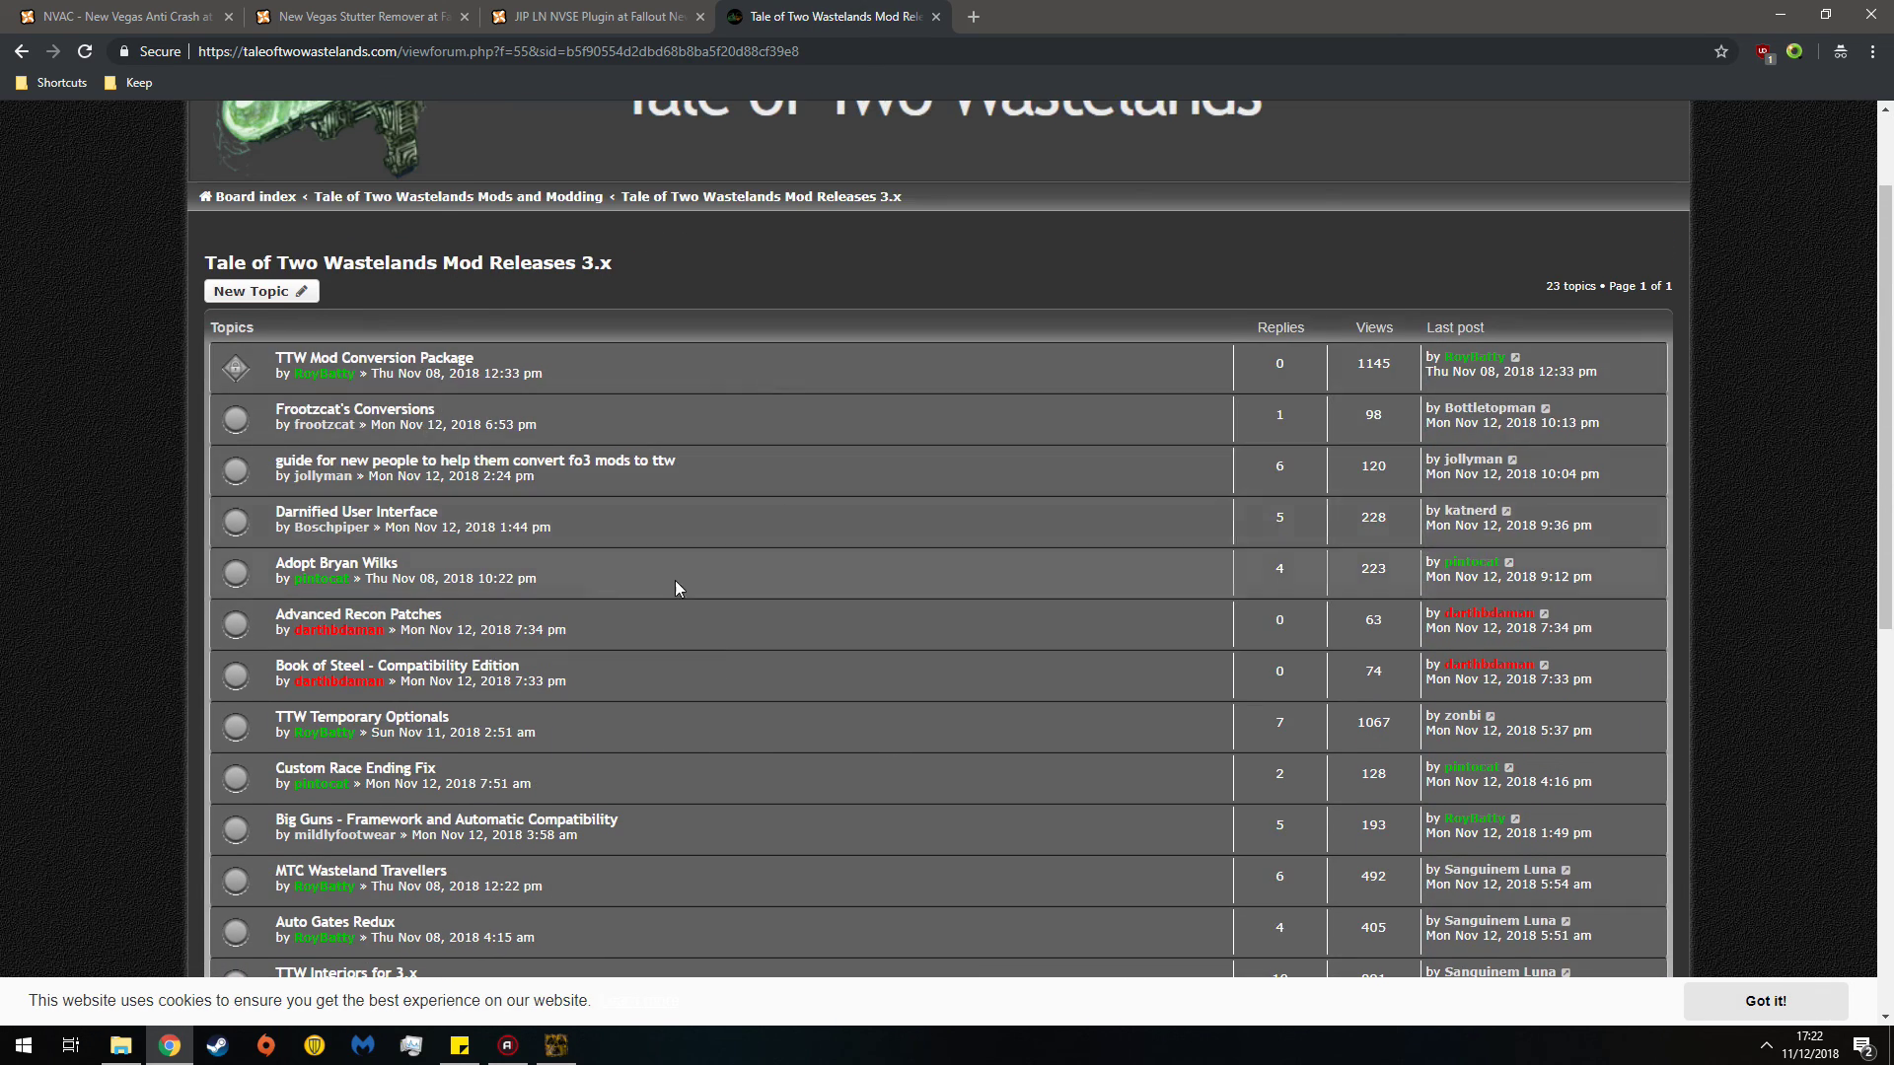
scroll(694, 627, "down", 8)
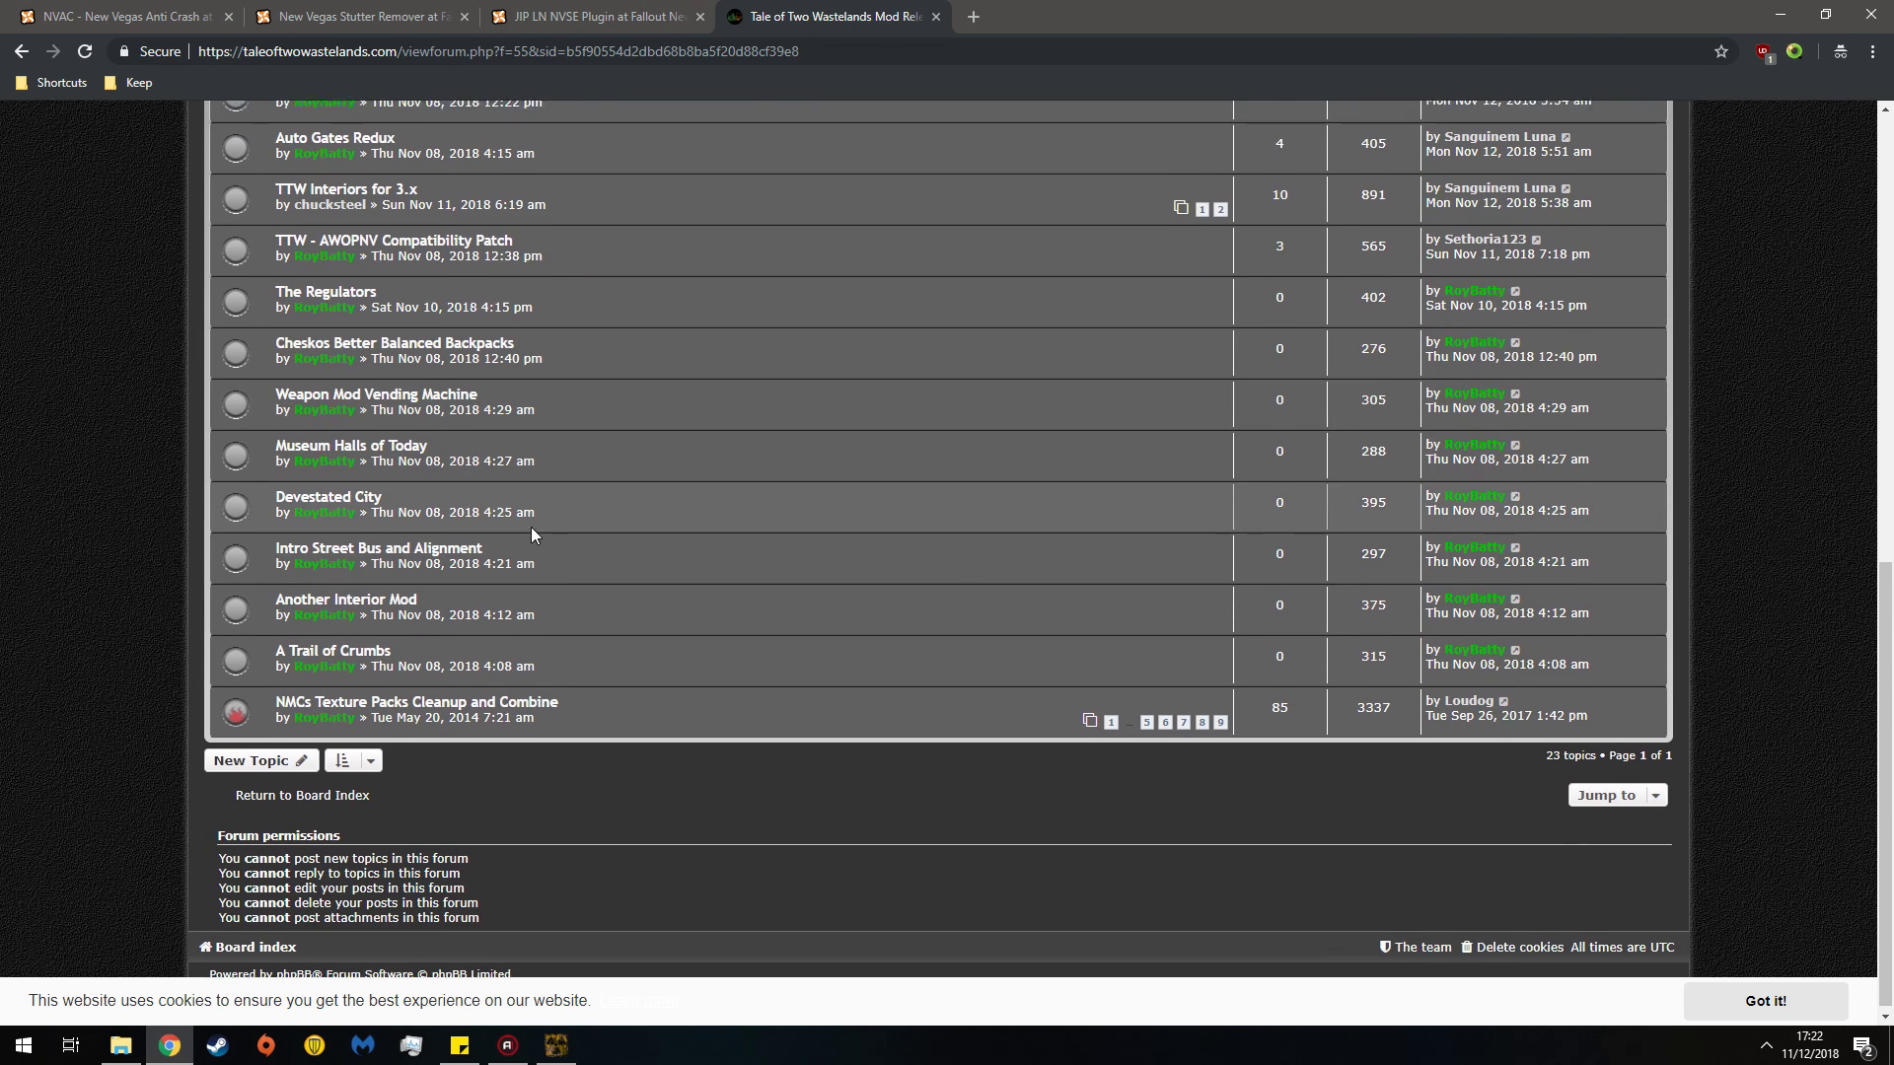
scroll(418, 552, "up", 3)
scroll(424, 523, "up", 4)
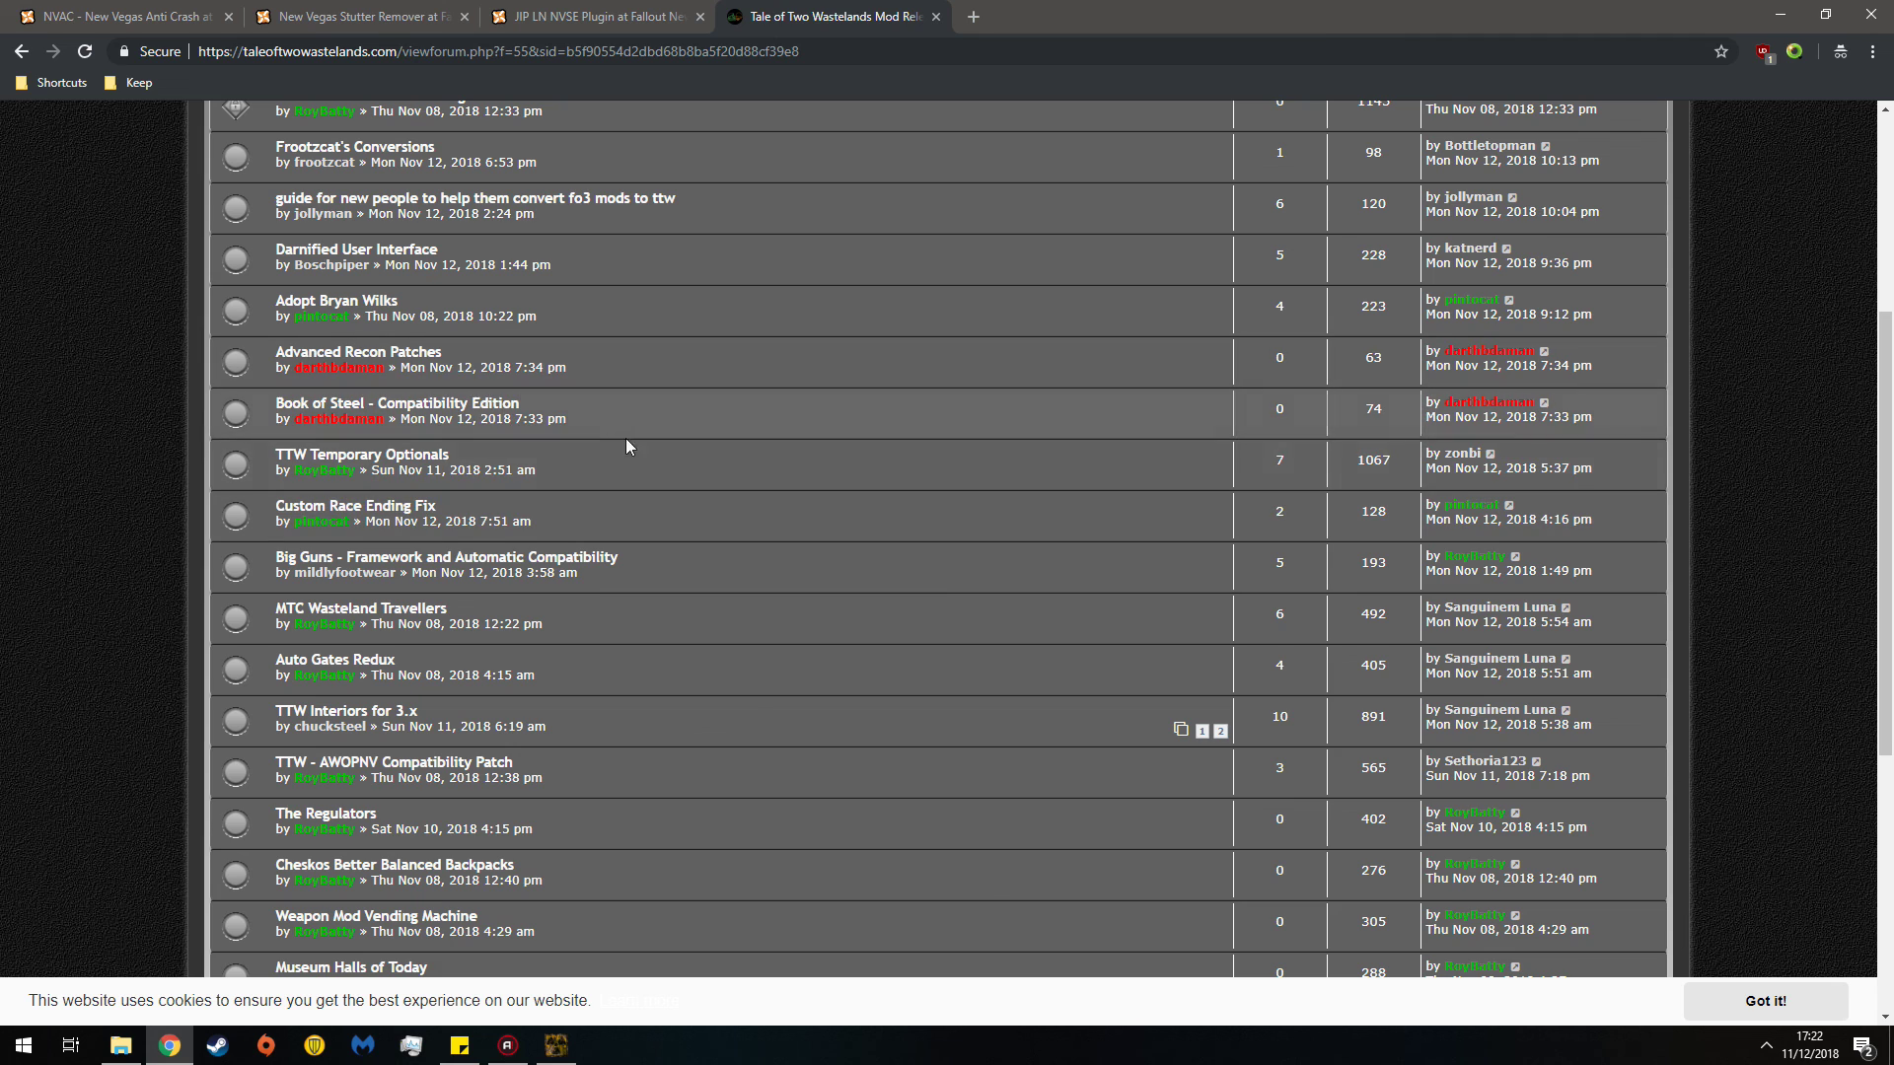
scroll(681, 528, "up", 2)
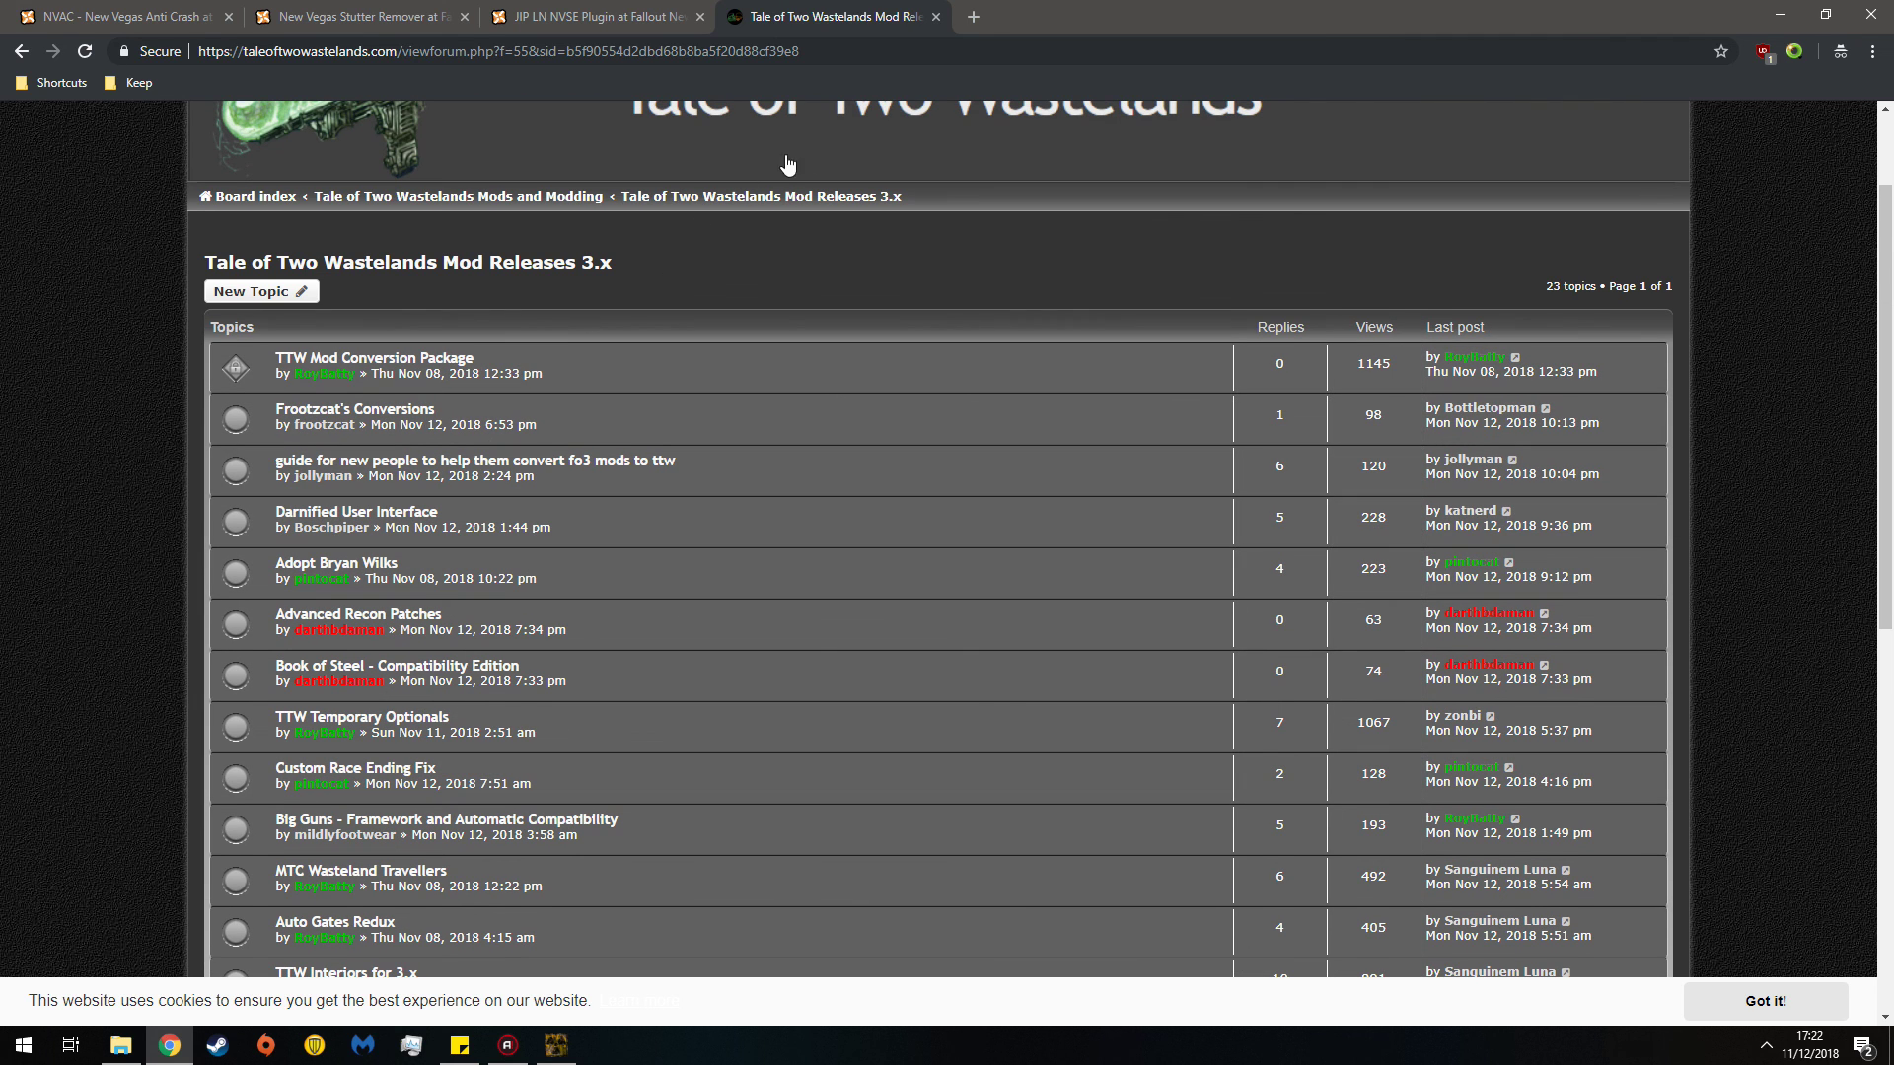
left_click(1780, 15)
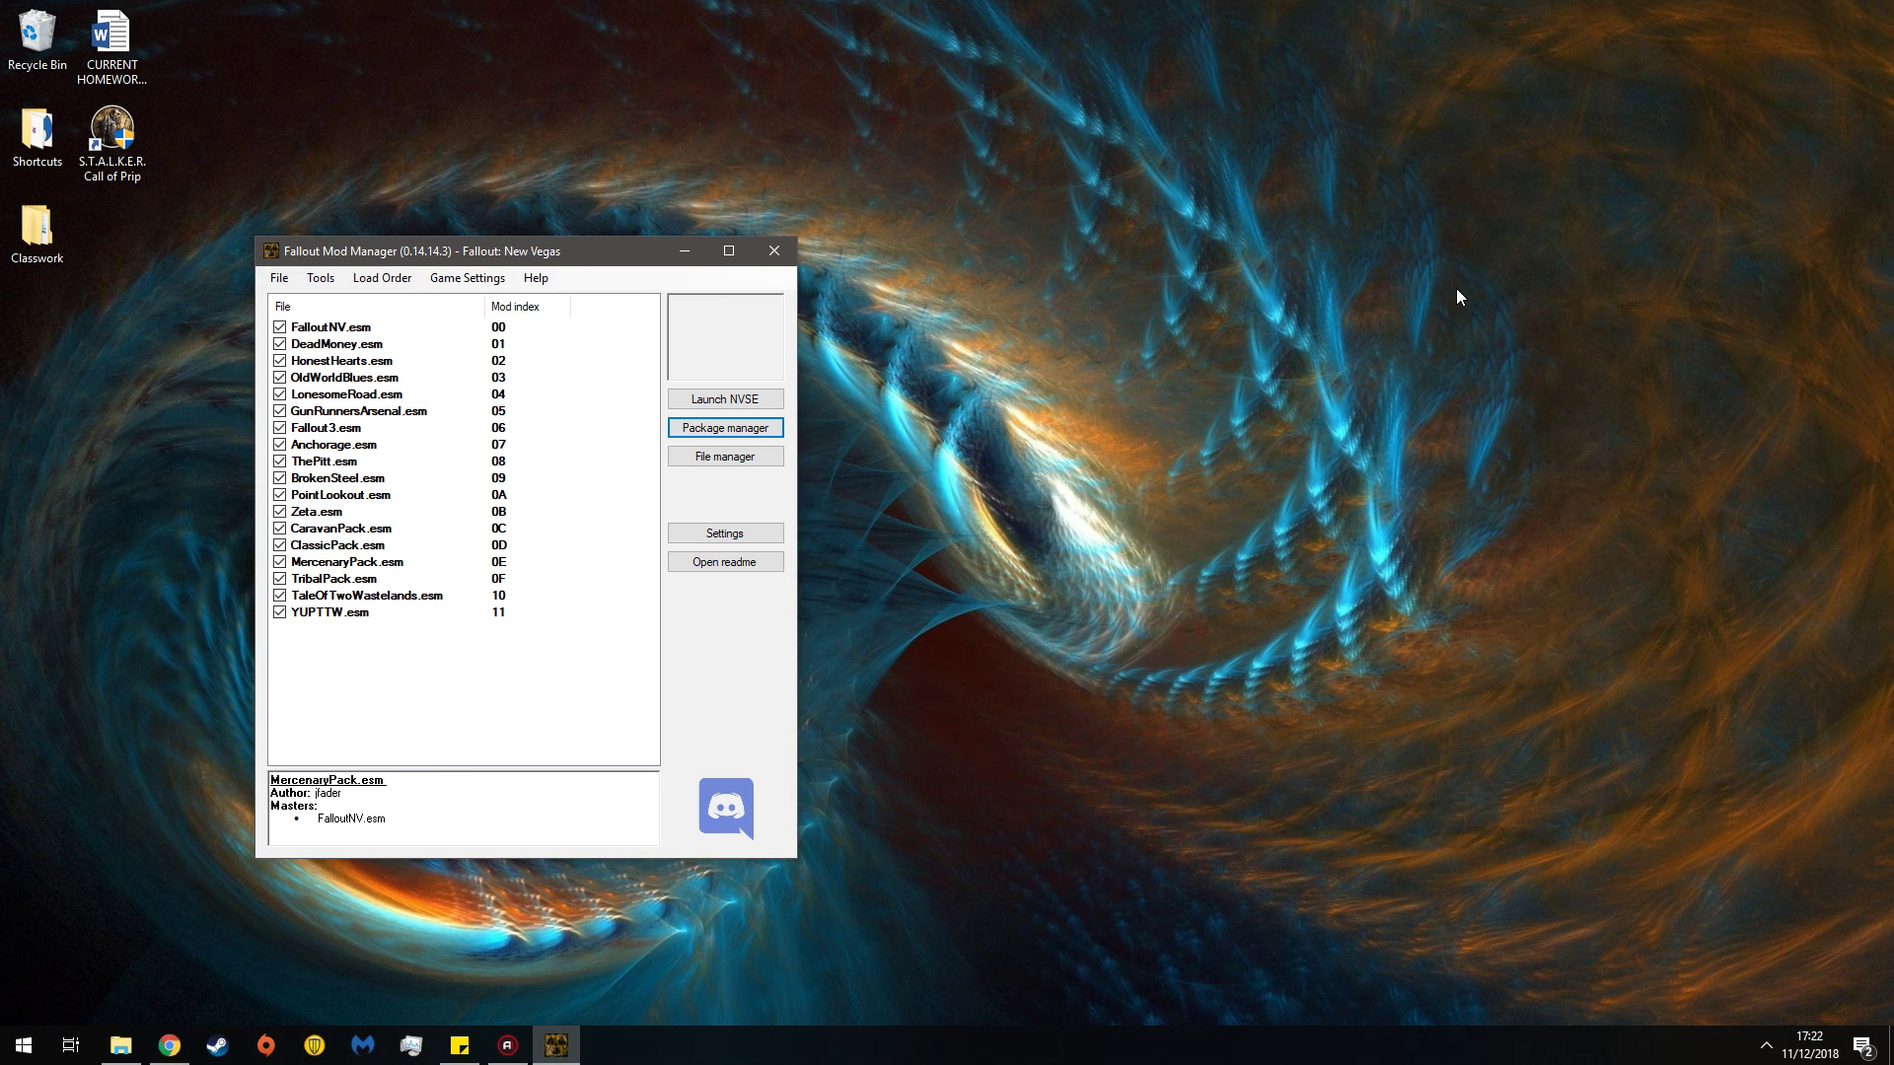
left_click(774, 251)
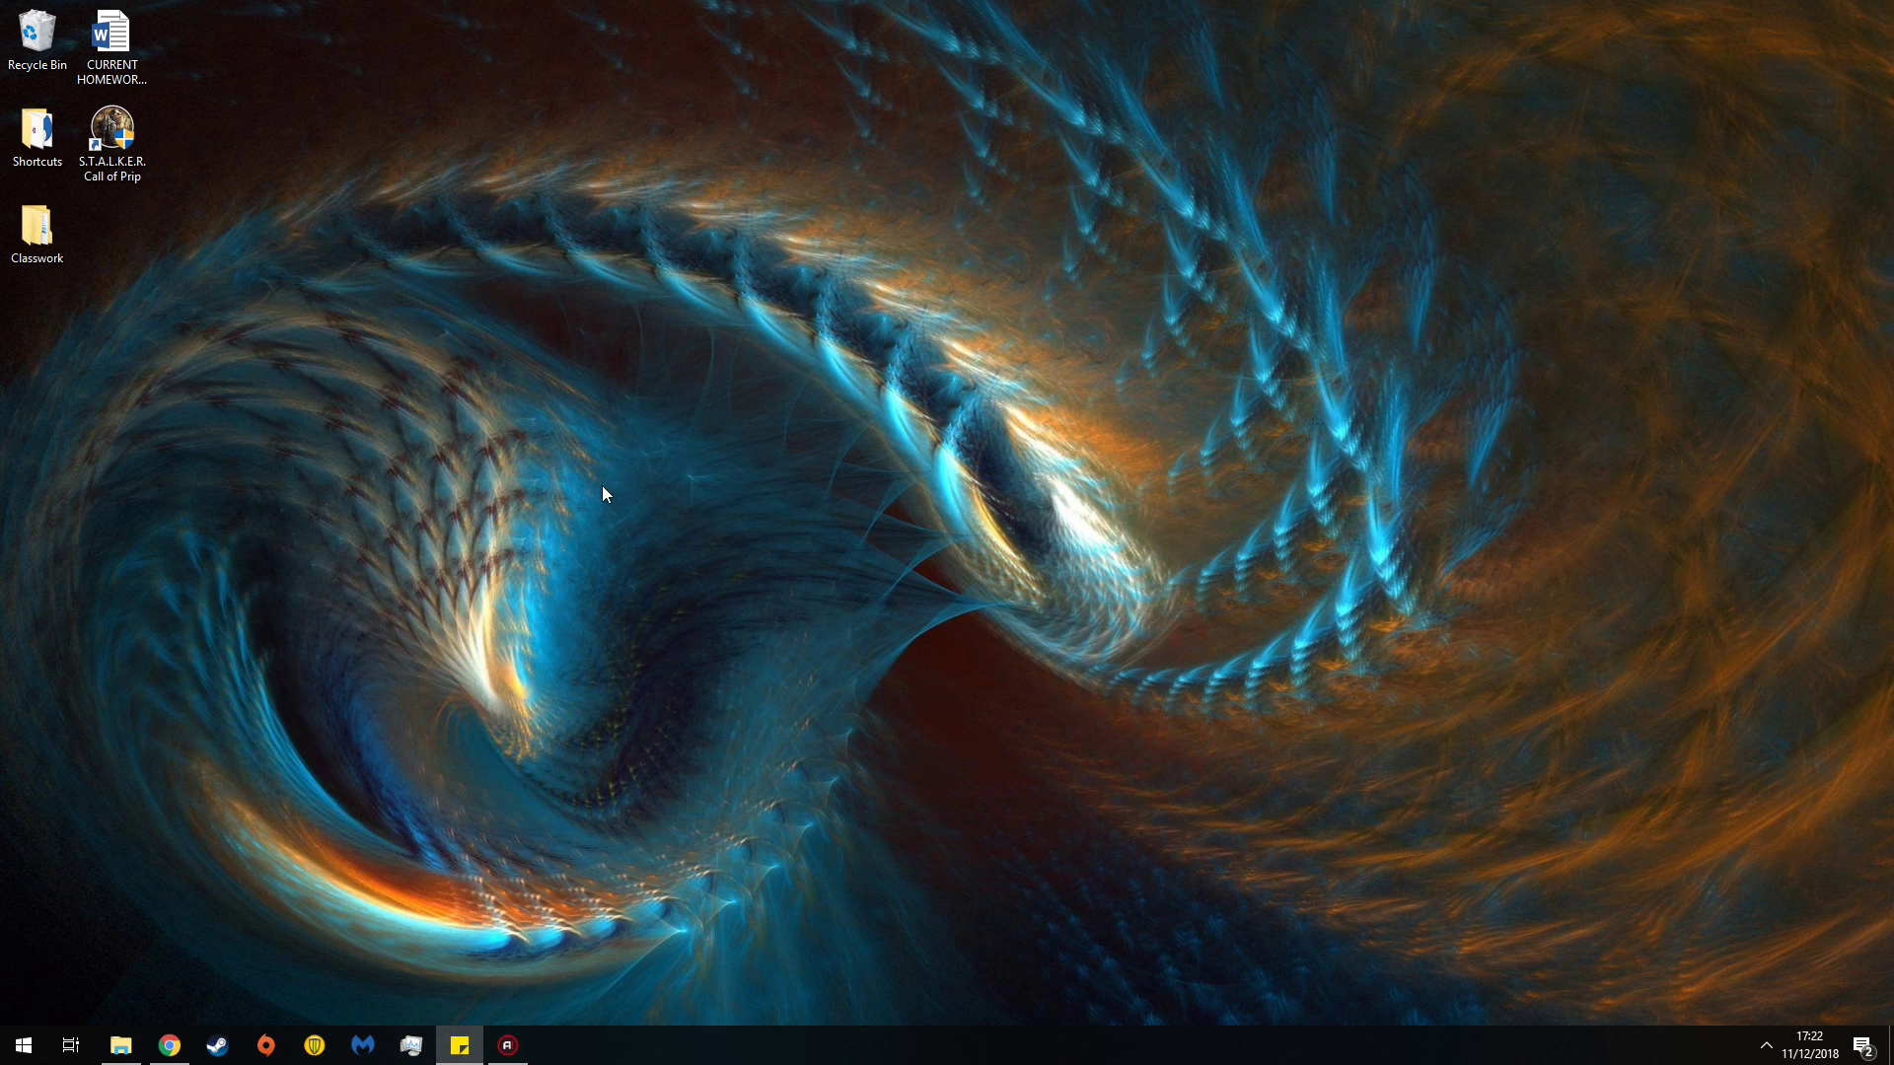